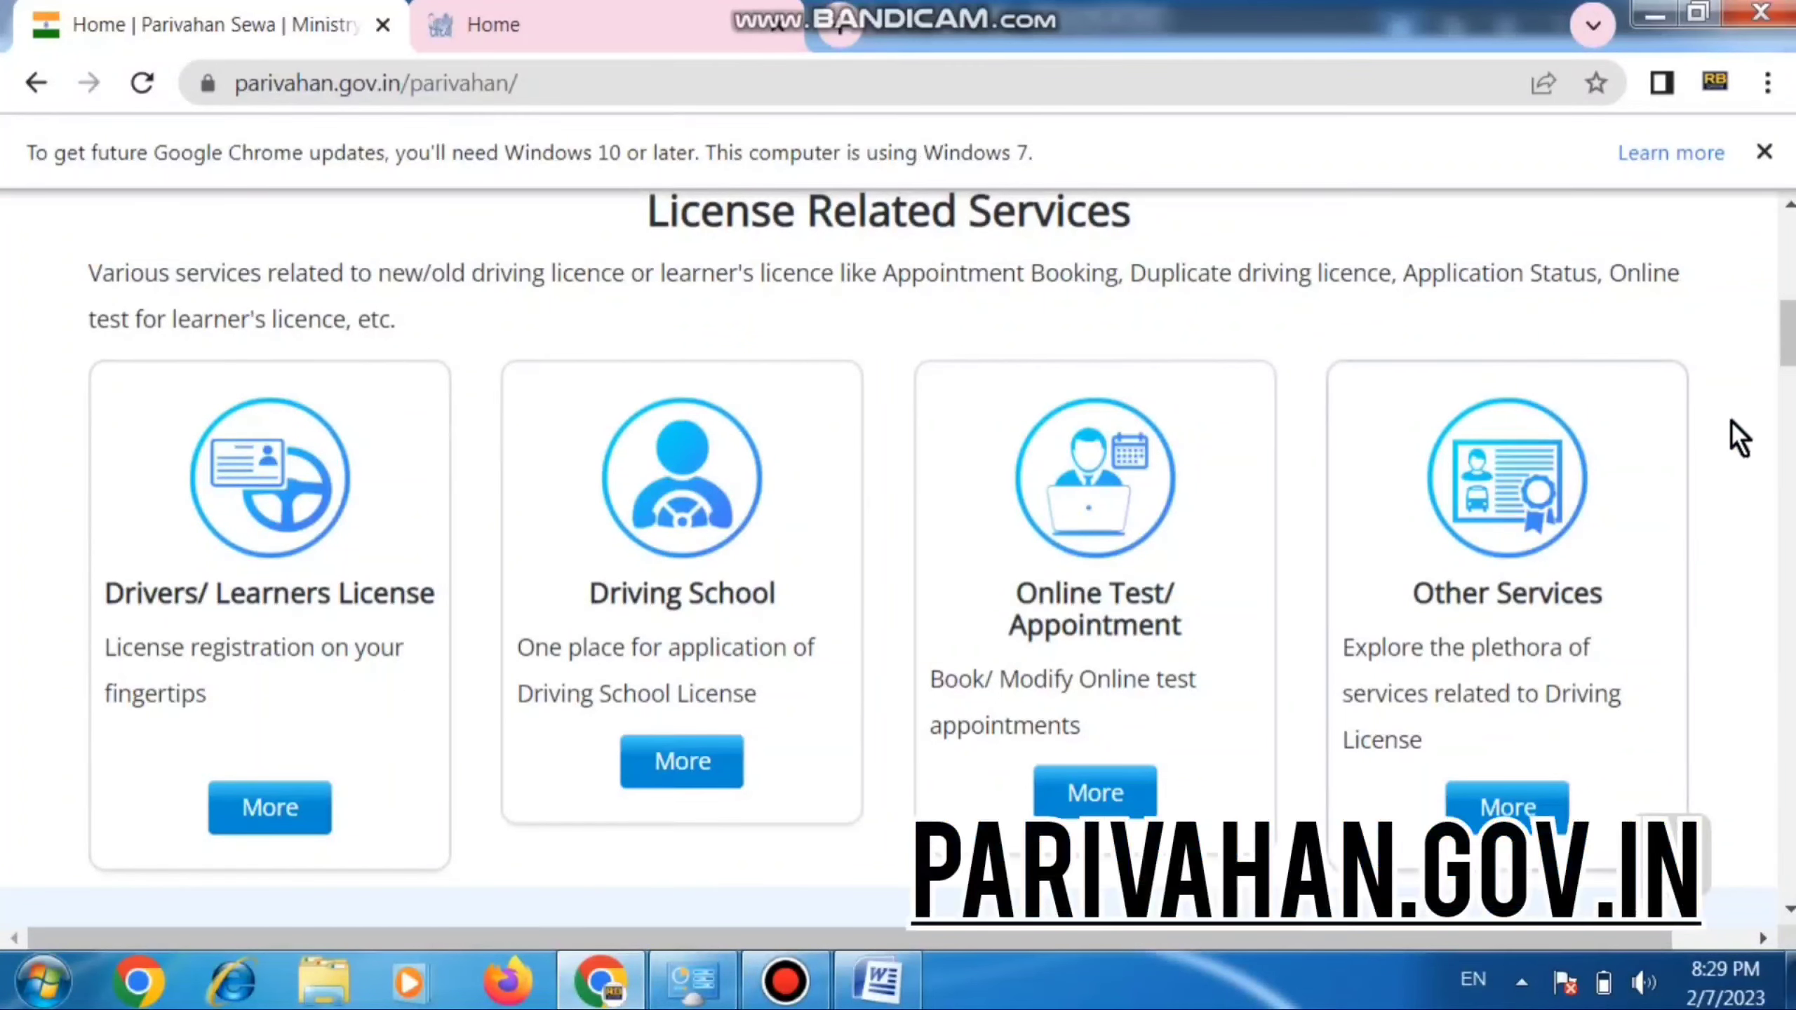
# On the Sarathi state-selection page, choose Gujarat from the Select State Name list
pyautogui.moveTo(1791, 345); pyautogui.dragTo(1790, 258)
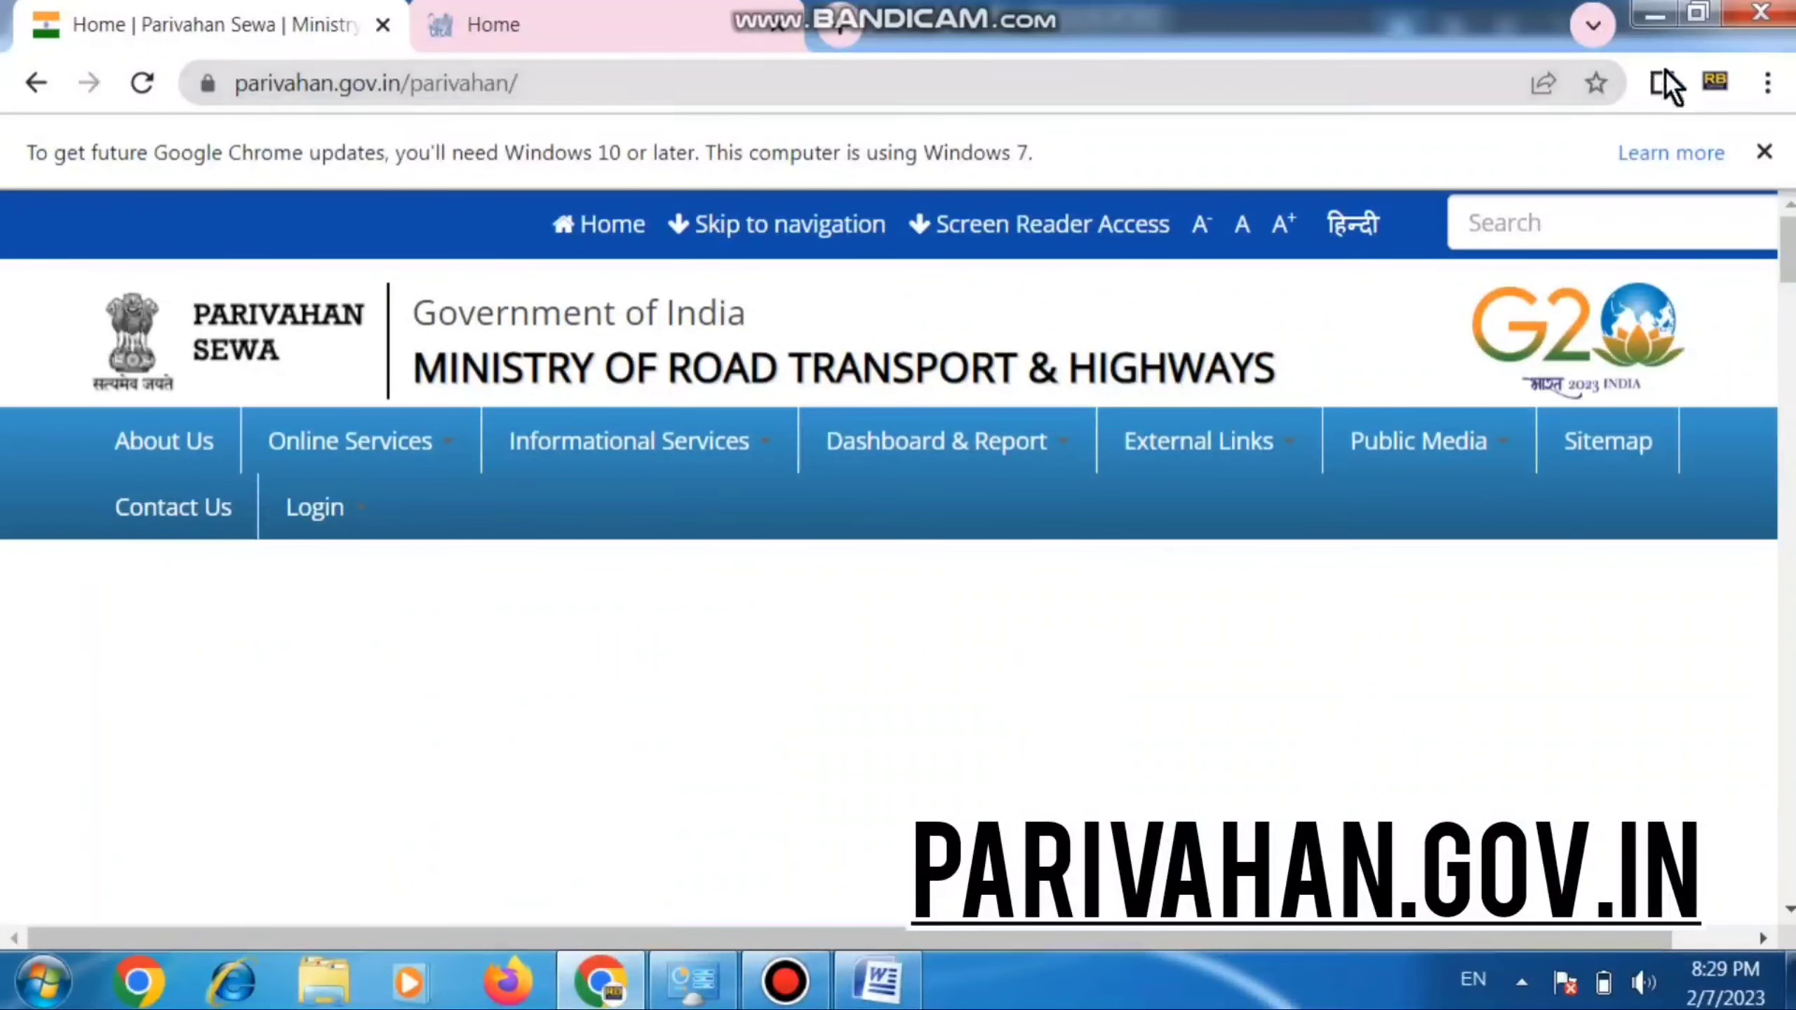
pyautogui.moveTo(1788, 233); pyautogui.dragTo(1788, 272)
pyautogui.scroll(-4, 496, 551)
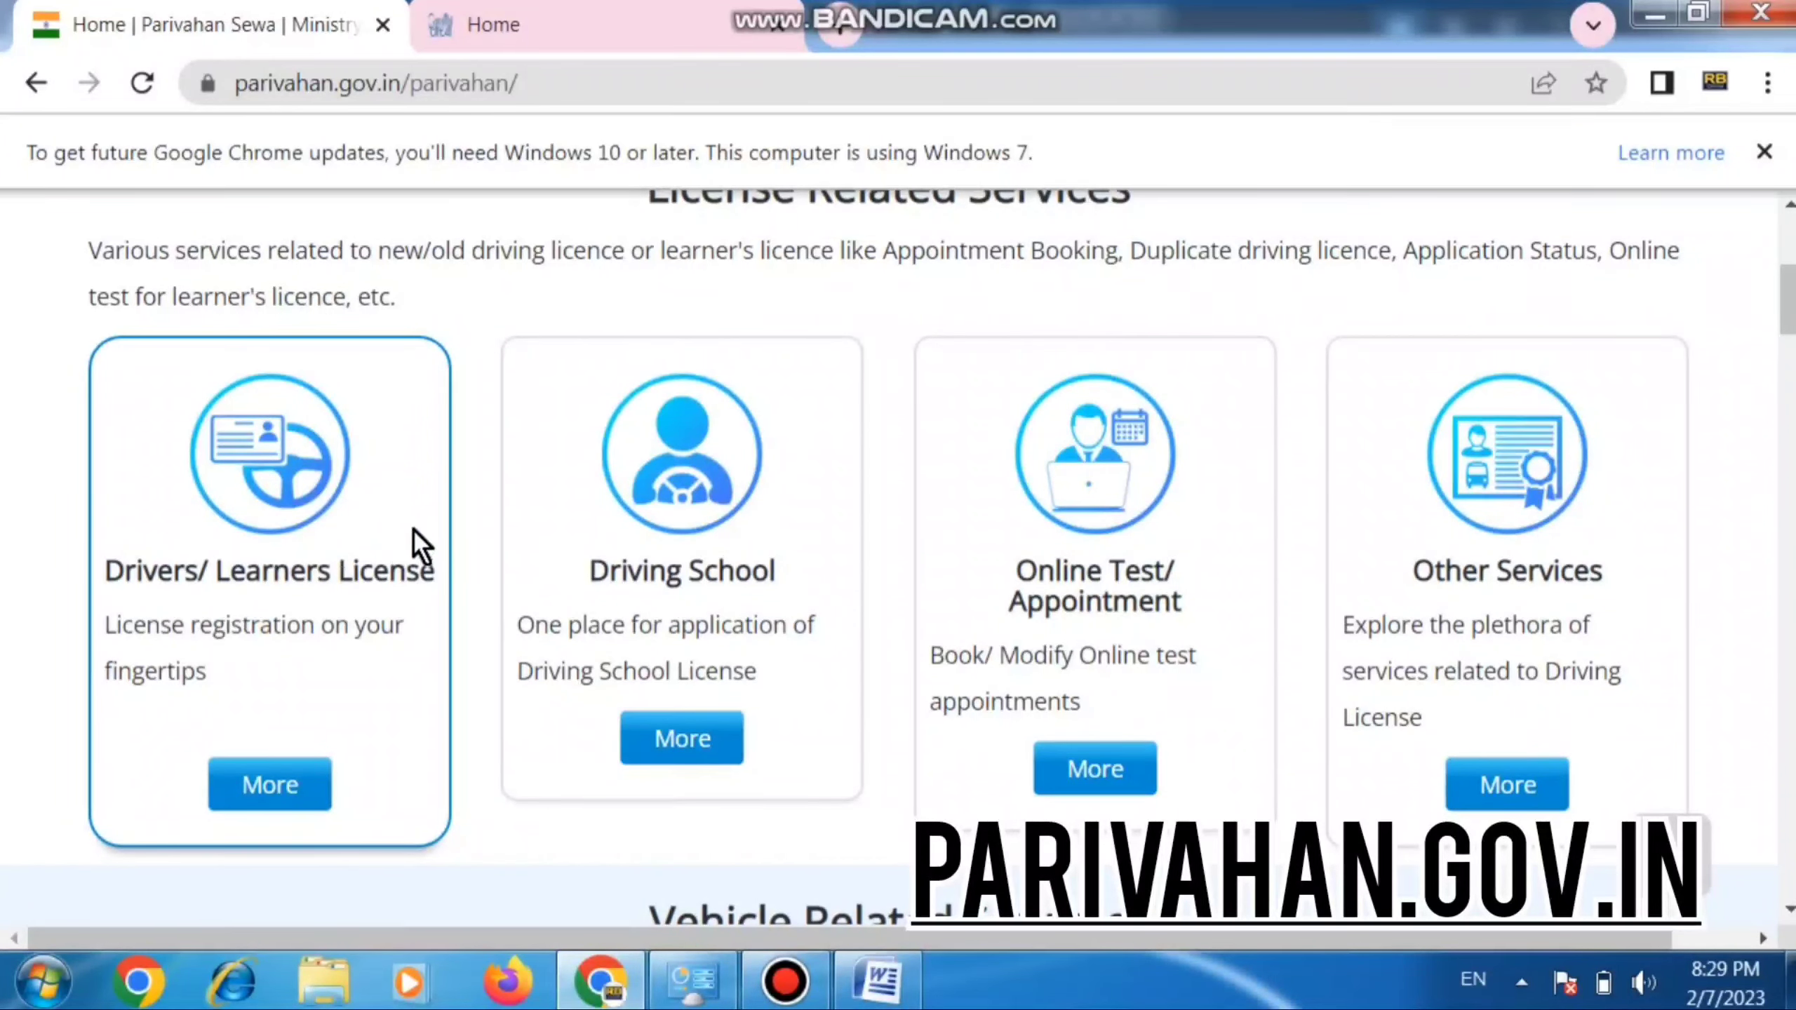
pyautogui.click(524, 9)
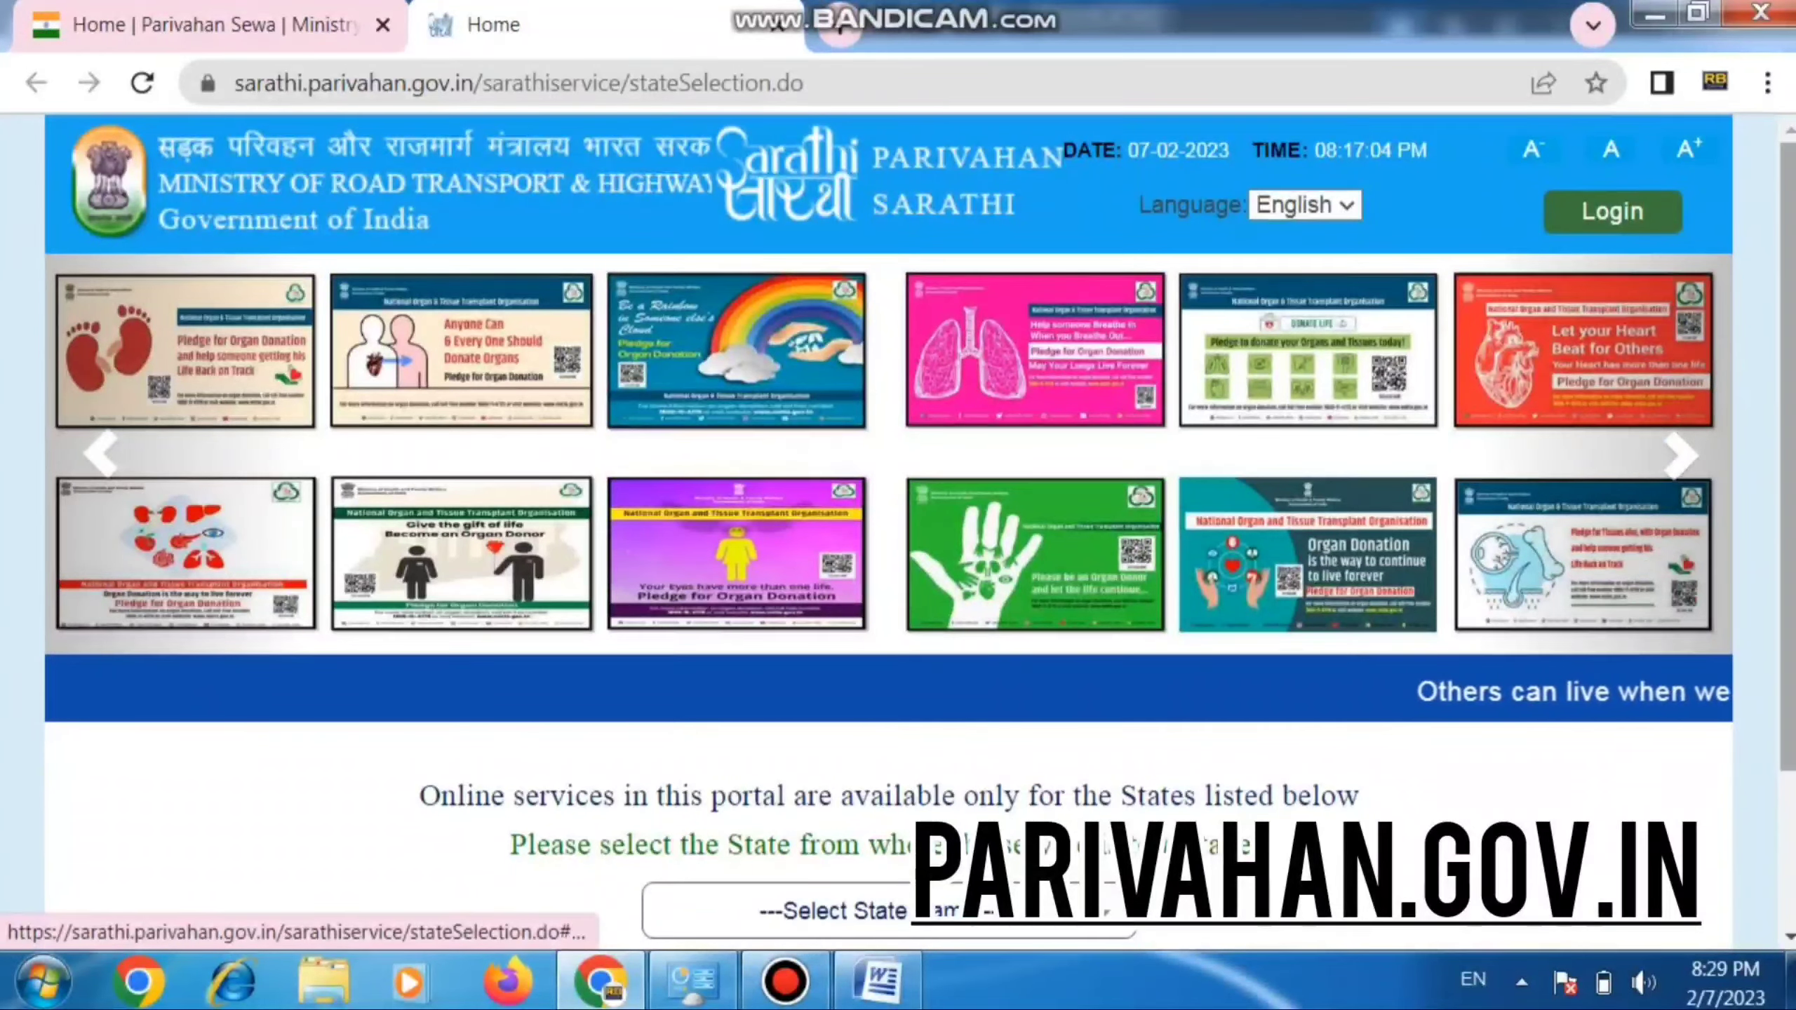
pyautogui.scroll(-3, 875, 697)
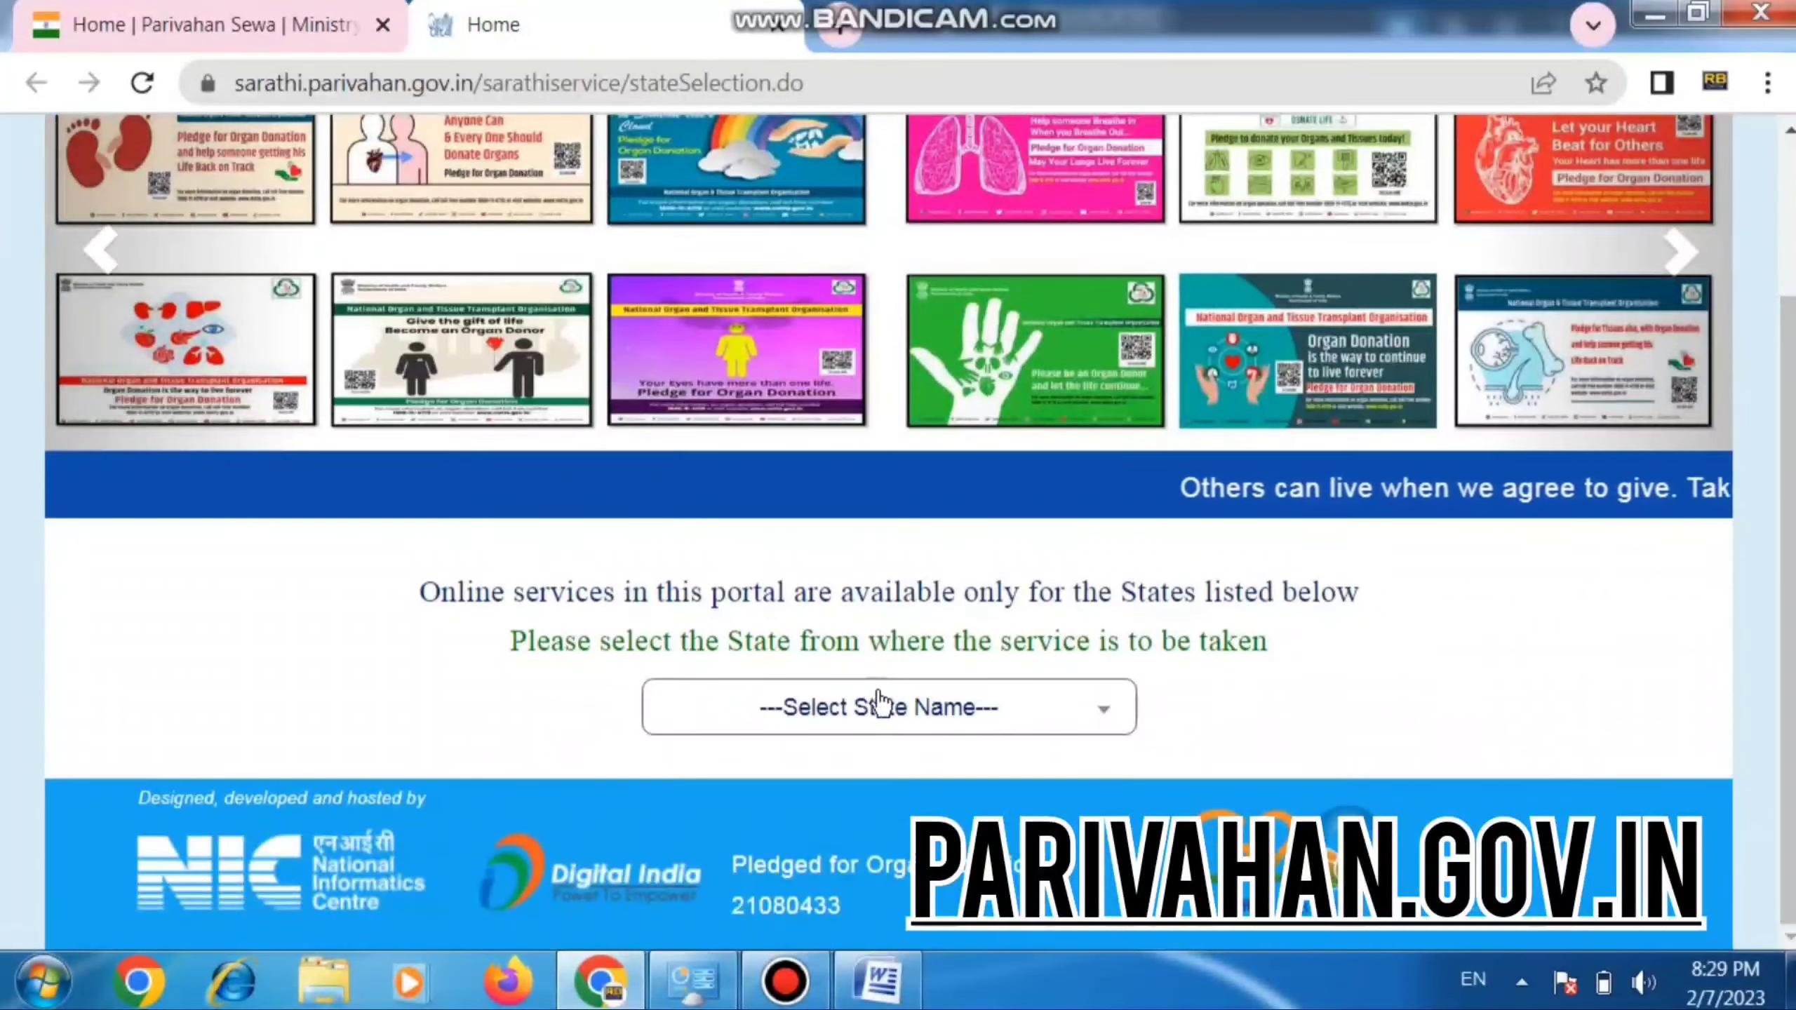
pyautogui.click(877, 702)
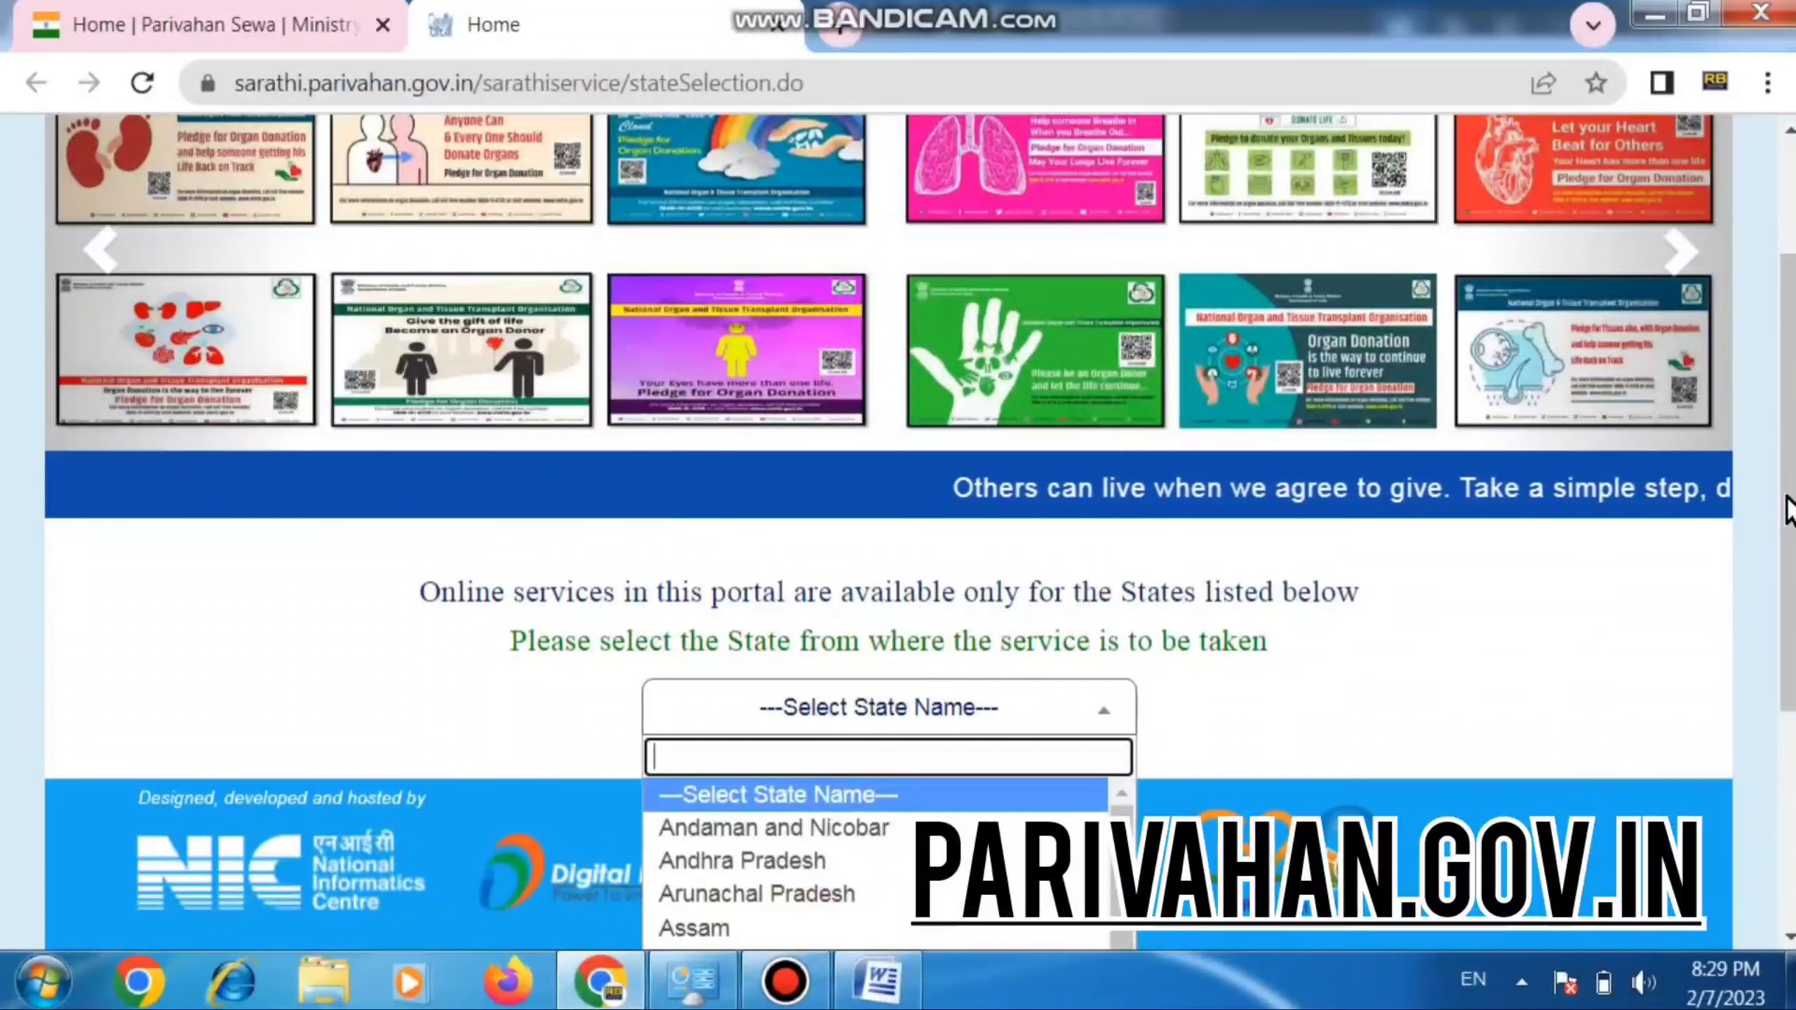
pyautogui.scroll(-5, 1787, 510)
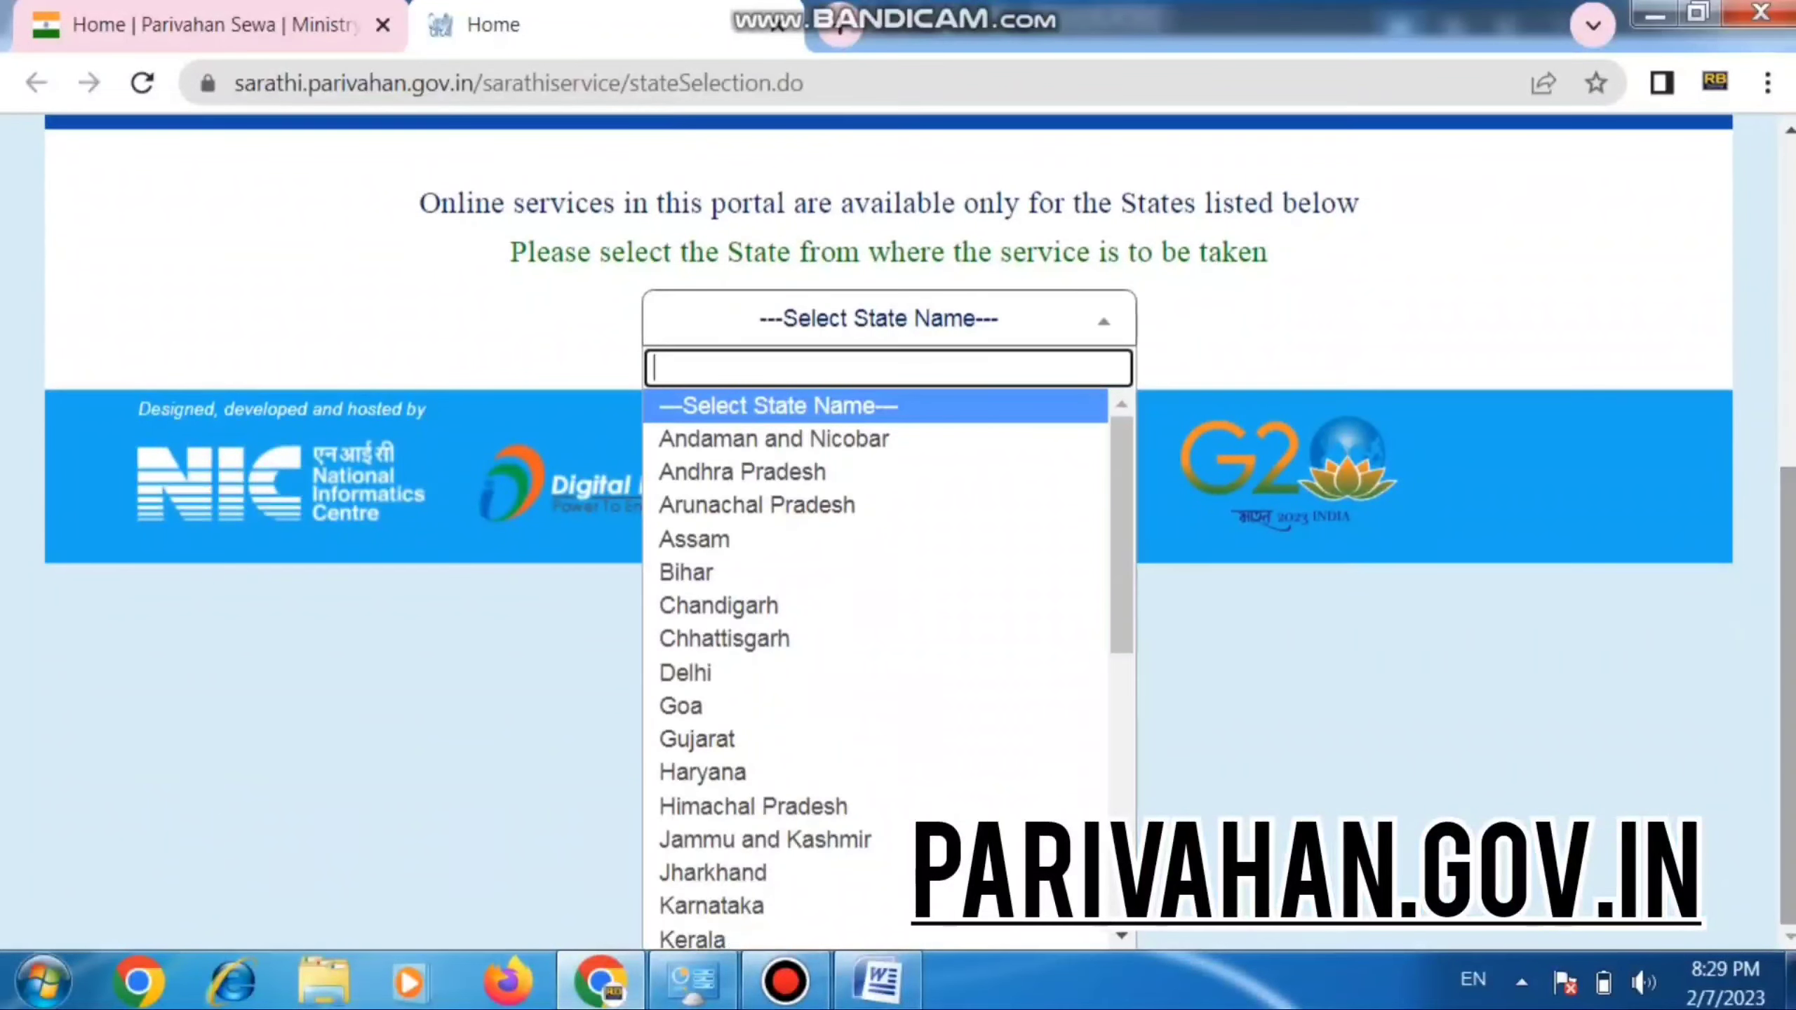
pyautogui.click(699, 740)
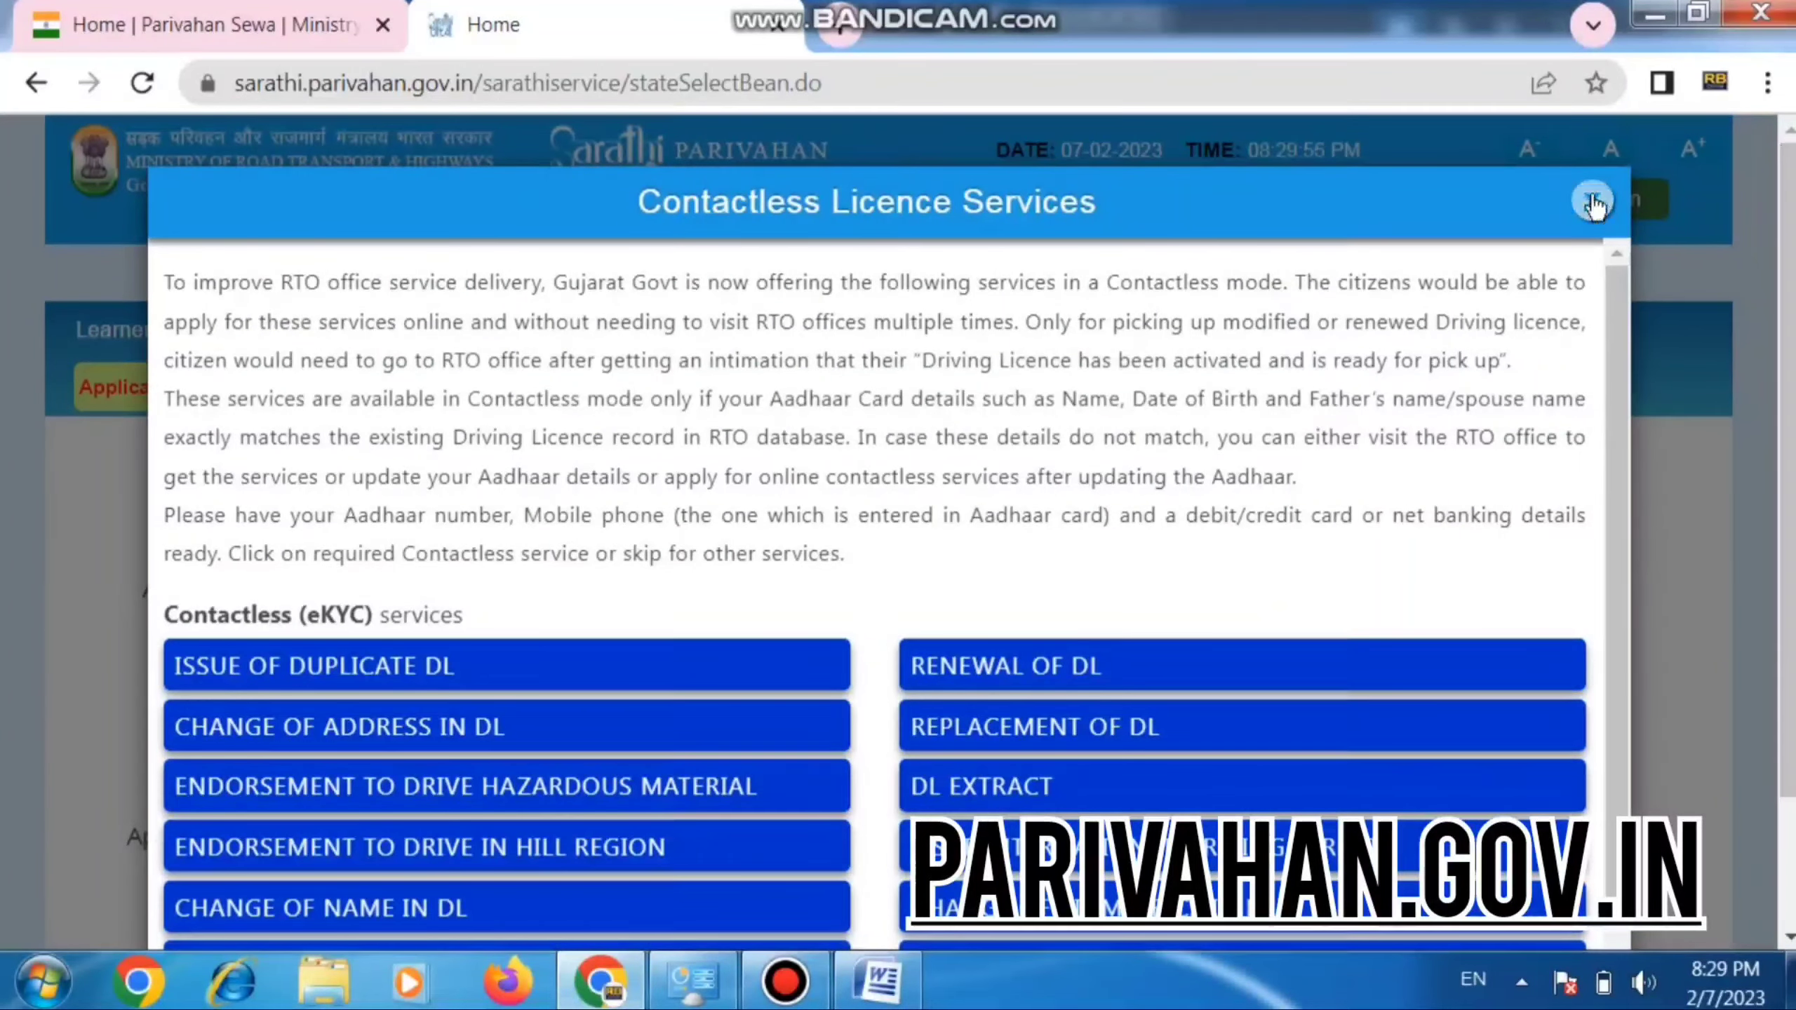
# Close the Contactless Licence Services notice and choose Apply for Learner Licence
pyautogui.click(1592, 202)
pyautogui.scroll(-4, 898, 530)
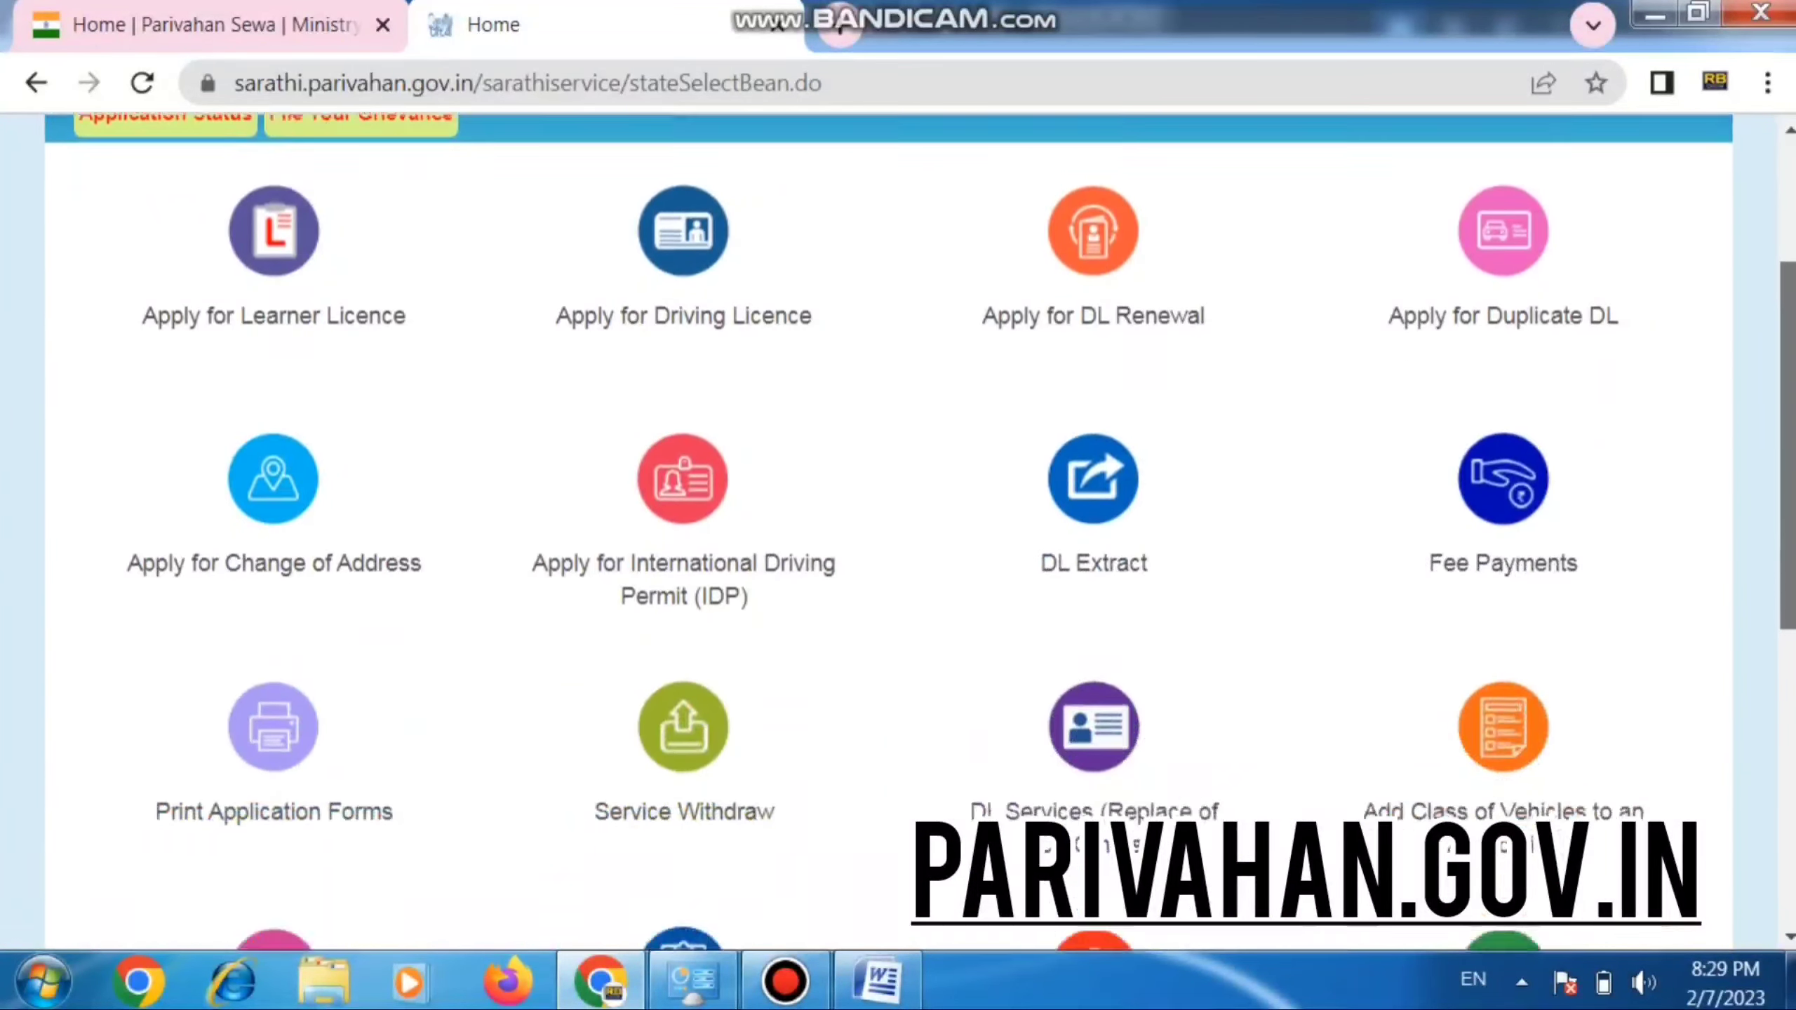
pyautogui.scroll(2, 899, 531)
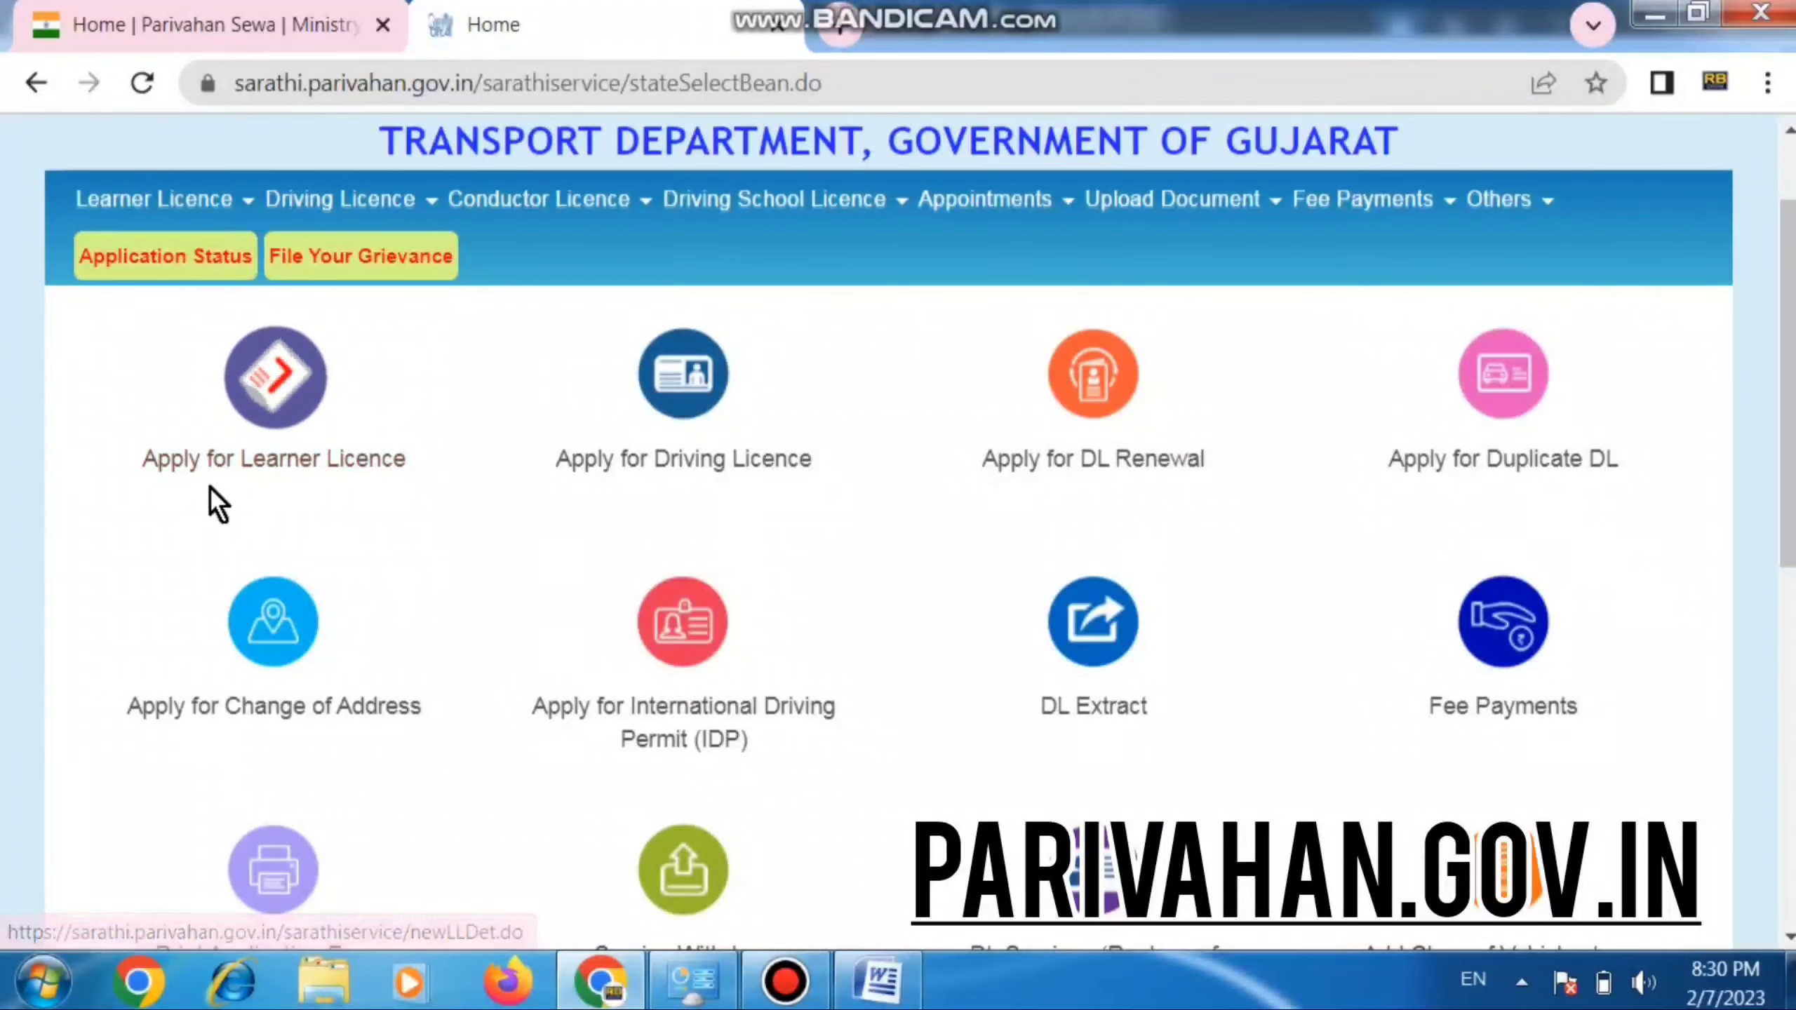
pyautogui.click(279, 407)
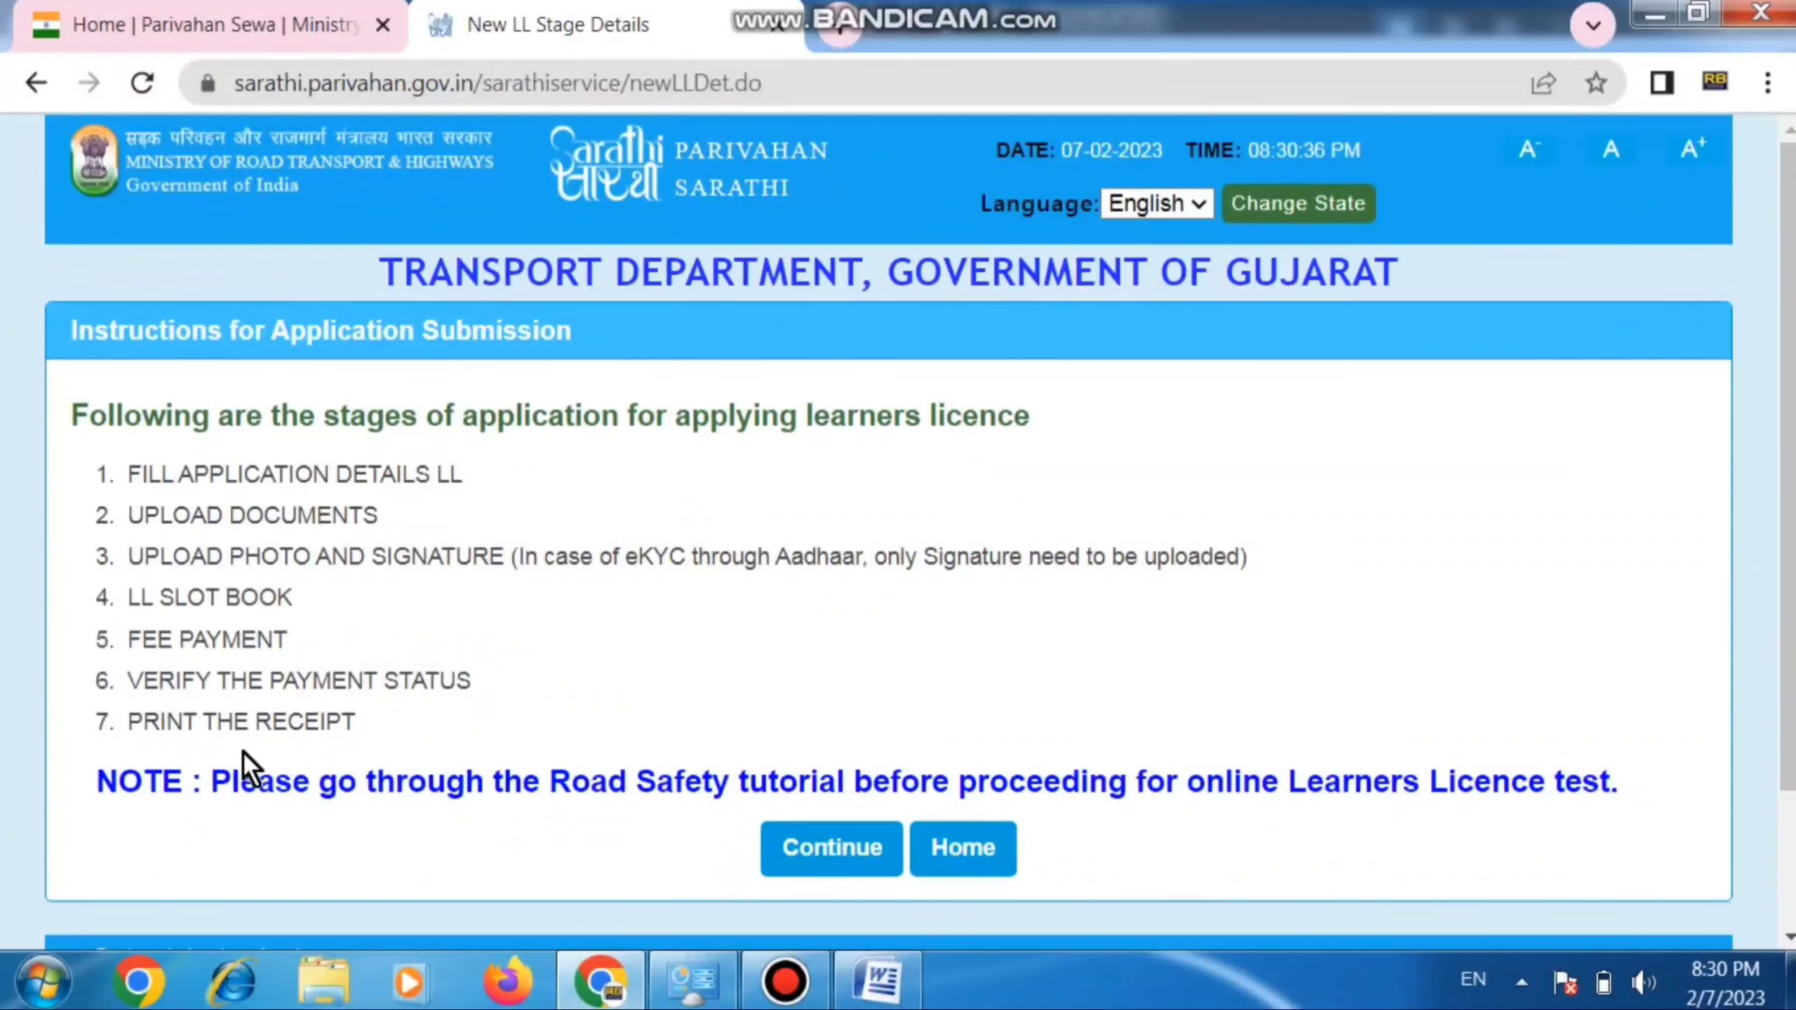
# Continue past the instructions, pick RTO GIRSOMNATH -- GJ32 with camp ITI VERAVAL GIRSOMNATH, and submit
pyautogui.click(831, 850)
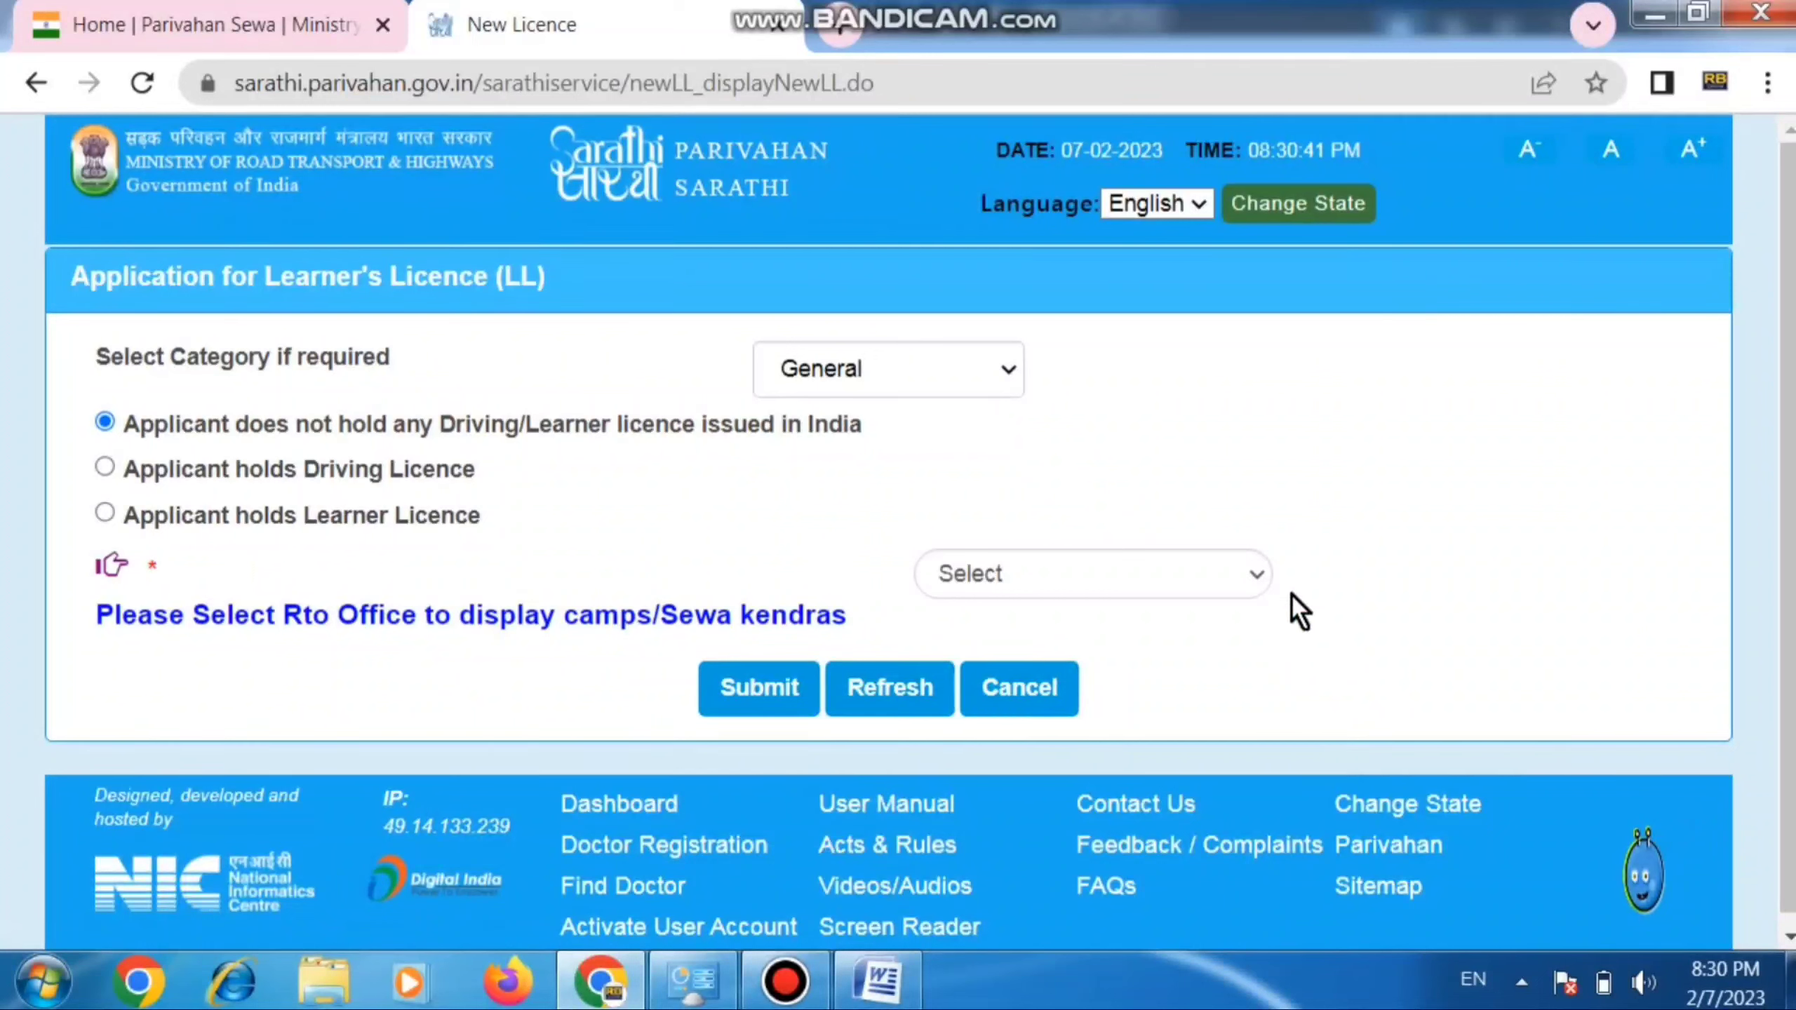
pyautogui.click(995, 579)
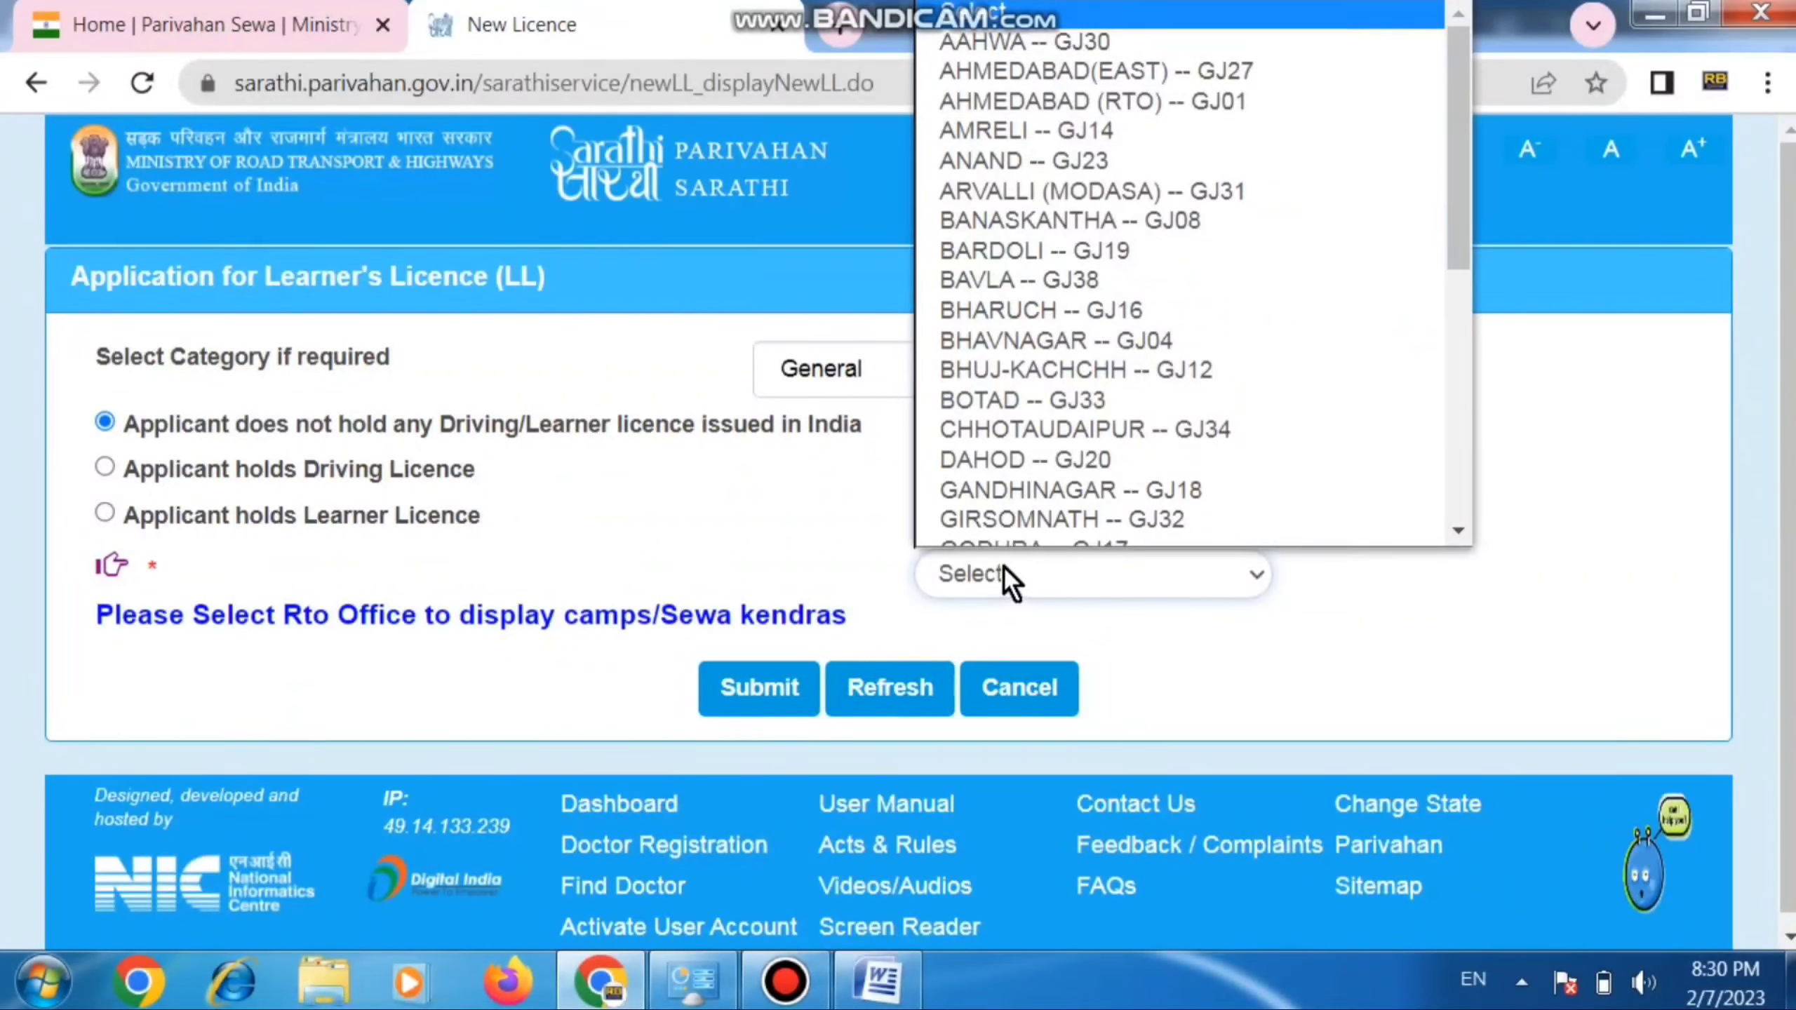
pyautogui.moveTo(1460, 223); pyautogui.dragTo(1472, 302)
pyautogui.click(1003, 327)
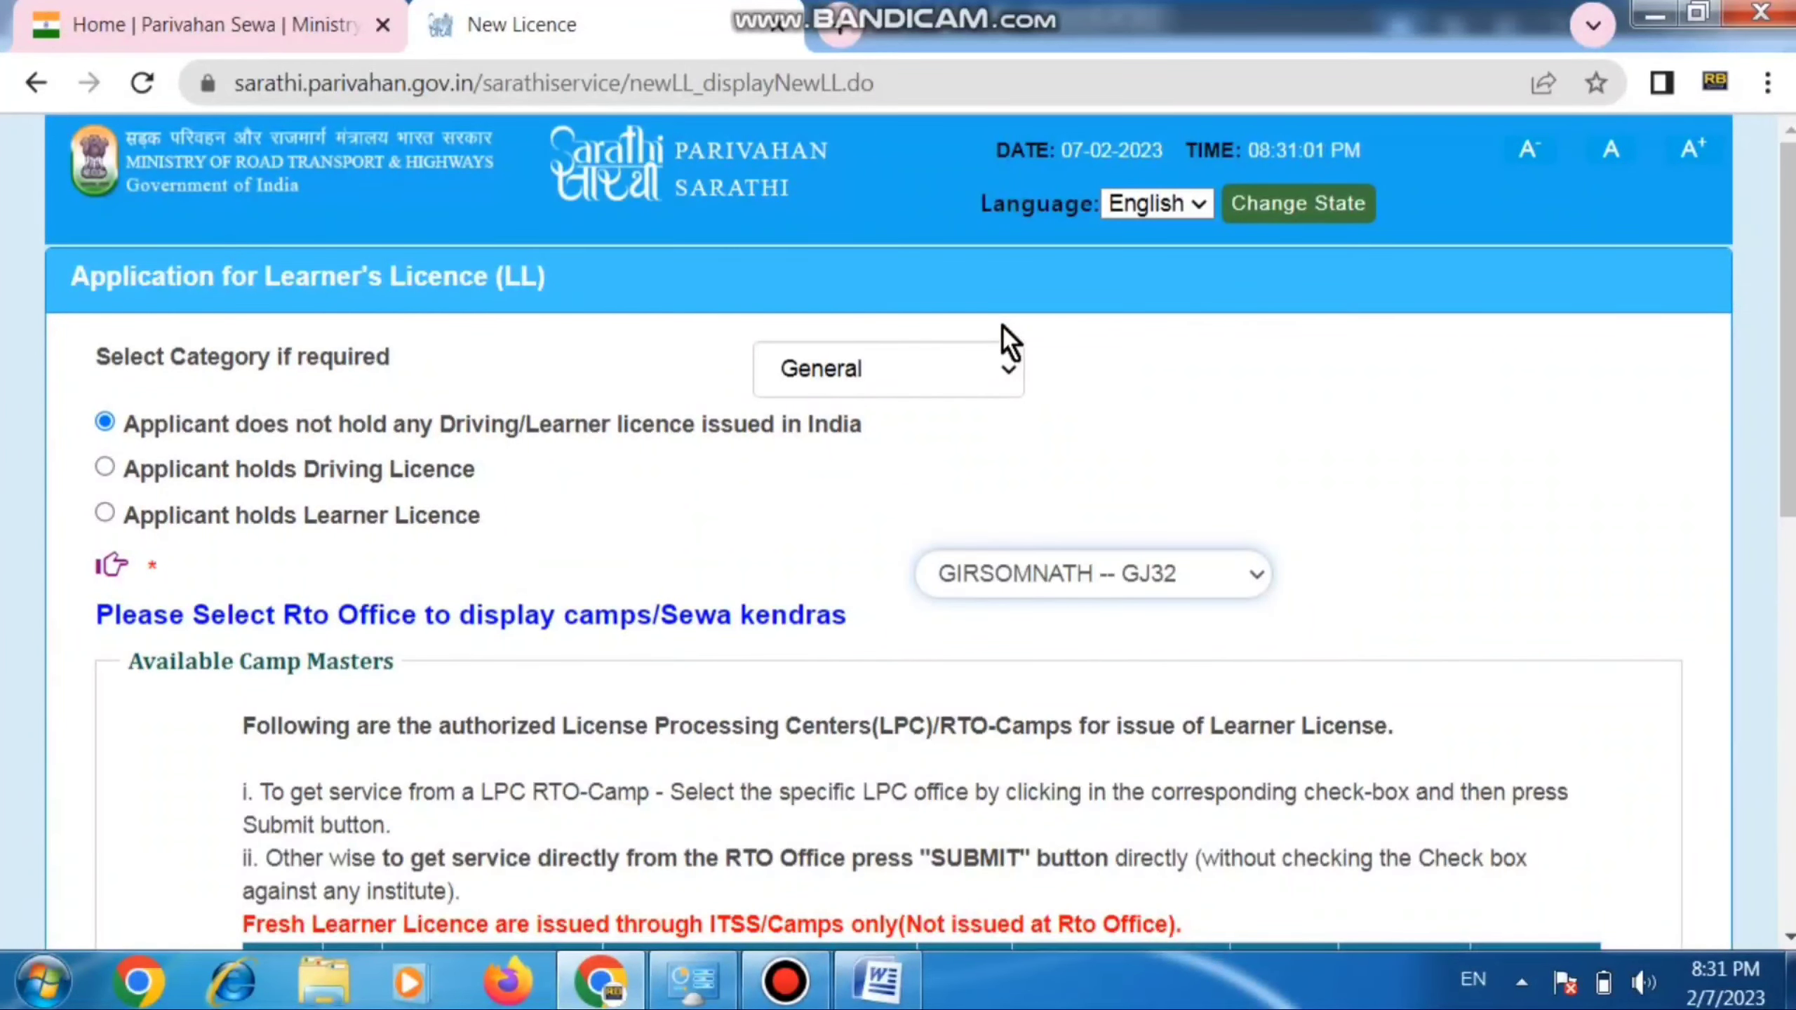
pyautogui.moveTo(1788, 329); pyautogui.dragTo(1787, 642)
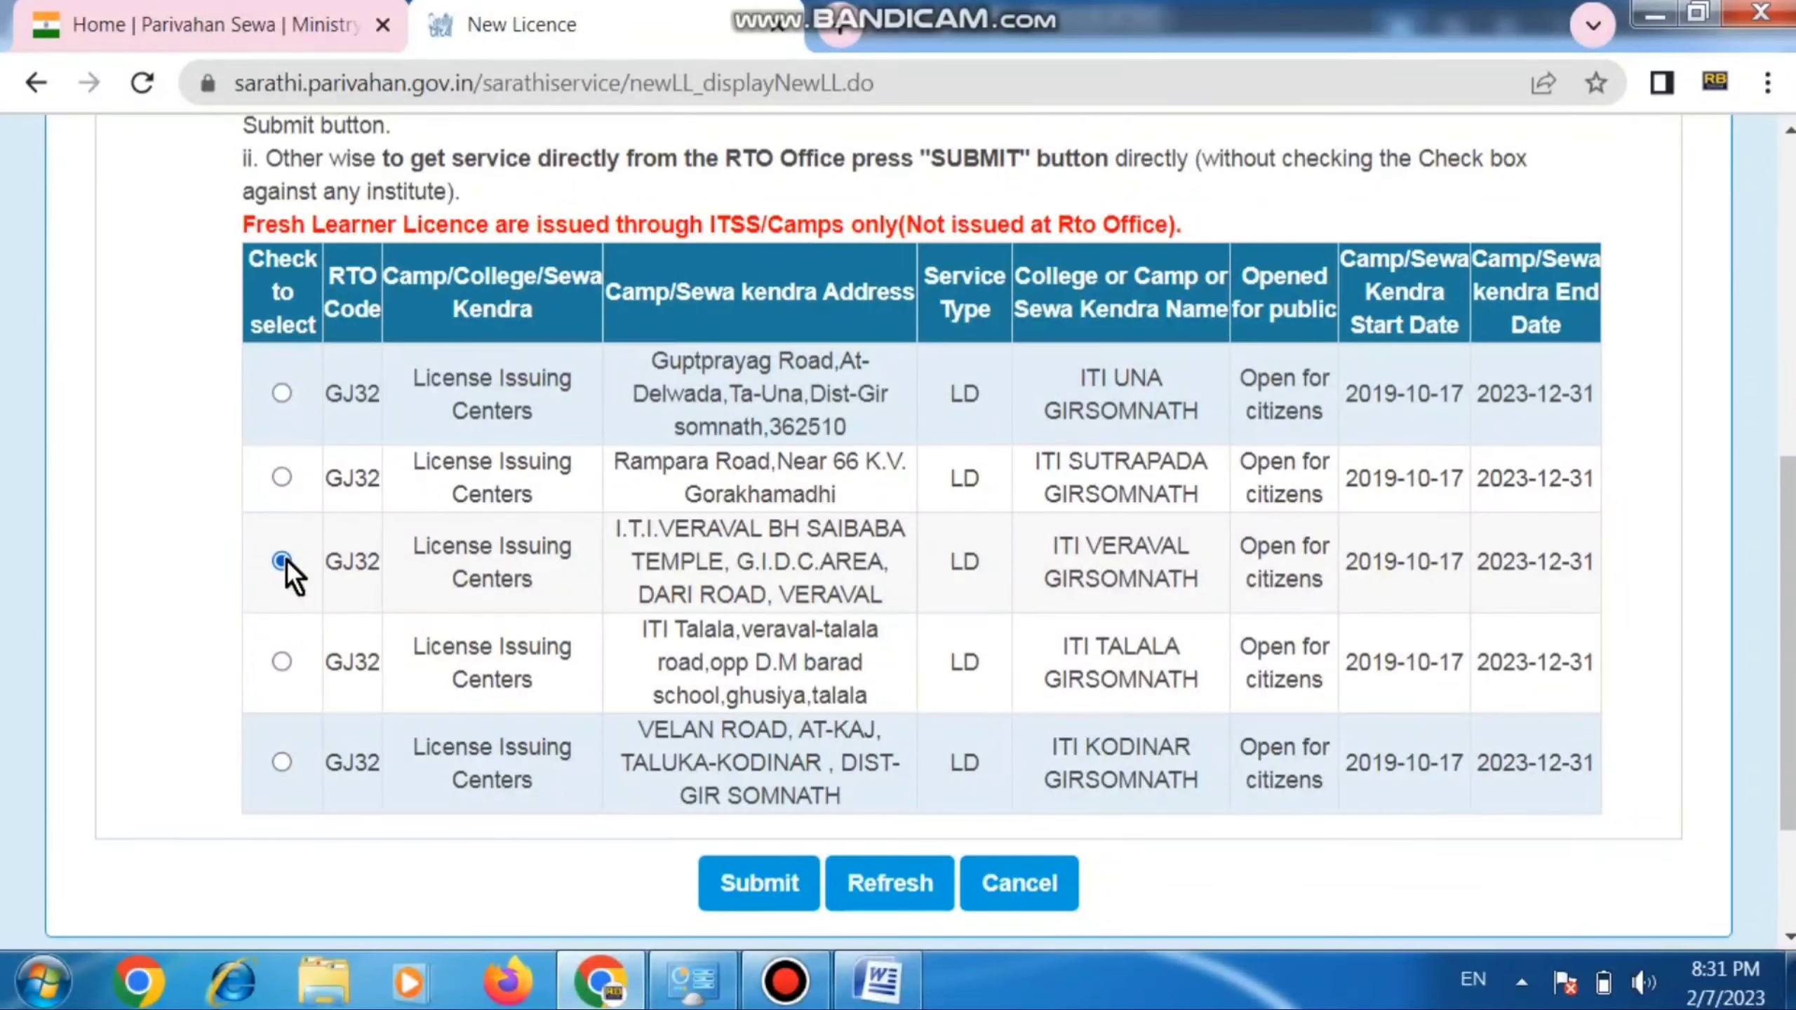
pyautogui.click(753, 899)
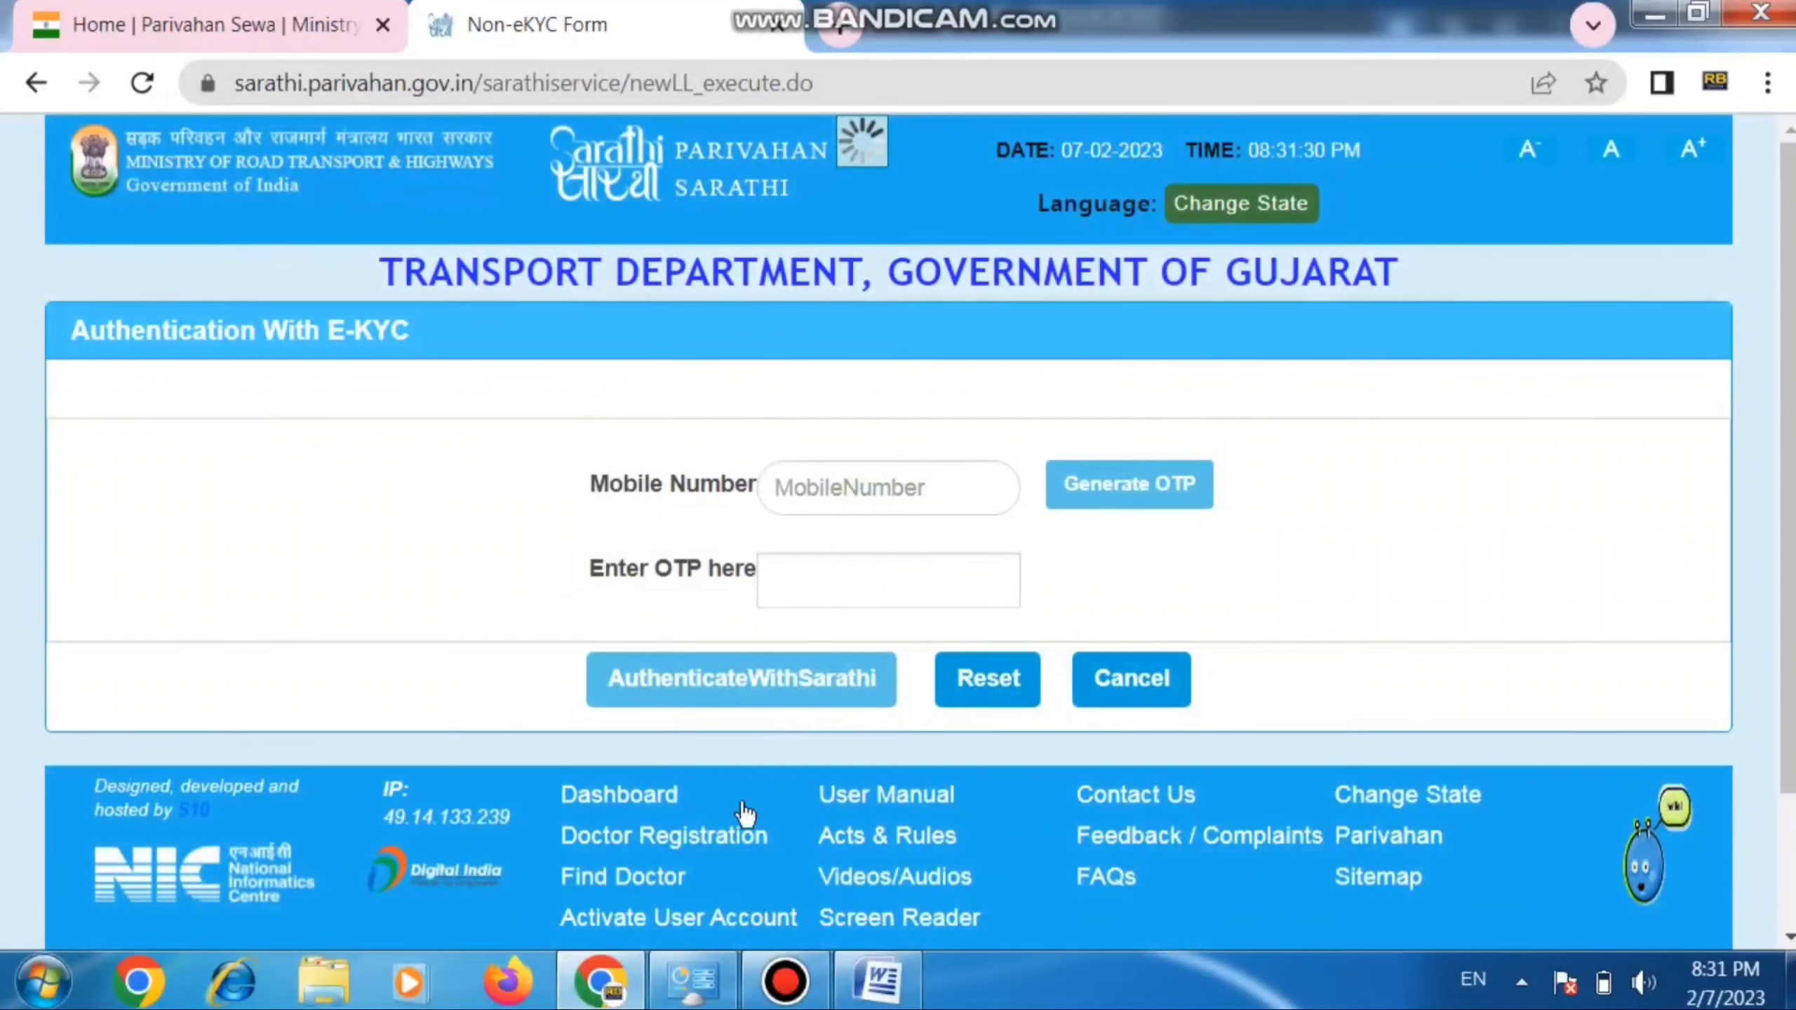
# Enter the applicant's mobile number, generate an OTP, and authenticate with the received code
pyautogui.click(861, 493)
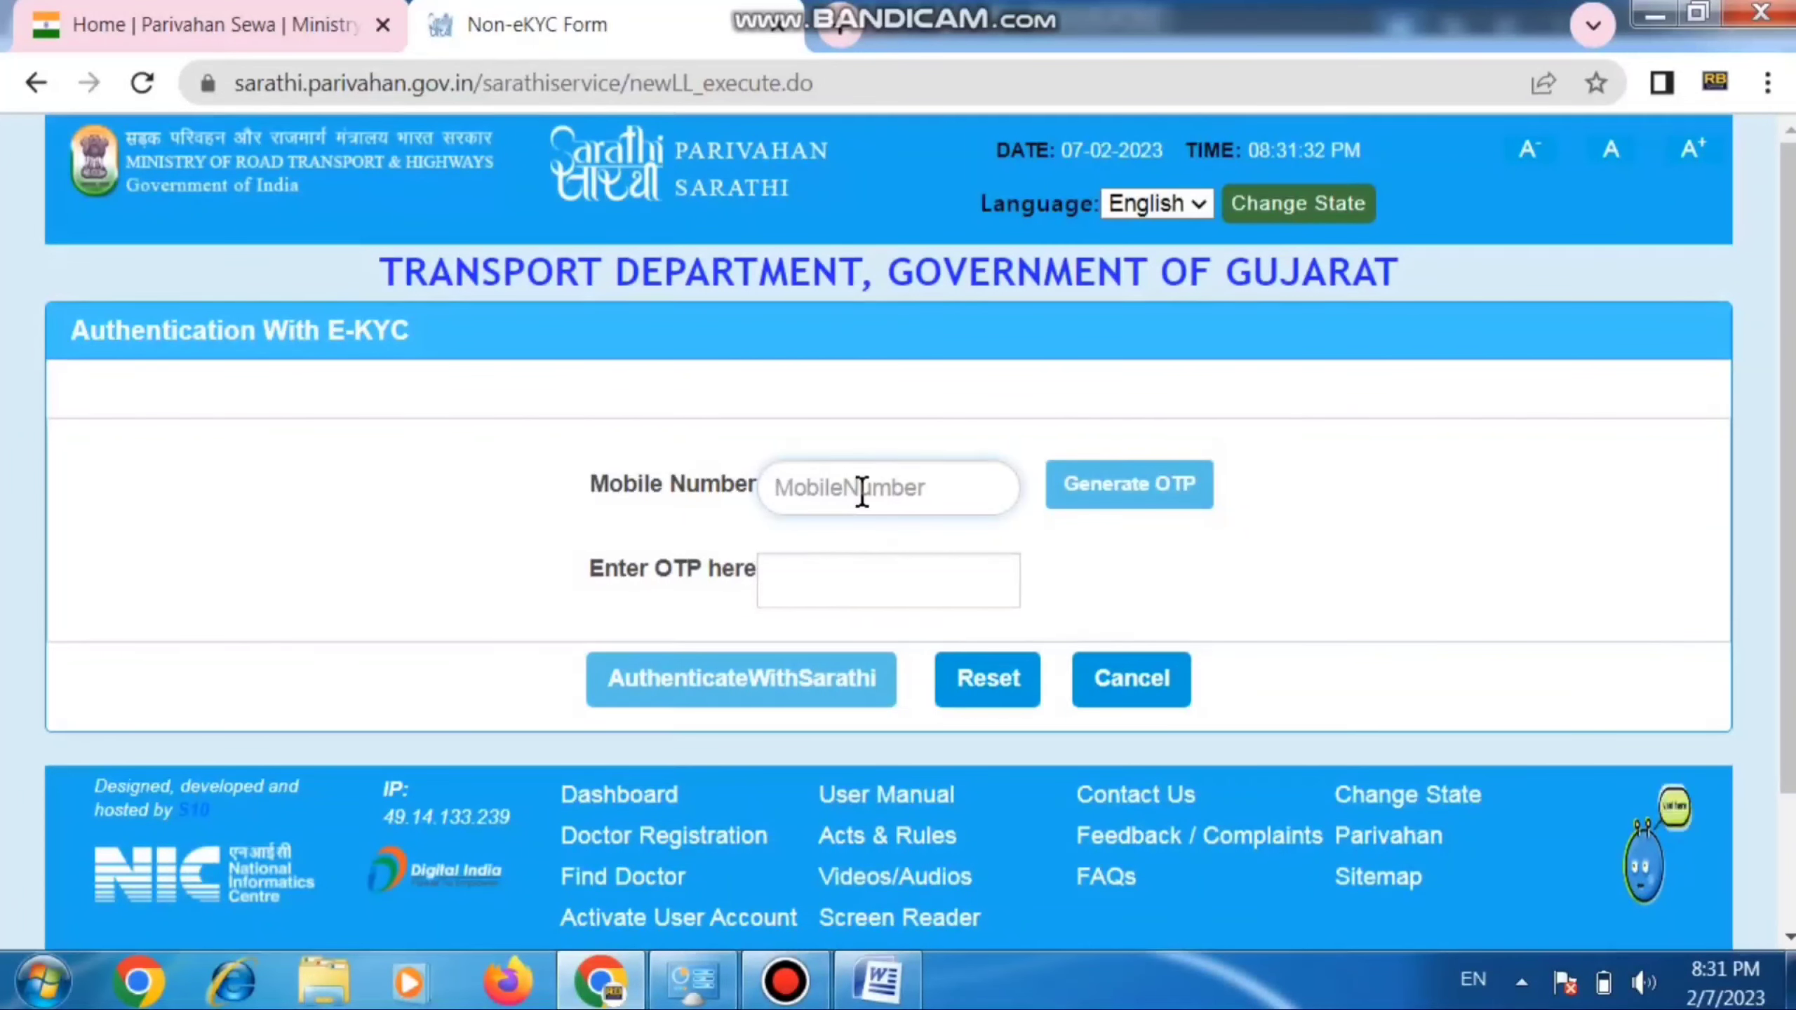
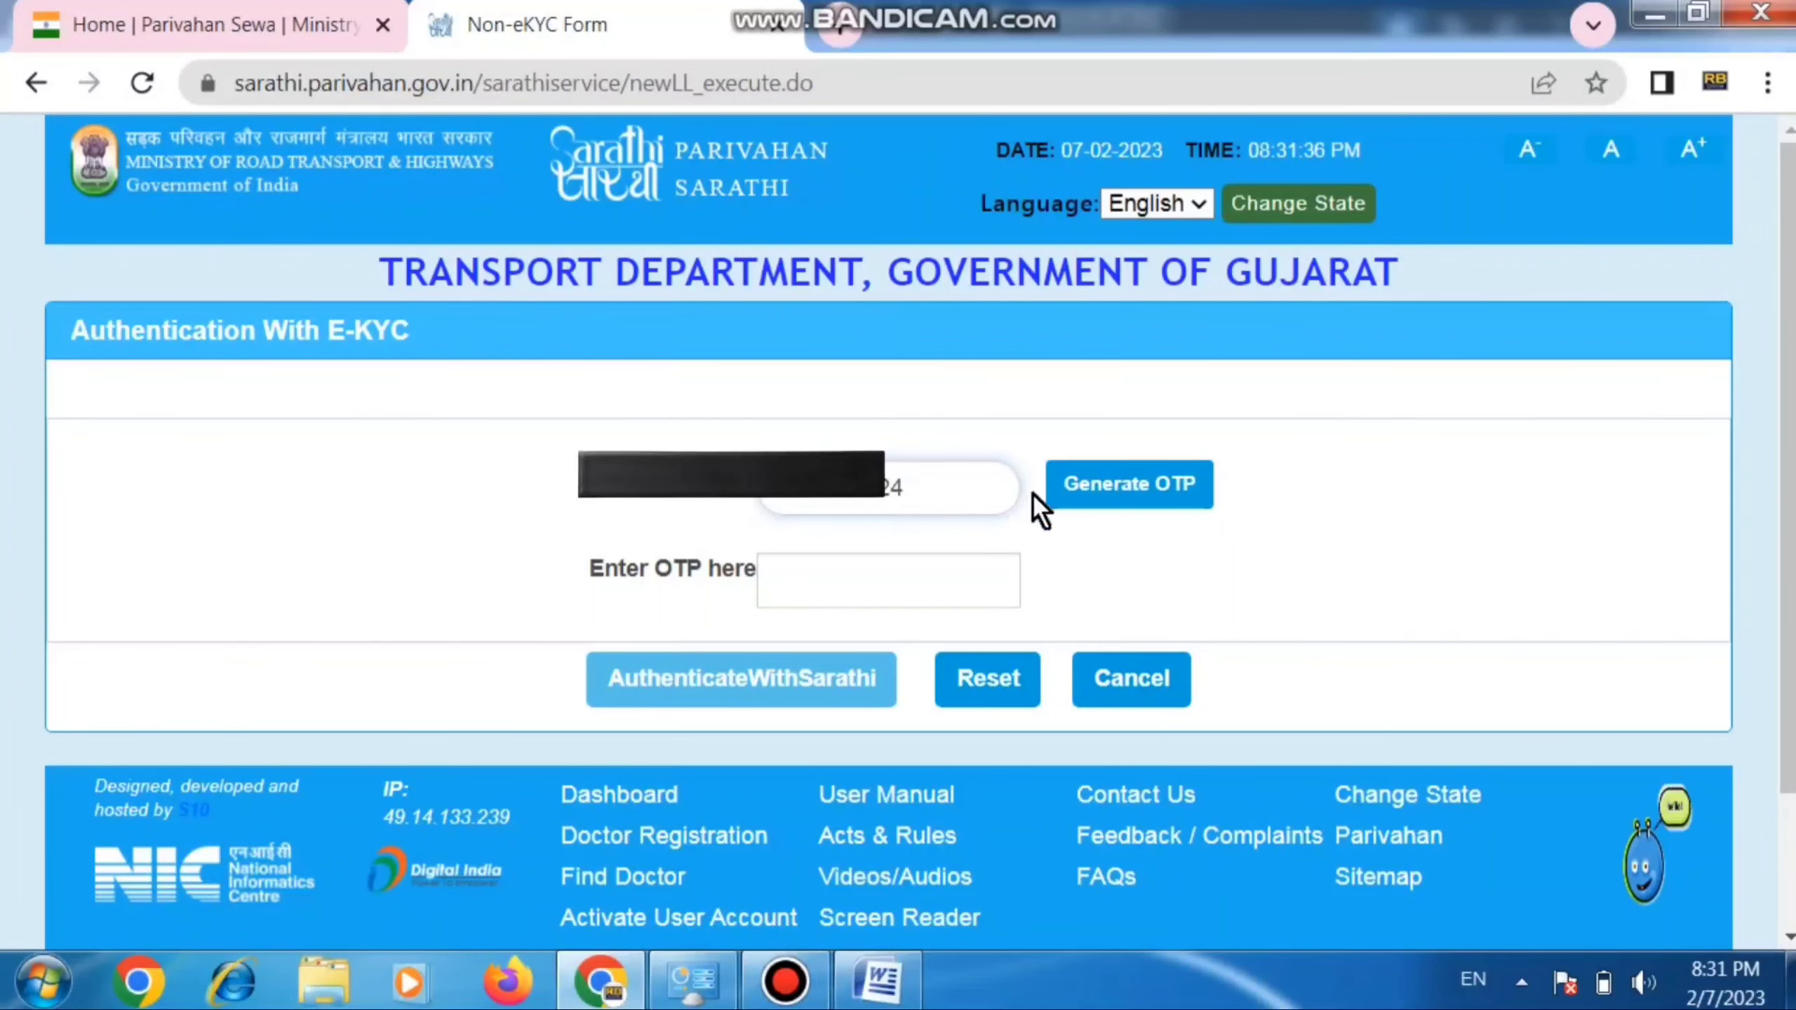
pyautogui.click(1108, 488)
pyautogui.click(874, 623)
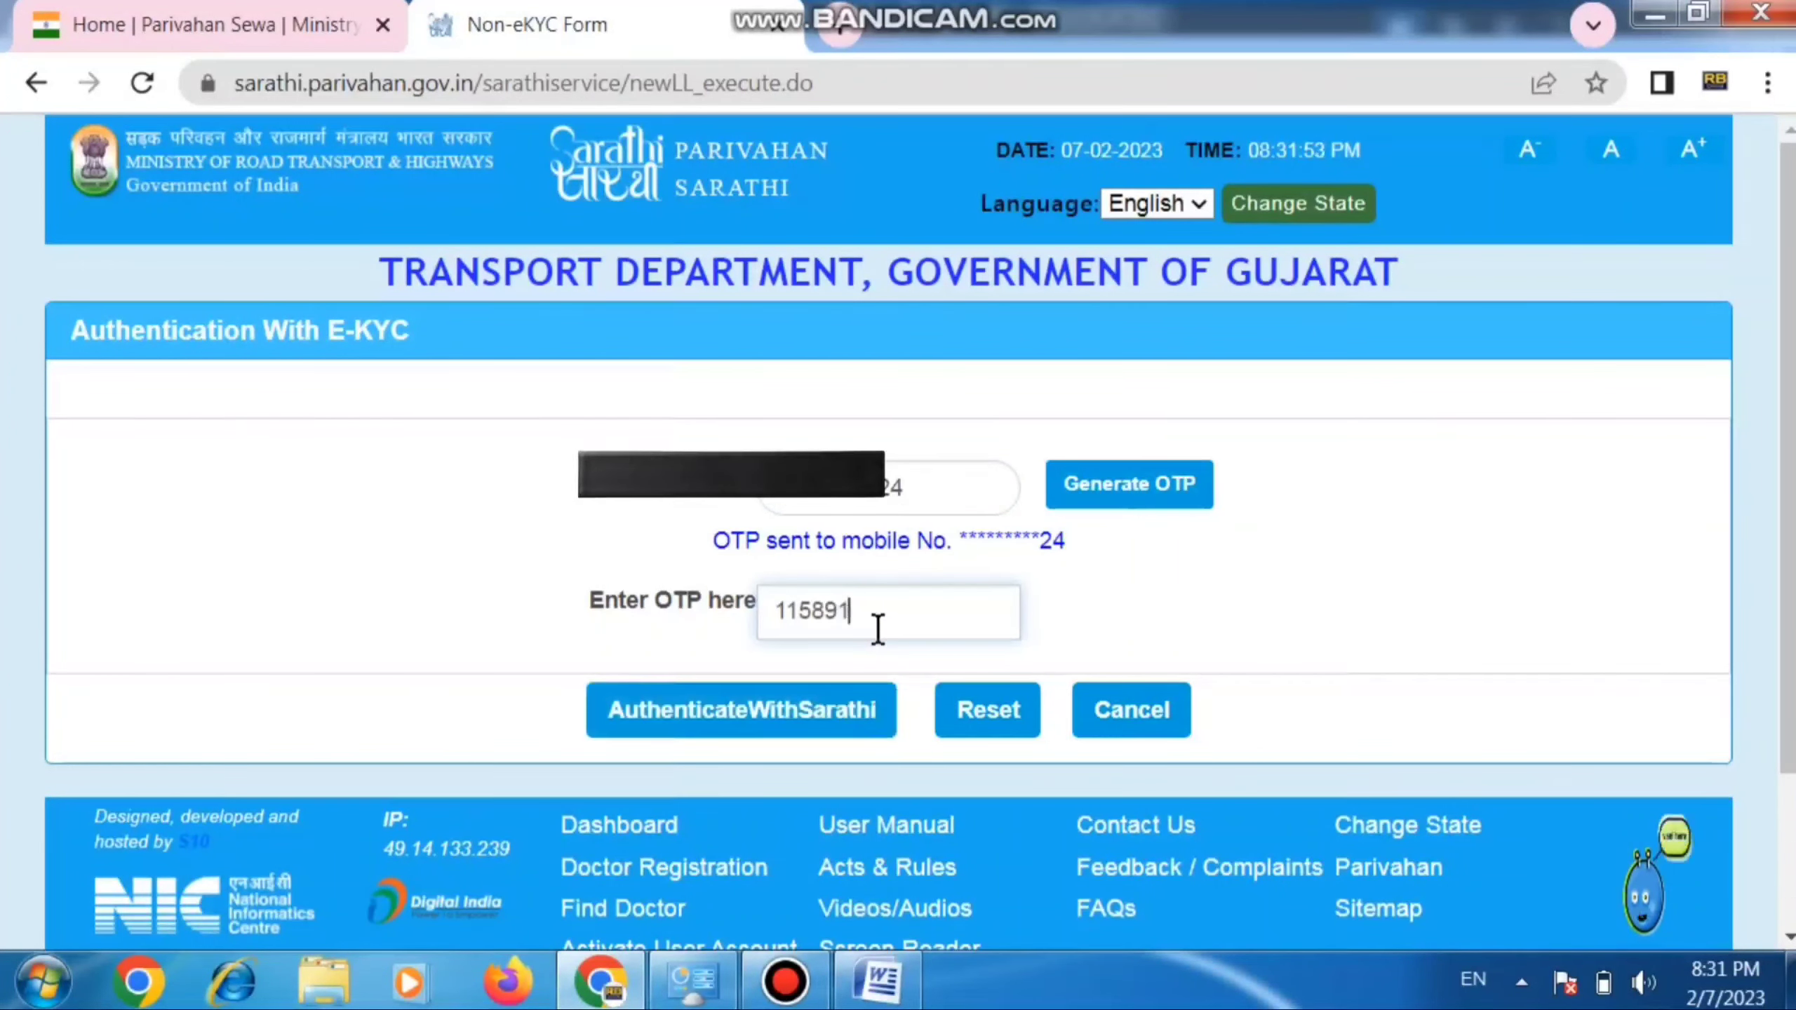
pyautogui.click(758, 729)
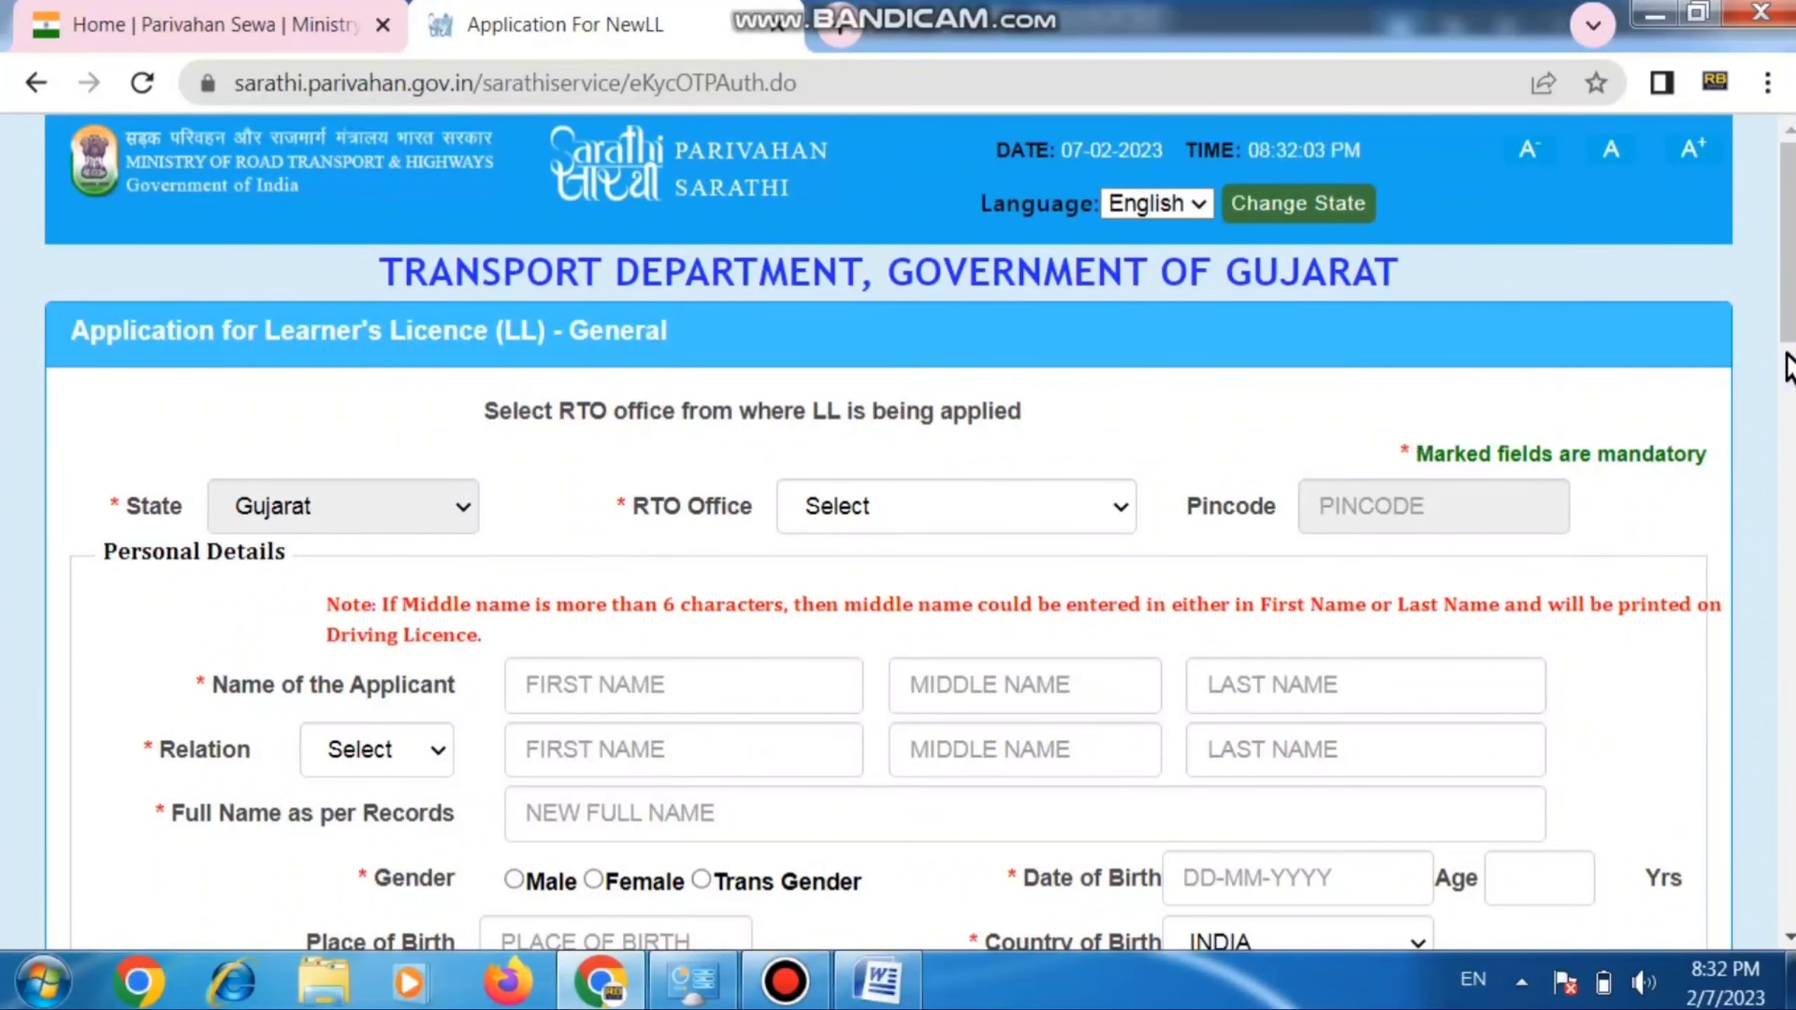
# Set the RTO Office to RTO GIRSOMNATH (VERAVAL)
pyautogui.scroll(-2, 908, 278)
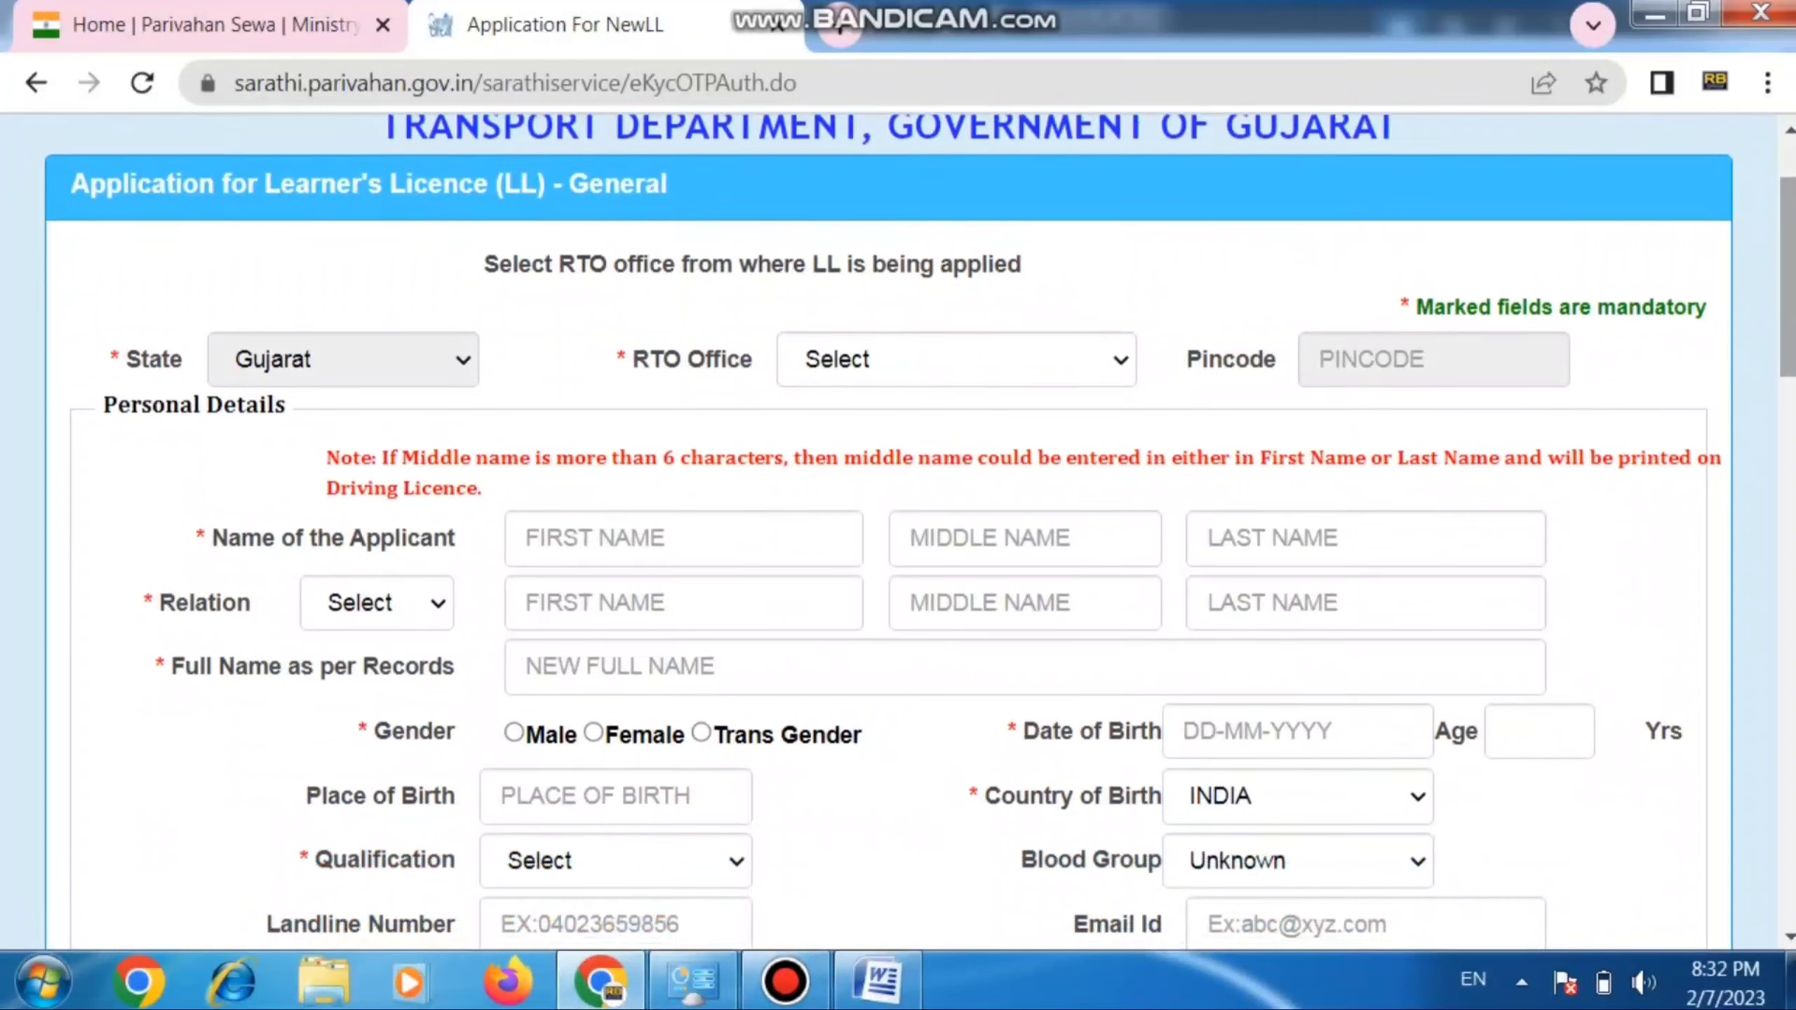
pyautogui.click(943, 358)
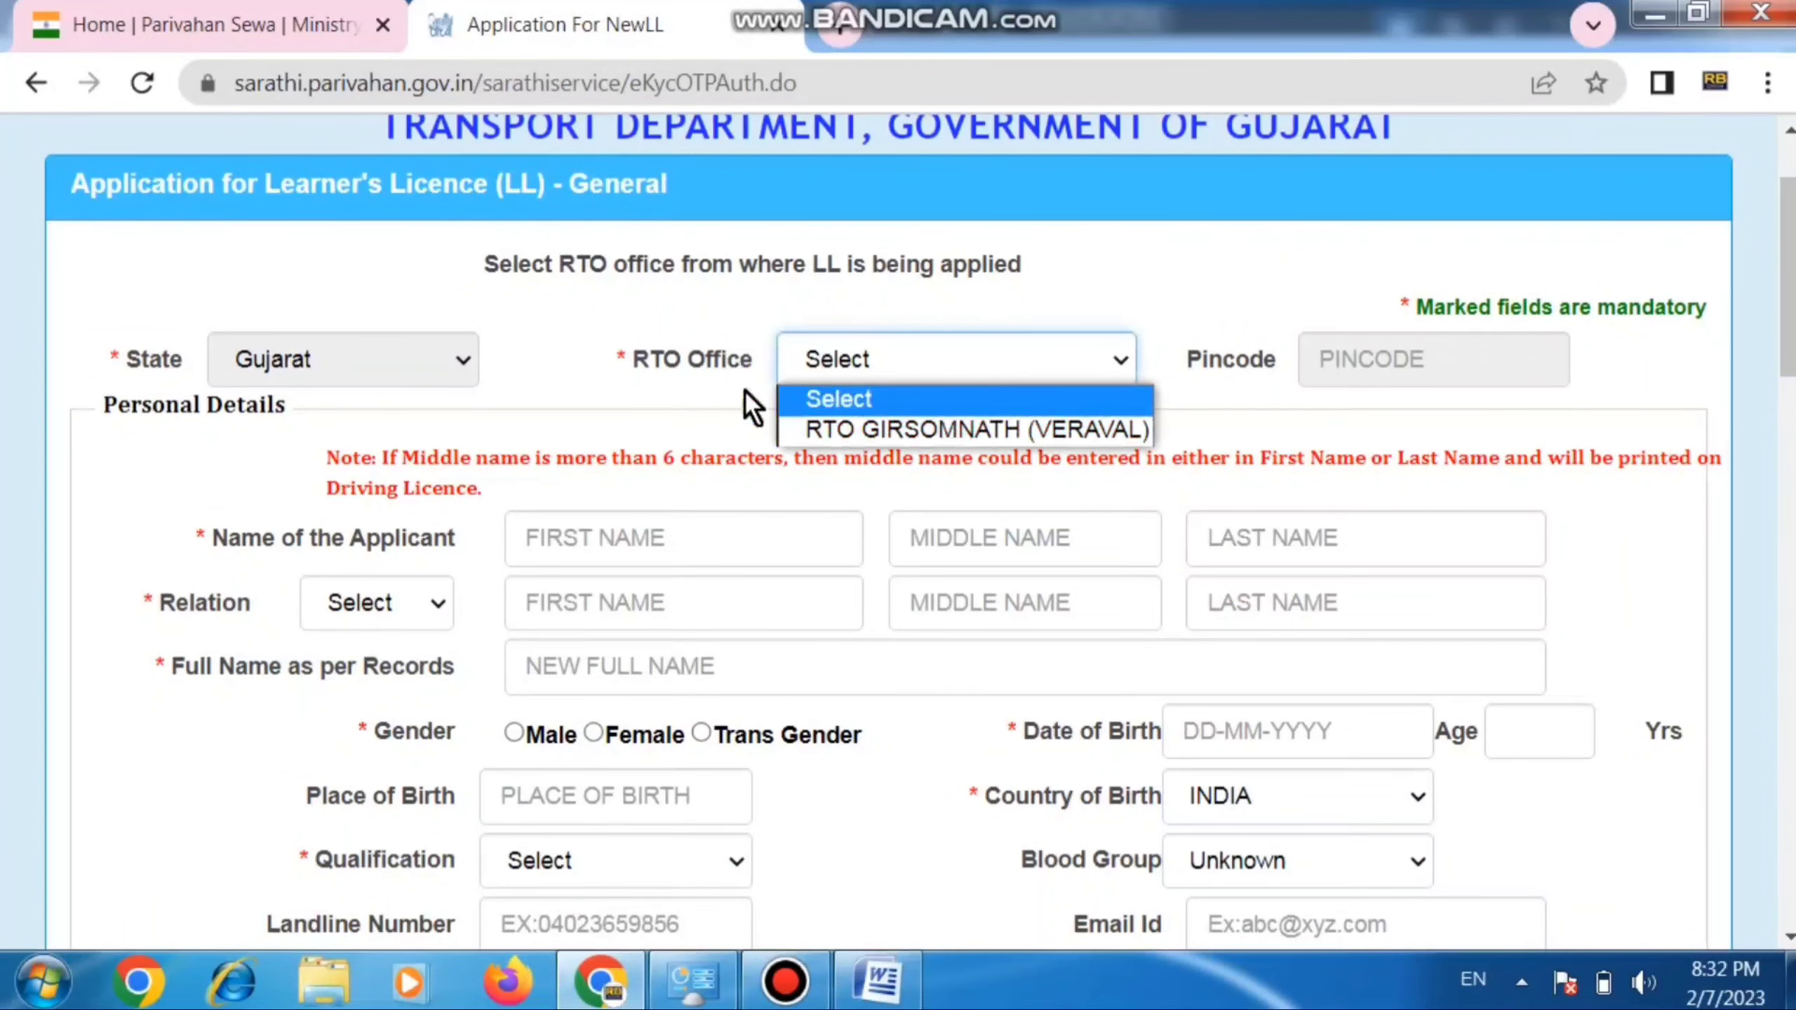
pyautogui.click(852, 432)
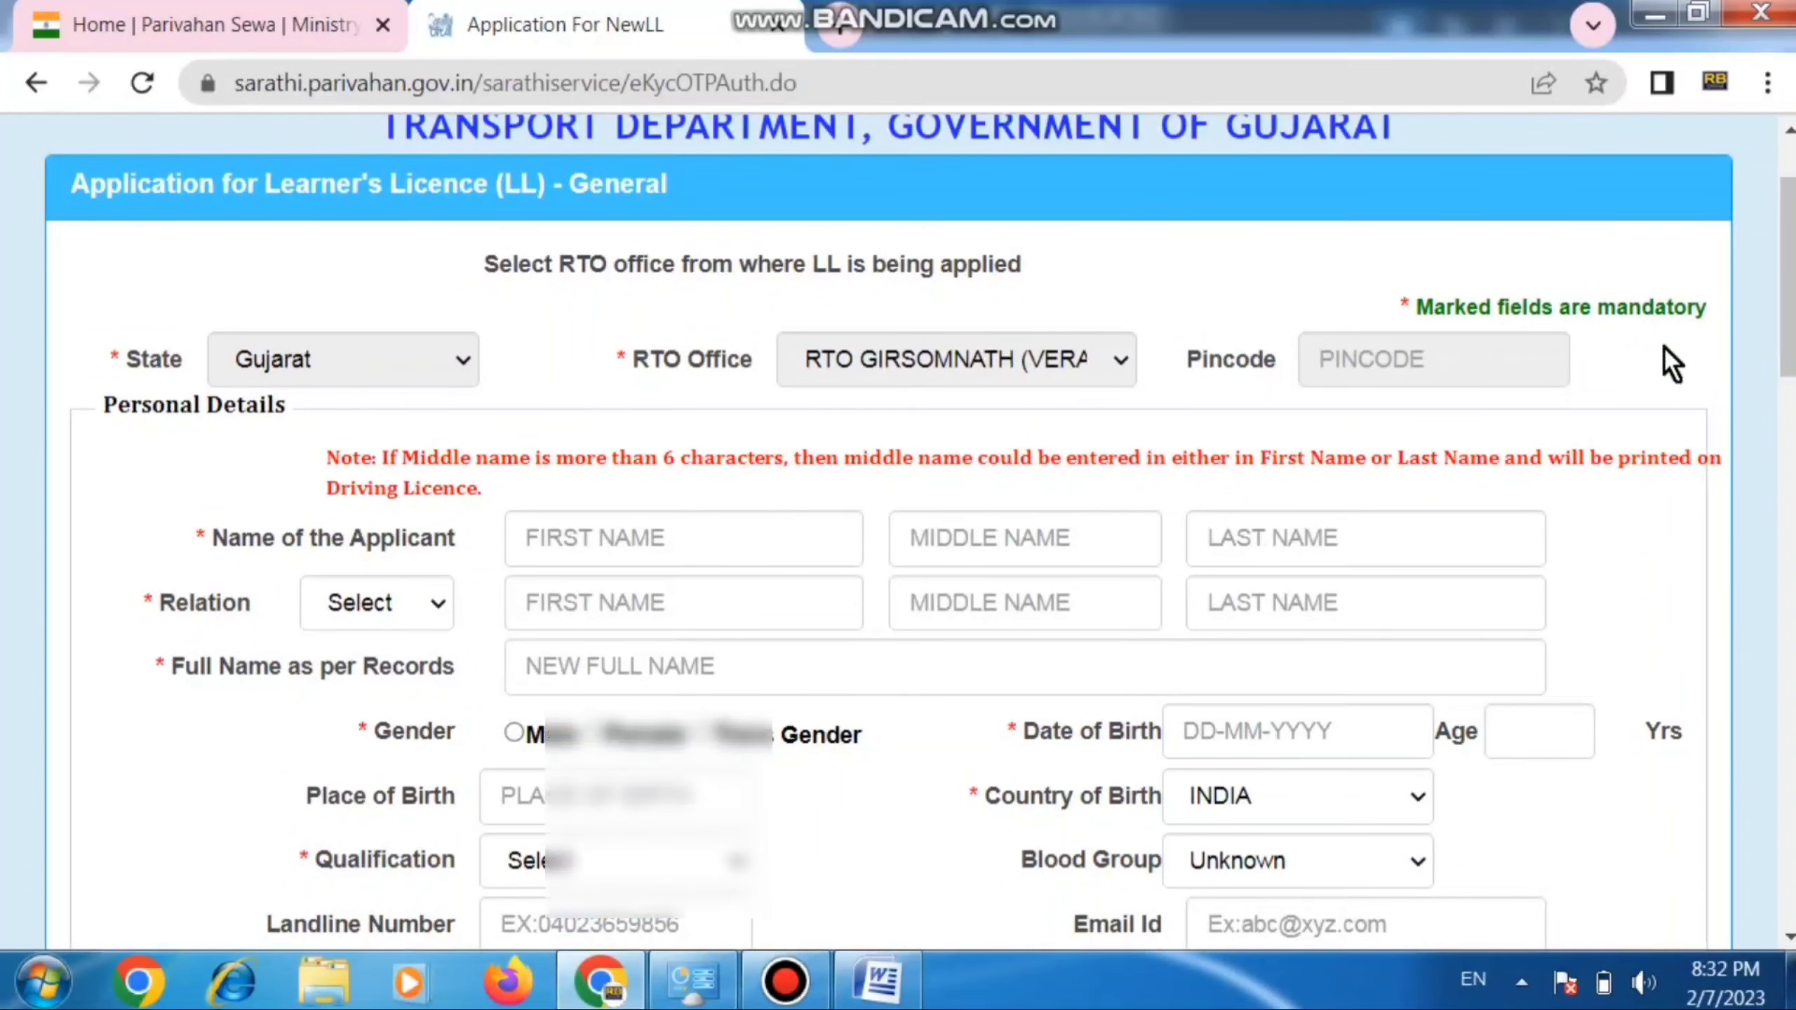
pyautogui.scroll(-4, 898, 530)
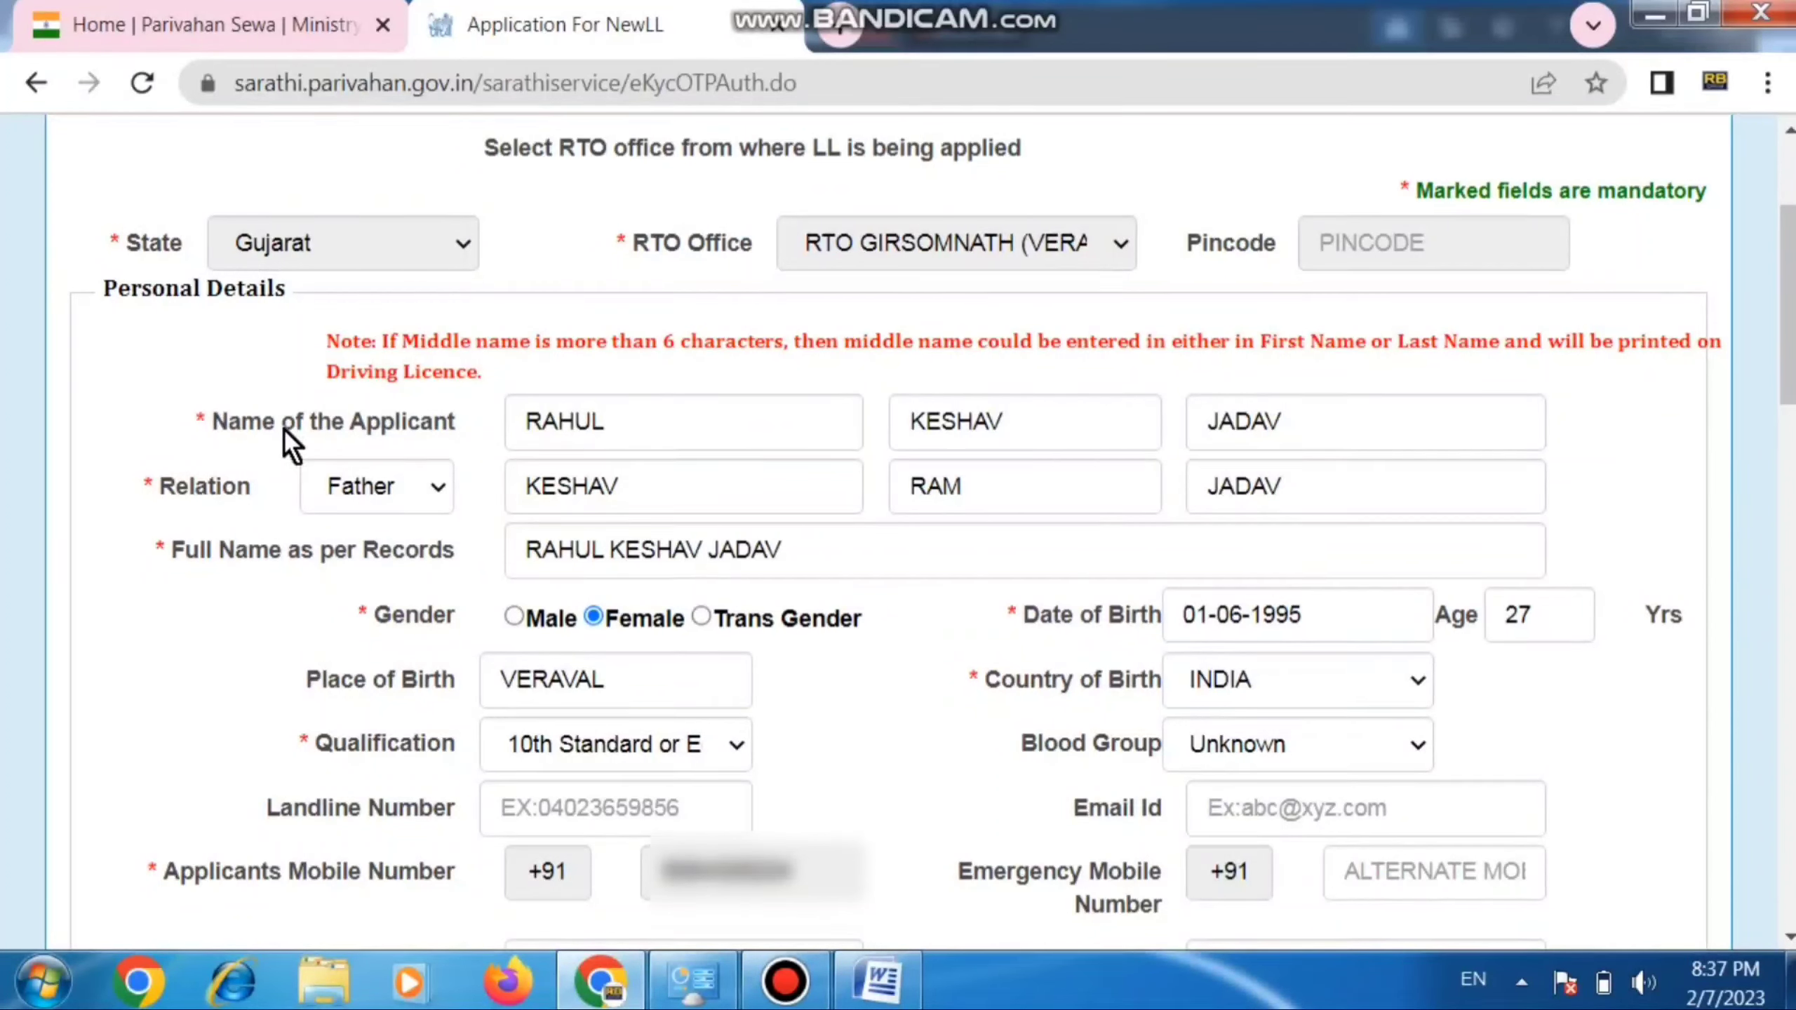
# Review the applicant's first, middle and last names, keep Father as relation, and check the birth date
pyautogui.click(669, 426)
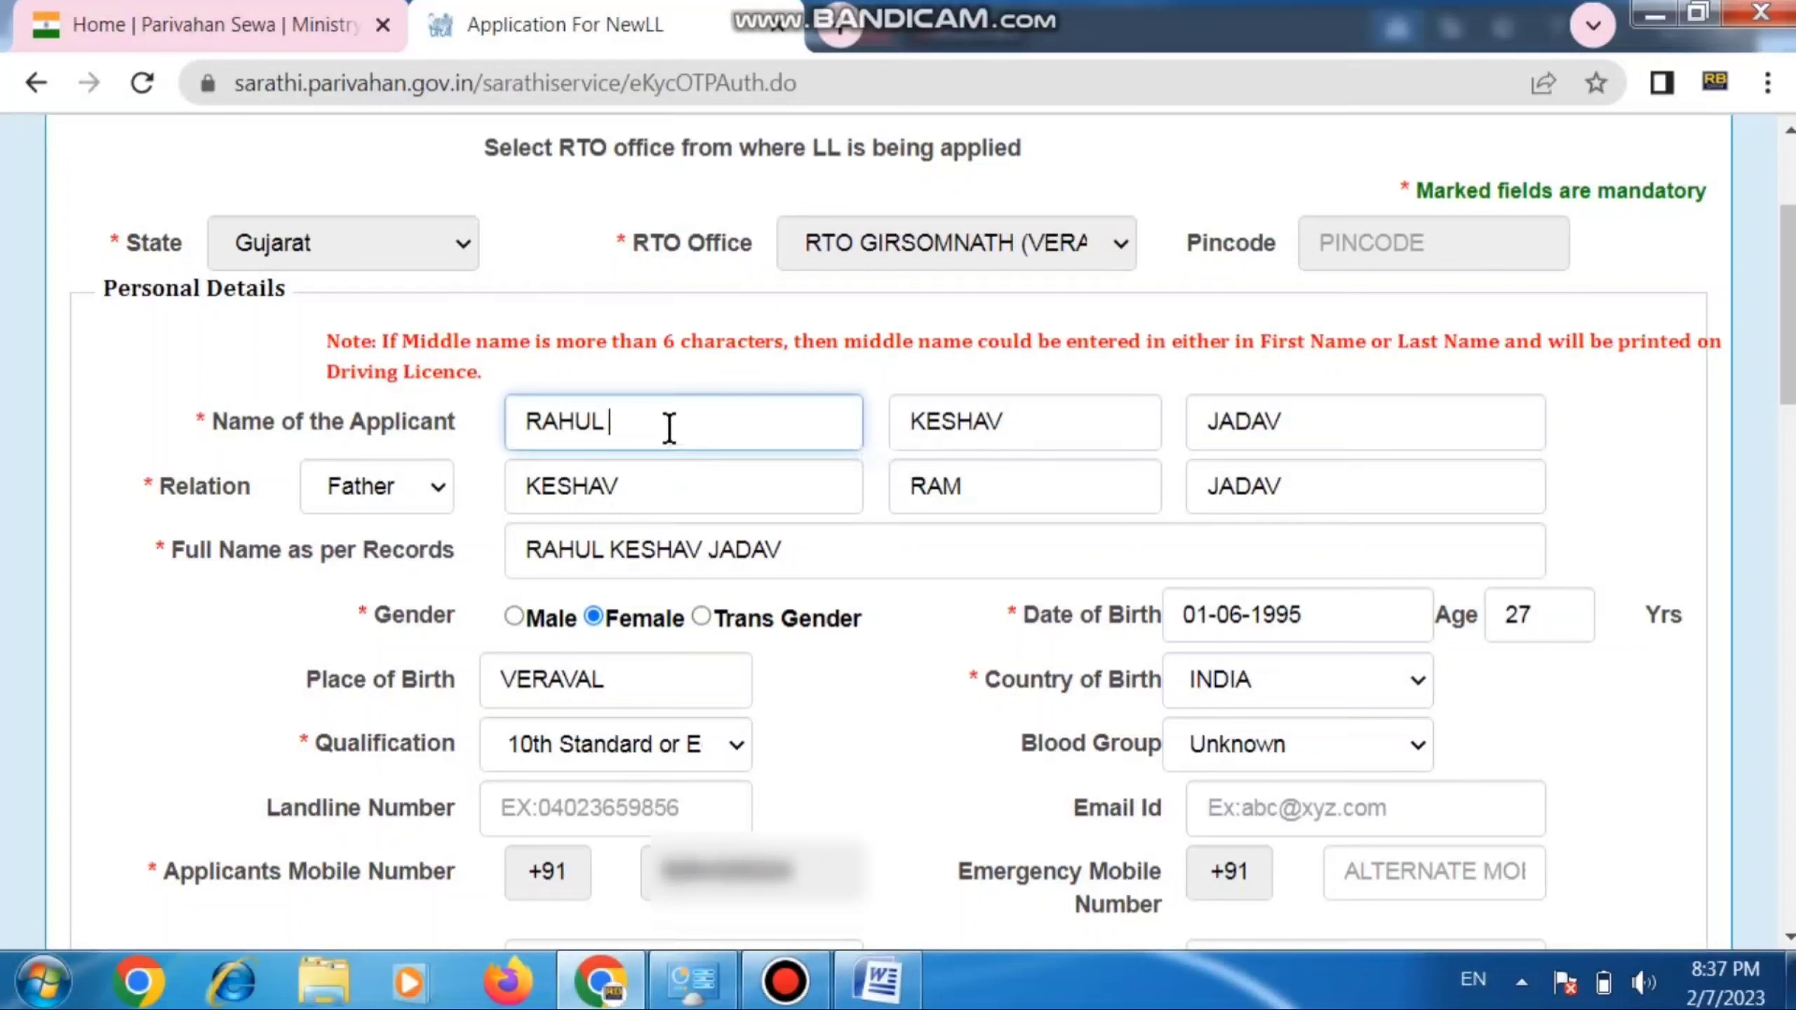
pyautogui.click(1020, 418)
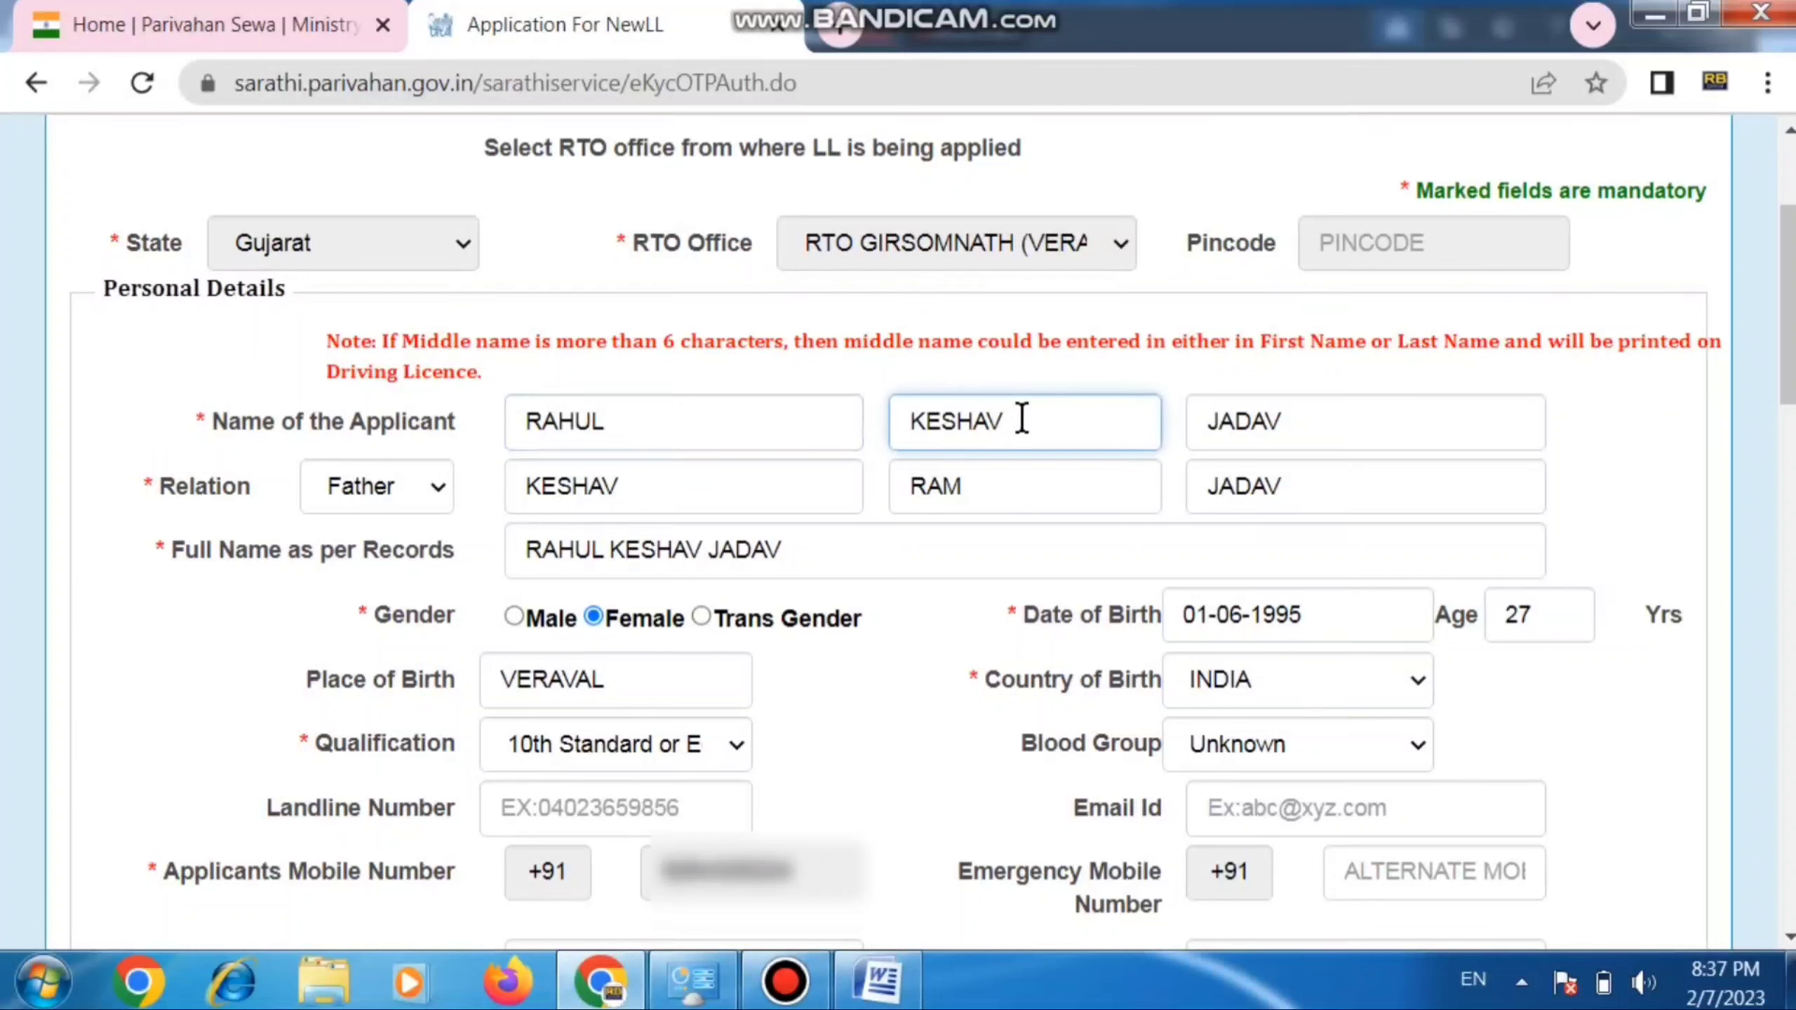
pyautogui.click(1317, 416)
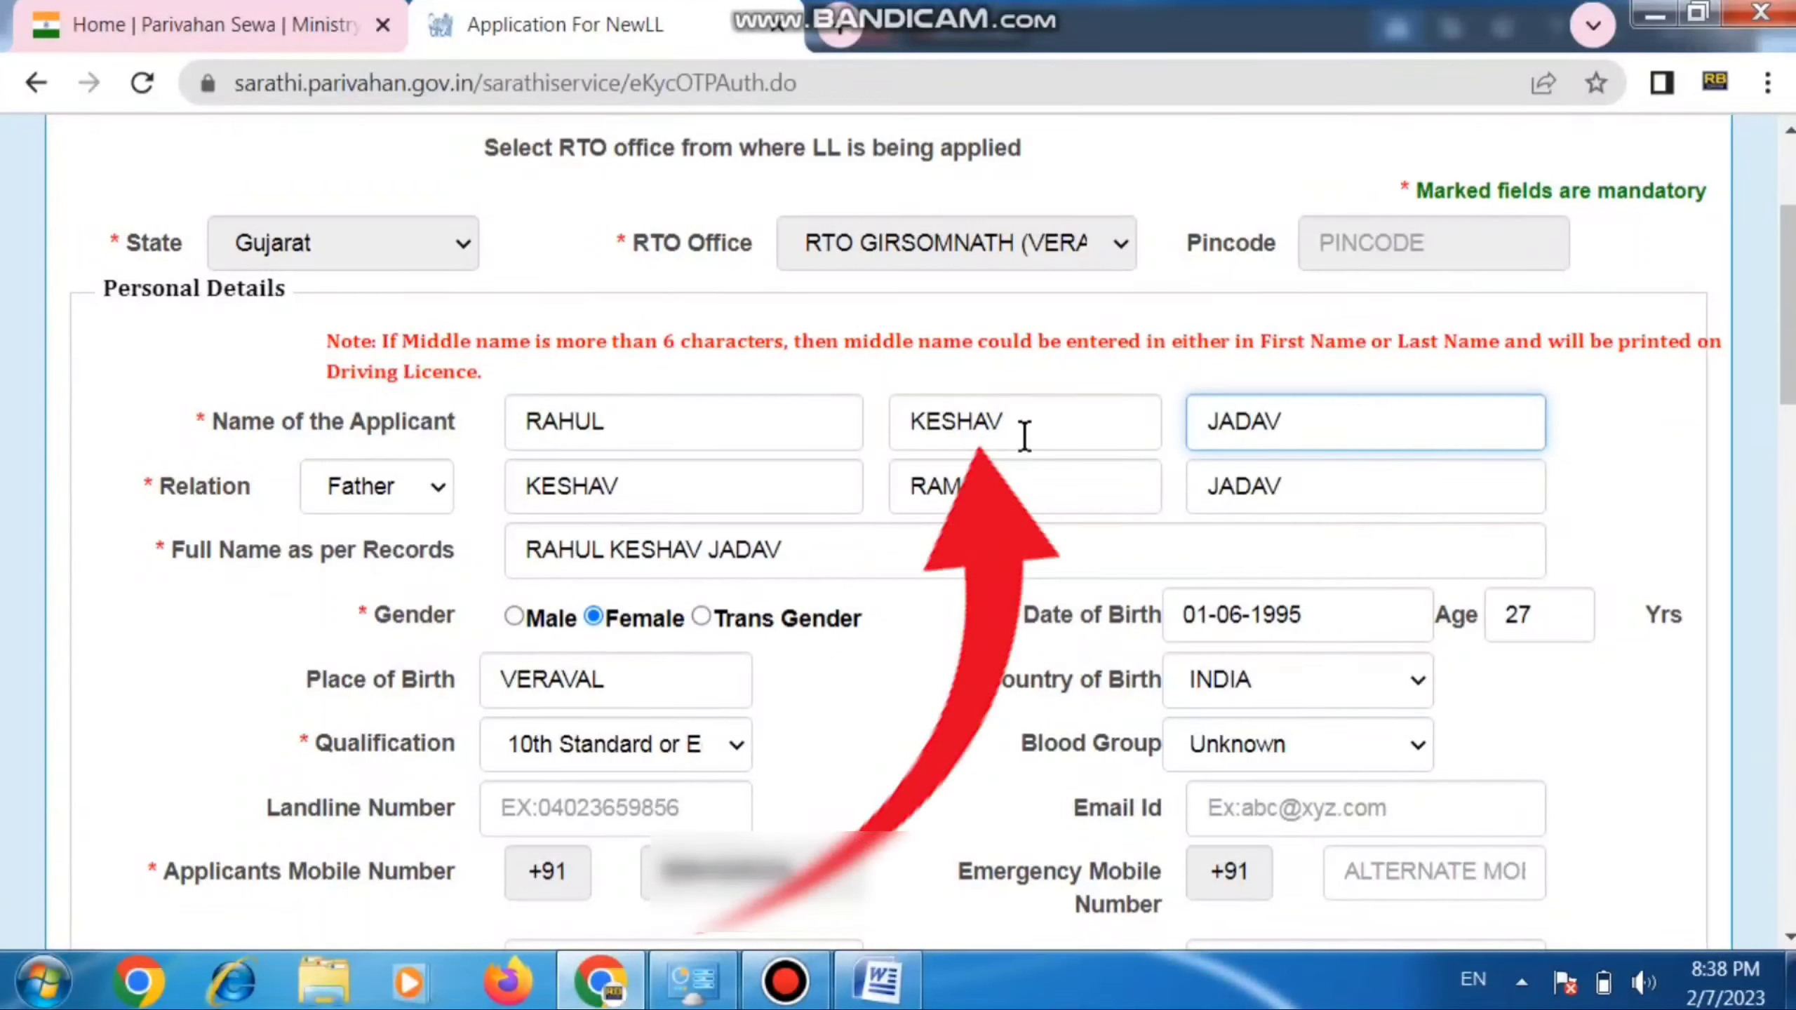
pyautogui.moveTo(1044, 433)
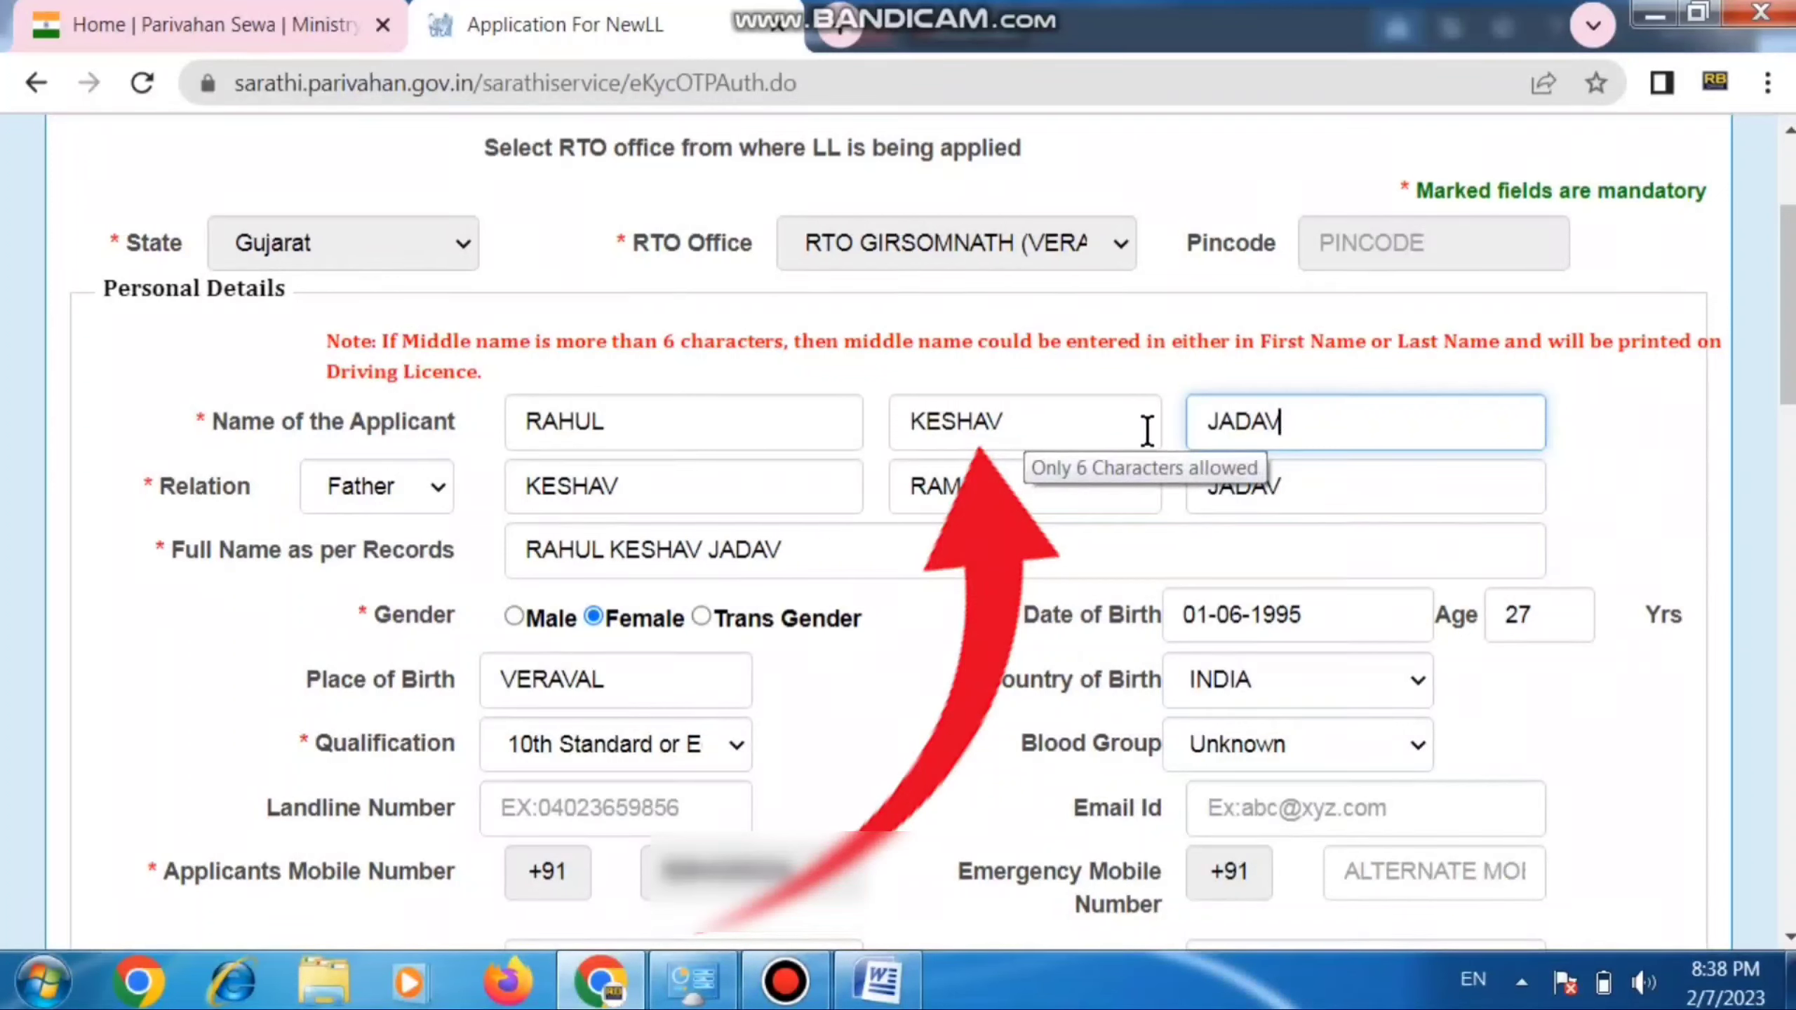
pyautogui.click(348, 494)
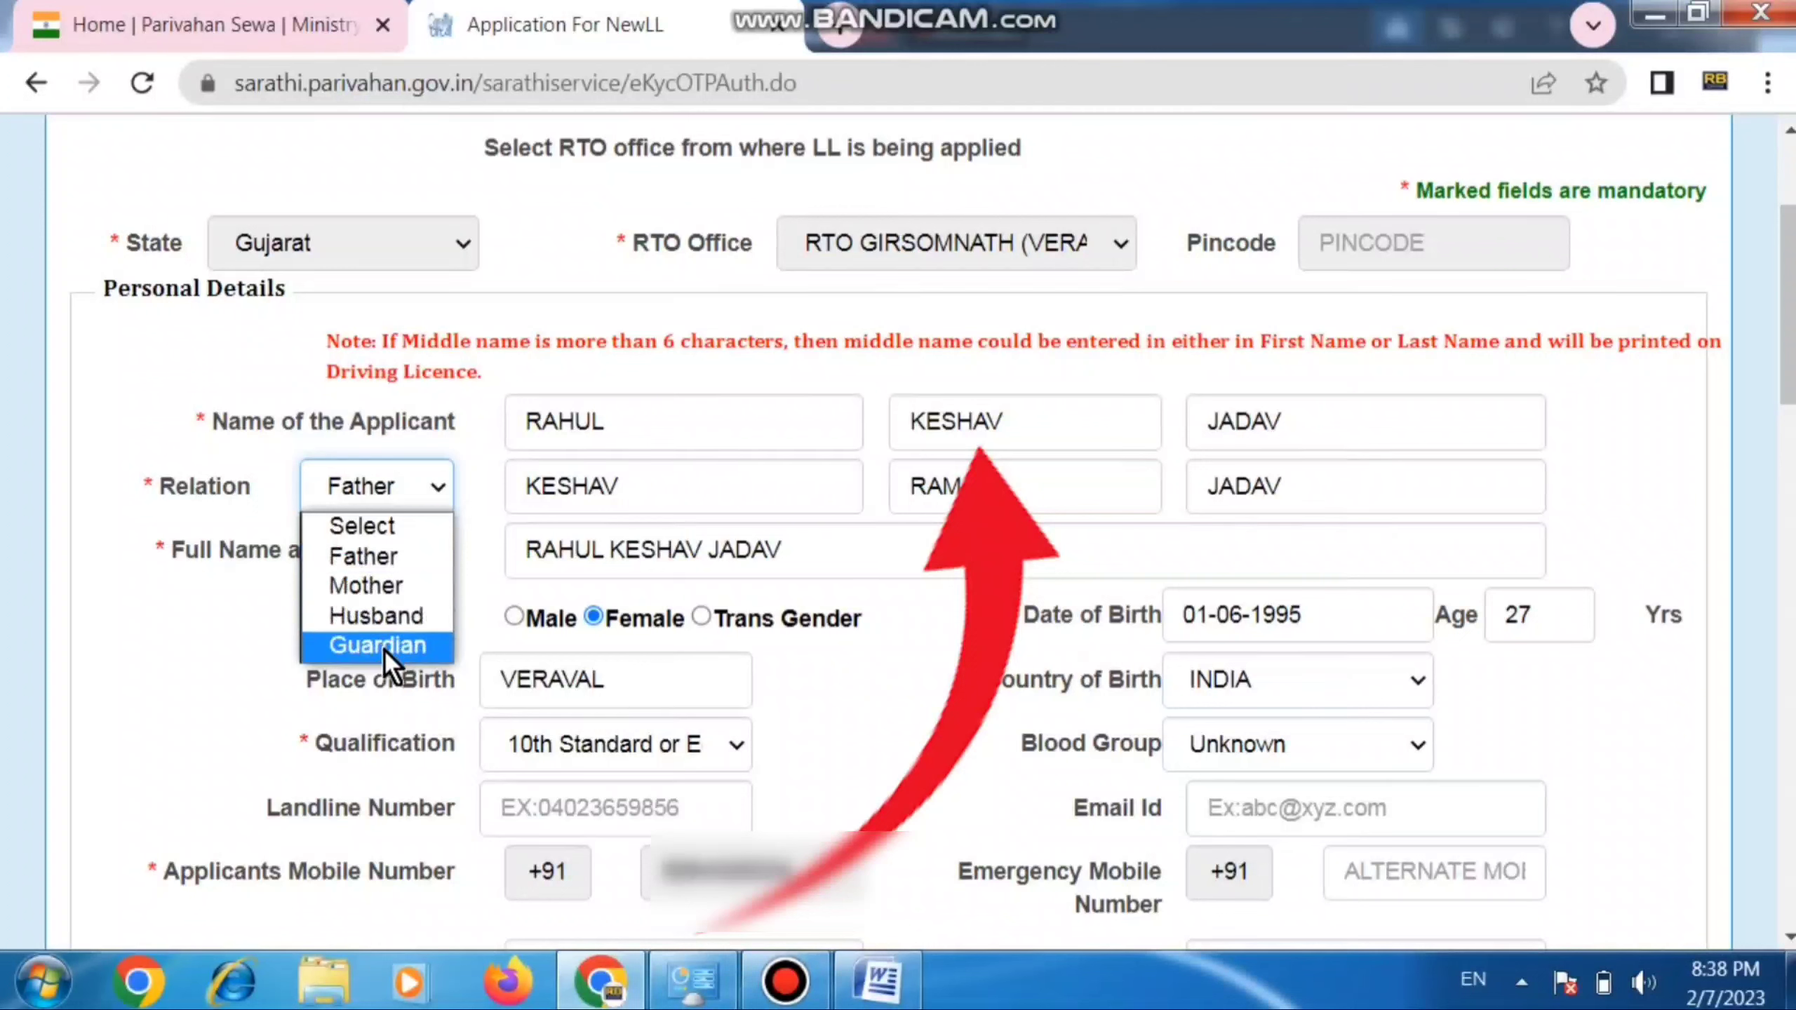
pyautogui.click(362, 557)
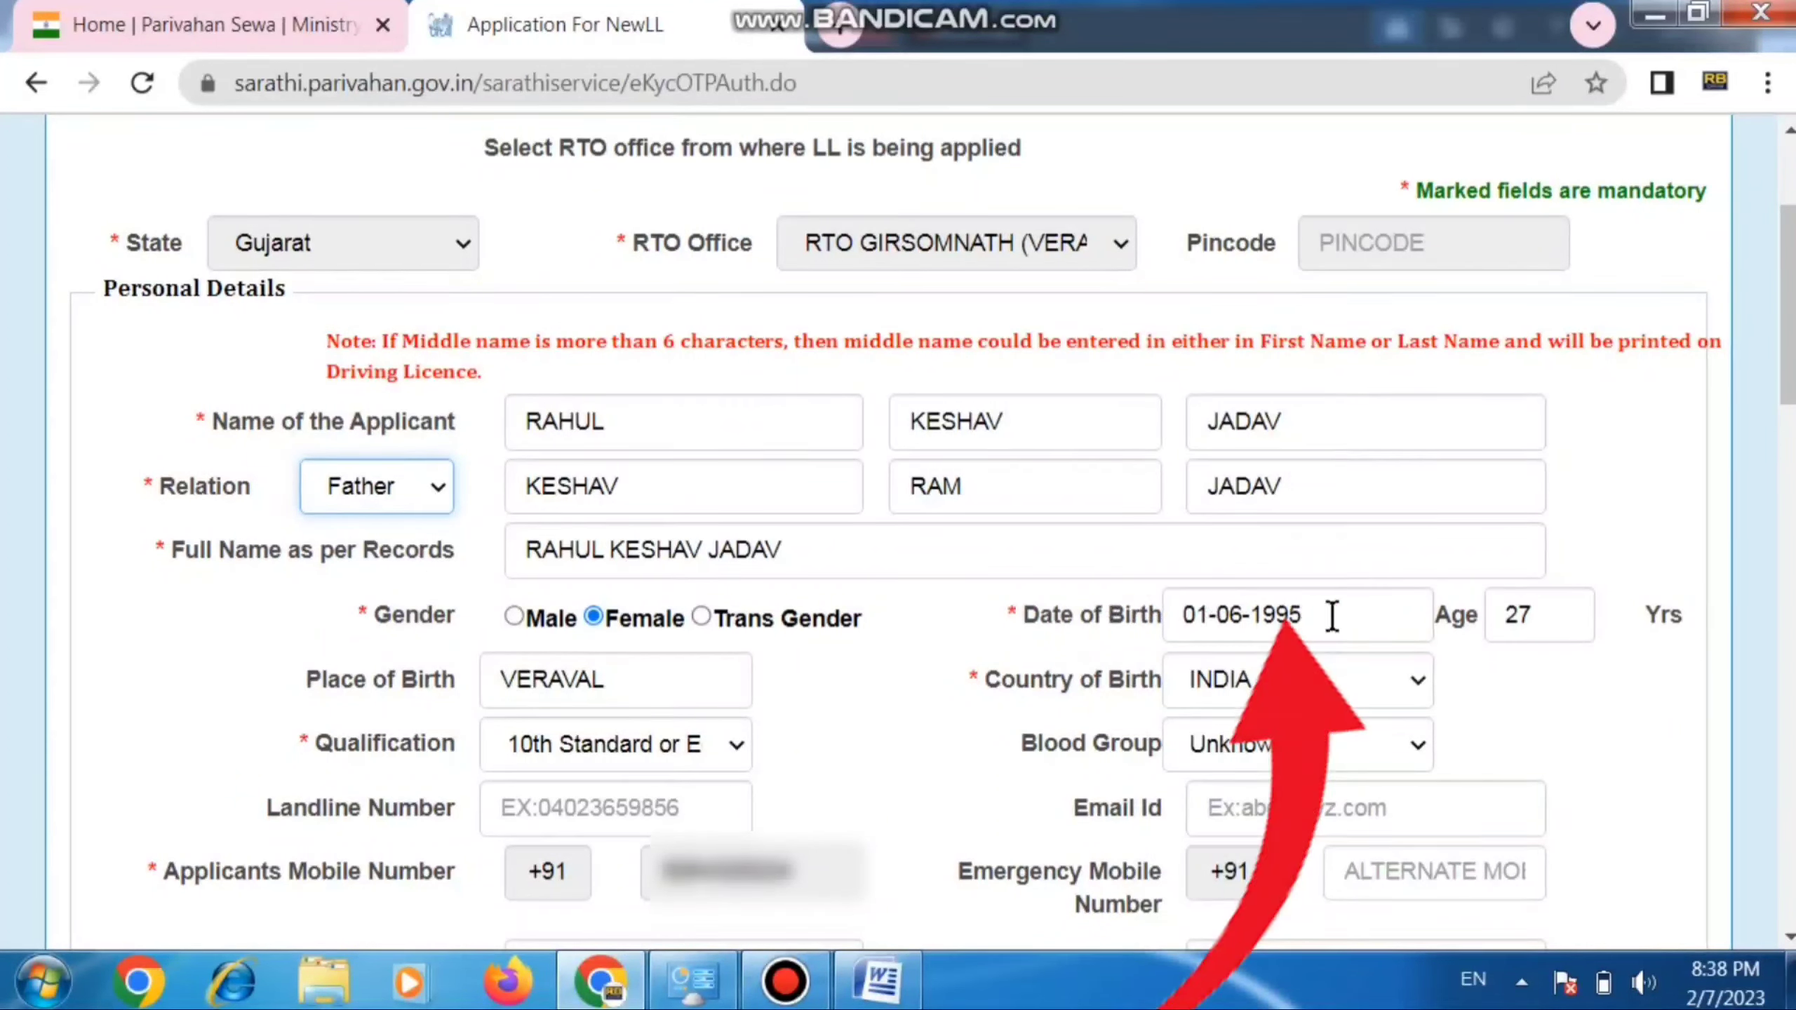
pyautogui.click(1400, 616)
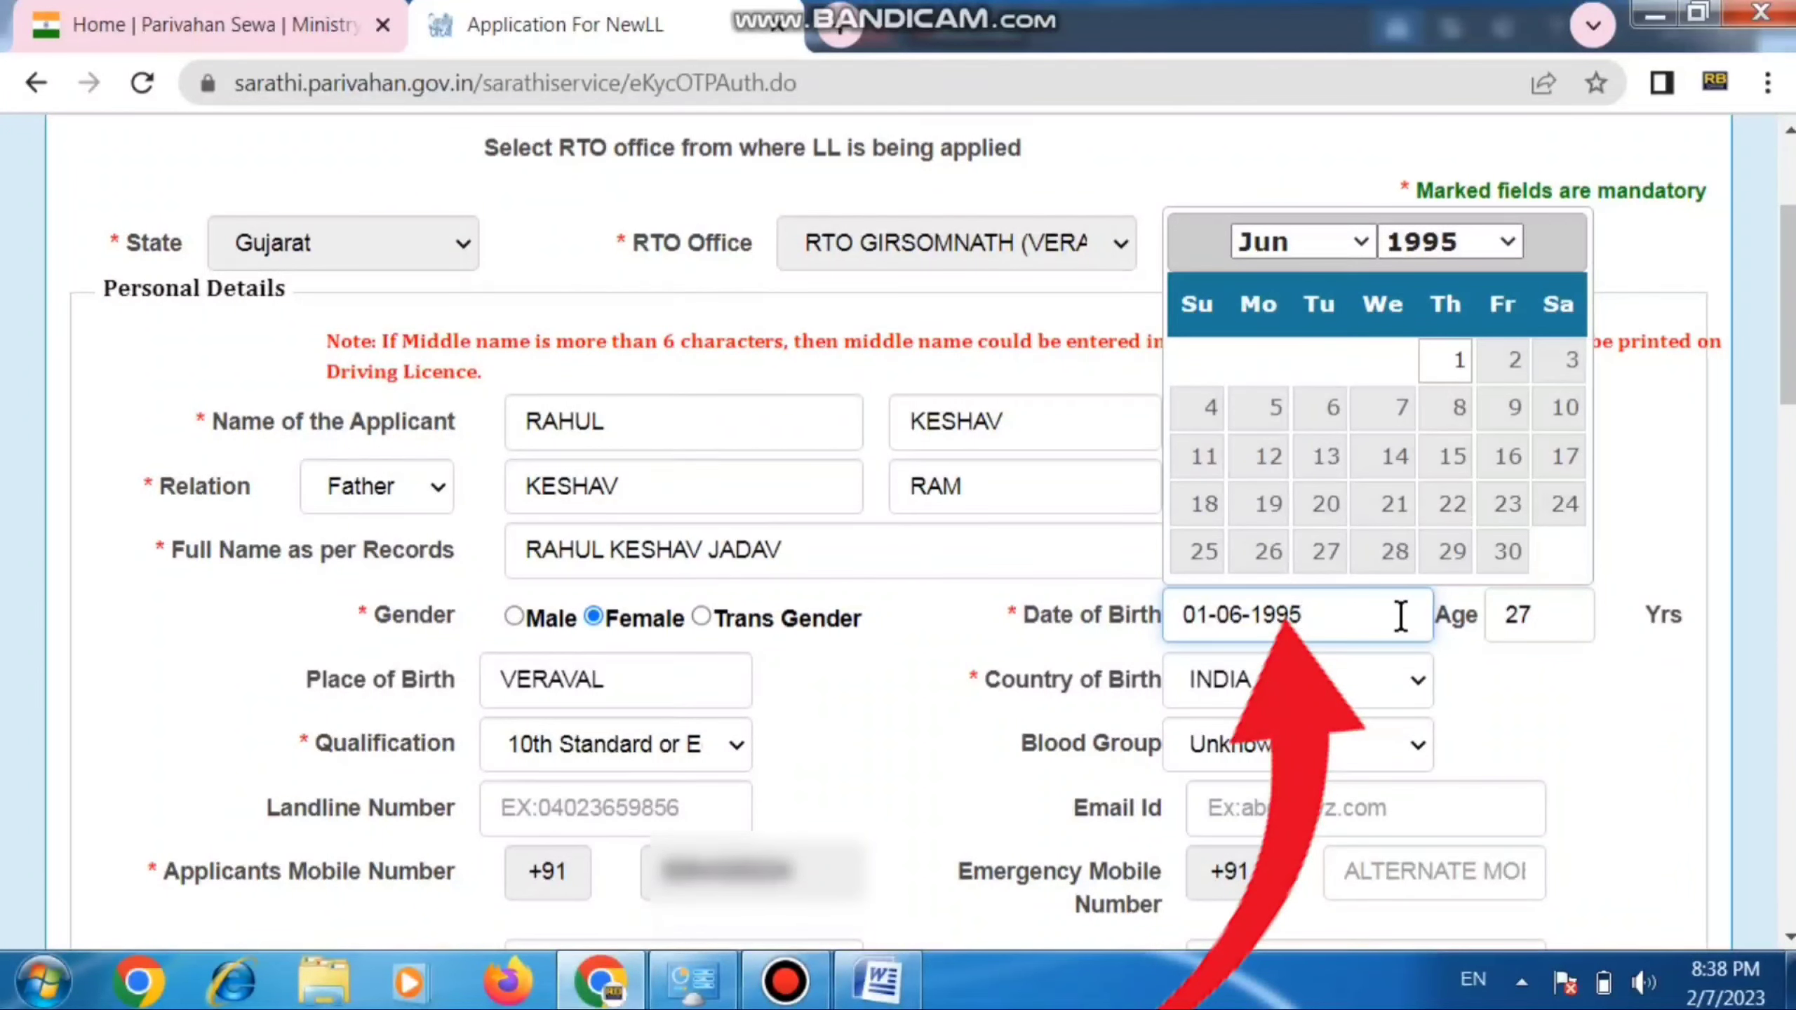
pyautogui.click(1624, 577)
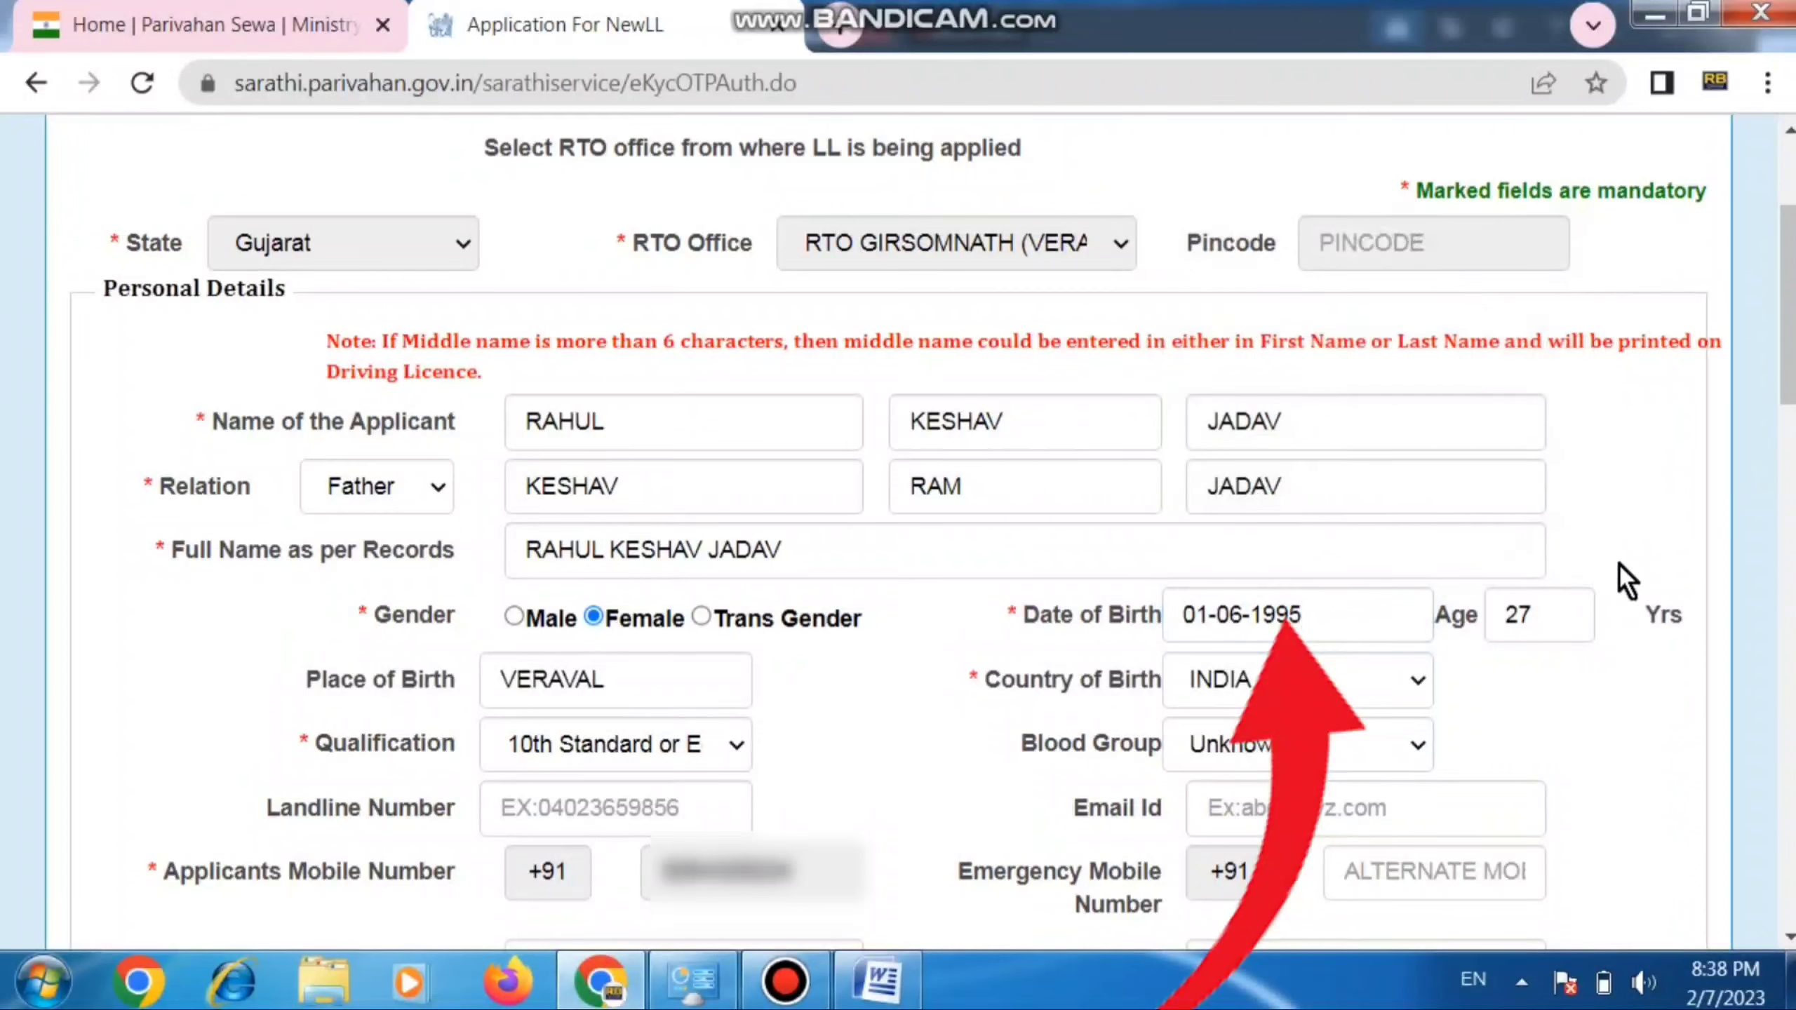
pyautogui.scroll(-5, 898, 530)
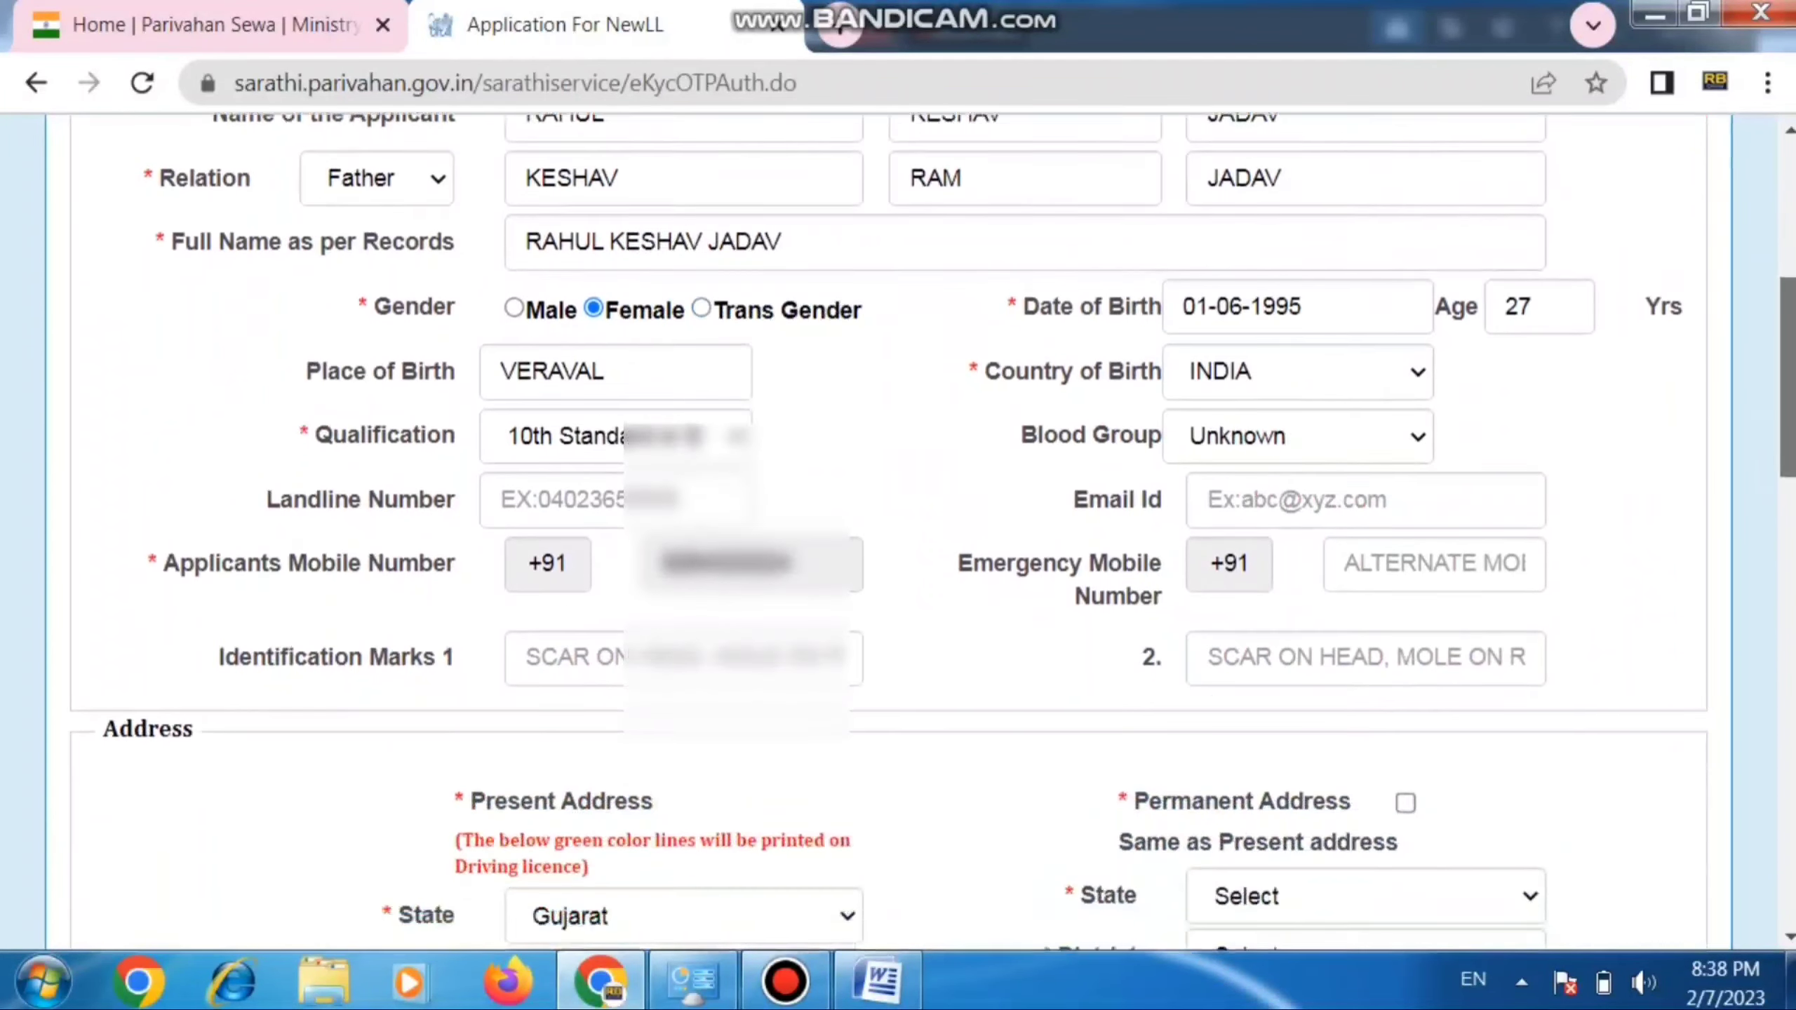
# Change the Qualification from 10th Standard to 10+2 or Equivalent
pyautogui.moveTo(1789, 406)
pyautogui.mouseDown()
pyautogui.moveTo(1789, 386)
pyautogui.moveTo(1788, 417)
pyautogui.mouseUp()
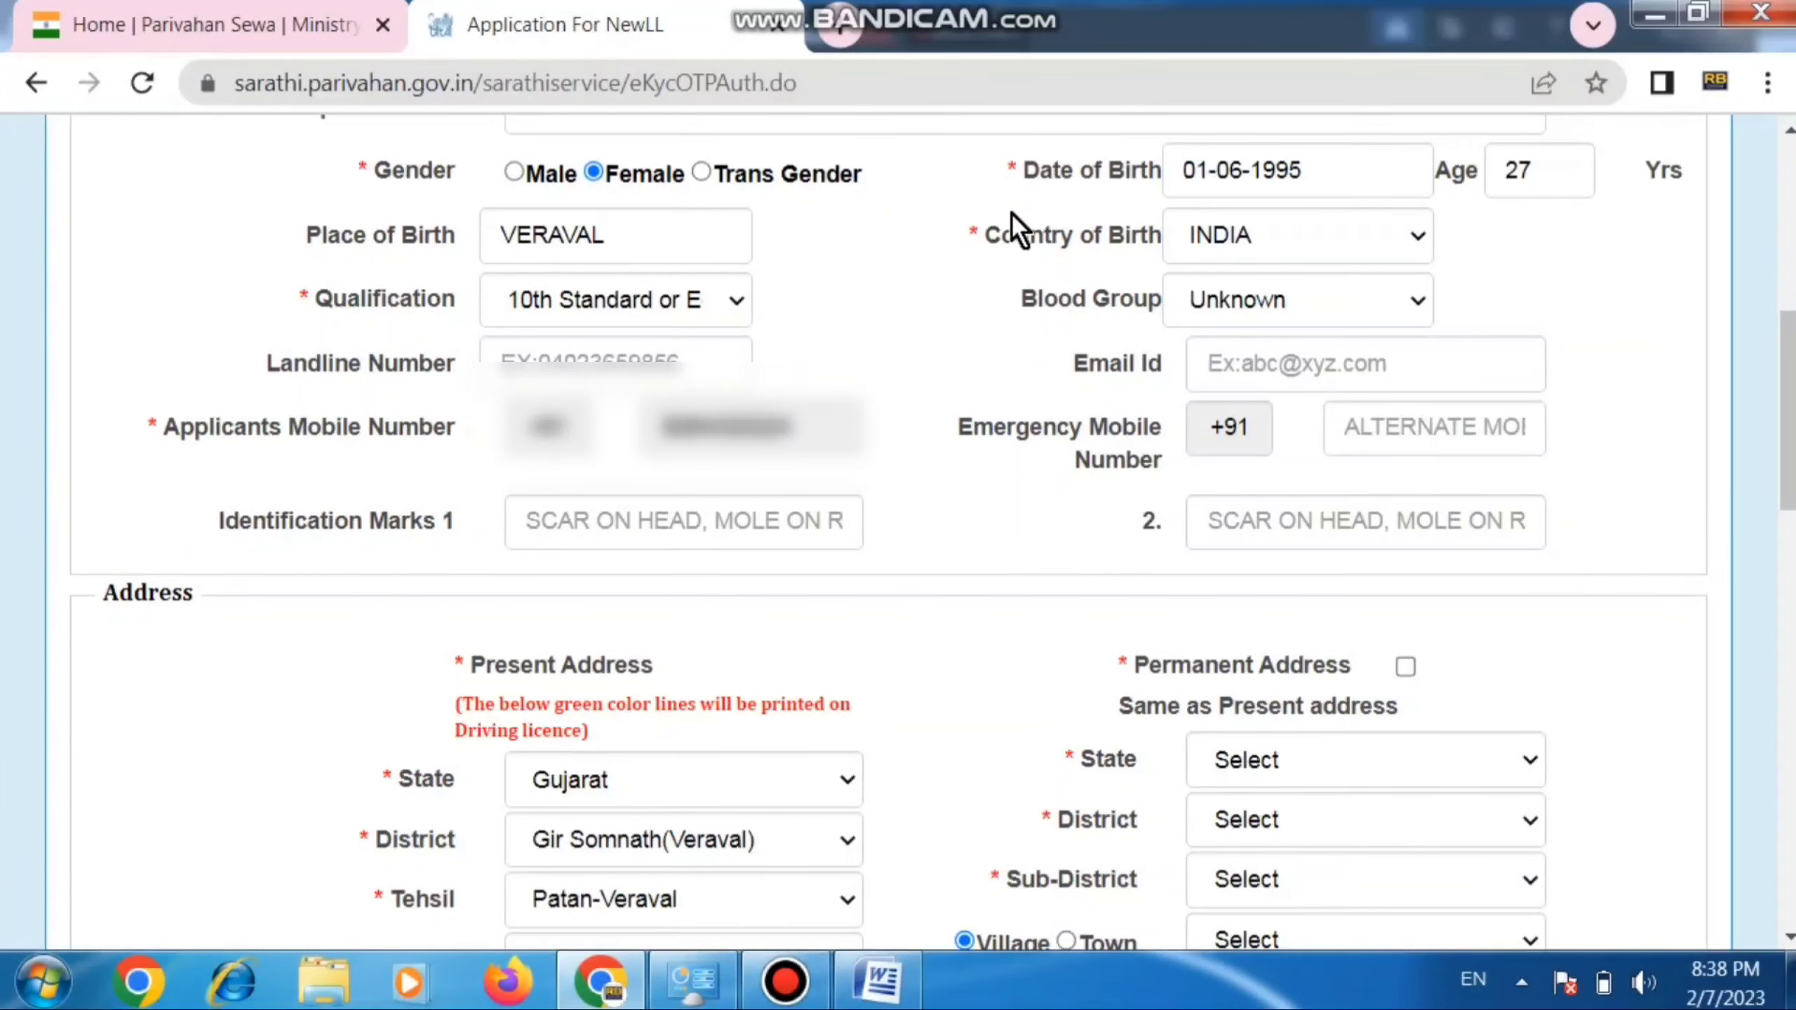
pyautogui.click(534, 310)
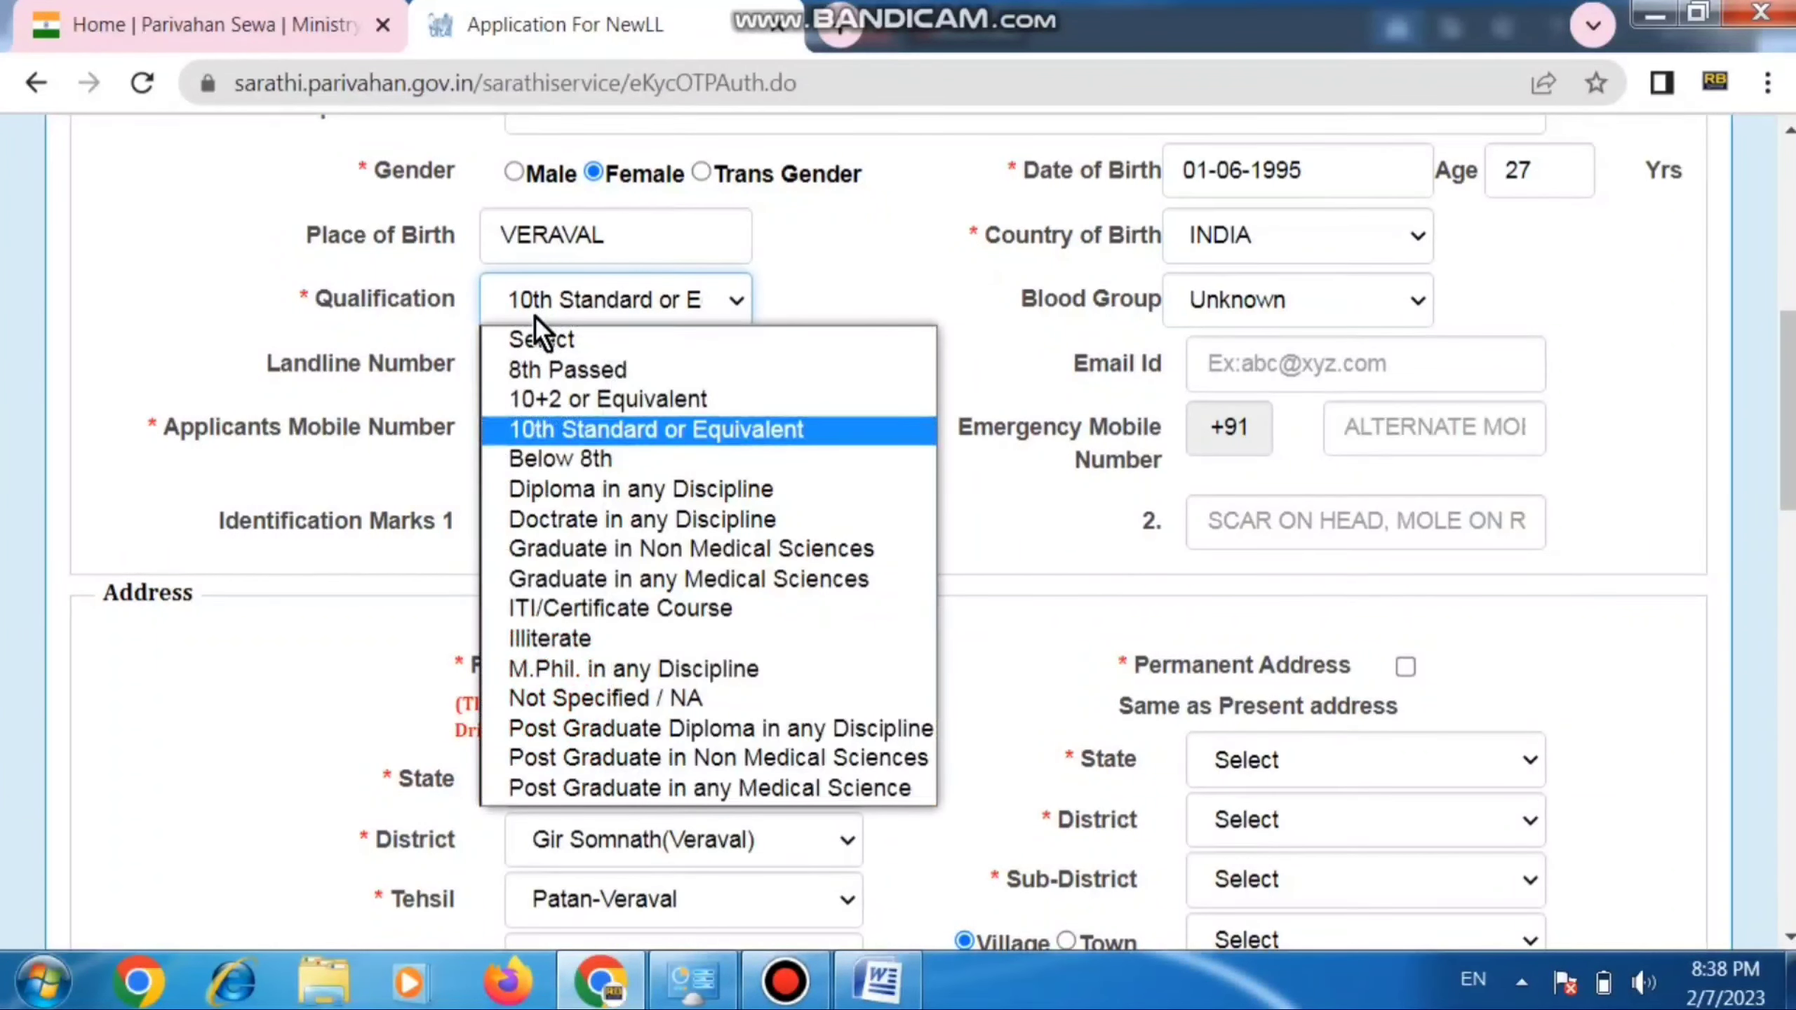
pyautogui.click(575, 402)
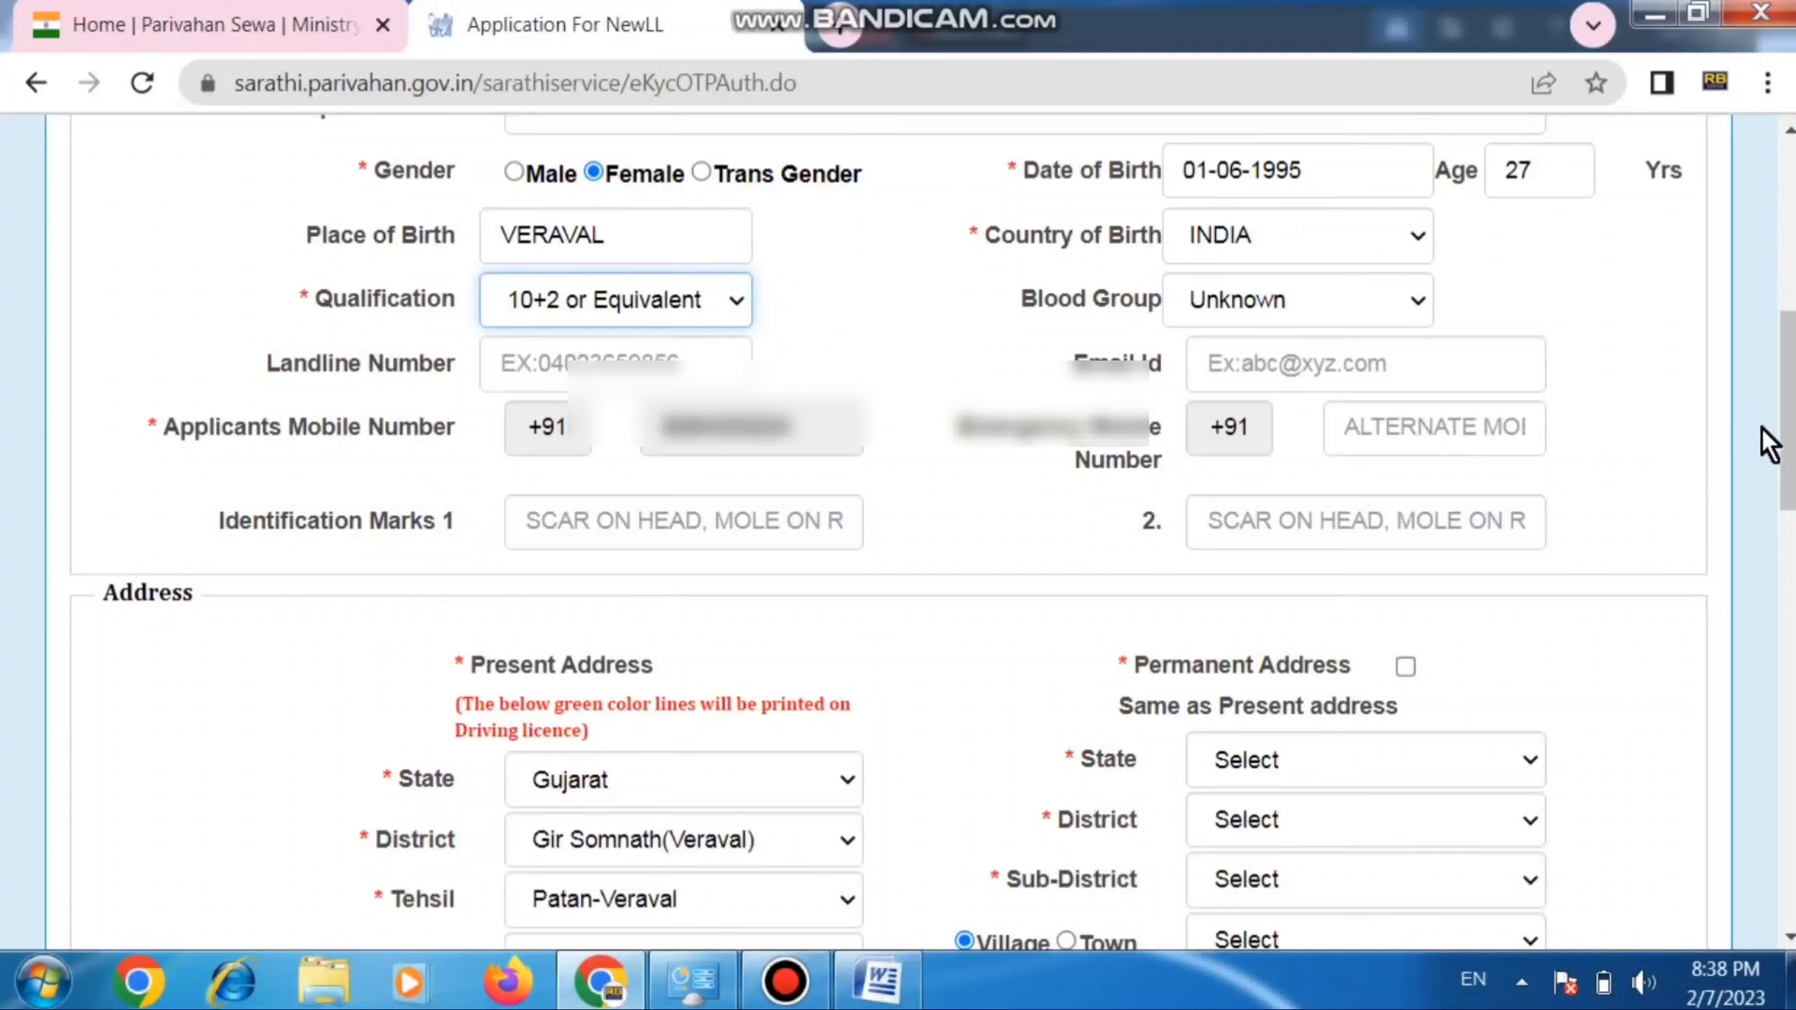
pyautogui.scroll(-1, 1788, 440)
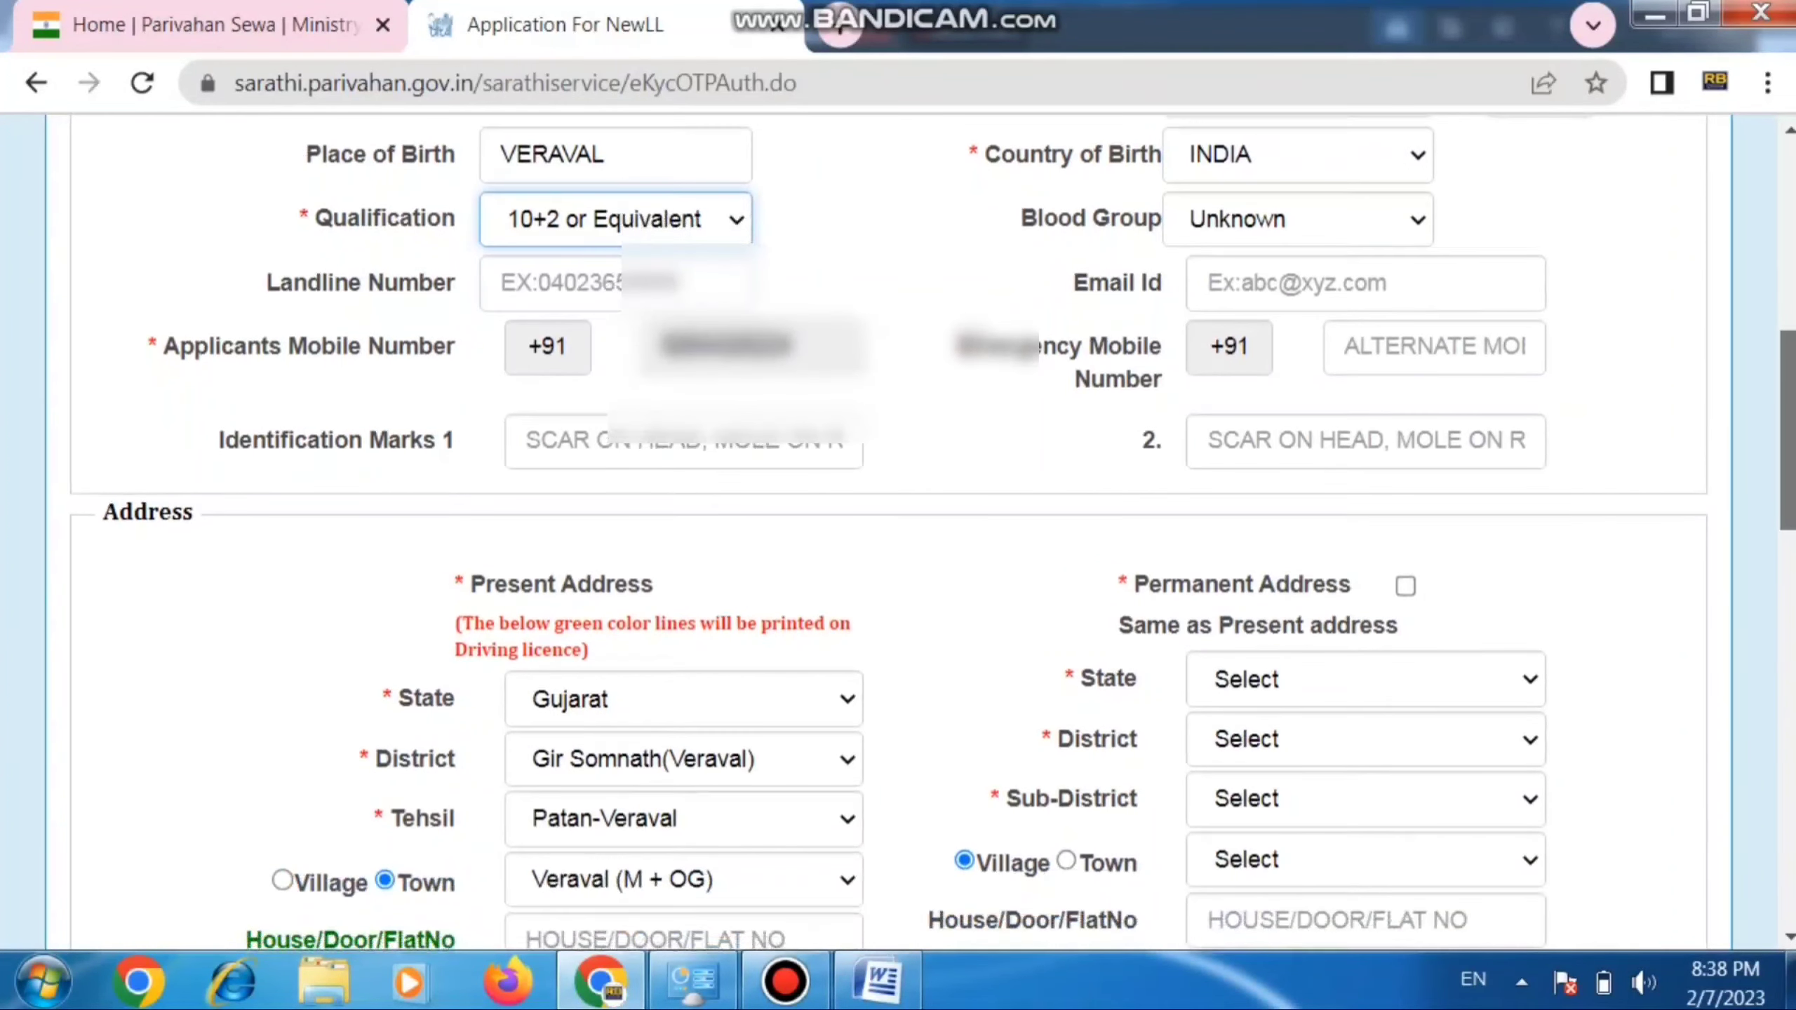
pyautogui.scroll(-1, 1787, 440)
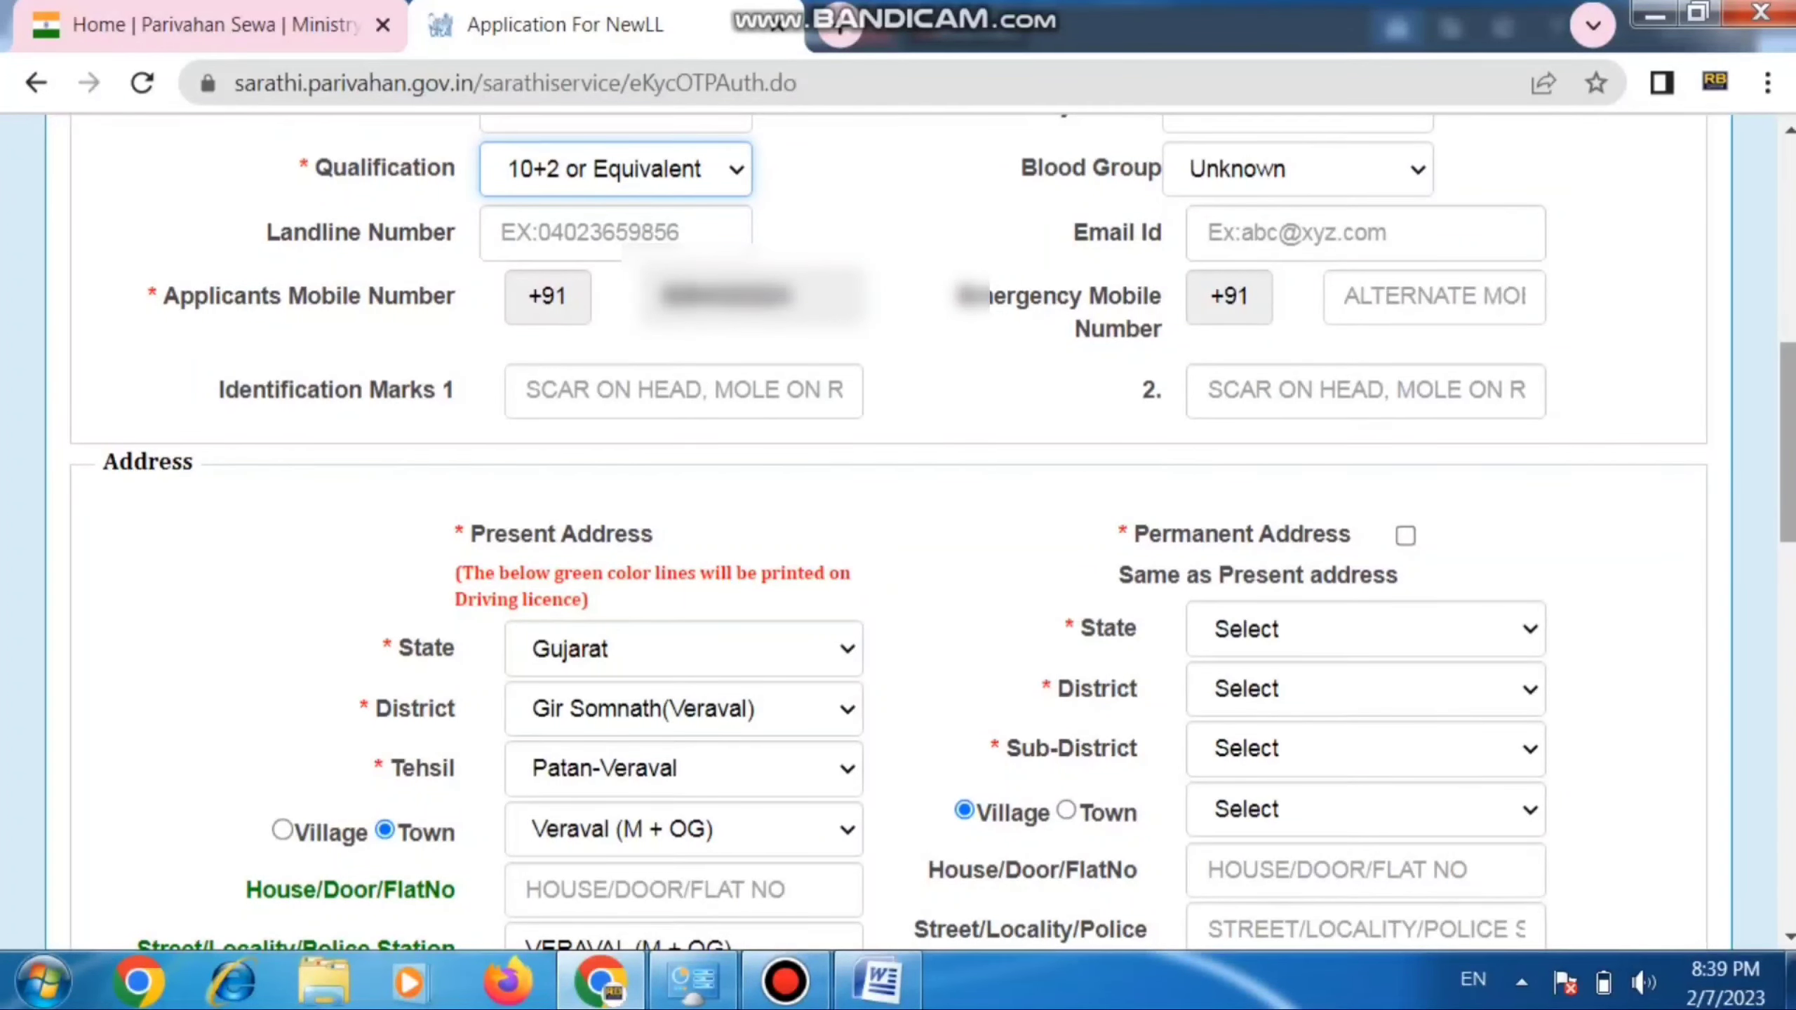
# Keep district Gir Somnath(Veraval) and tehsil Patan-Veraval, then select Town Veraval (M + OG)
pyautogui.moveTo(1788, 443); pyautogui.dragTo(1788, 527)
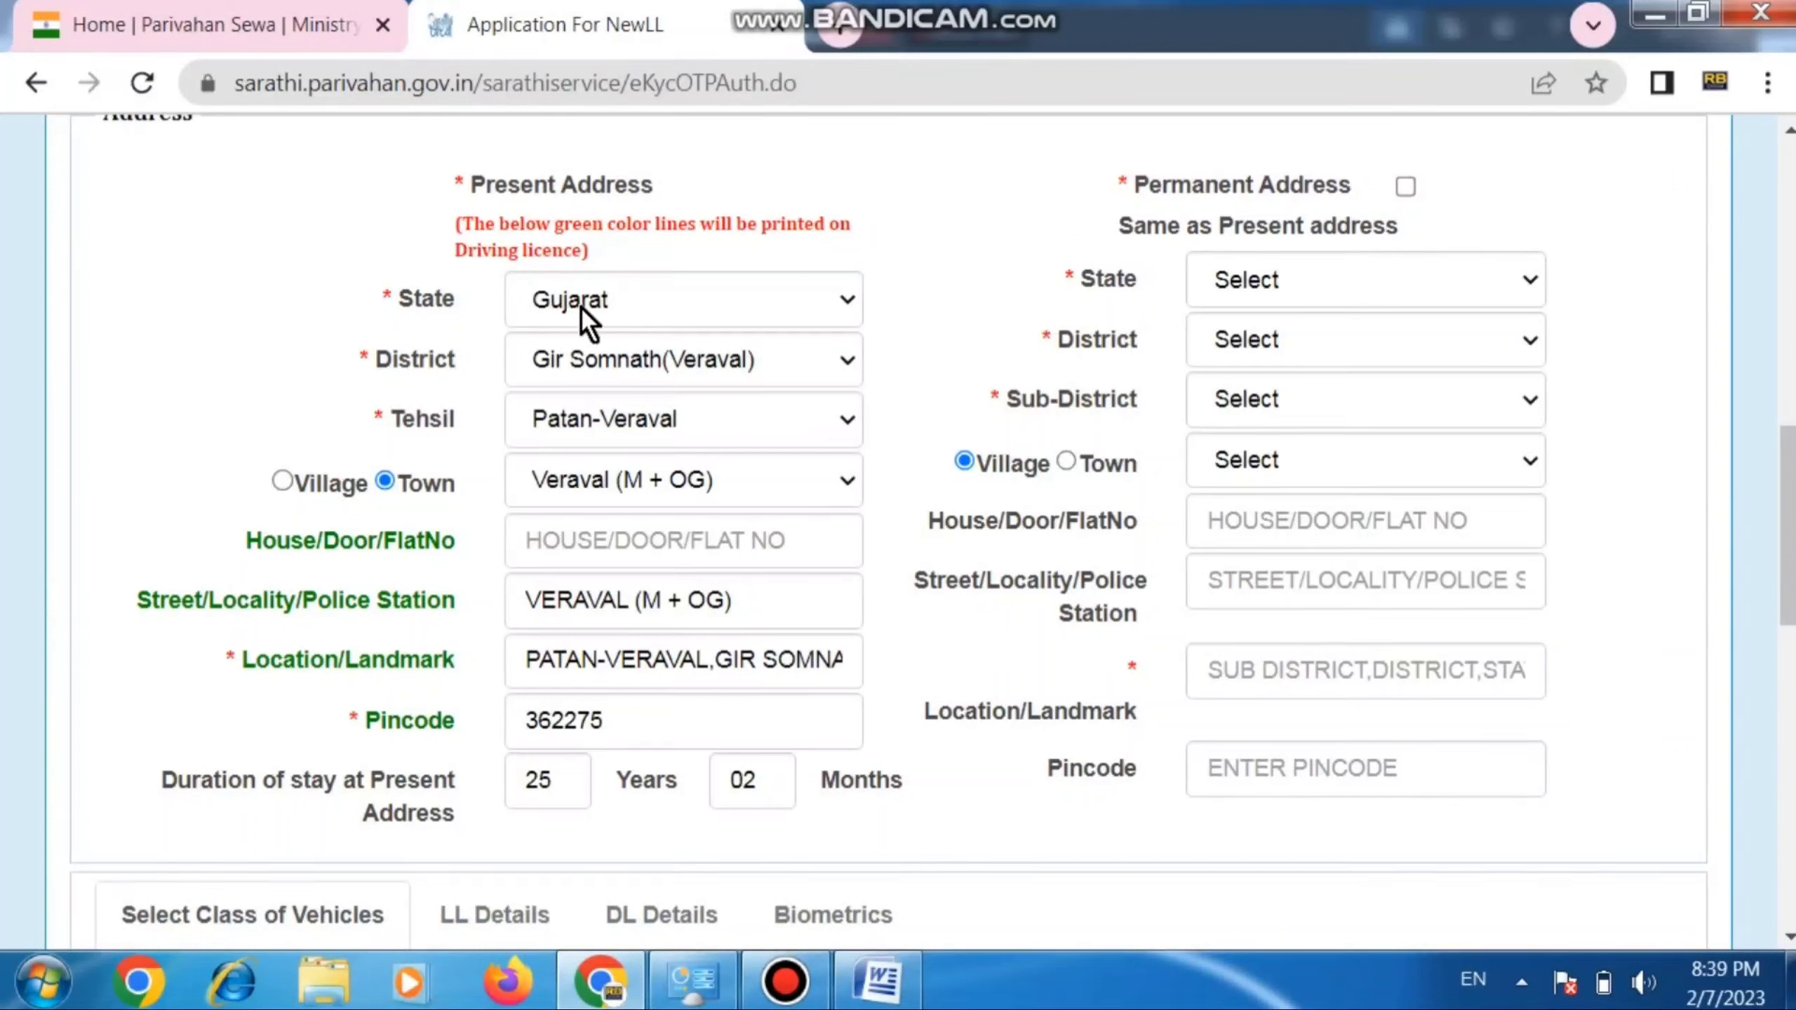
pyautogui.click(626, 359)
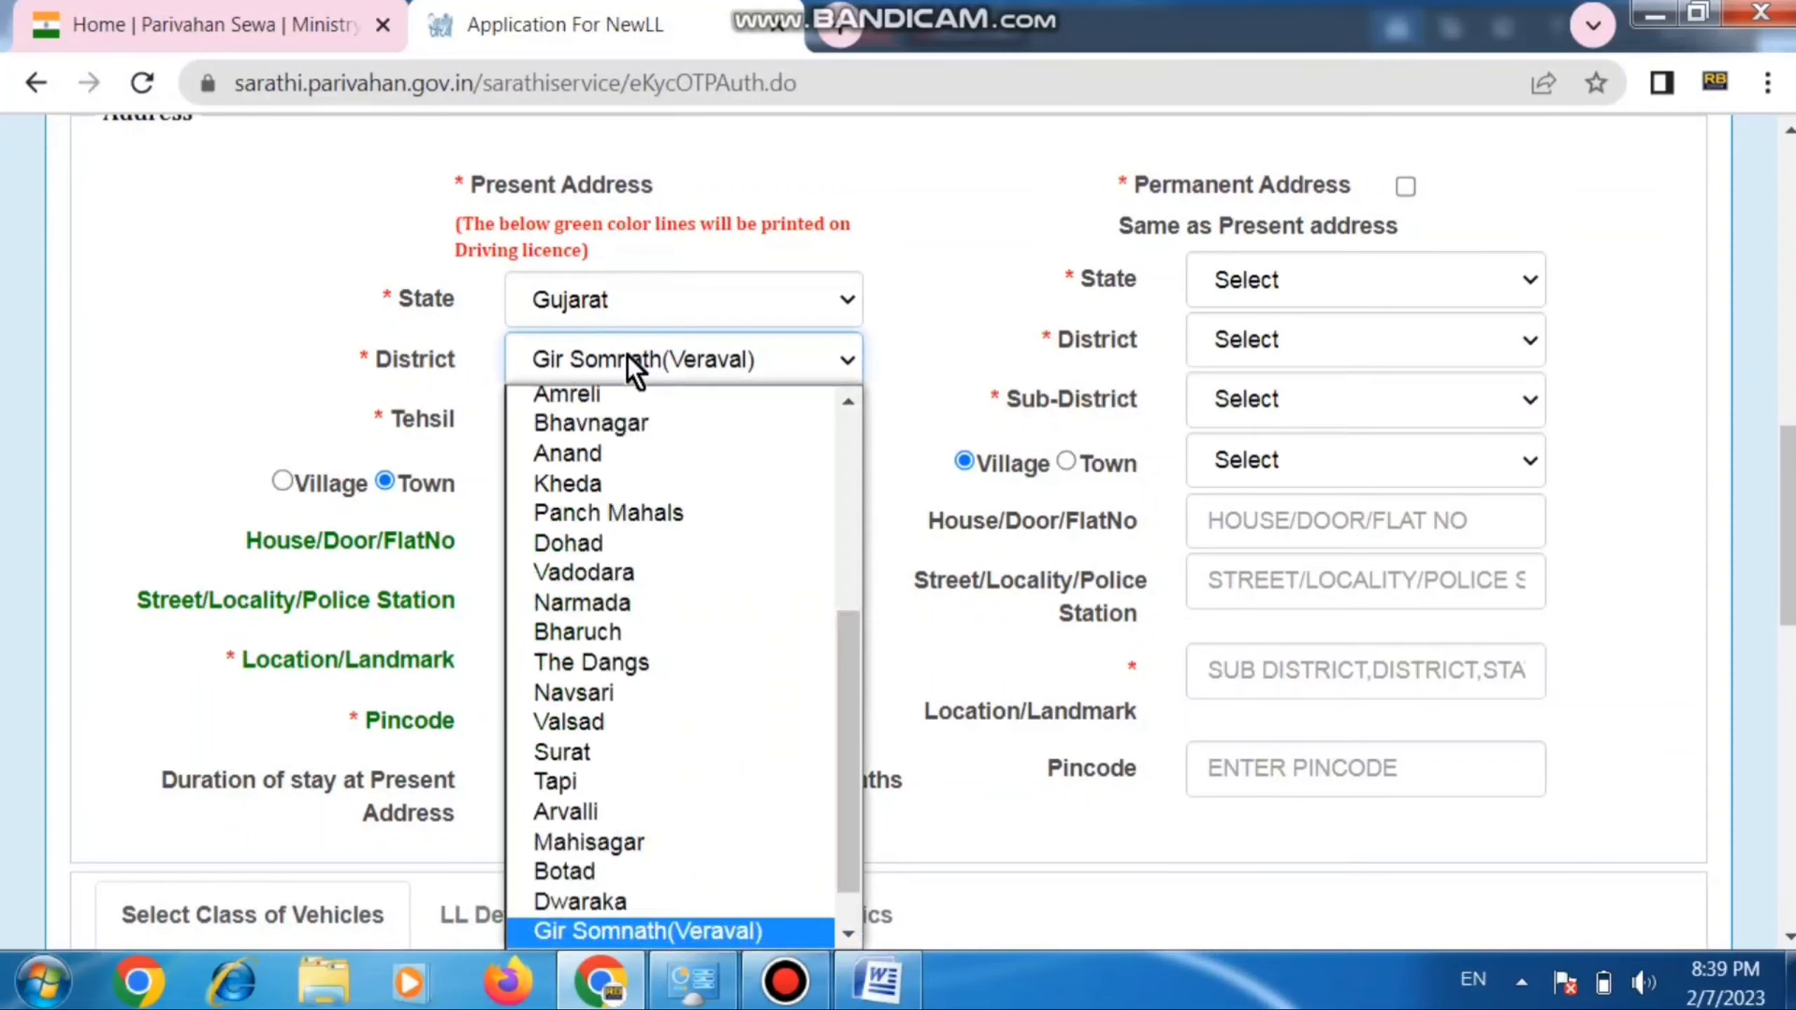
pyautogui.click(626, 359)
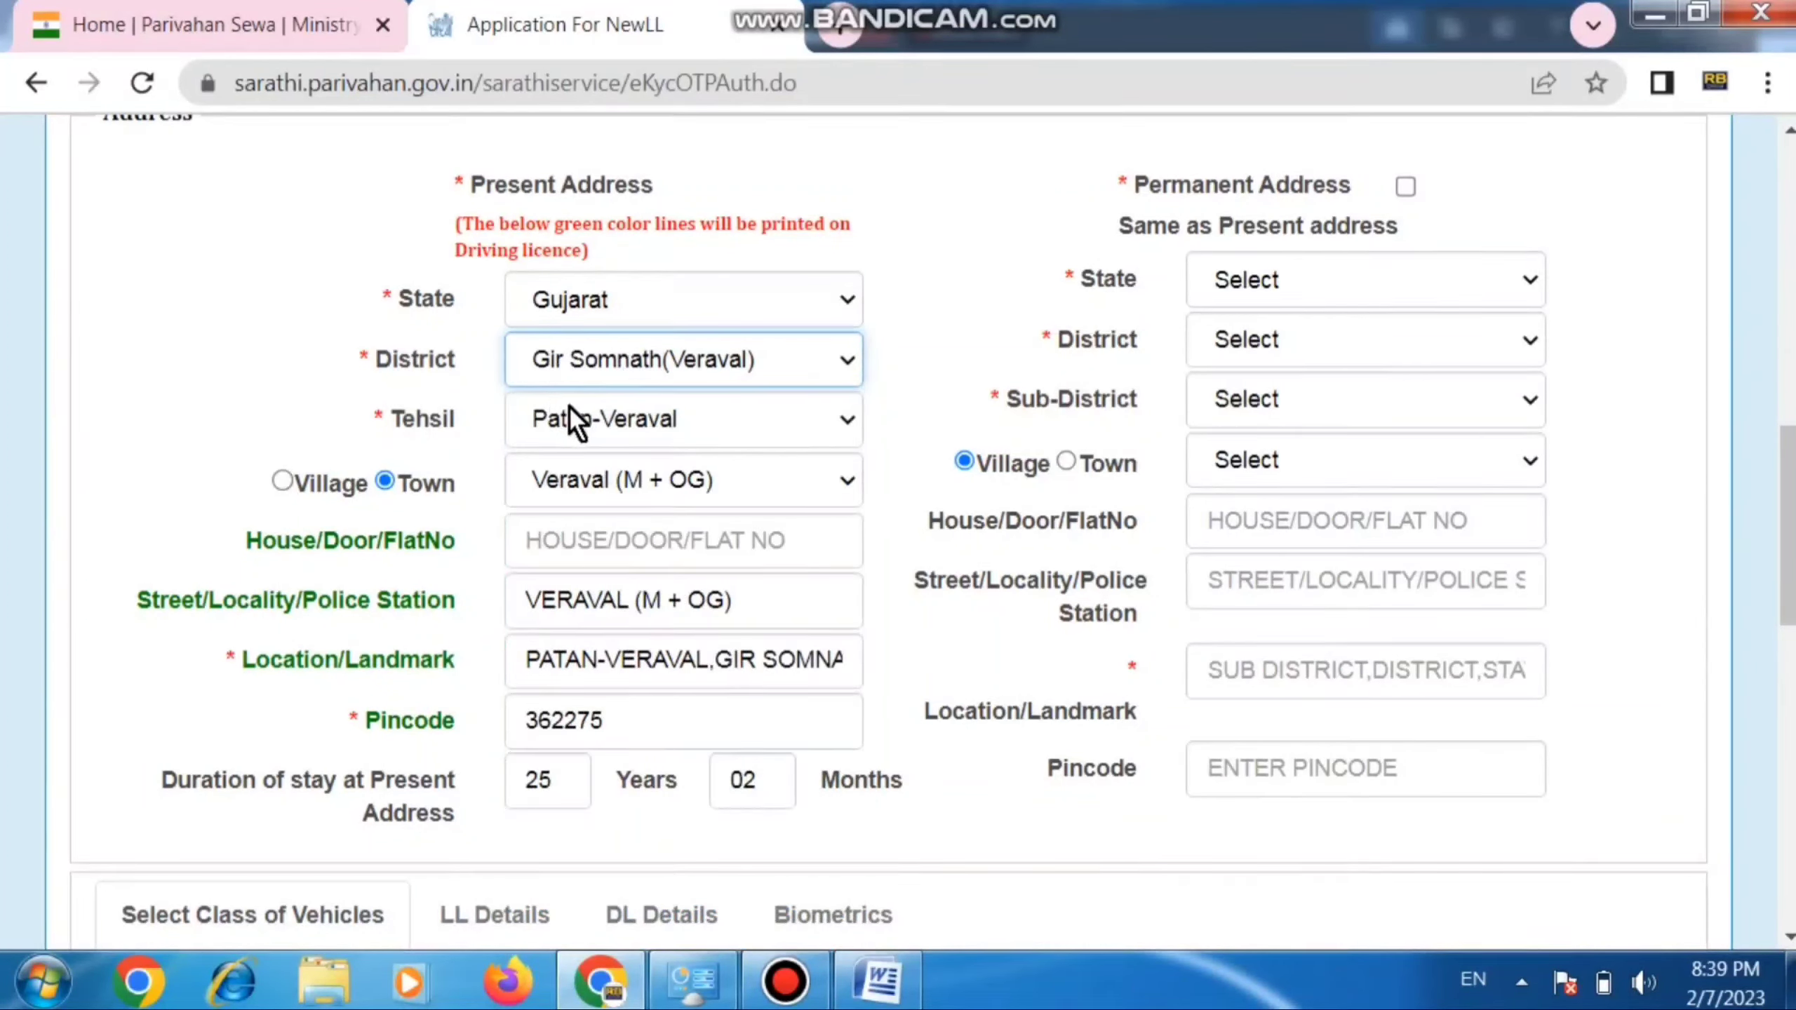
pyautogui.click(606, 417)
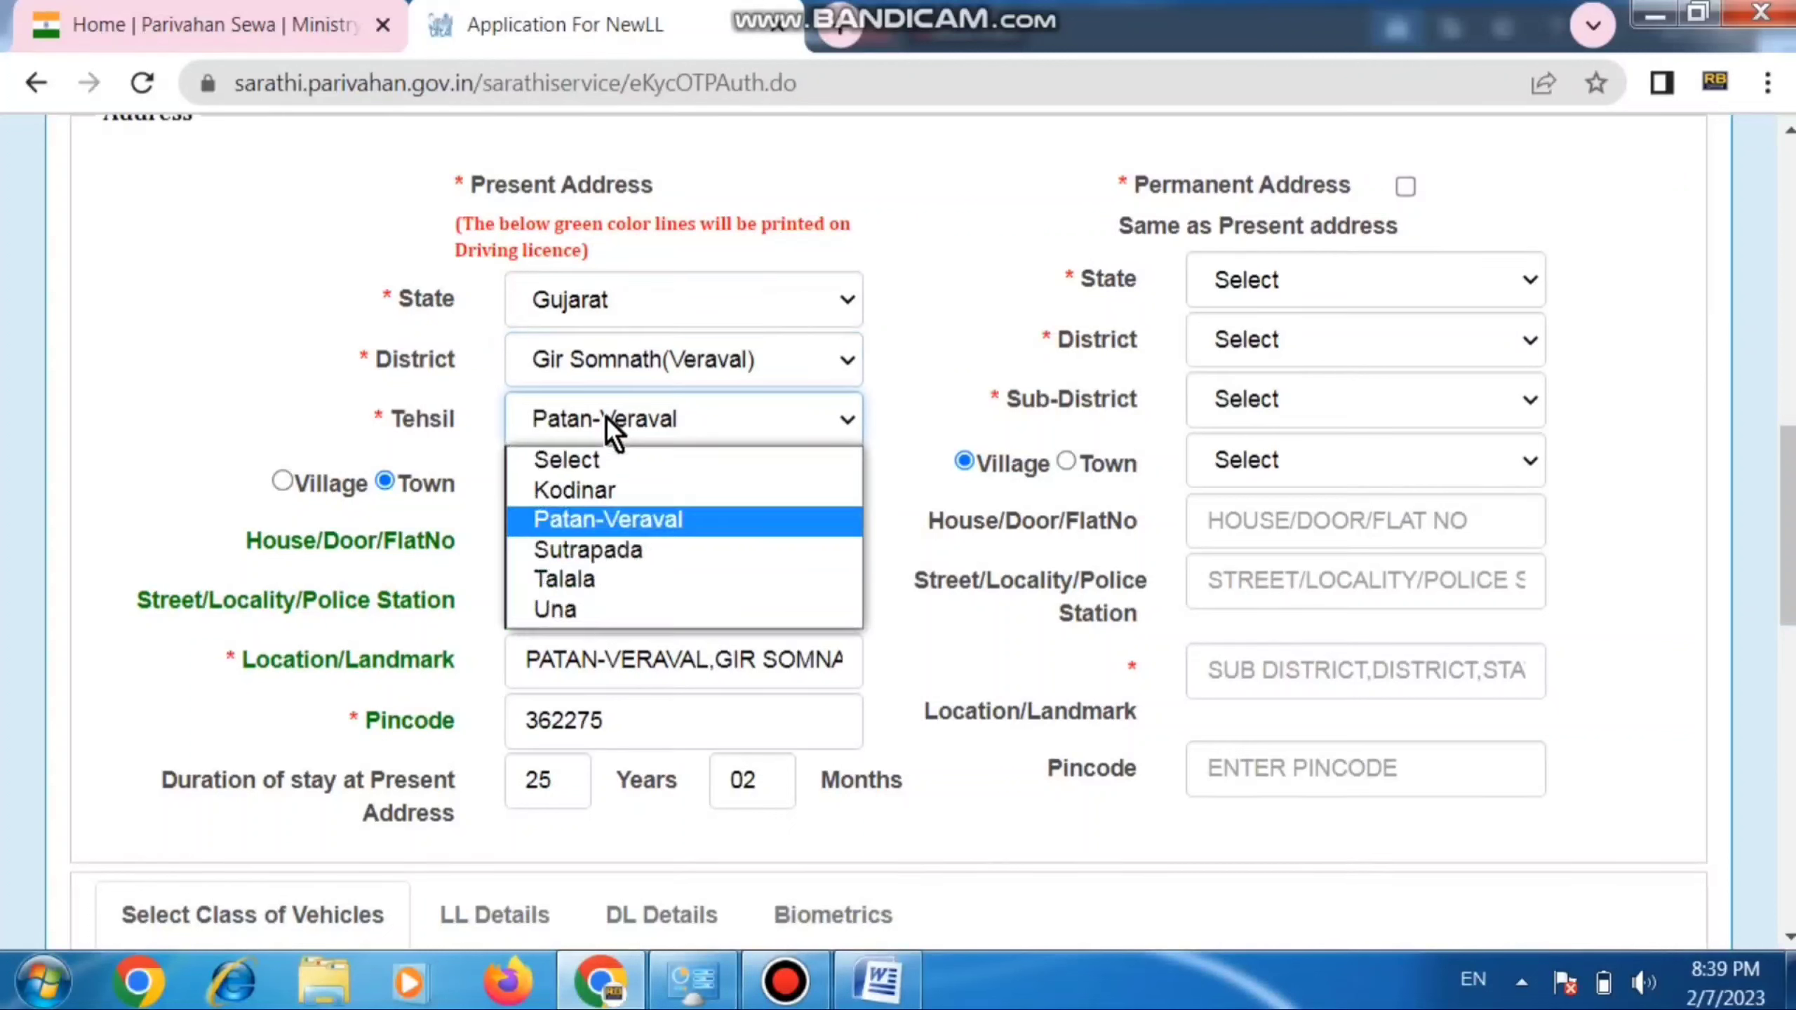
pyautogui.click(606, 417)
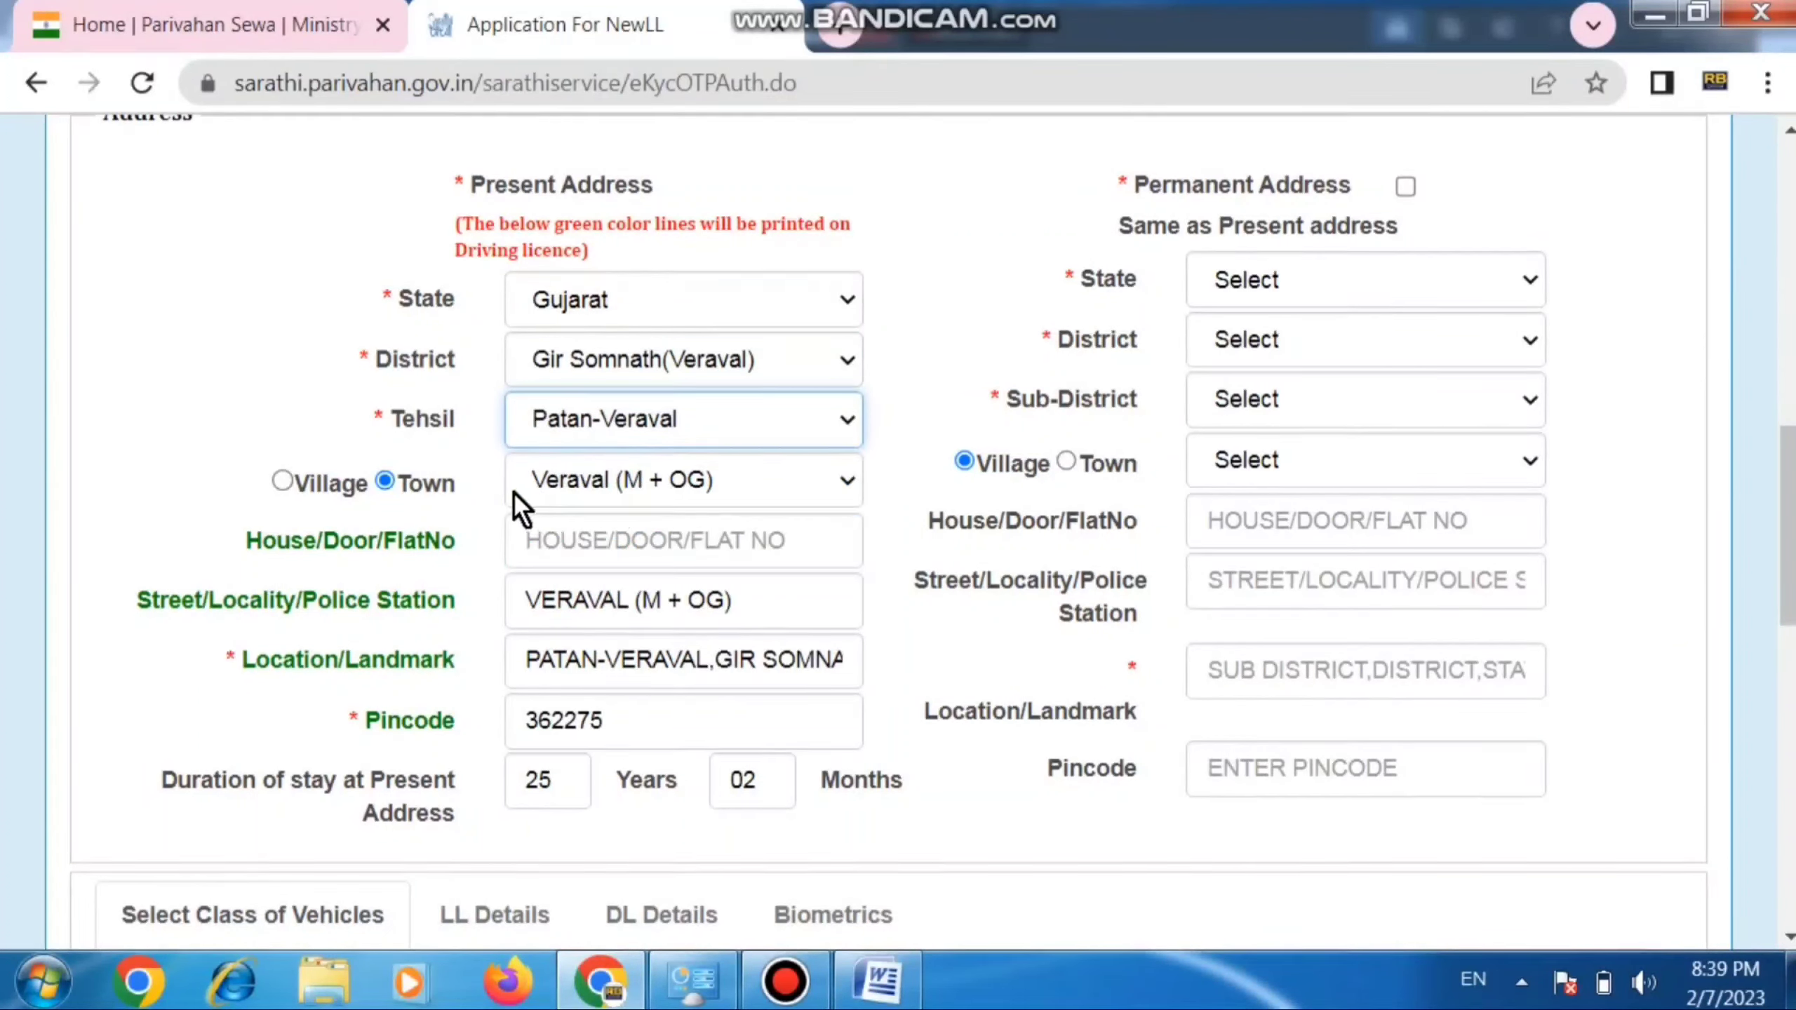
pyautogui.click(282, 482)
pyautogui.click(387, 481)
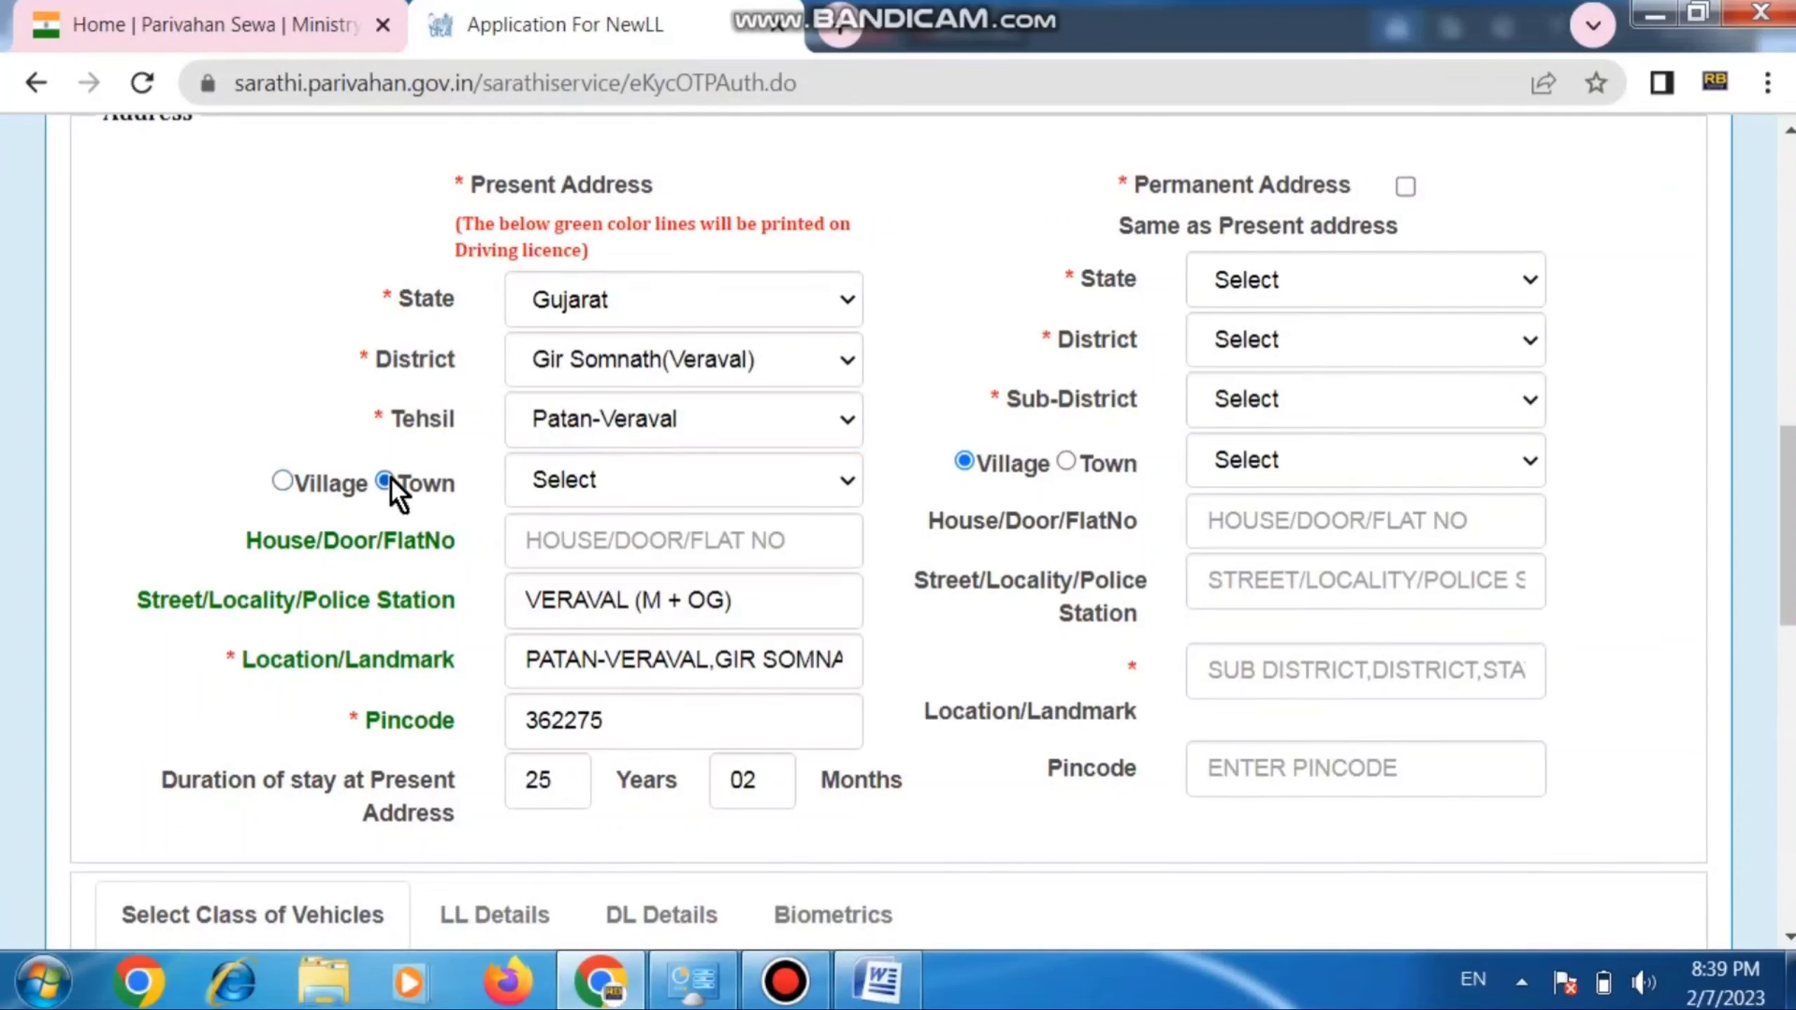
pyautogui.click(552, 484)
pyautogui.click(592, 546)
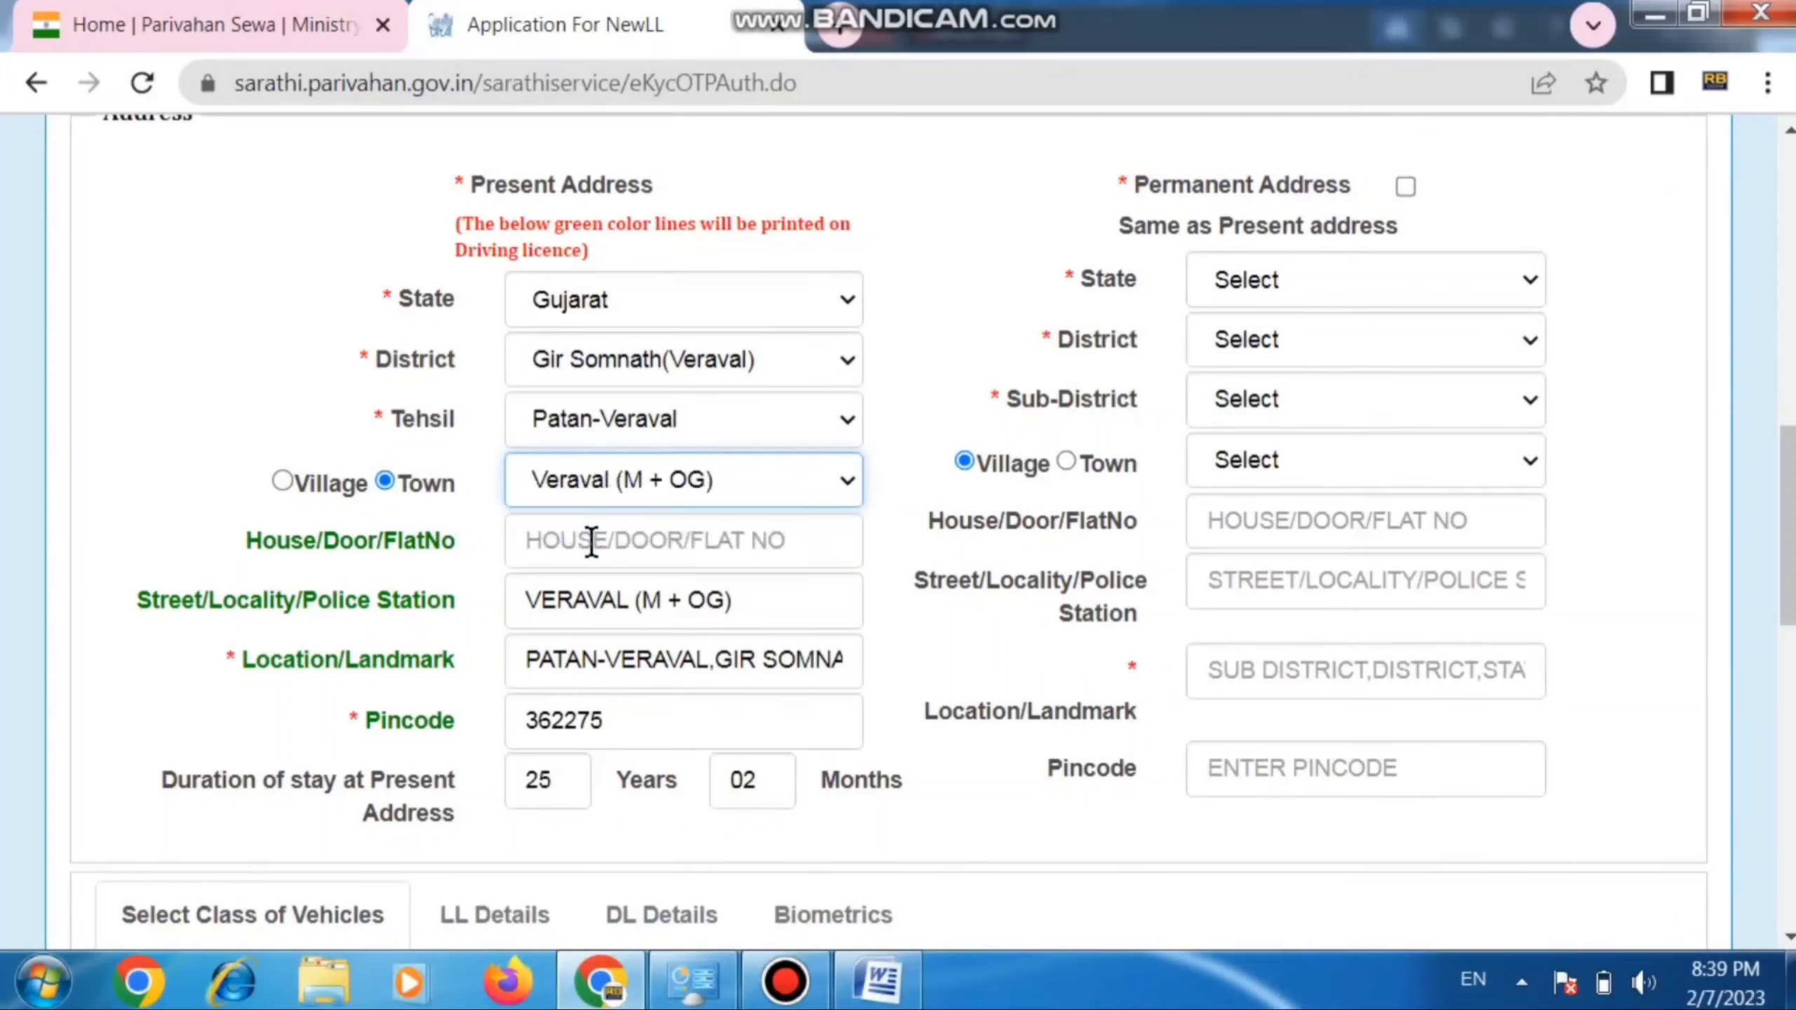
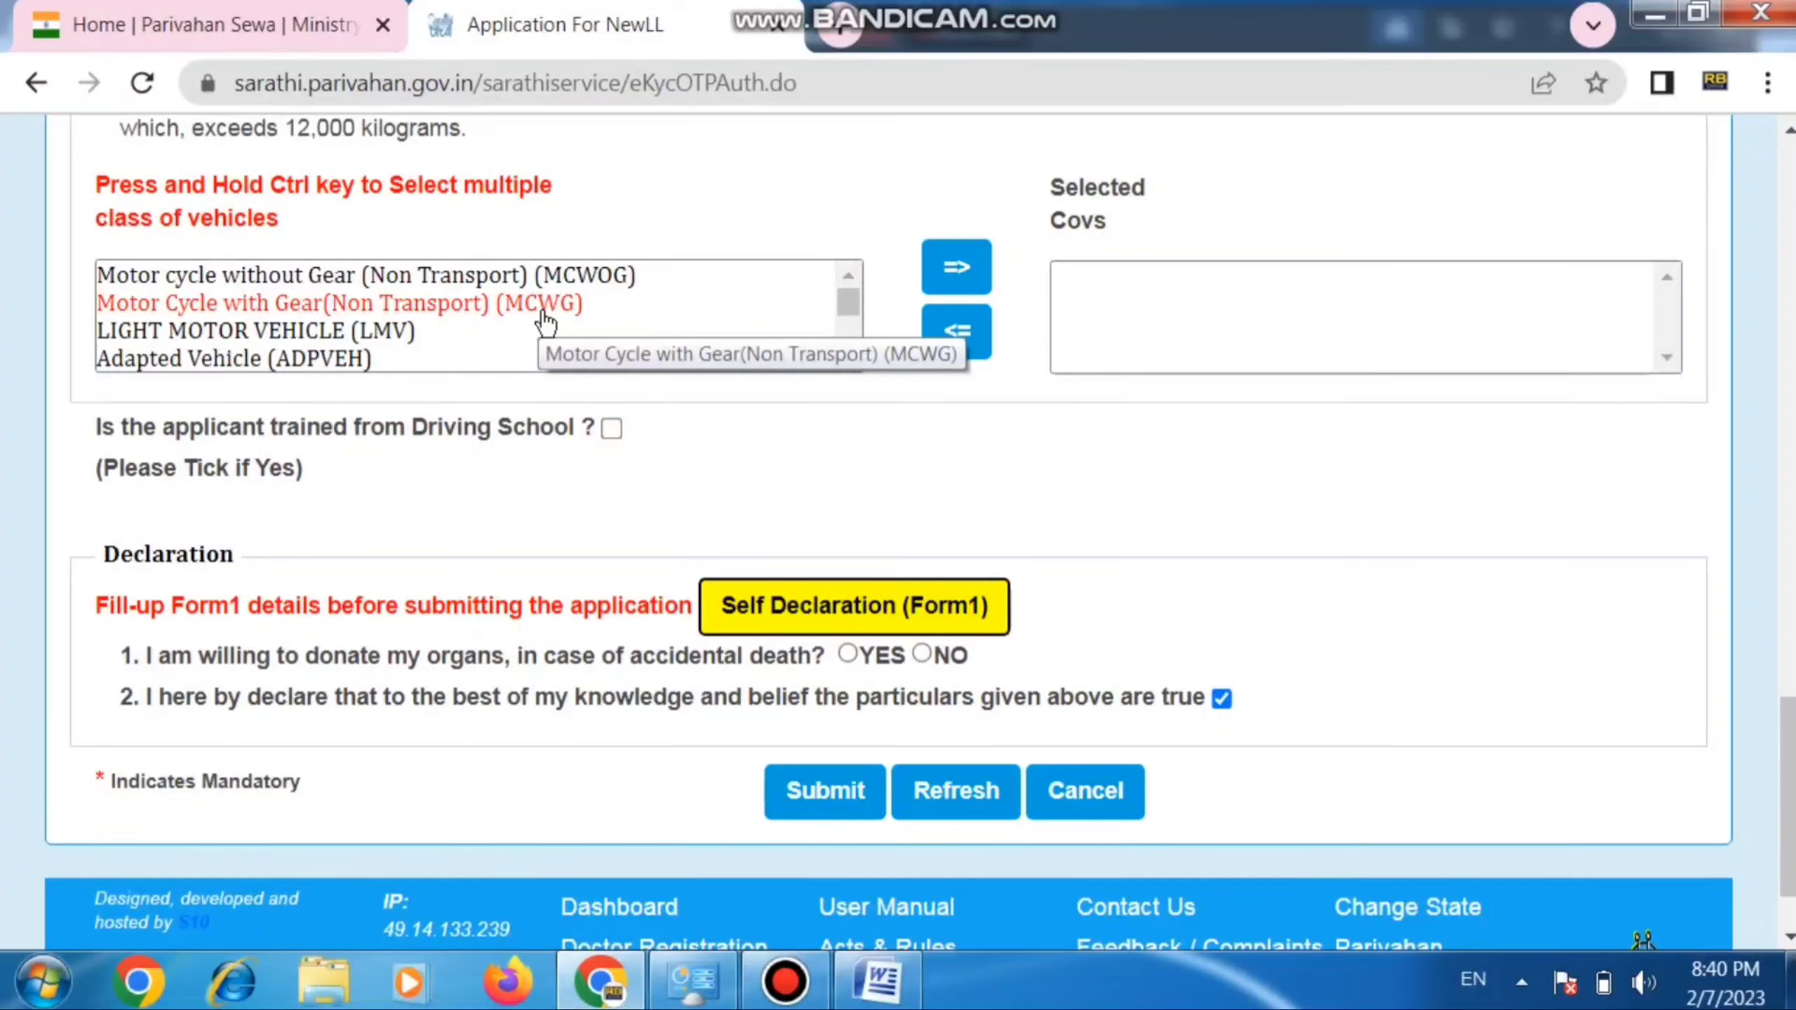
# Add MCWG, LMV and Others-Loader/Excavator (LDRXCV) to the selected licence classes
pyautogui.click(473, 312)
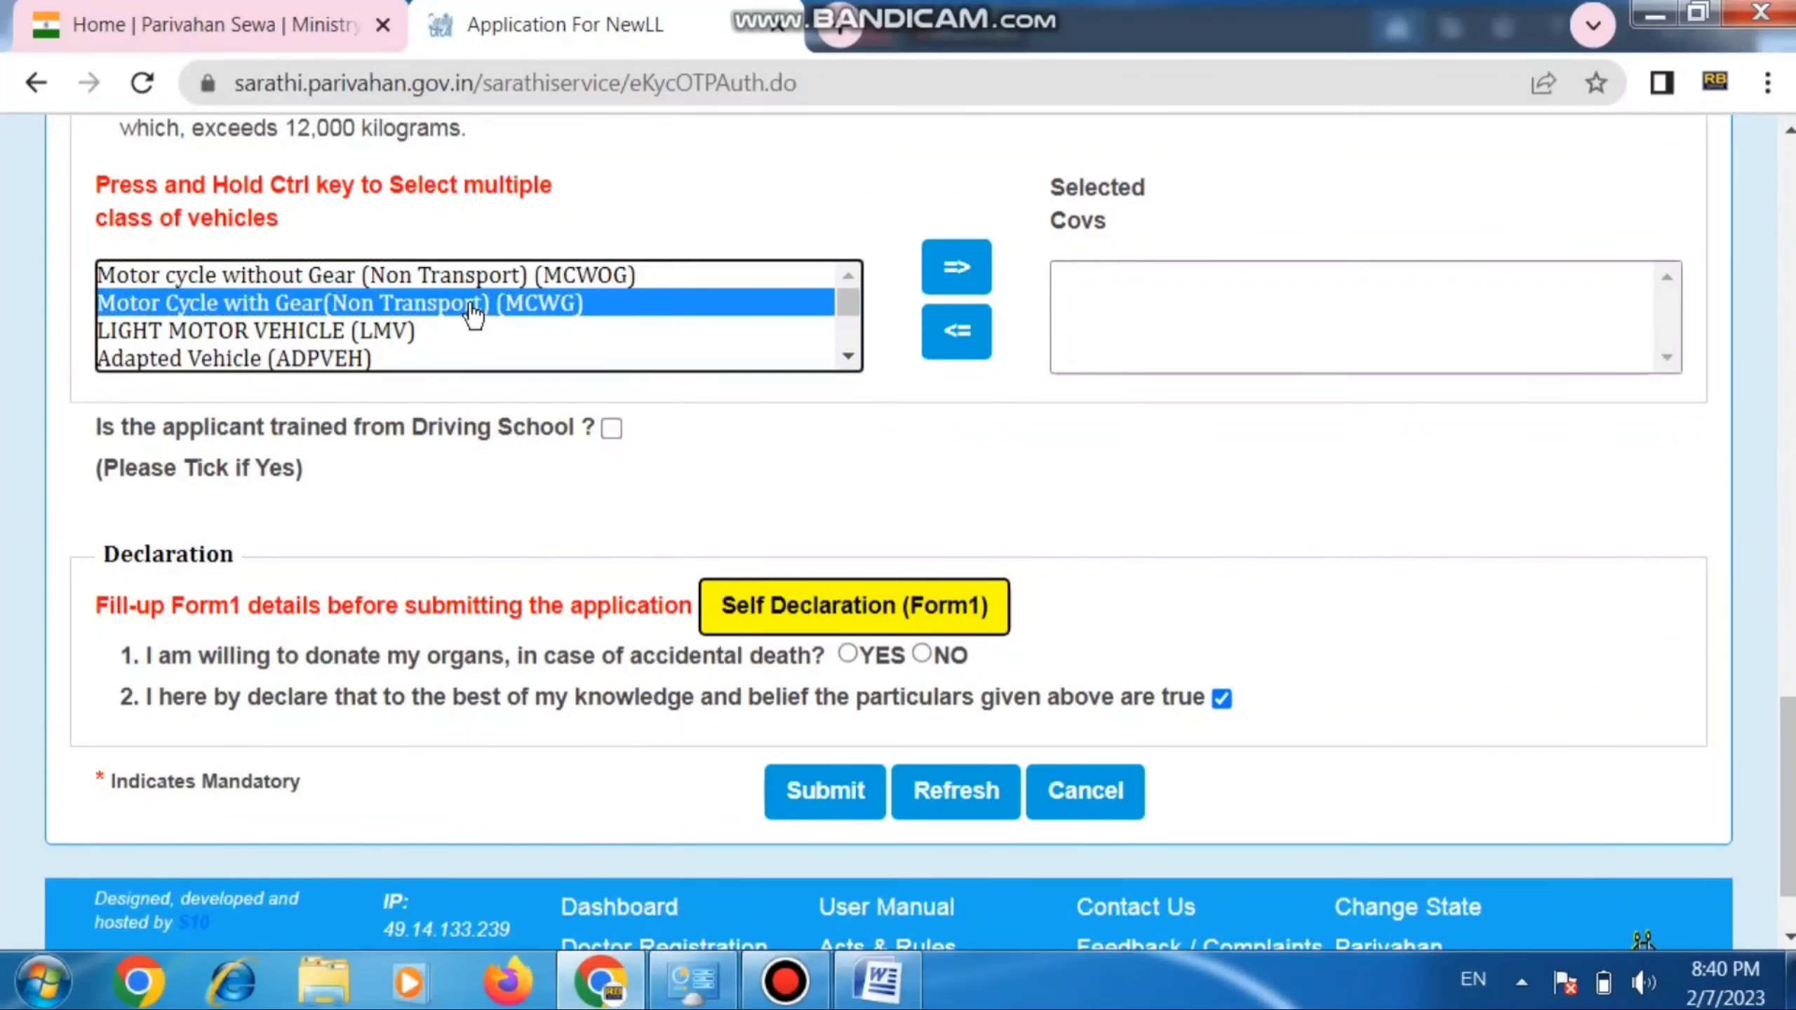
pyautogui.click(957, 272)
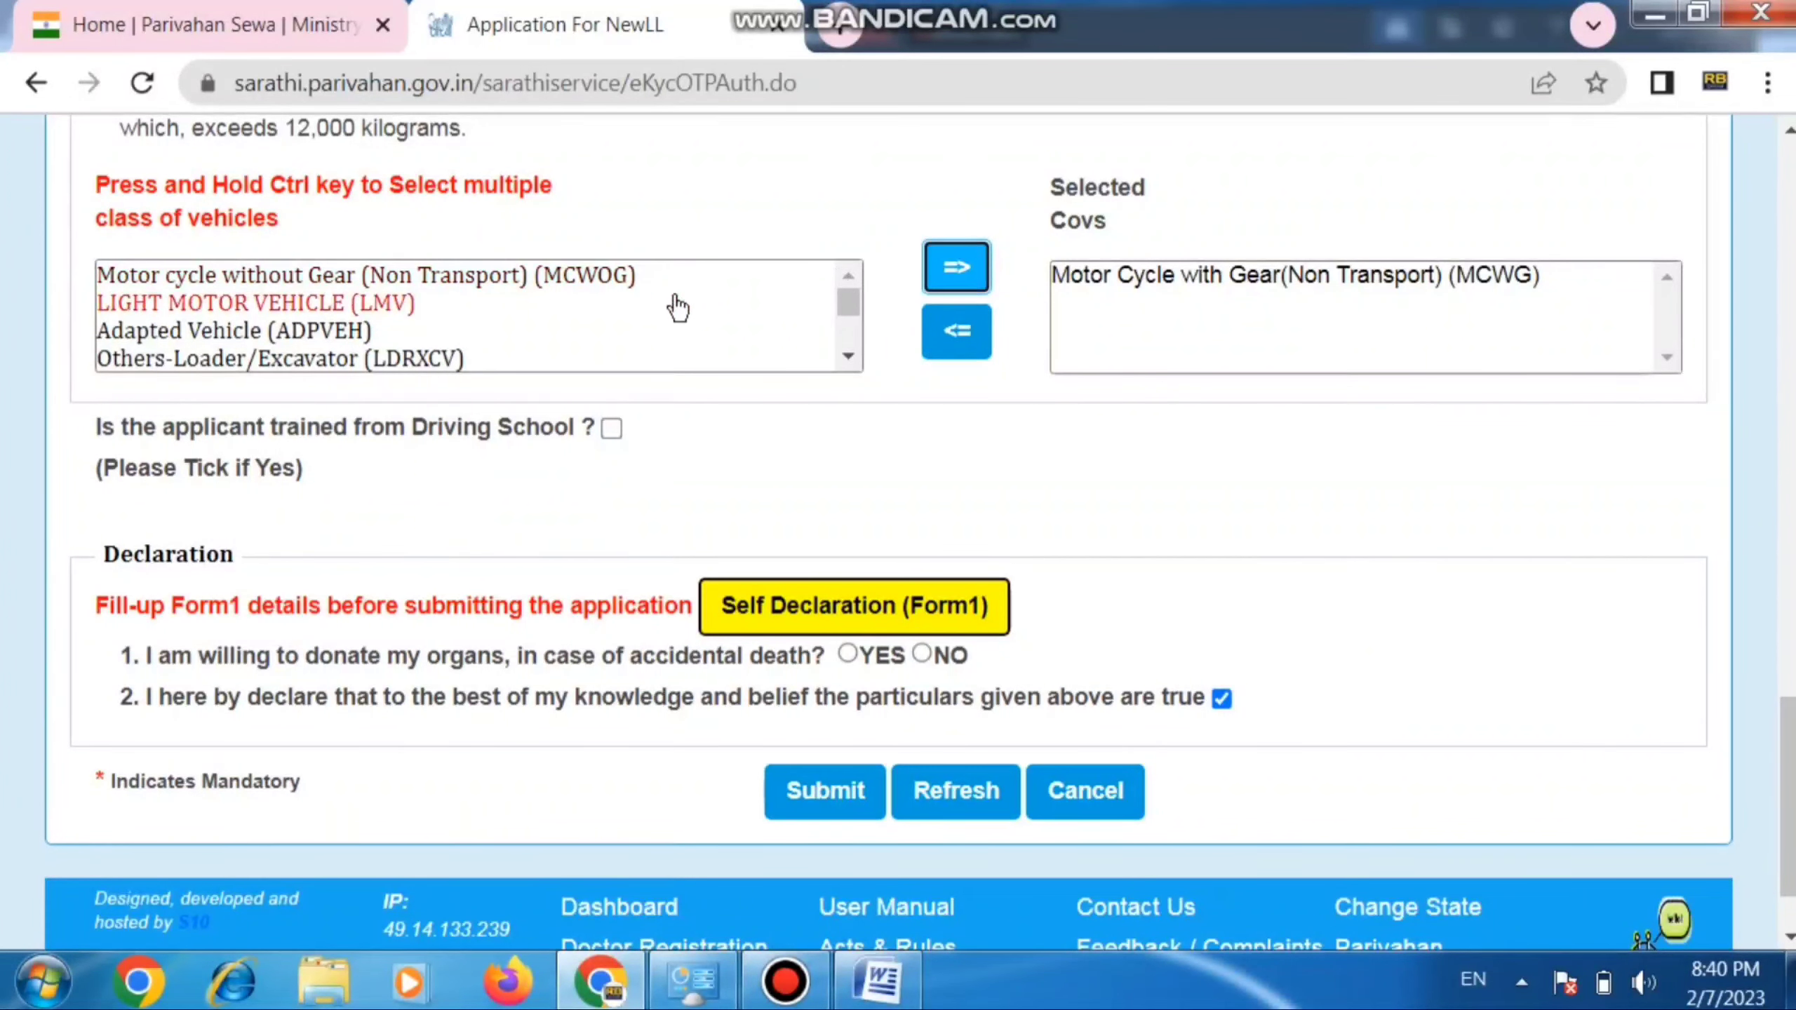
pyautogui.click(328, 306)
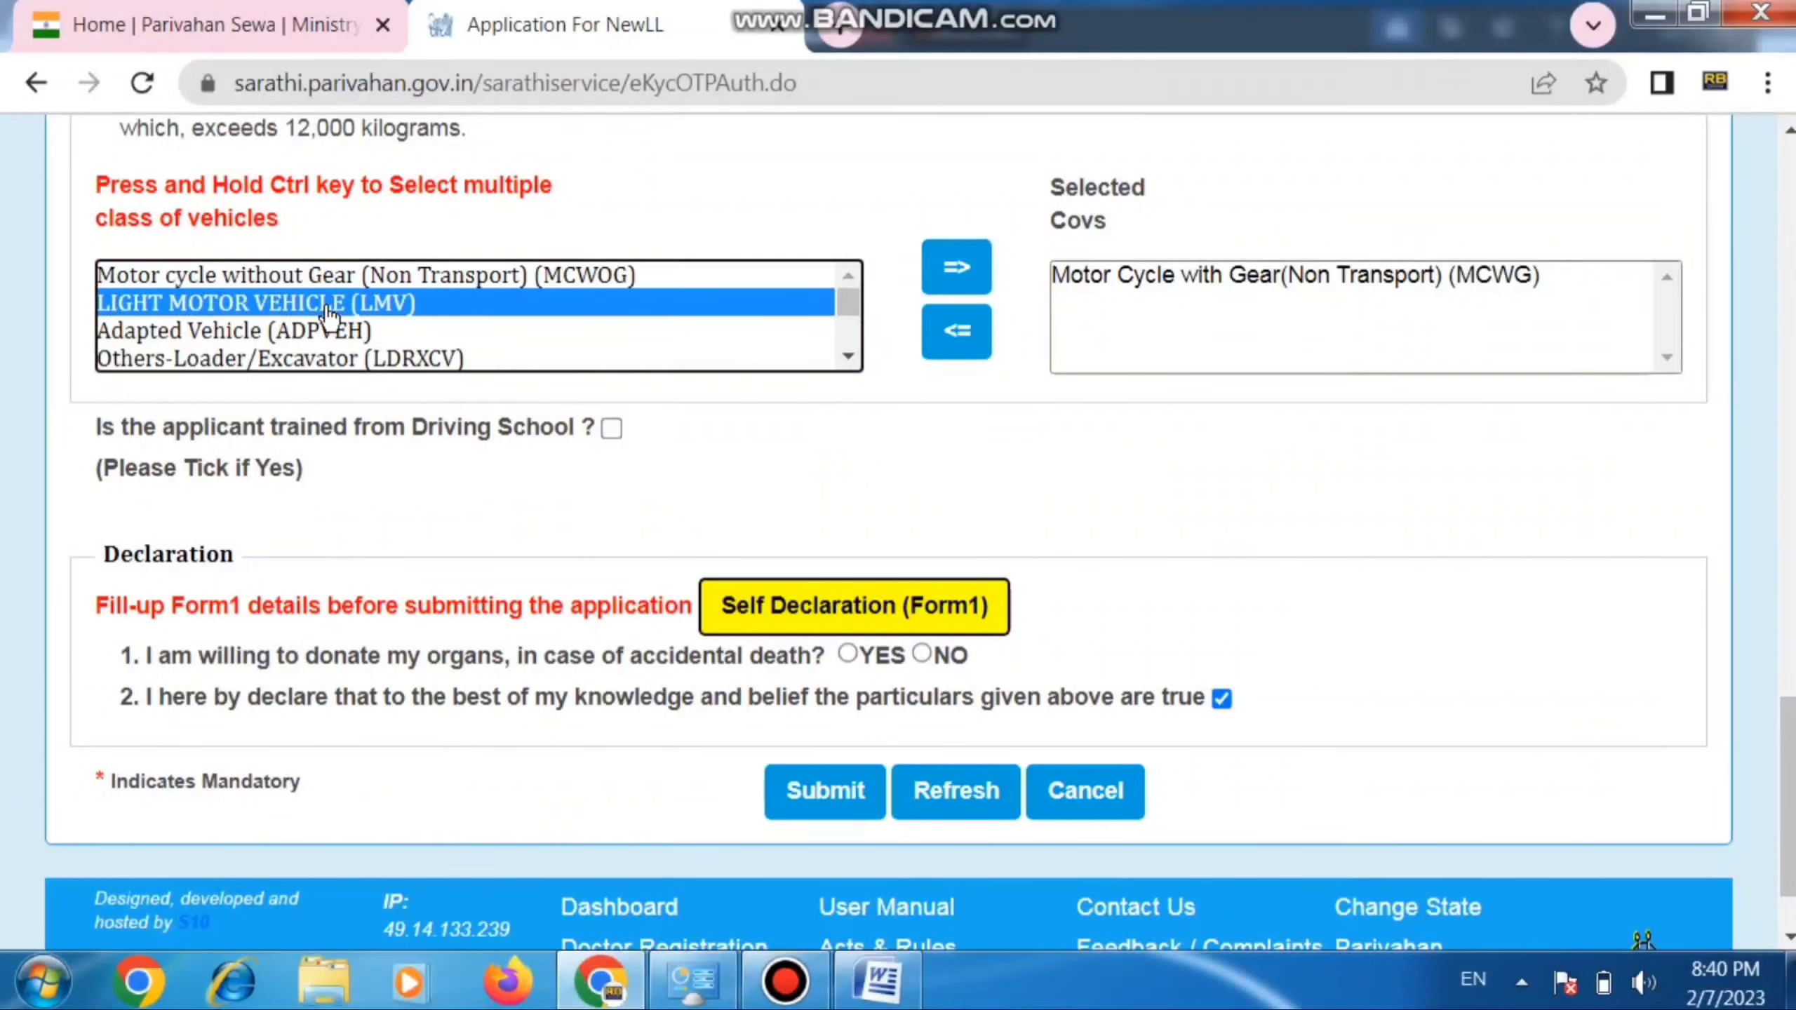
pyautogui.click(955, 276)
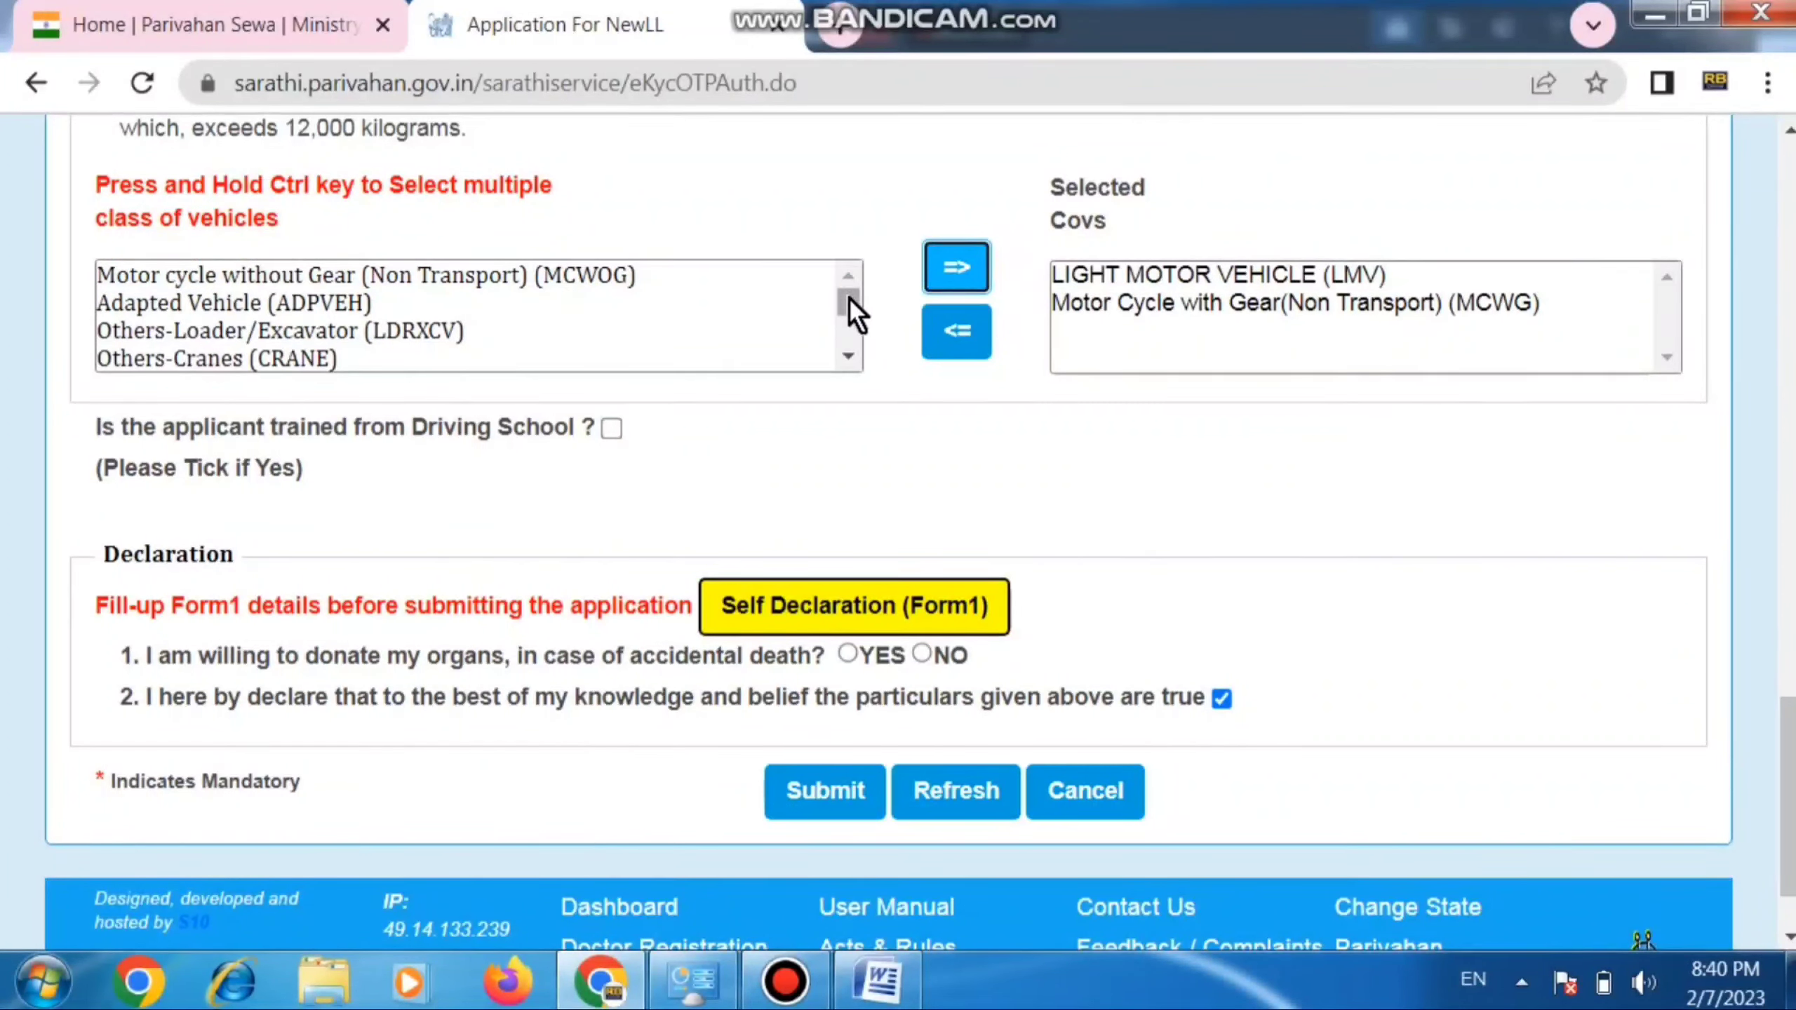
pyautogui.moveTo(850, 299)
pyautogui.mouseDown()
pyautogui.moveTo(850, 327)
pyautogui.moveTo(852, 288)
pyautogui.mouseUp()
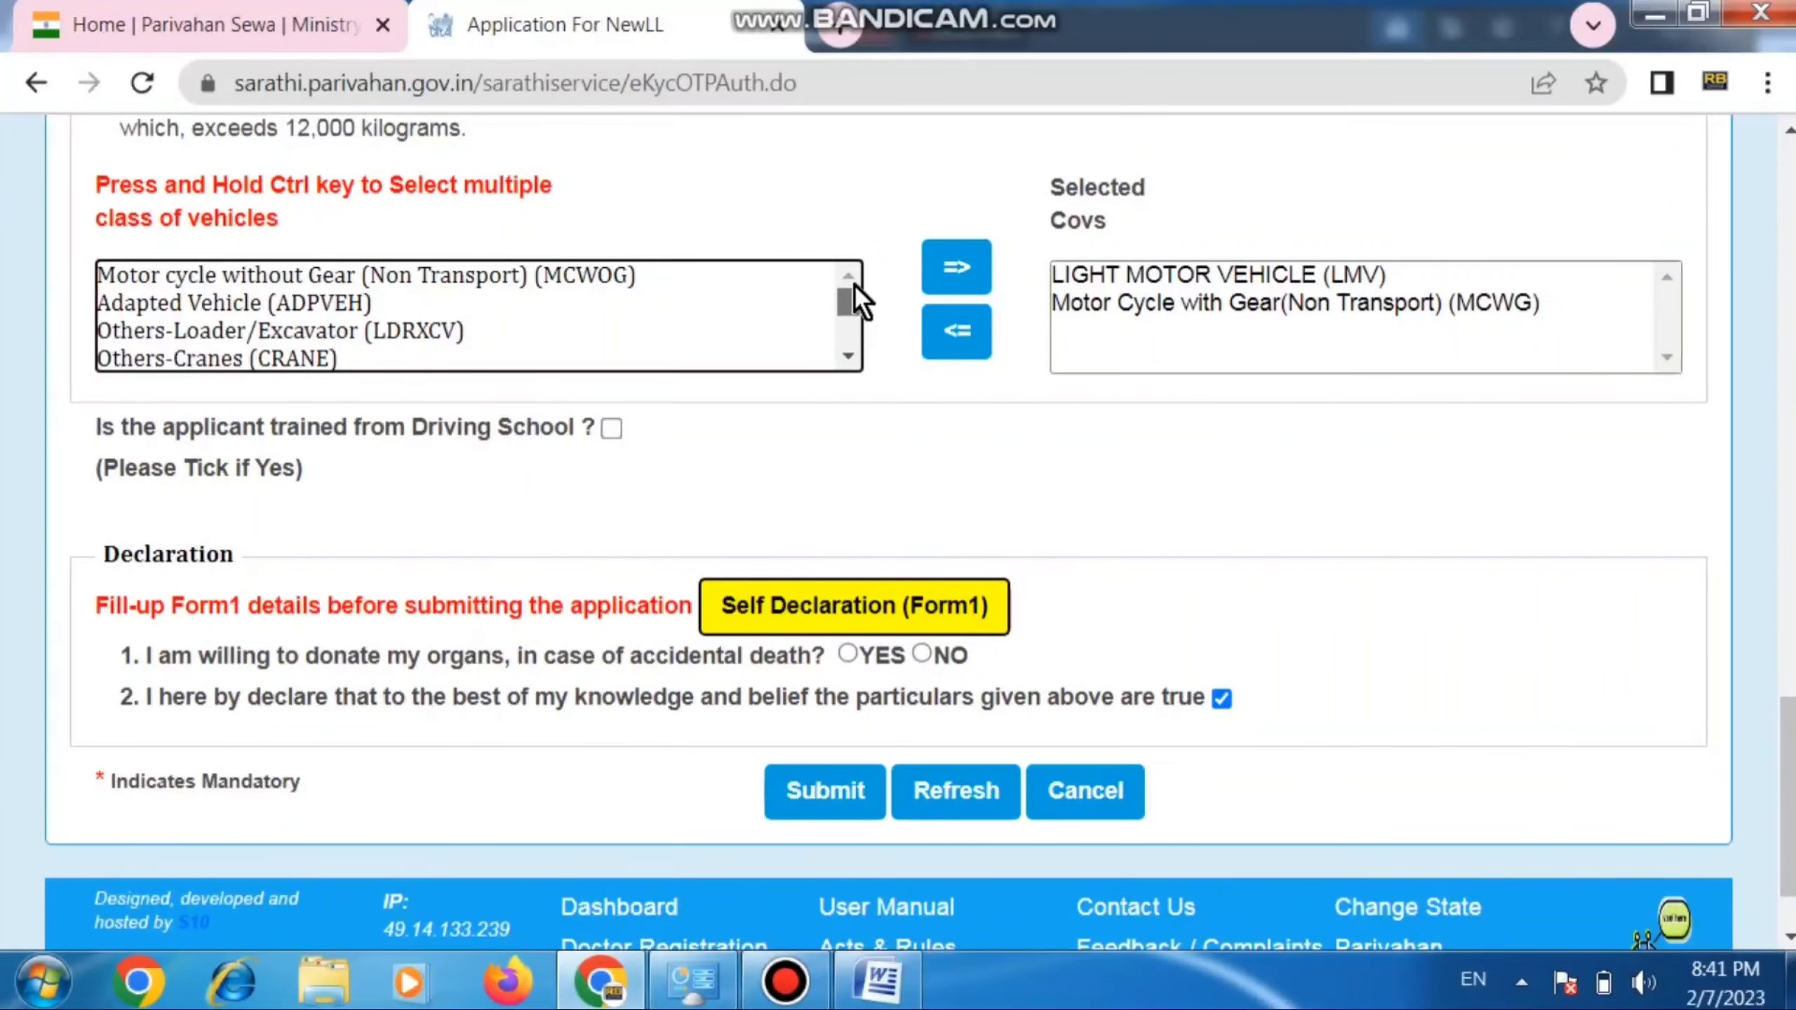
pyautogui.click(316, 334)
pyautogui.click(955, 273)
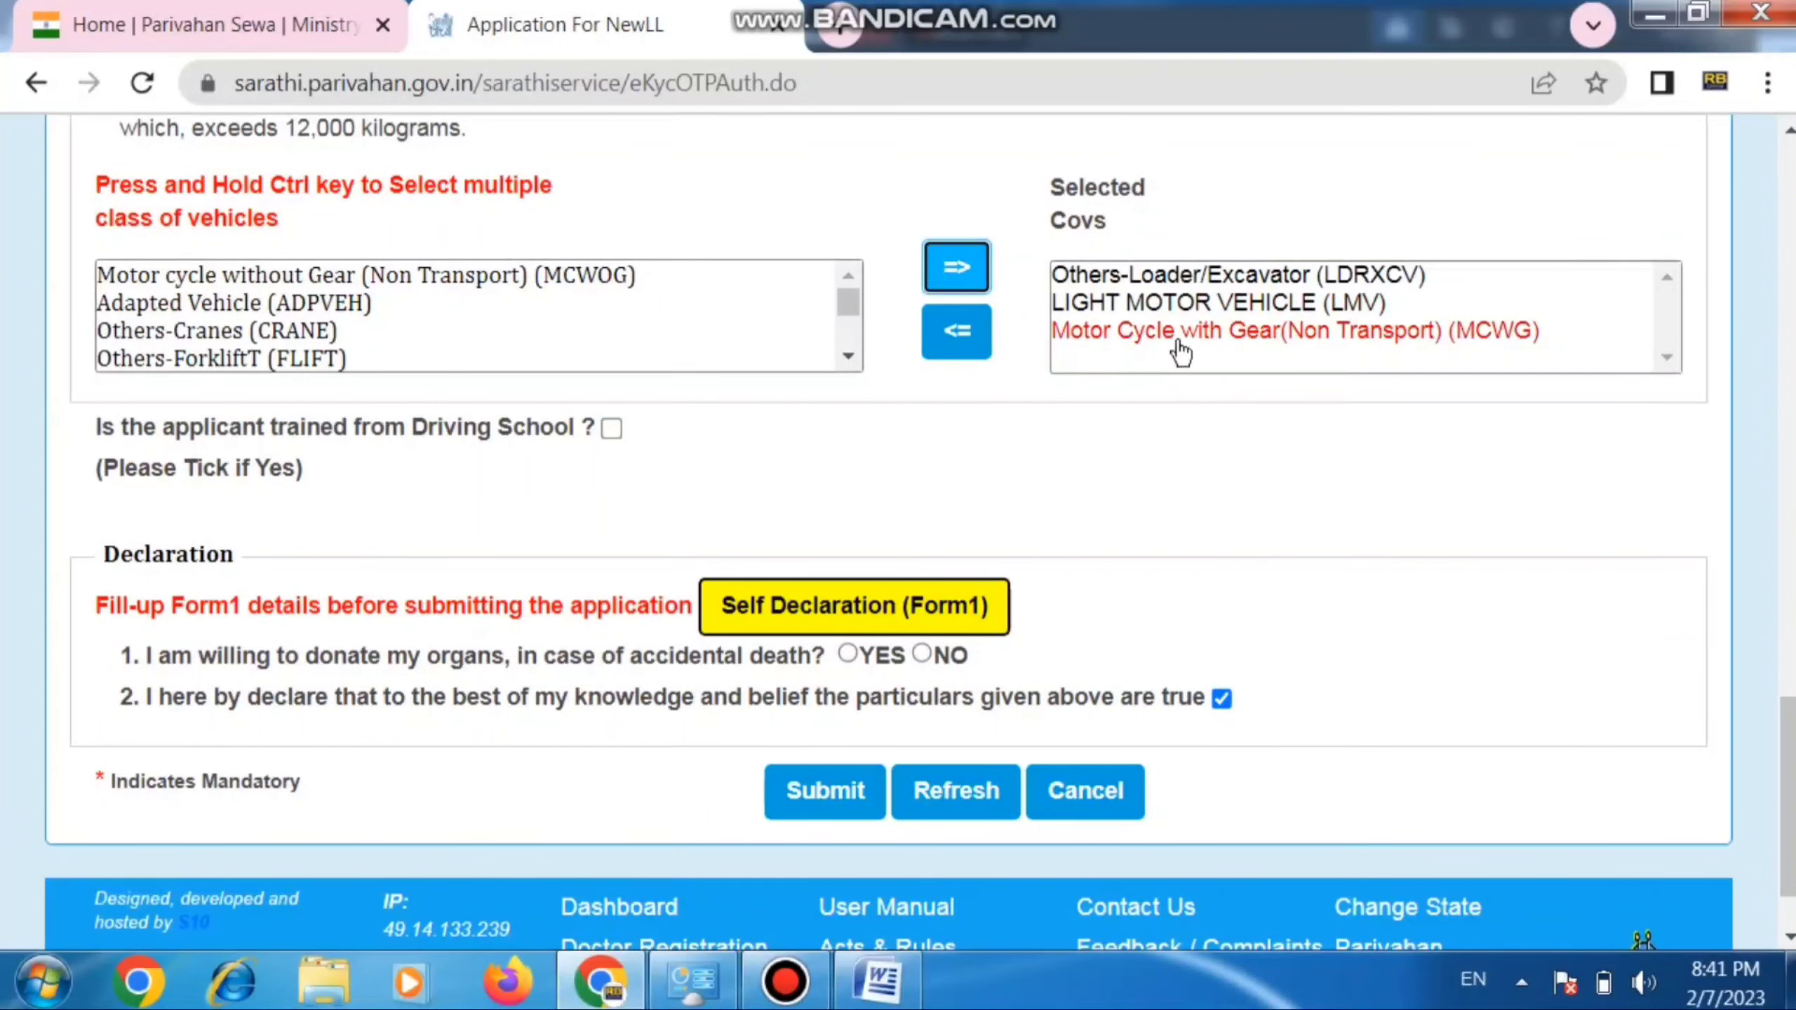
# Remove MCWG from the selected classes and leave the Driving School box unticked
pyautogui.click(1180, 331)
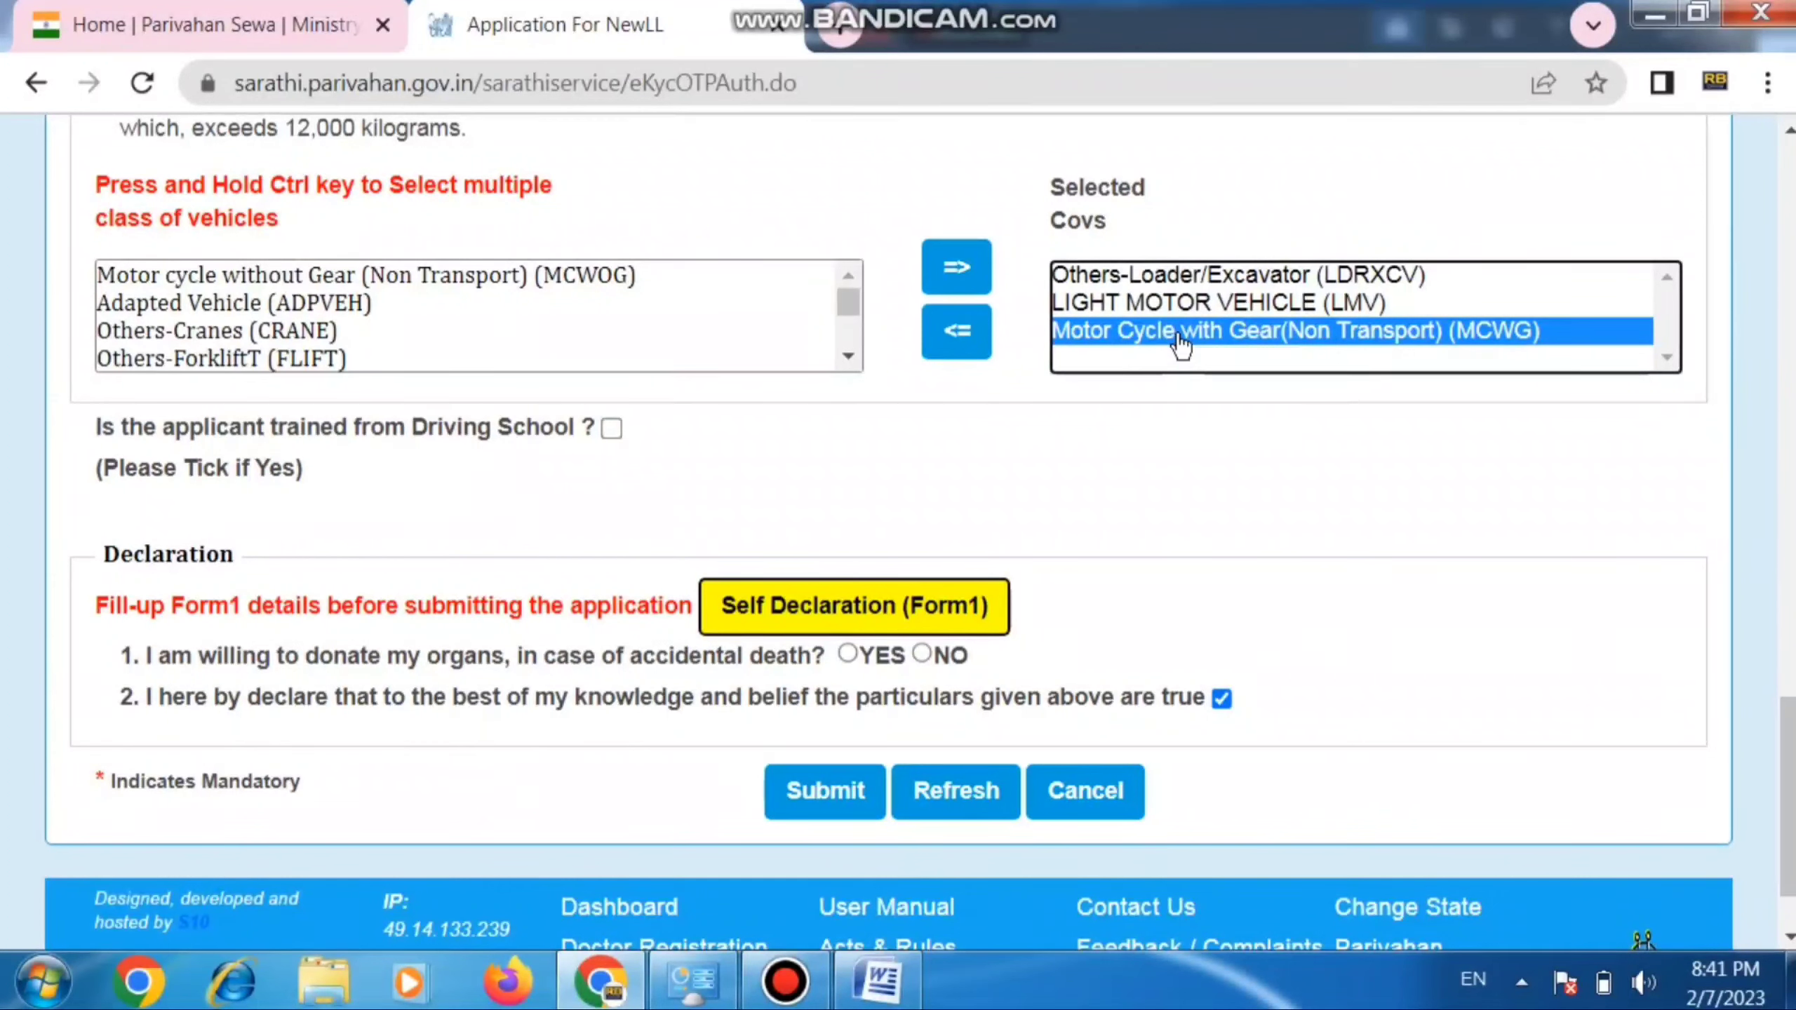
pyautogui.click(962, 332)
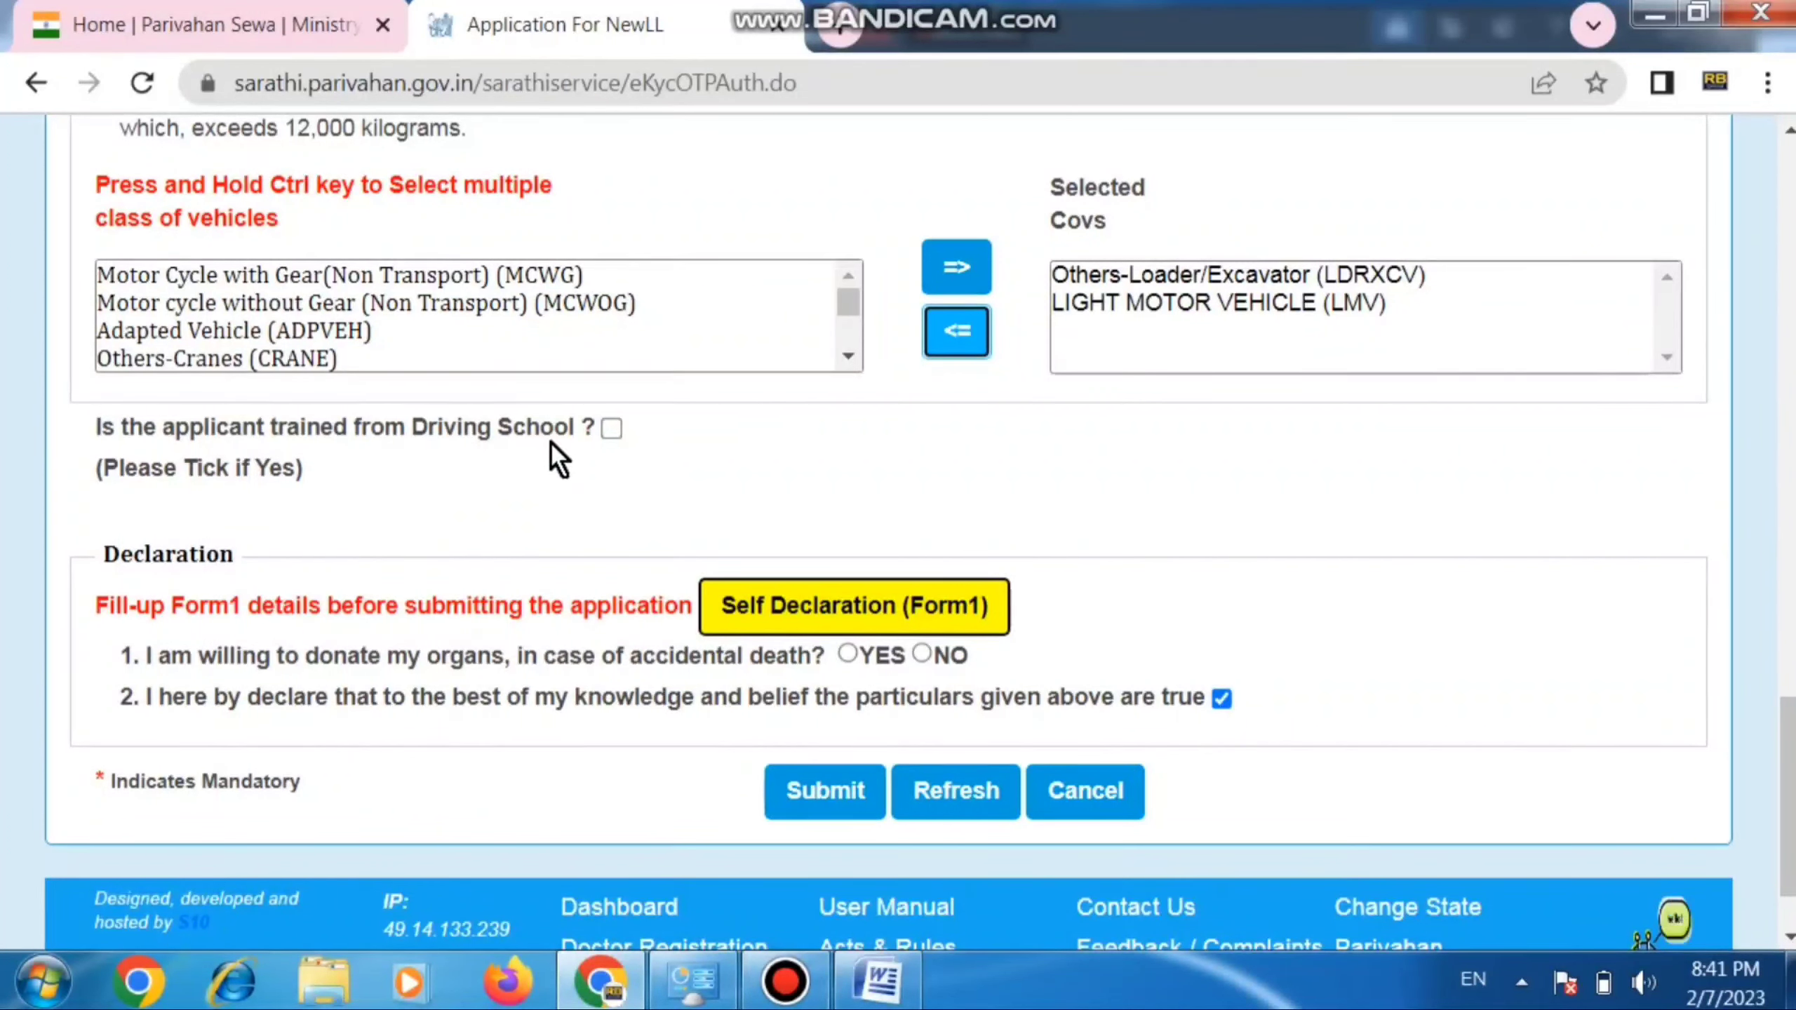
pyautogui.click(612, 428)
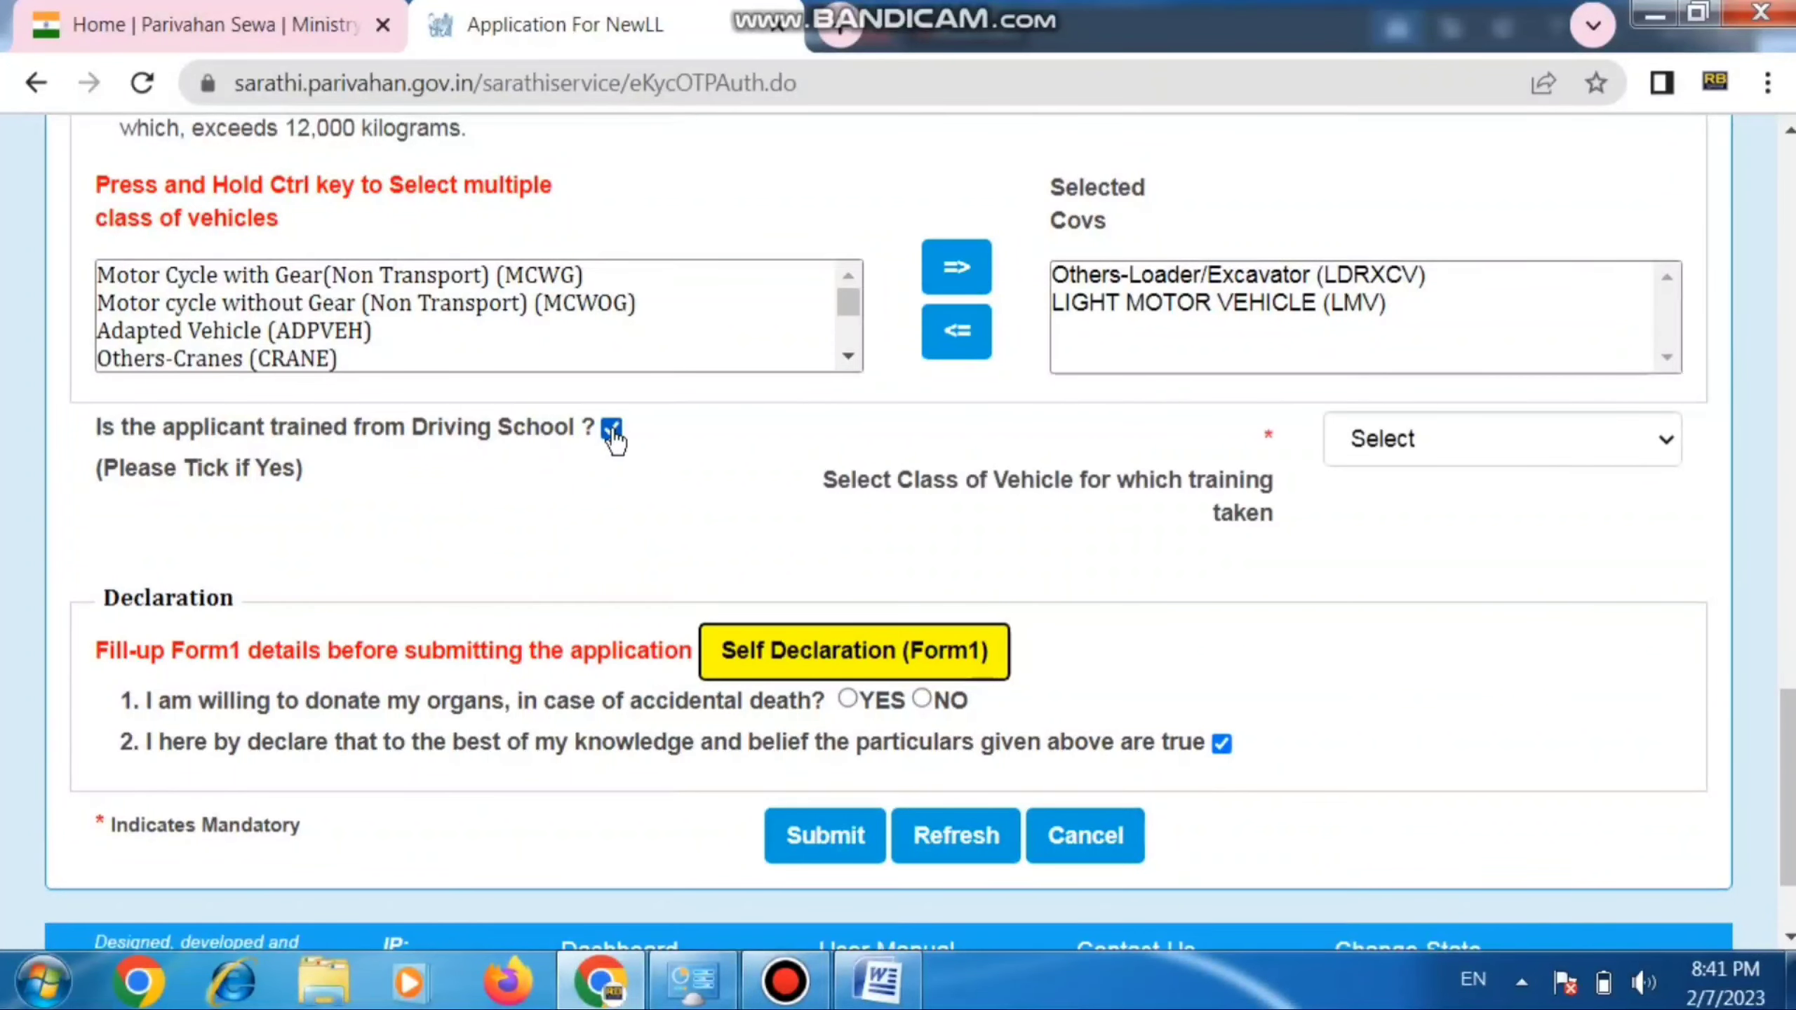
pyautogui.click(613, 430)
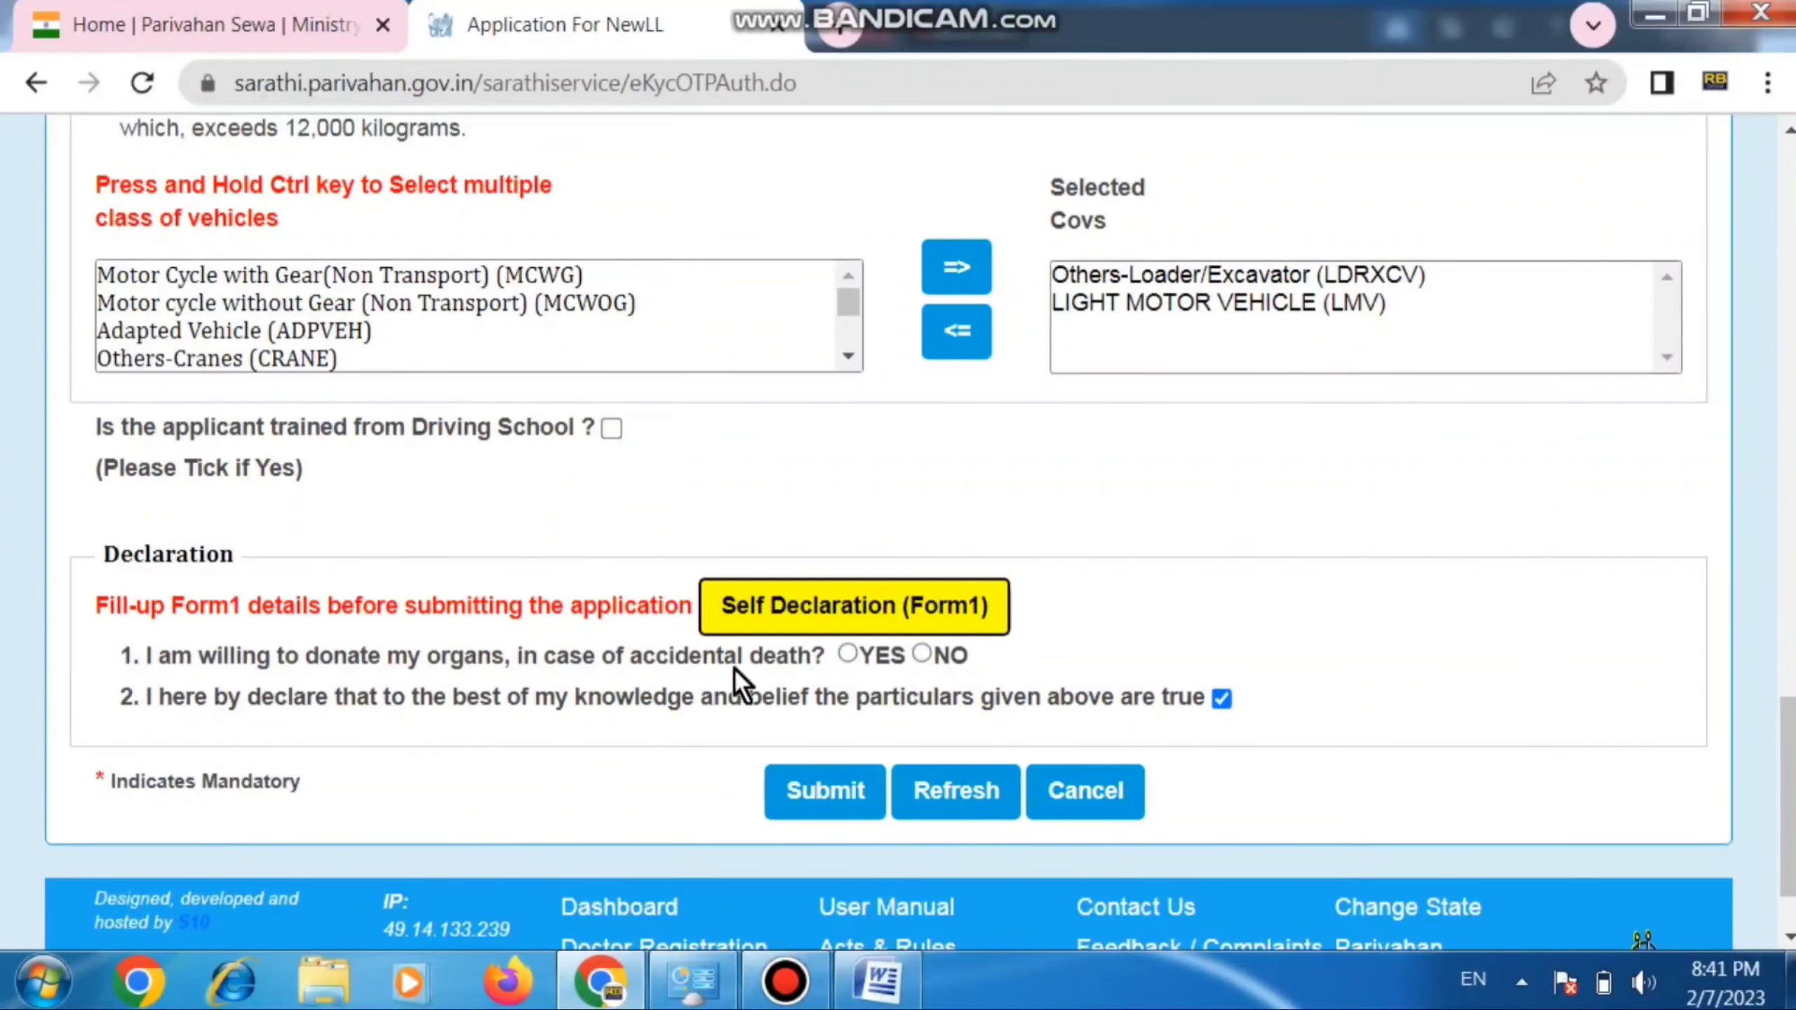
# Open the Form1 fitness declaration full-screen; answer NO to the epilepsy and night-blindness questions
pyautogui.click(778, 597)
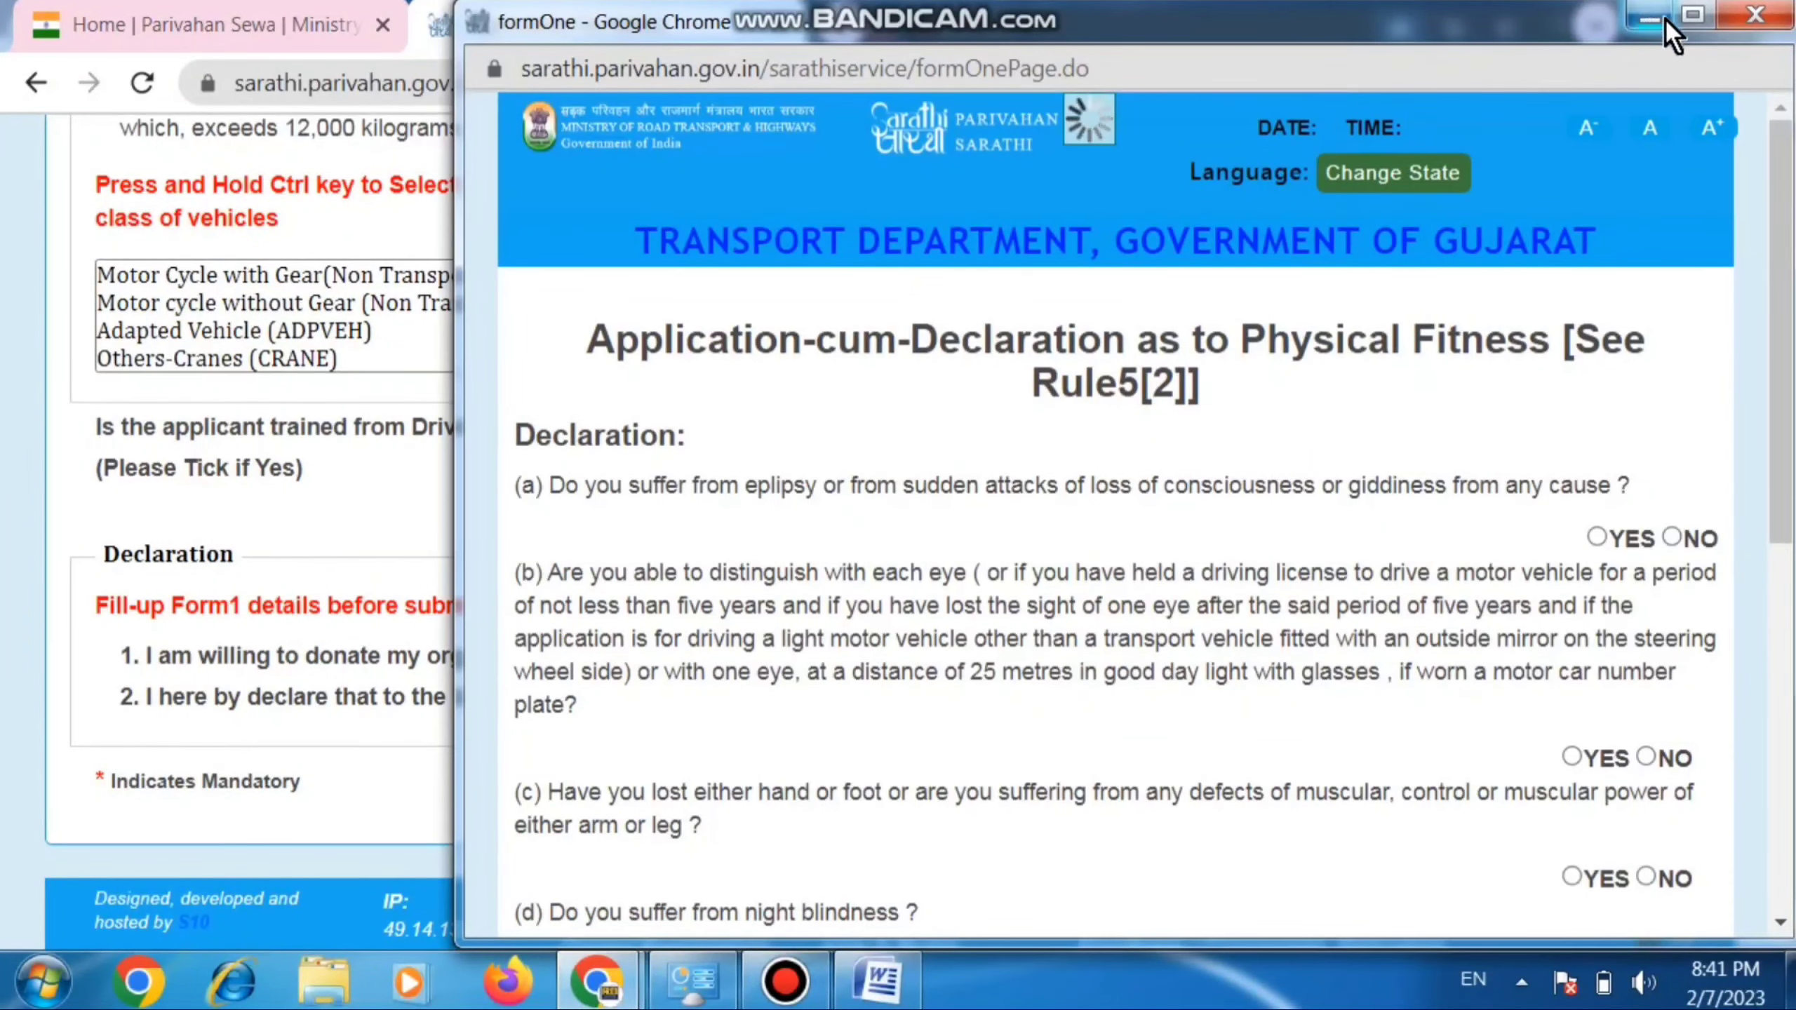
pyautogui.click(1689, 16)
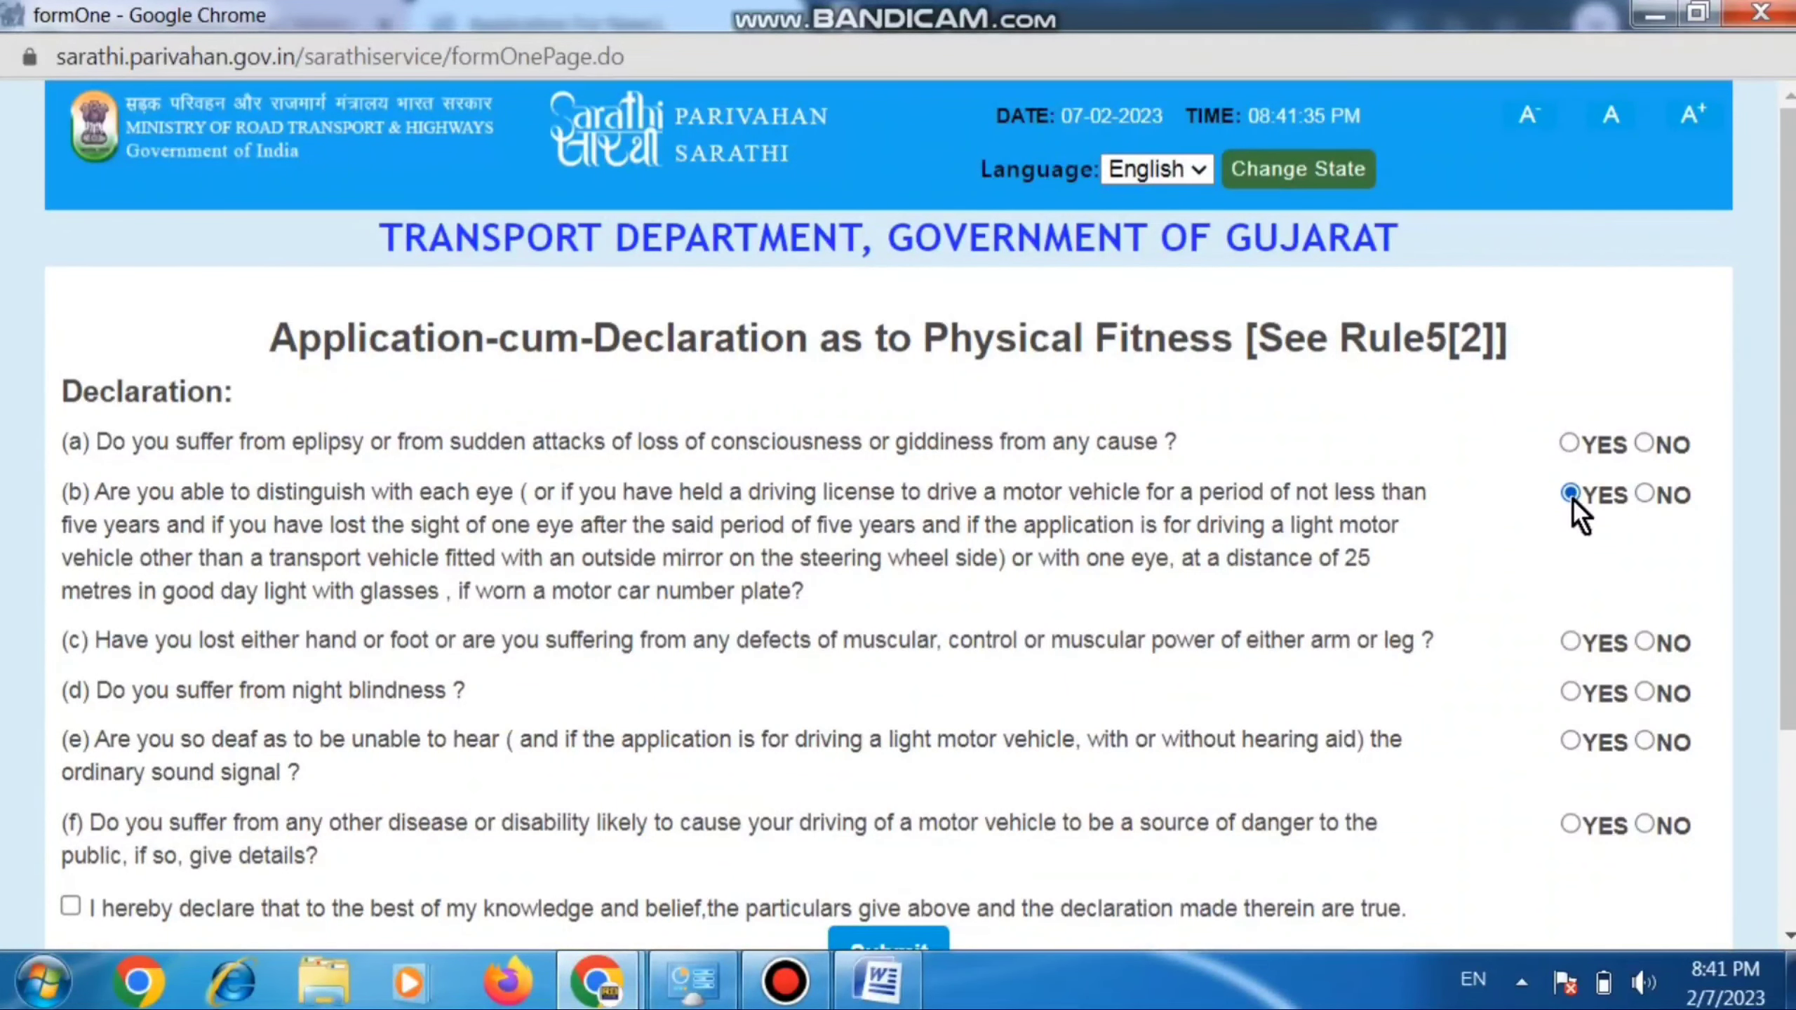
pyautogui.click(1644, 444)
pyautogui.scroll(-1, 1785, 471)
pyautogui.scroll(-1, 1785, 471)
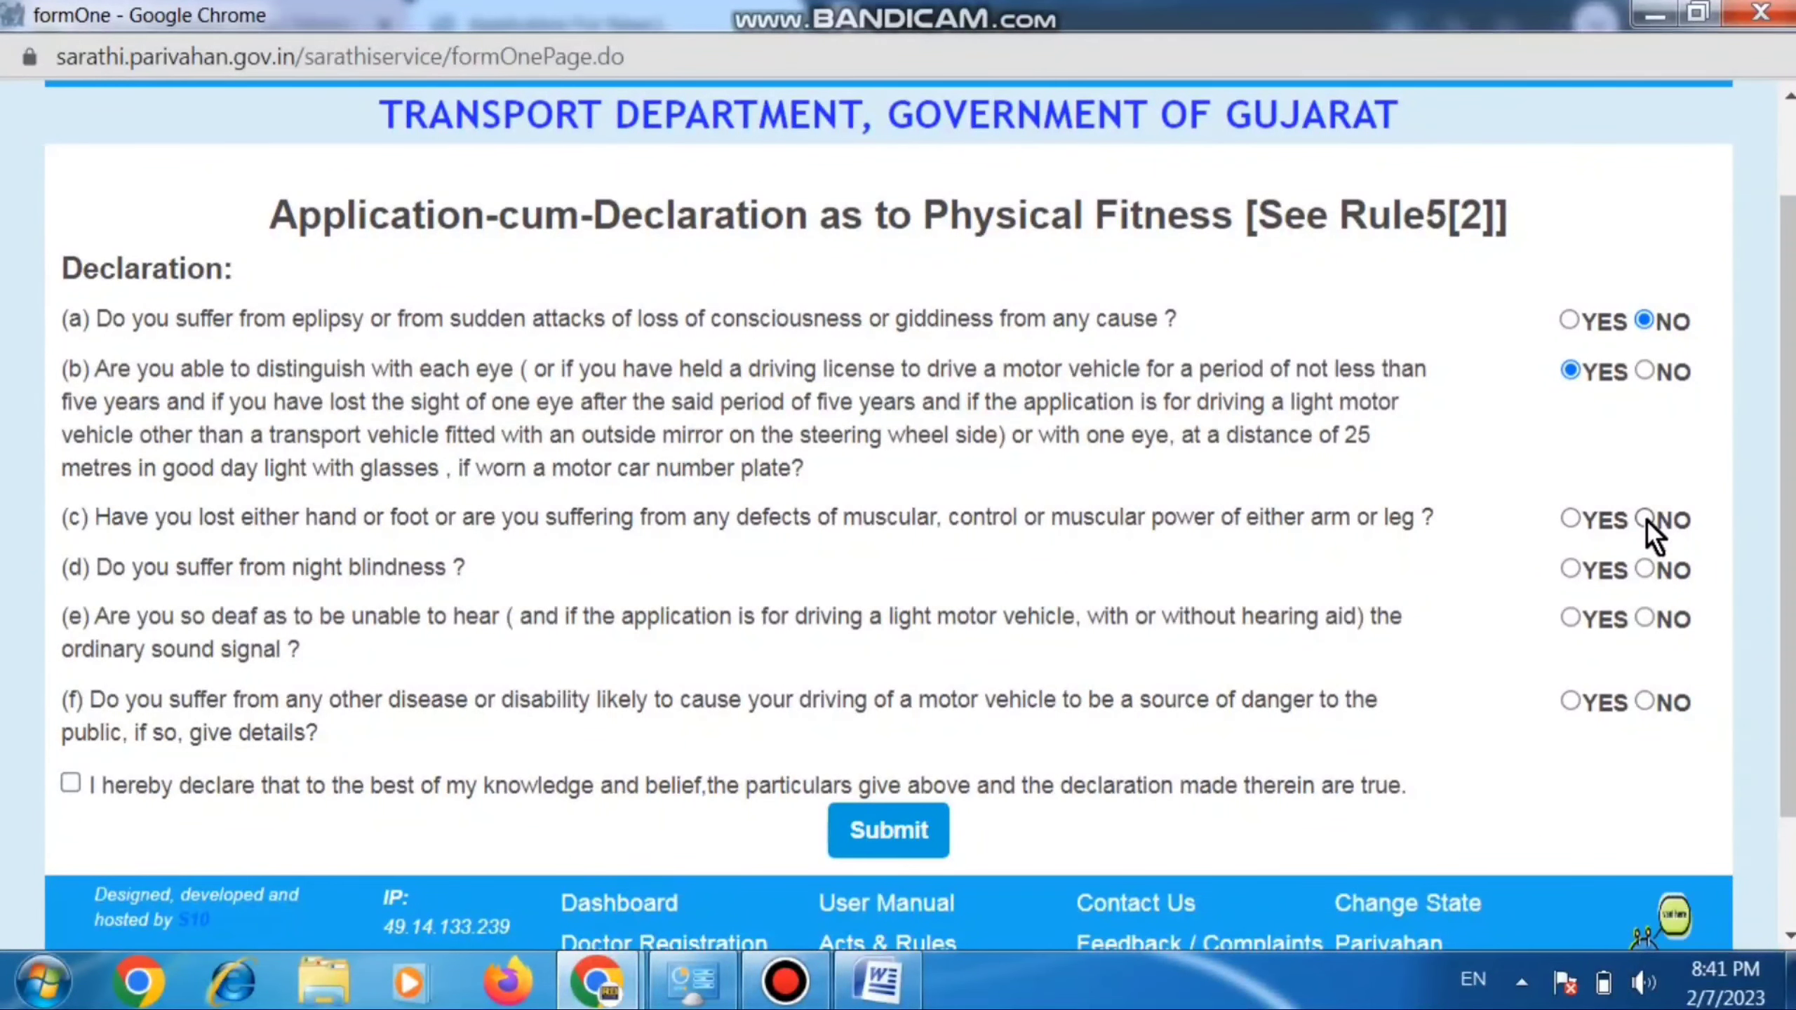
pyautogui.click(1646, 565)
# Affirm the fitness declaration is true and submit it, confirming the prompt
pyautogui.click(79, 782)
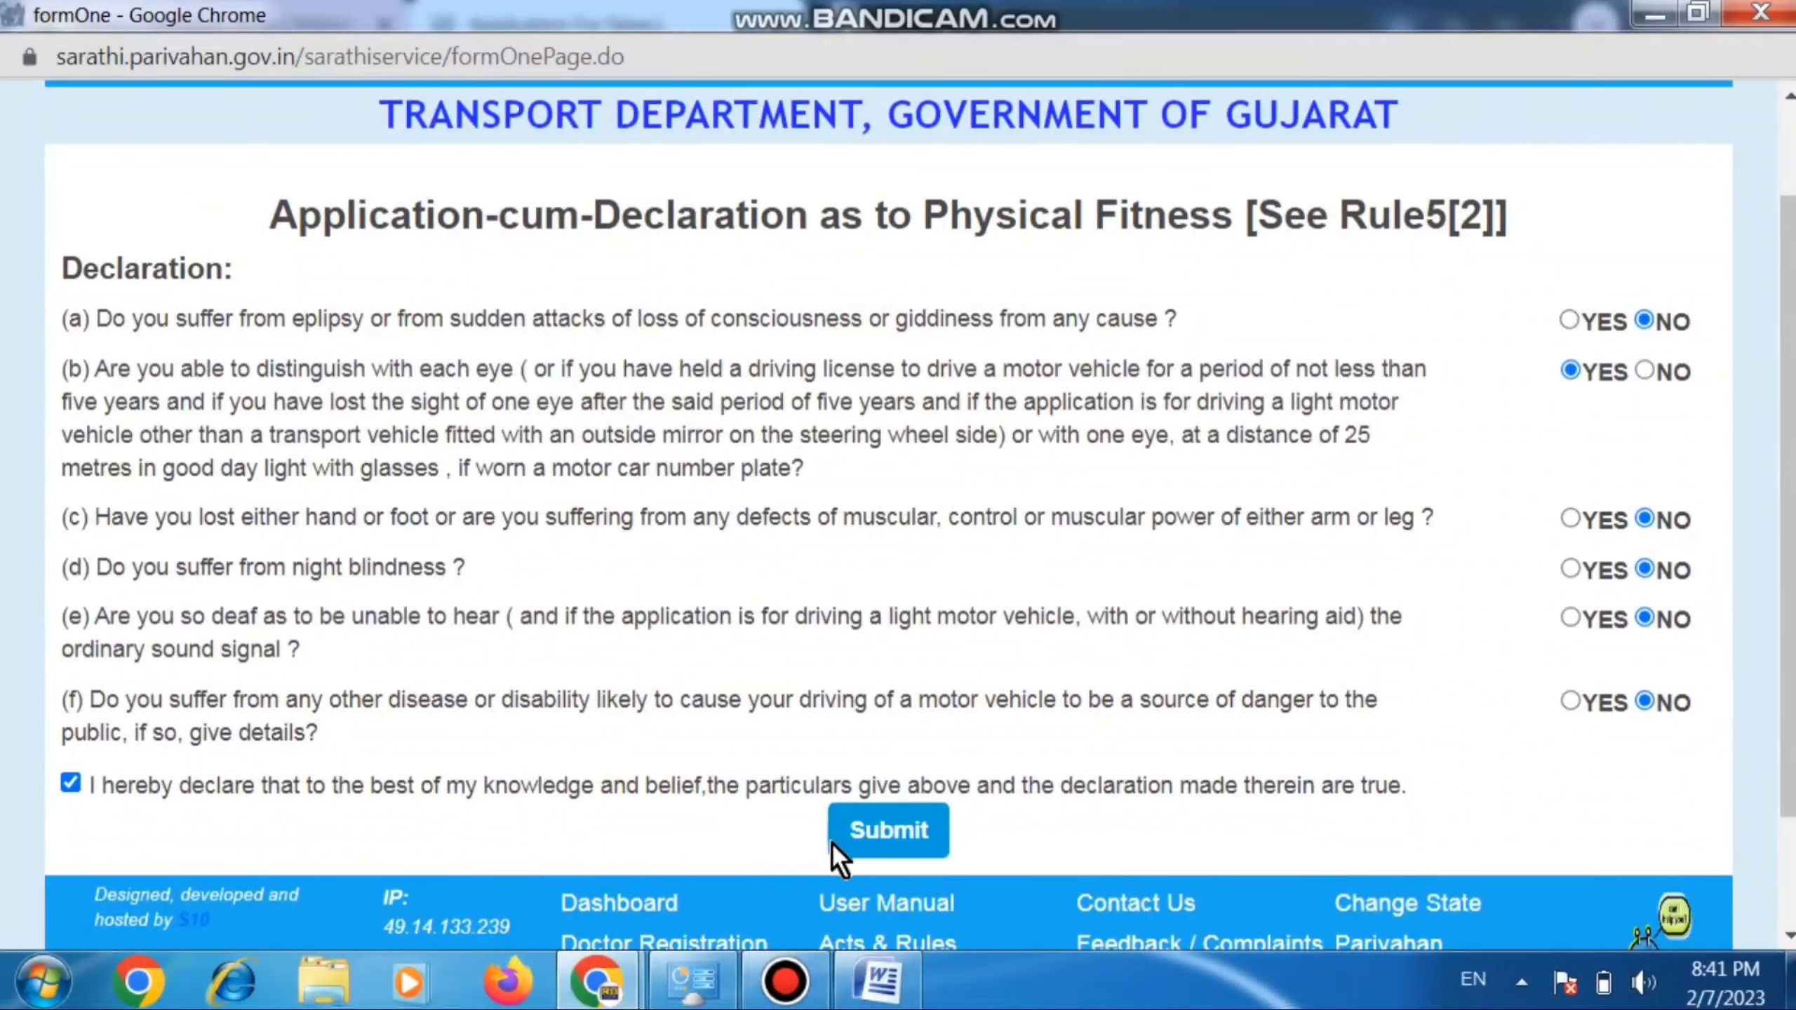
pyautogui.click(862, 845)
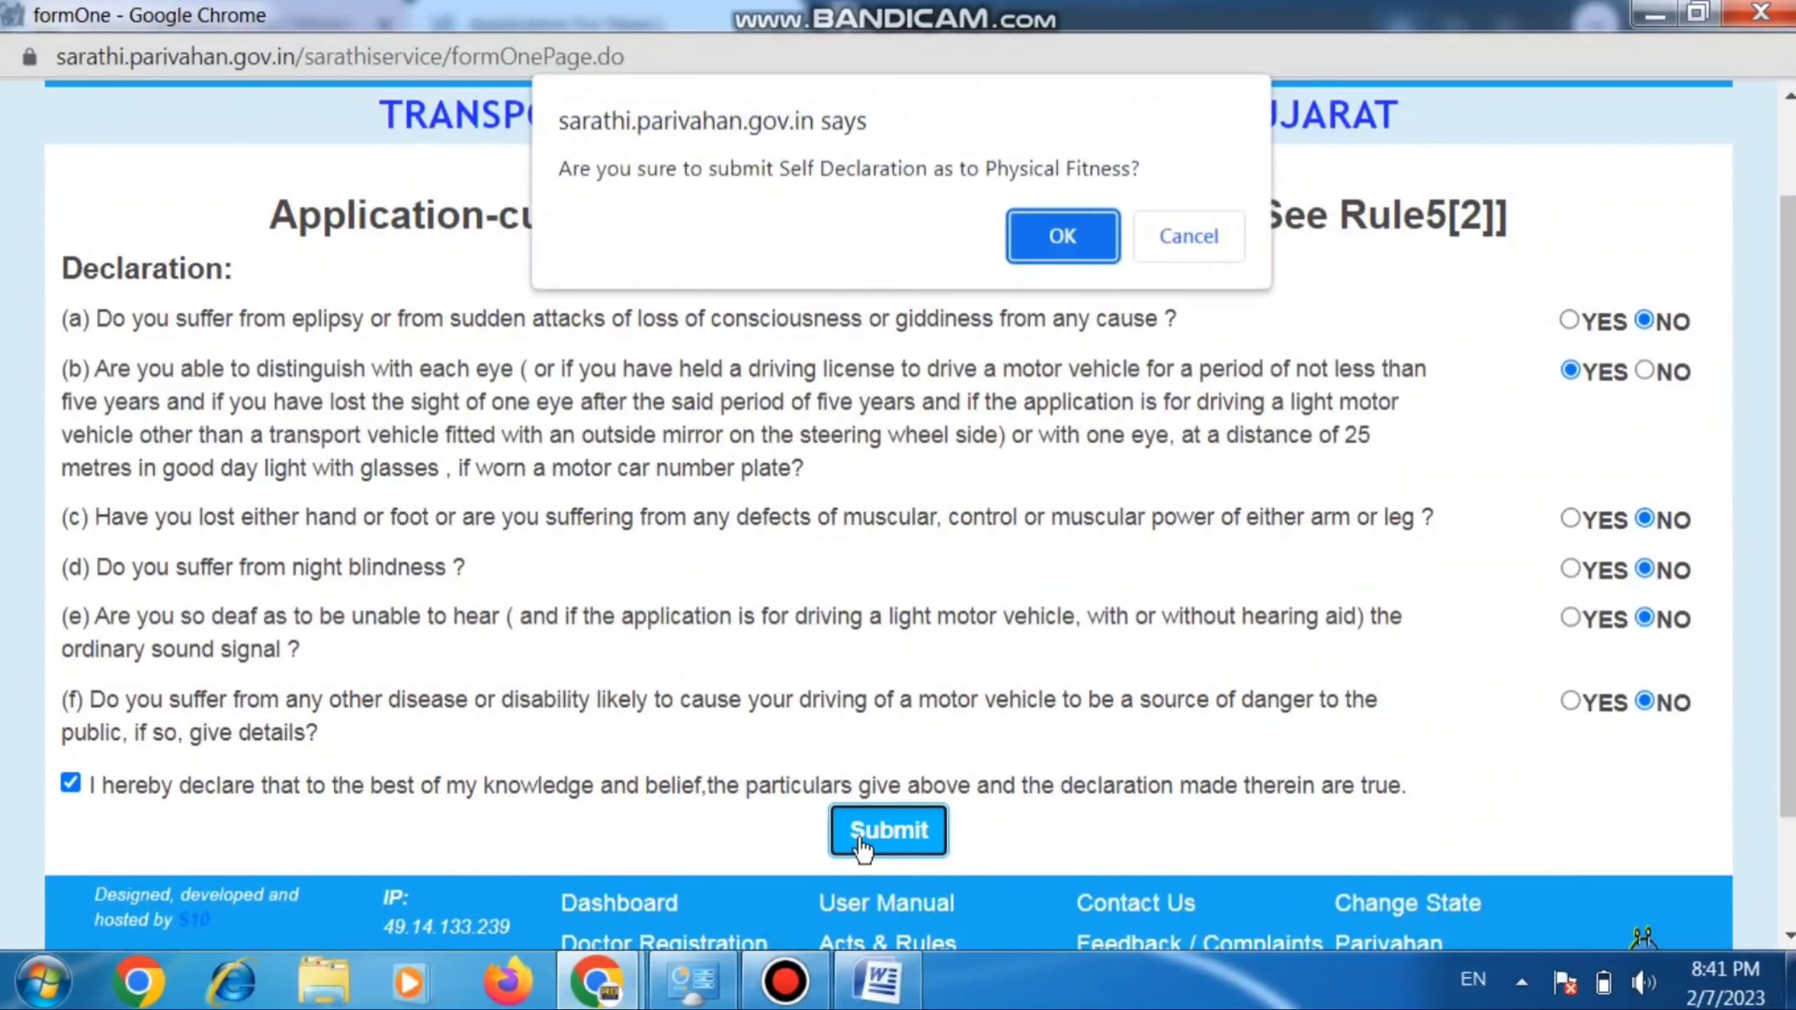
pyautogui.click(1040, 254)
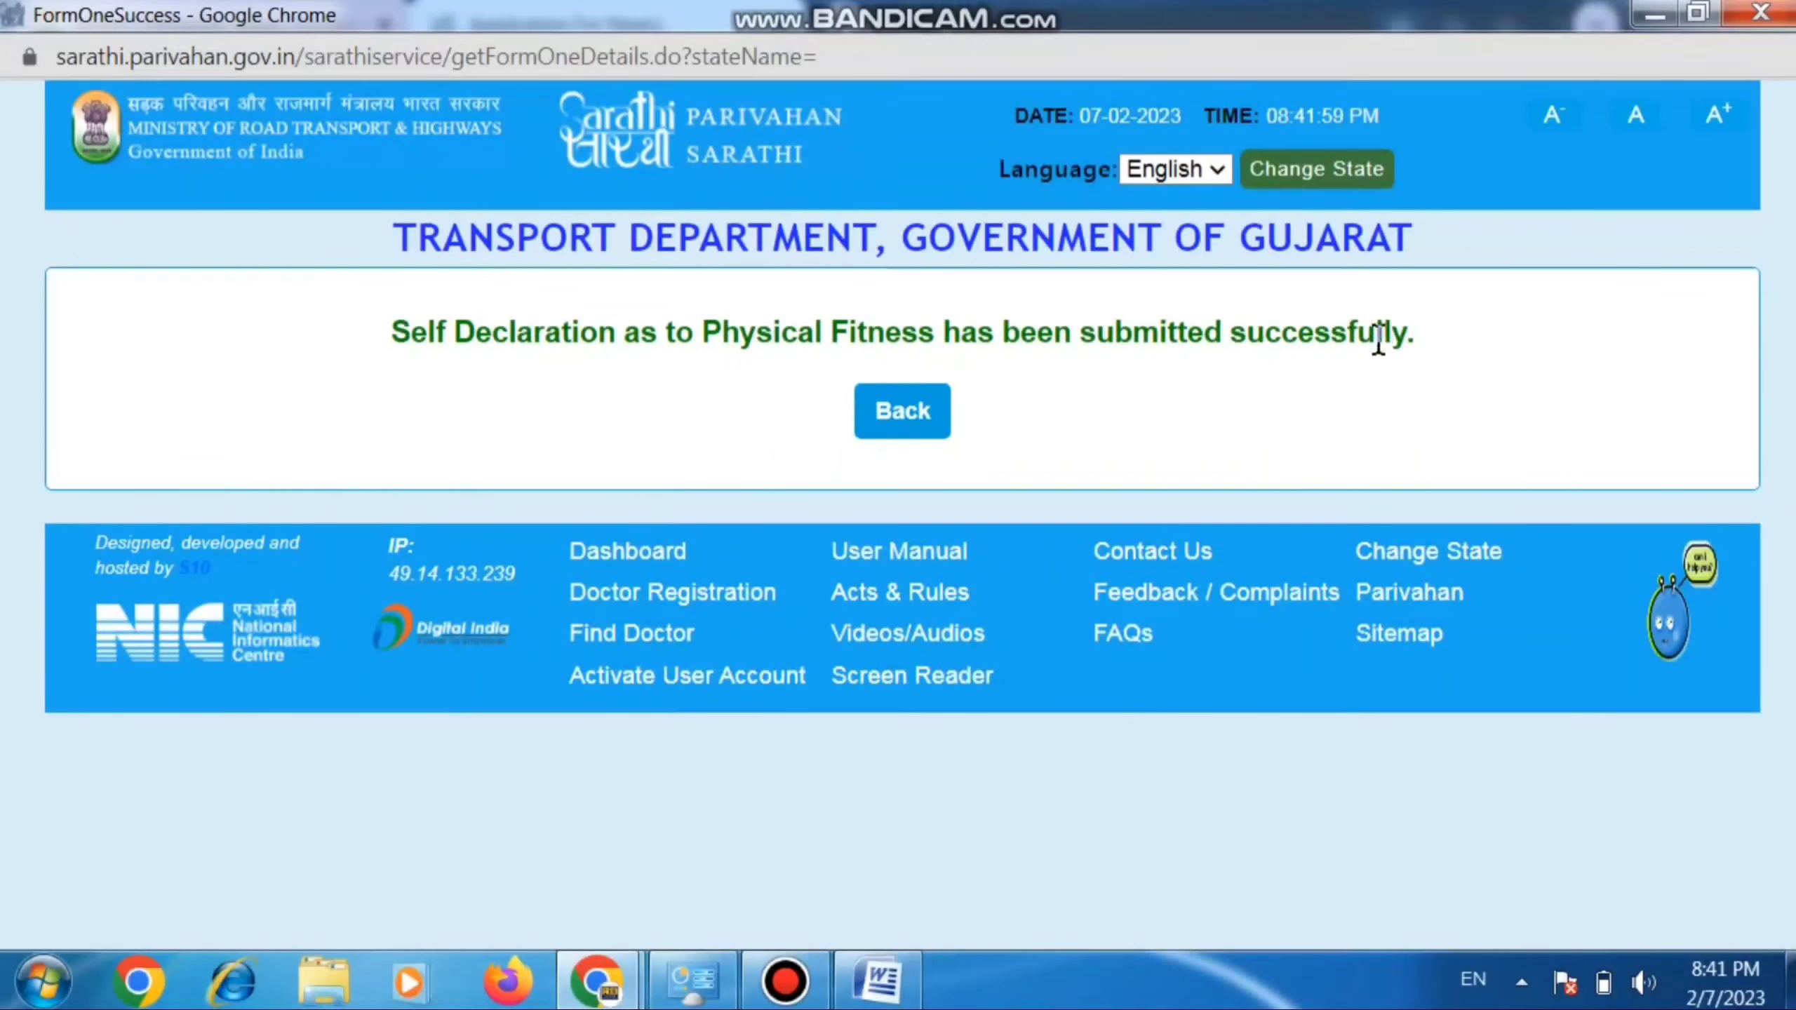
# Choose NO for organ donation, tick the particulars declaration, and submit, accepting each confirmation
pyautogui.click(912, 427)
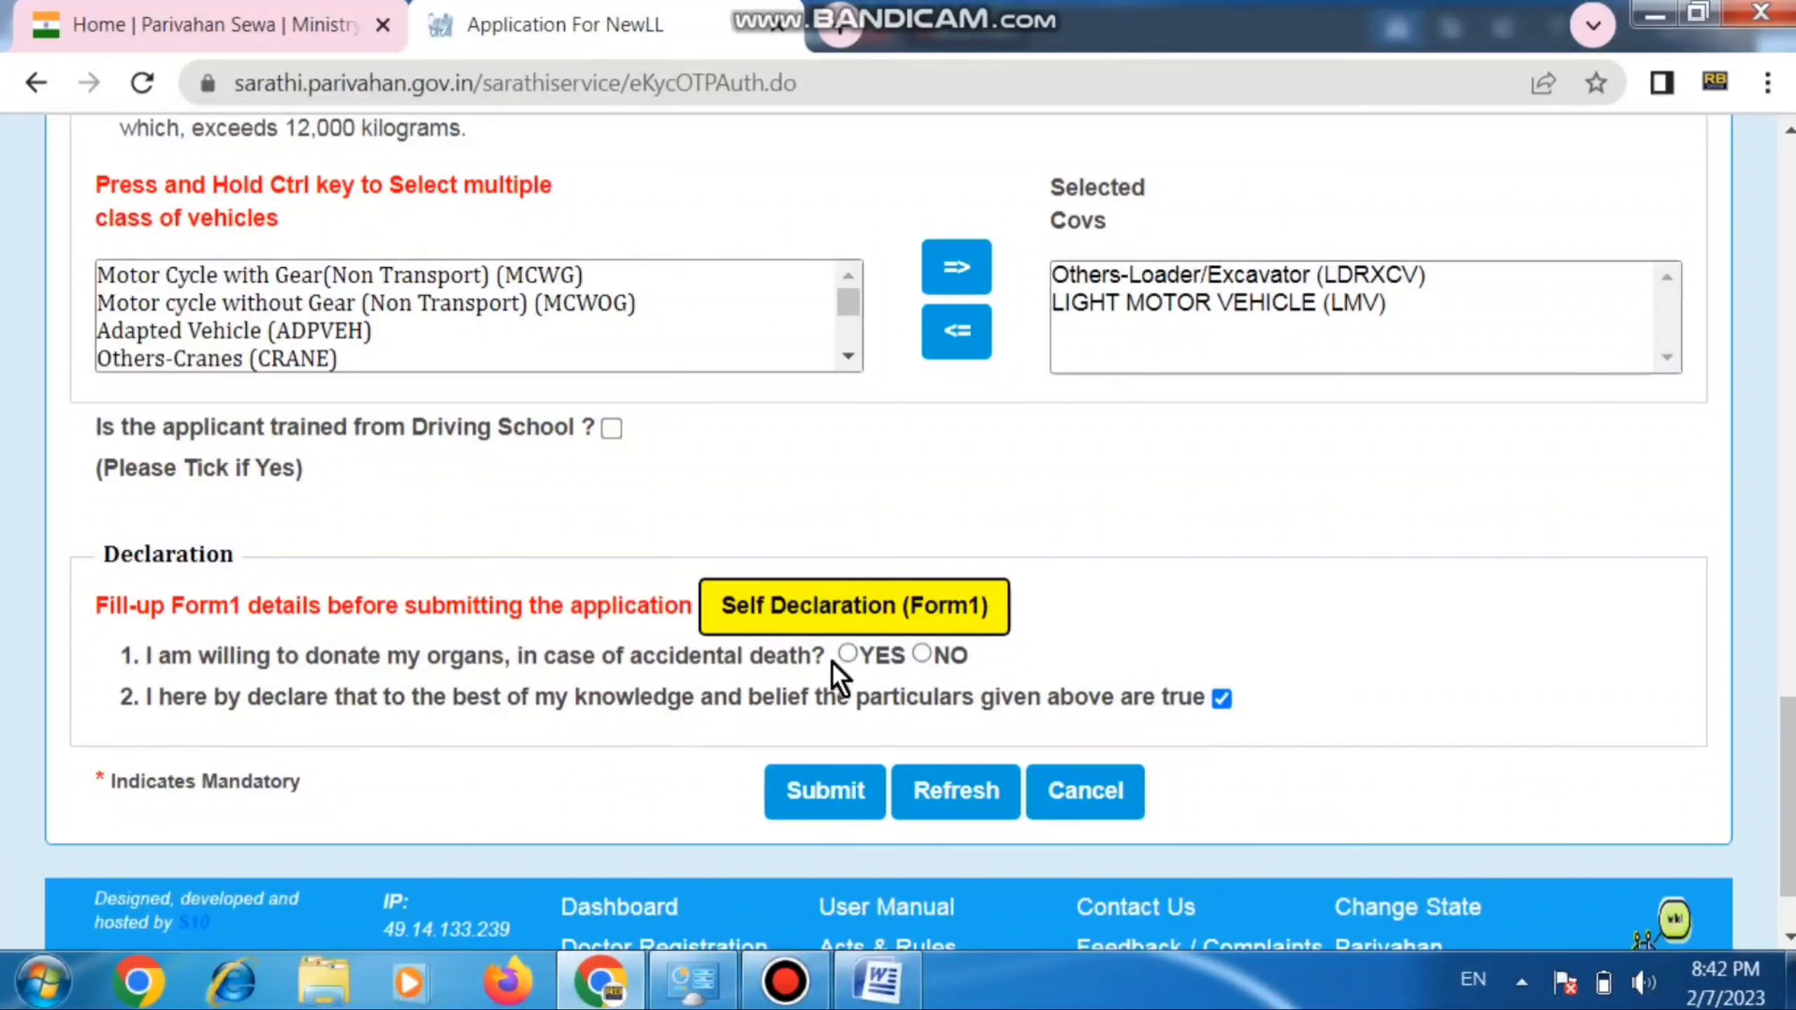
pyautogui.click(920, 654)
pyautogui.click(1221, 700)
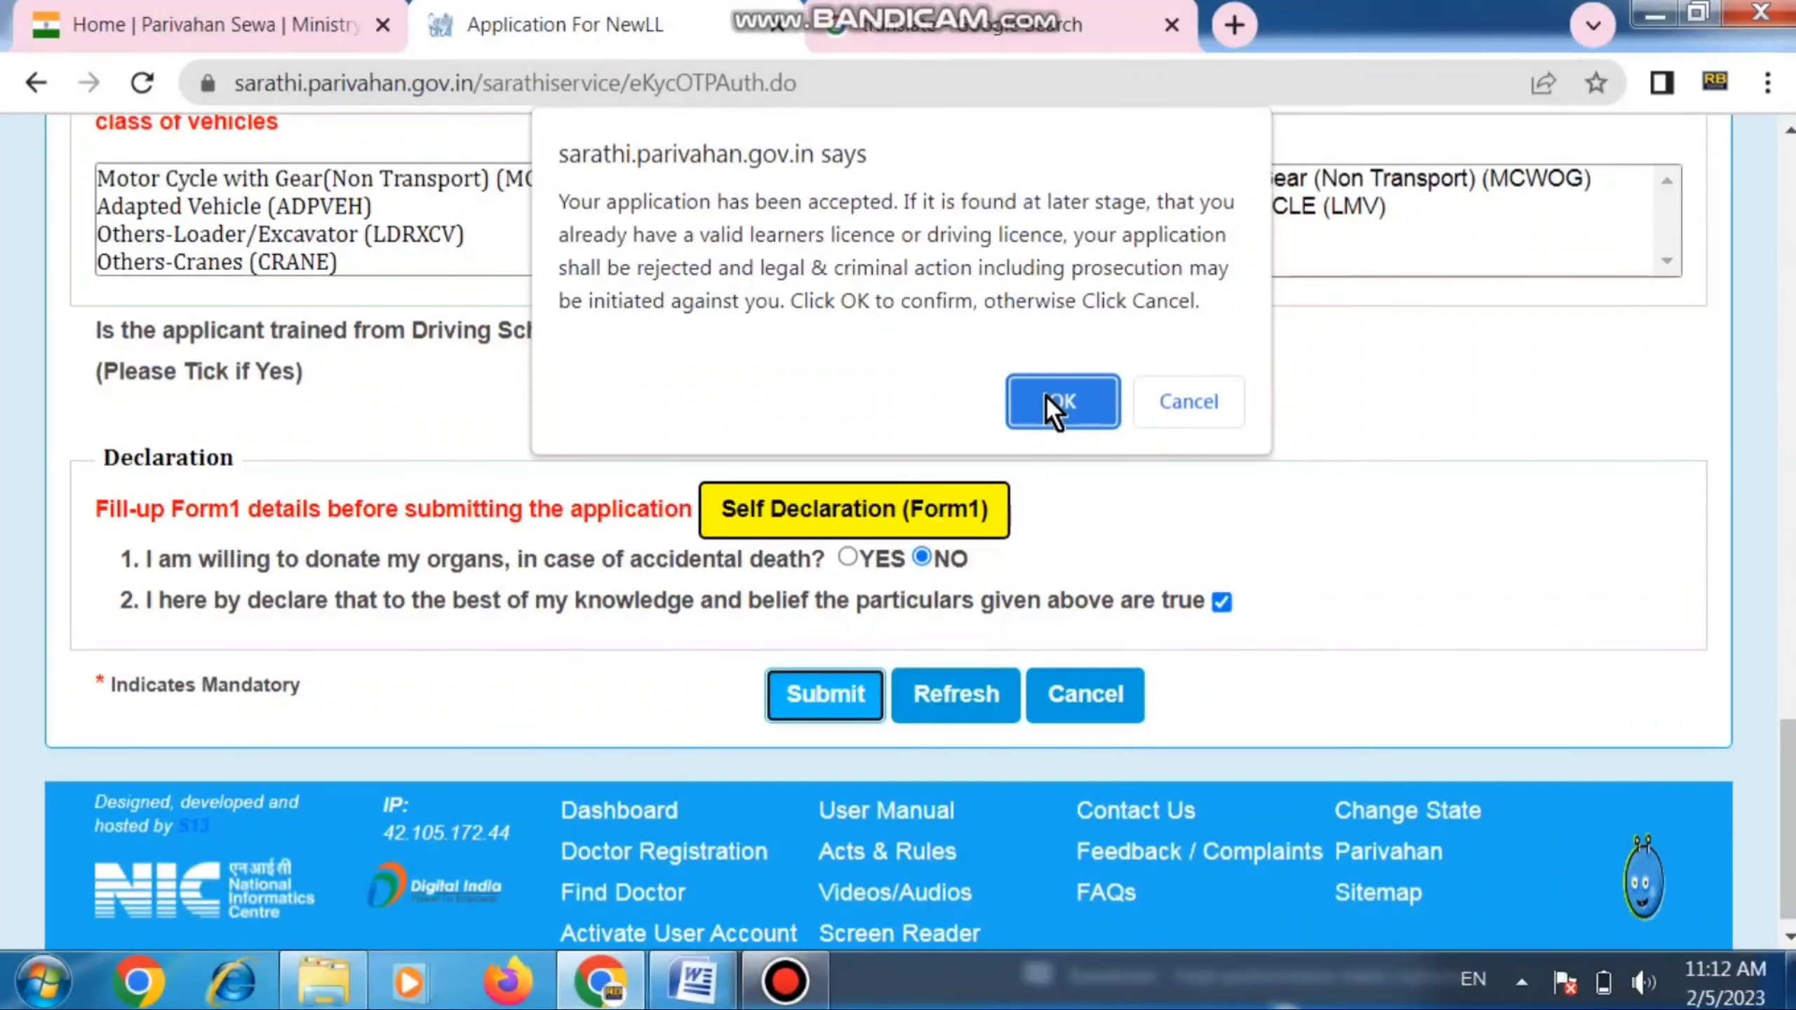
pyautogui.click(1047, 398)
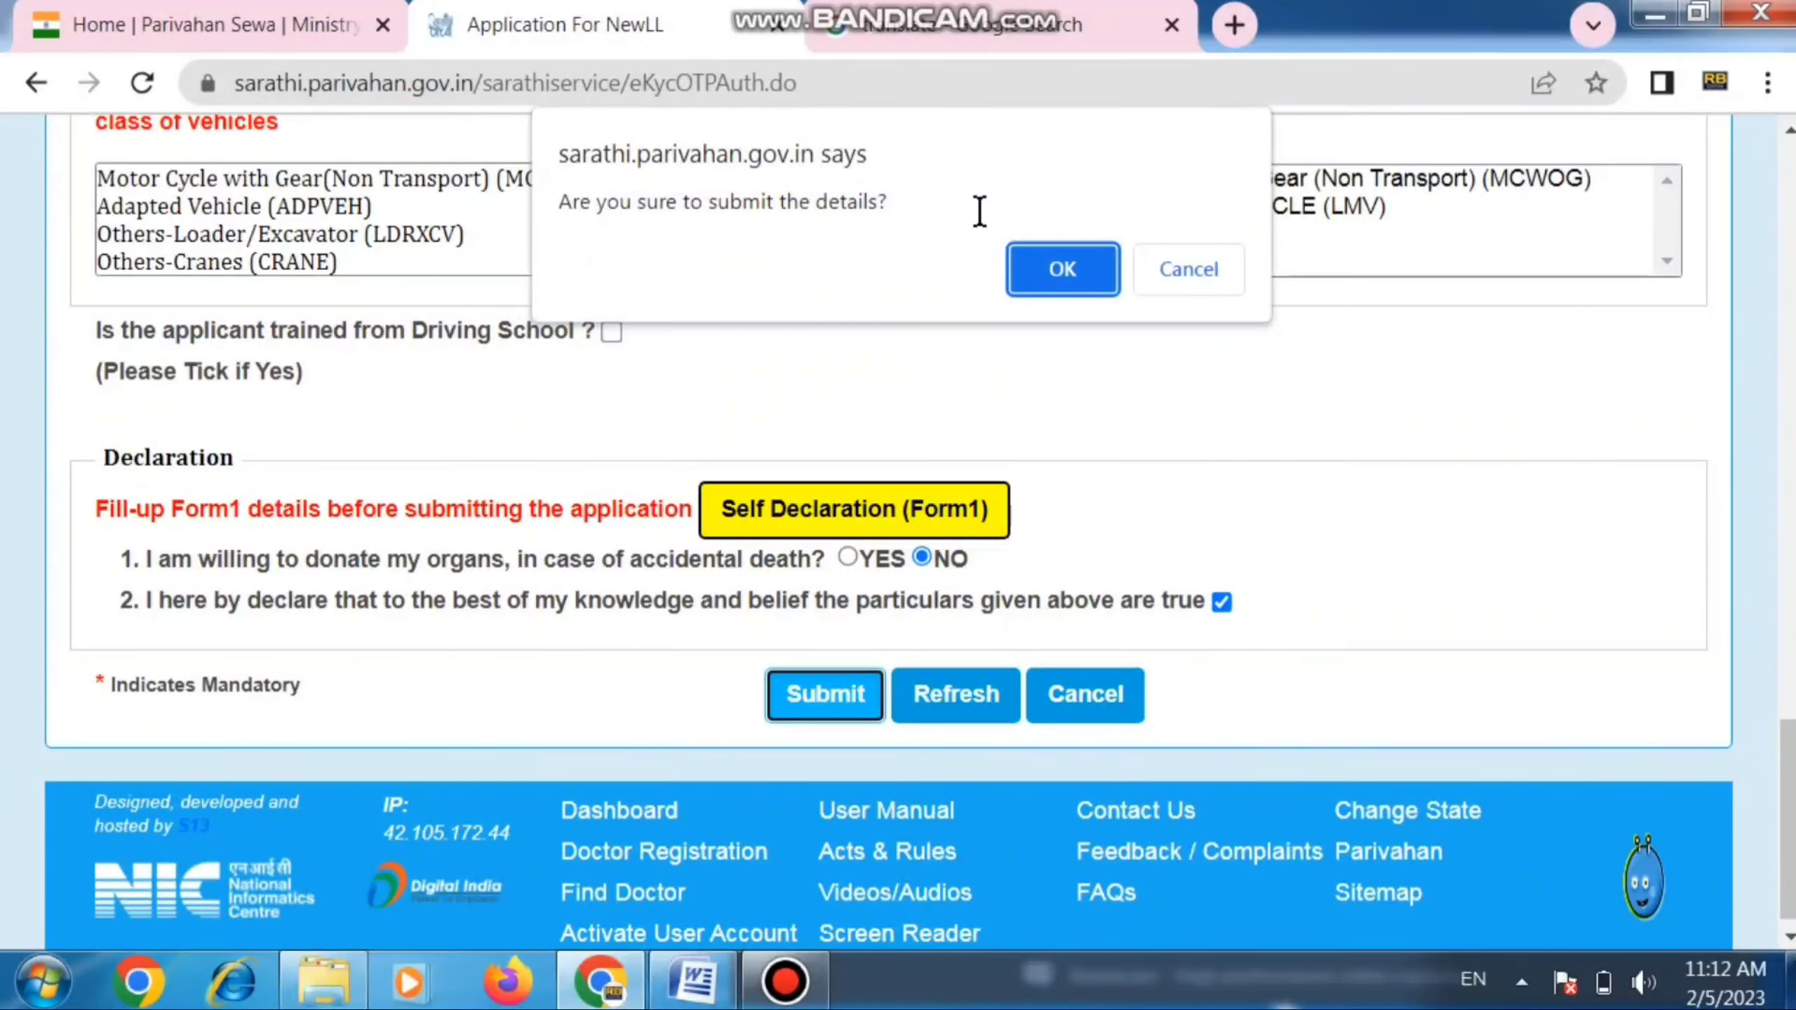
pyautogui.click(1059, 266)
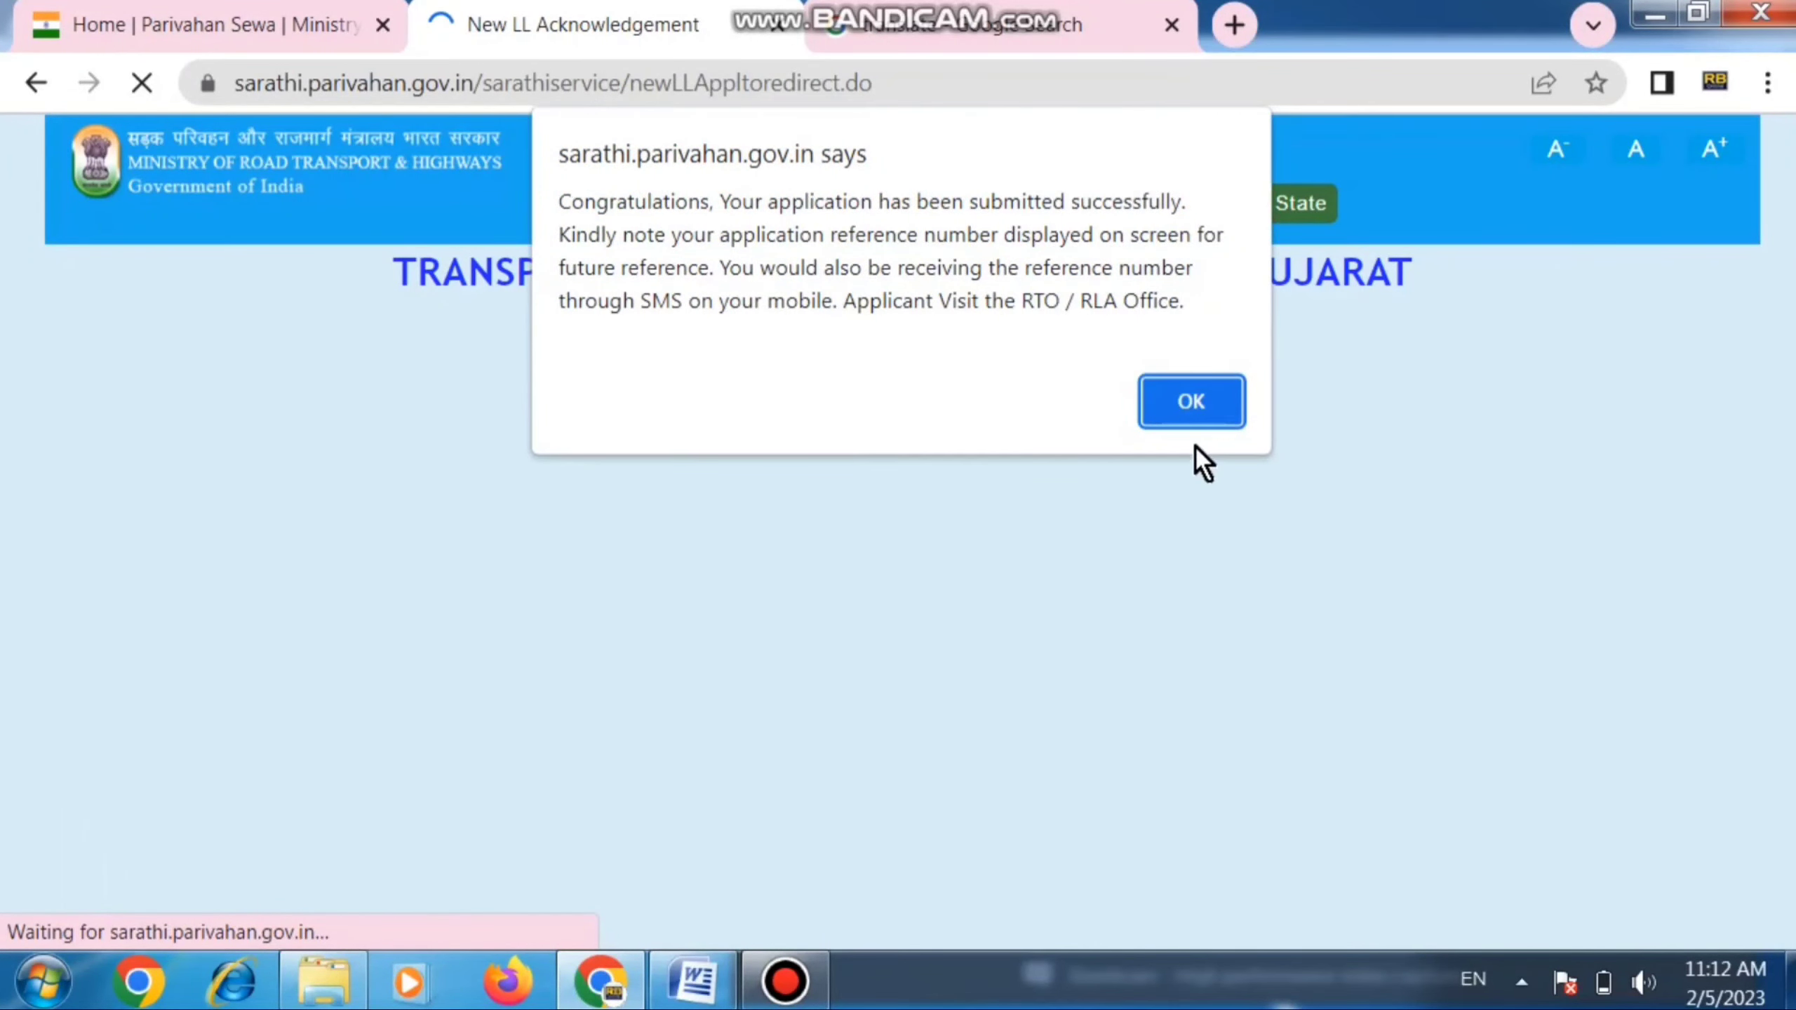
pyautogui.click(1170, 409)
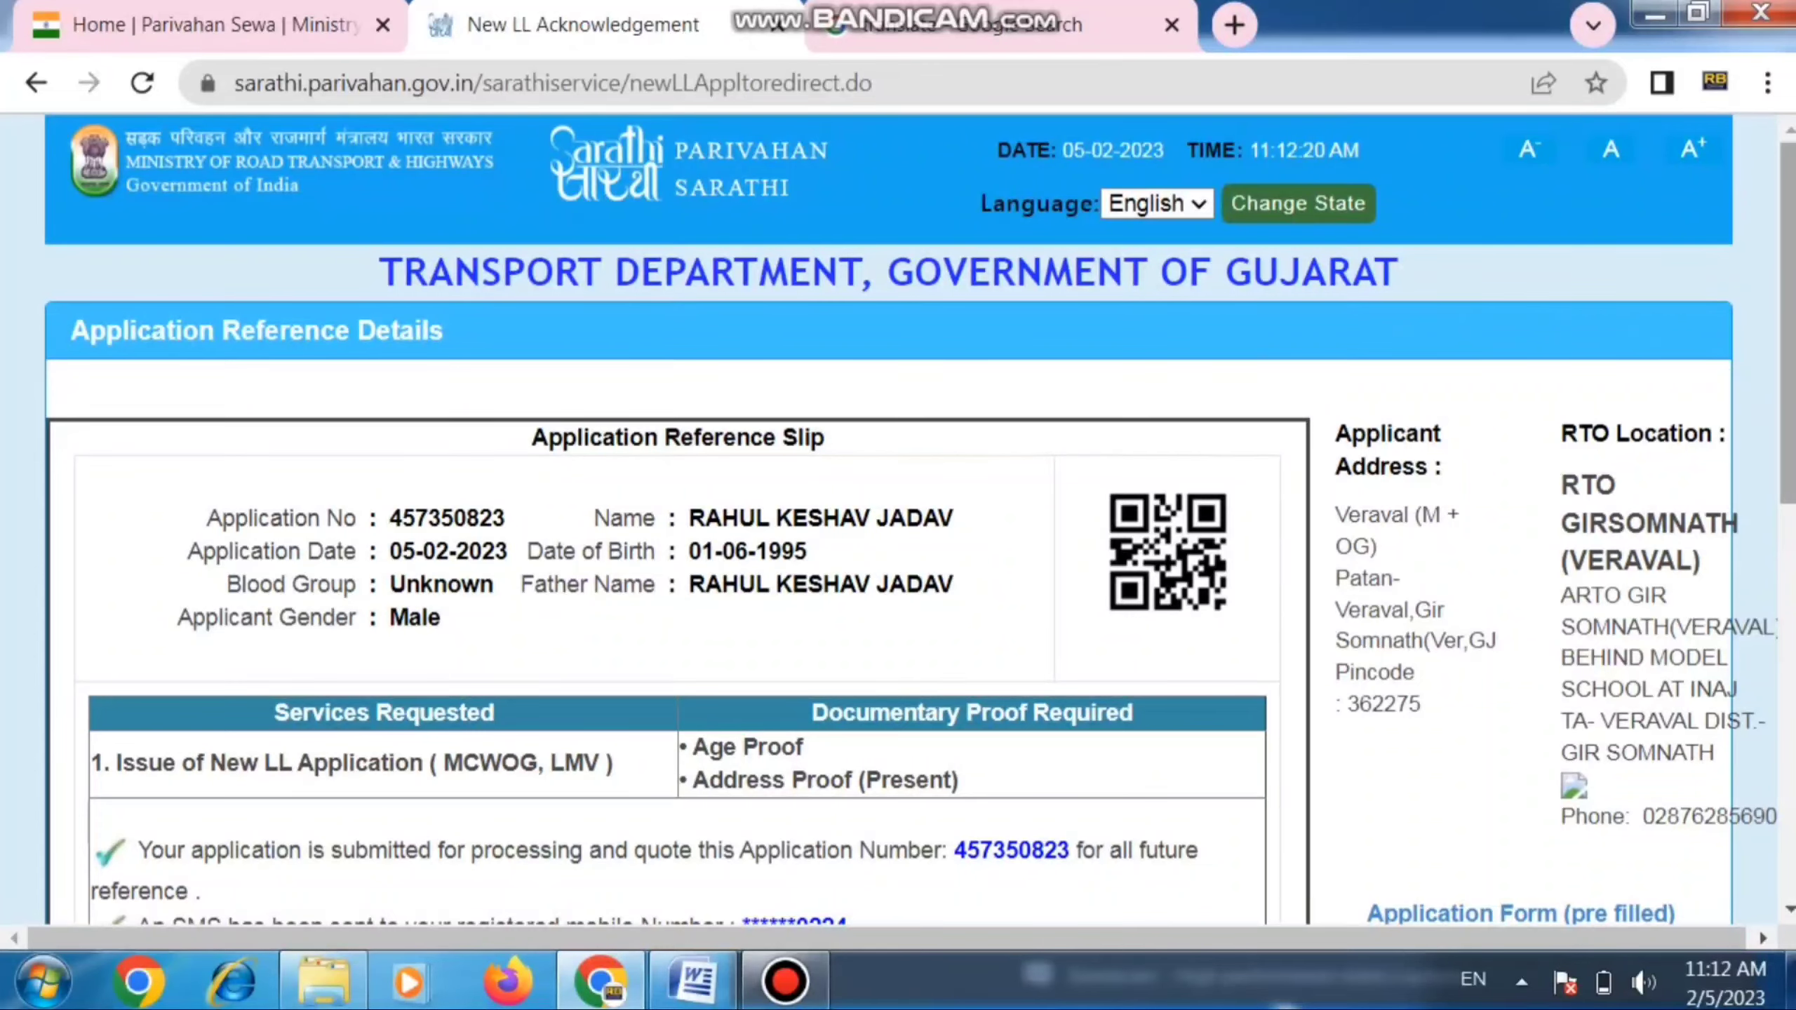
# Select the application number on the reference slip and continue to Application Status
pyautogui.moveTo(1793, 407); pyautogui.dragTo(1794, 516)
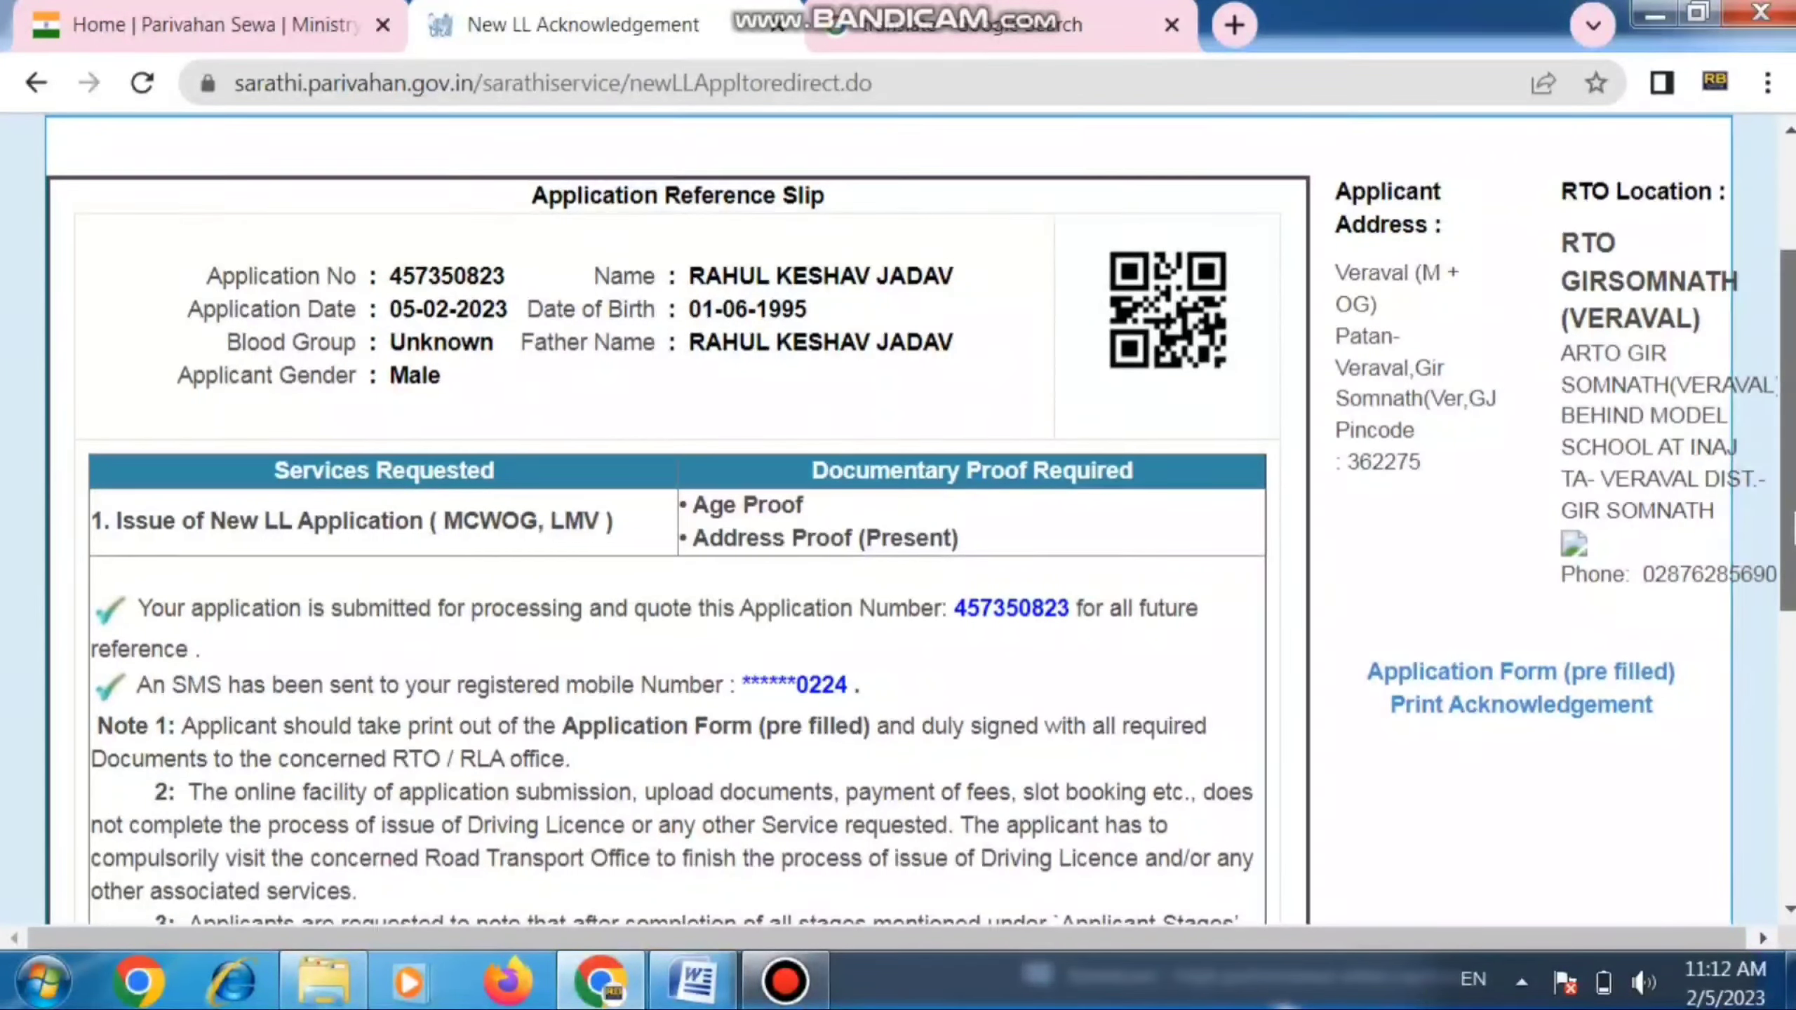
pyautogui.tripleClick(459, 263)
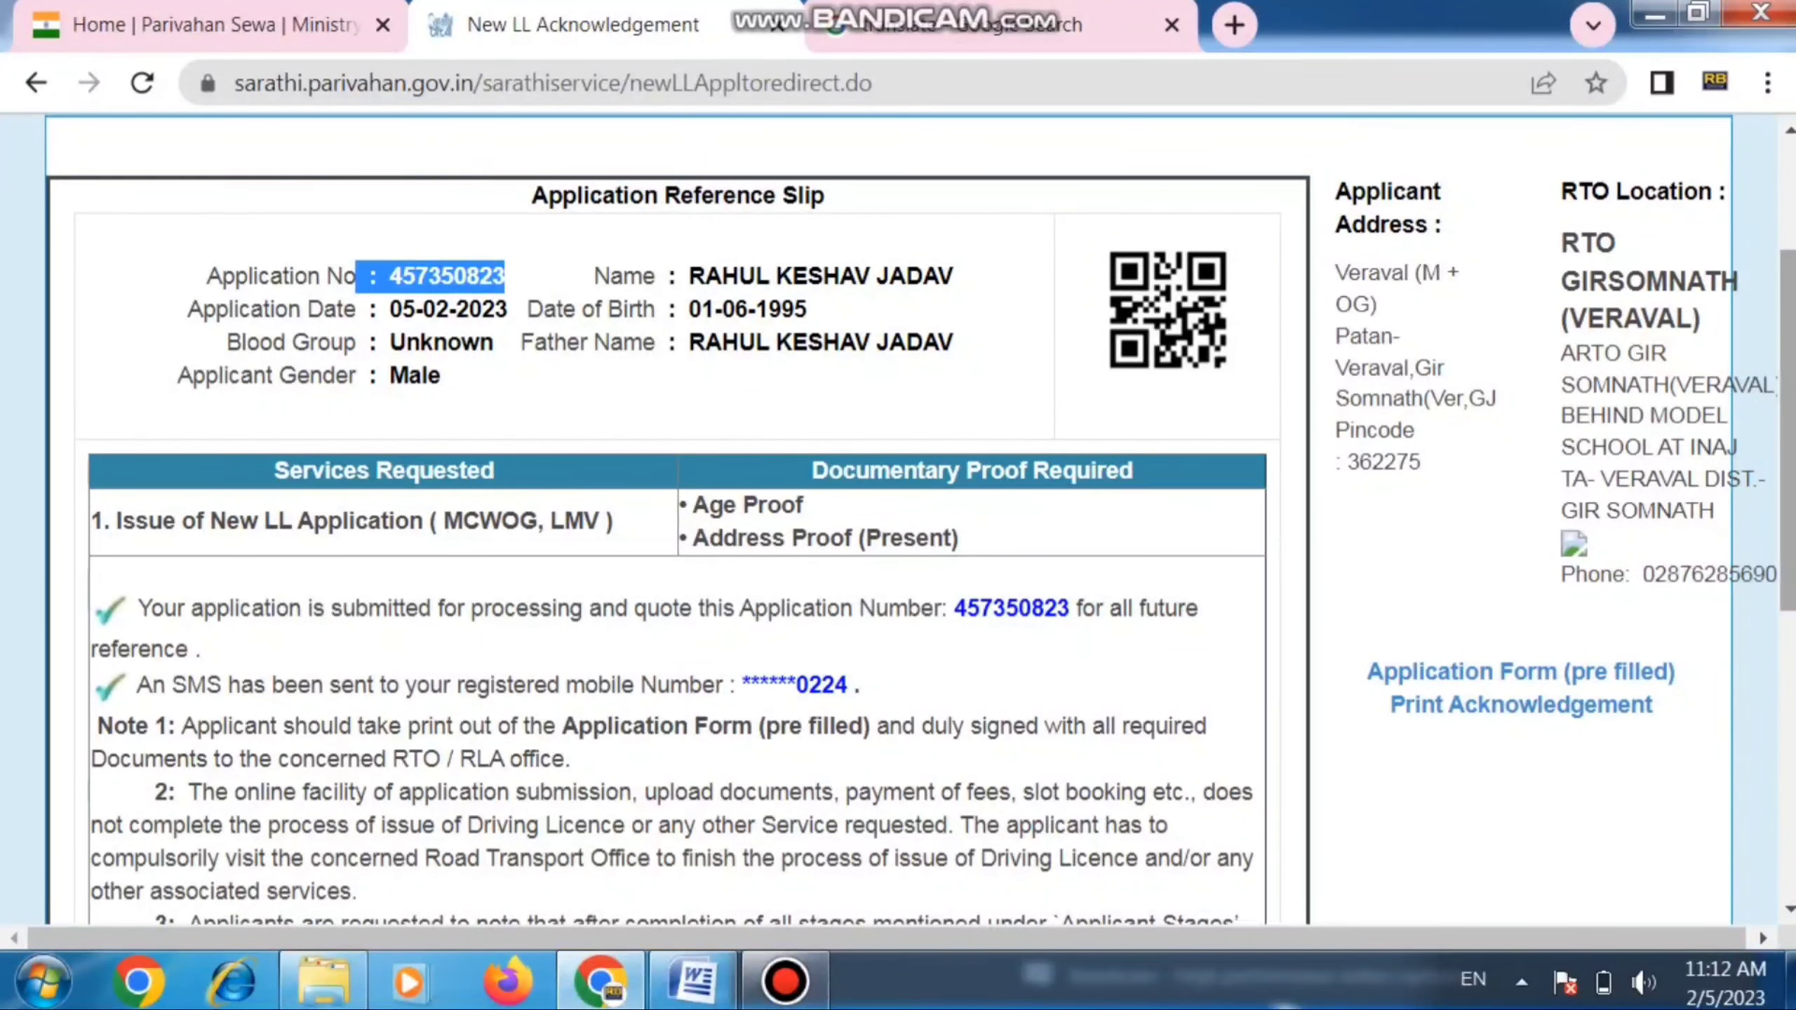
pyautogui.moveTo(1788, 446); pyautogui.dragTo(1790, 655)
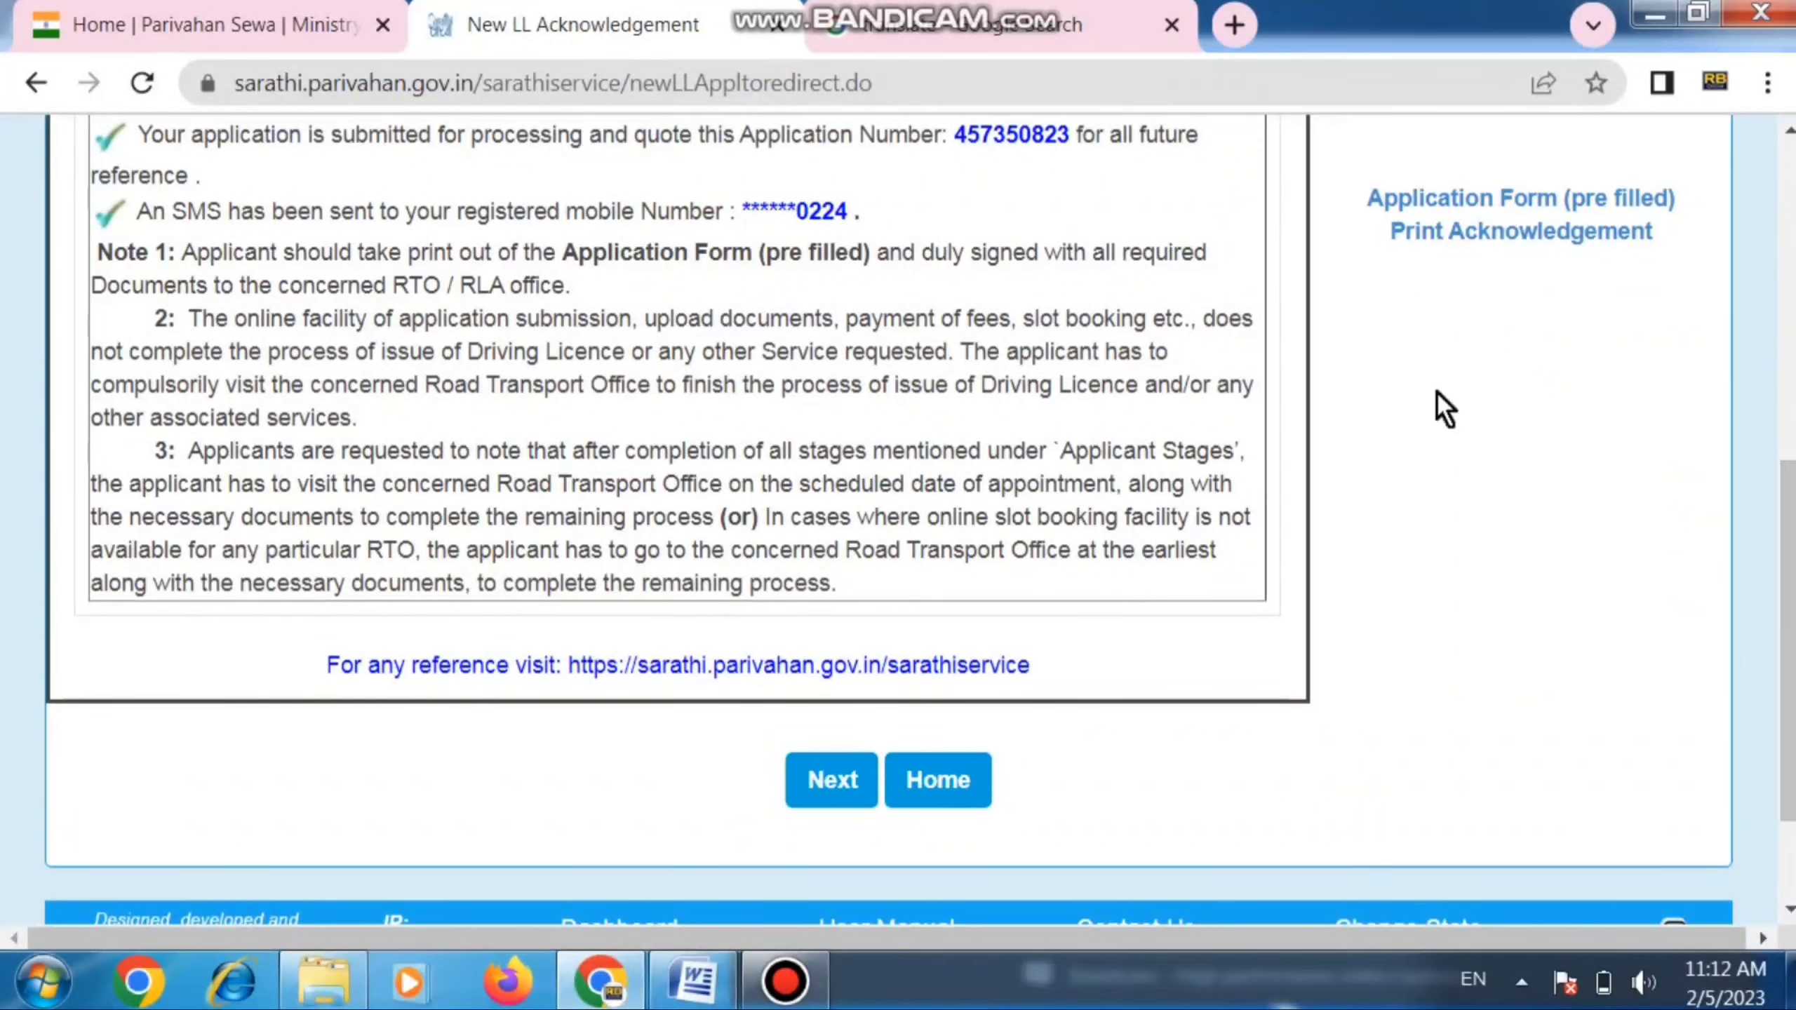
pyautogui.click(846, 811)
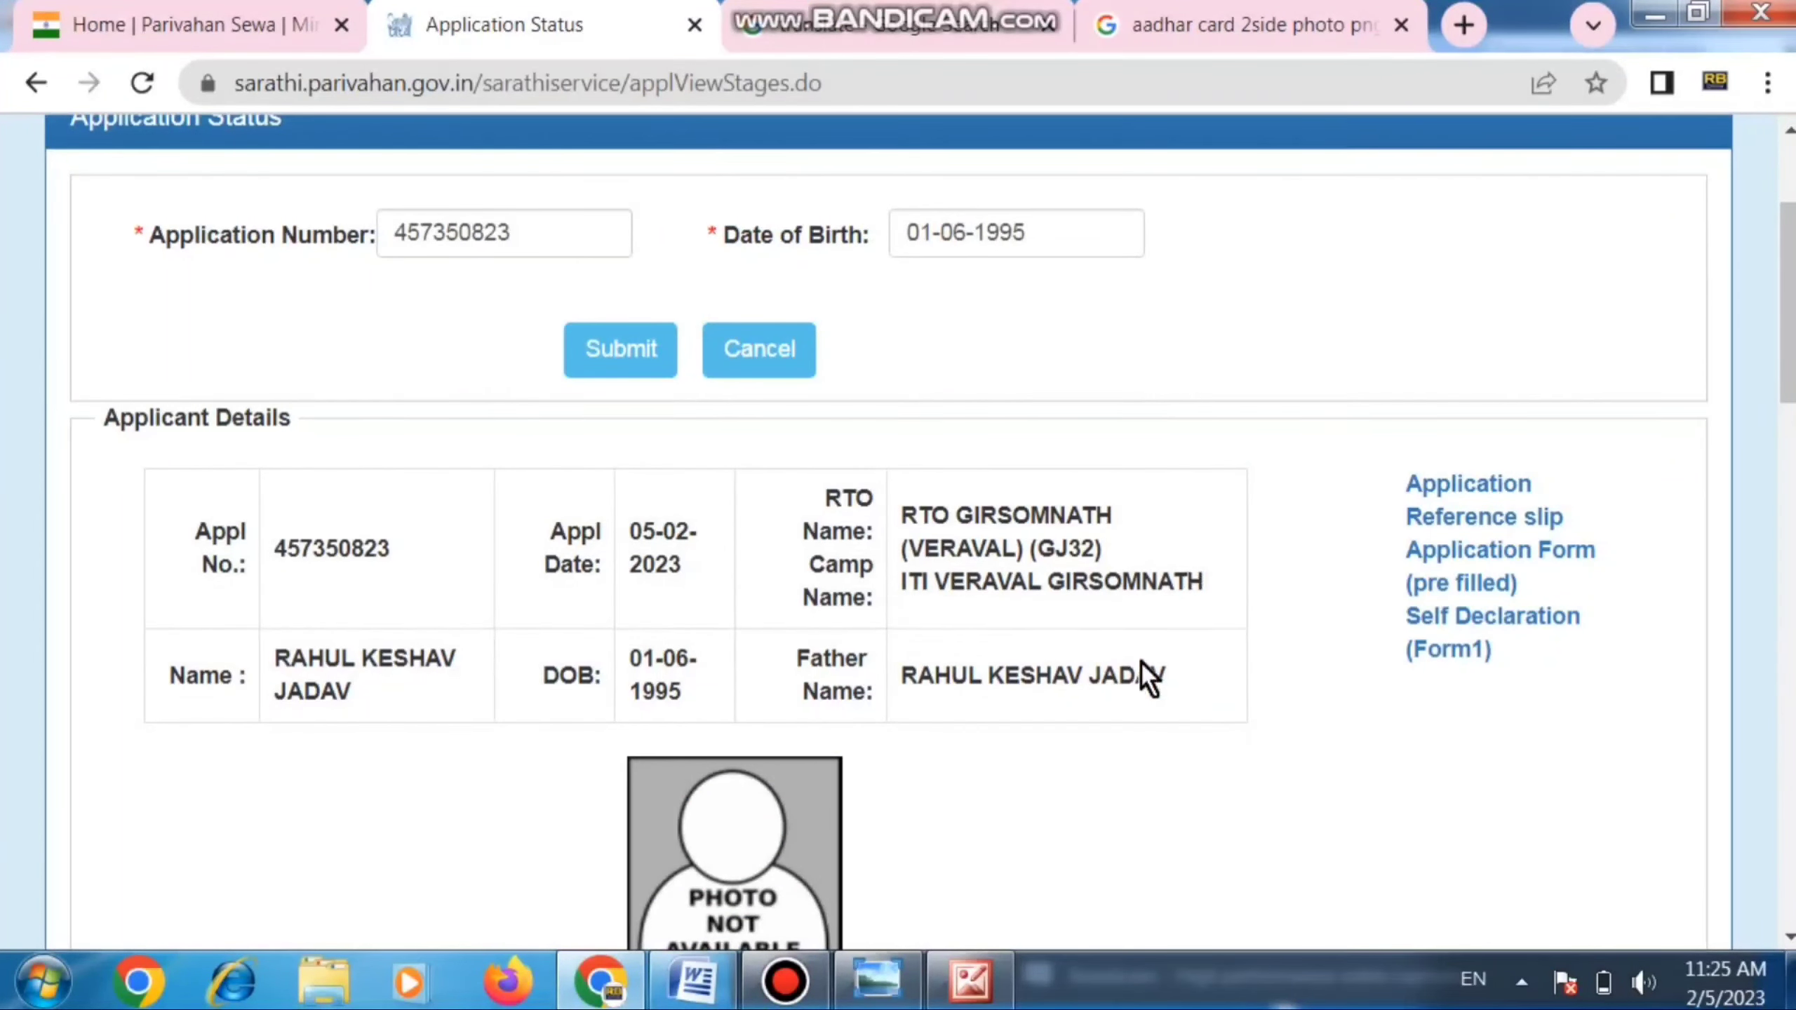
# Review the completed first stage in the stages list and proceed with UPLOAD DOCUMENTS
pyautogui.moveTo(1789, 303); pyautogui.dragTo(1788, 361)
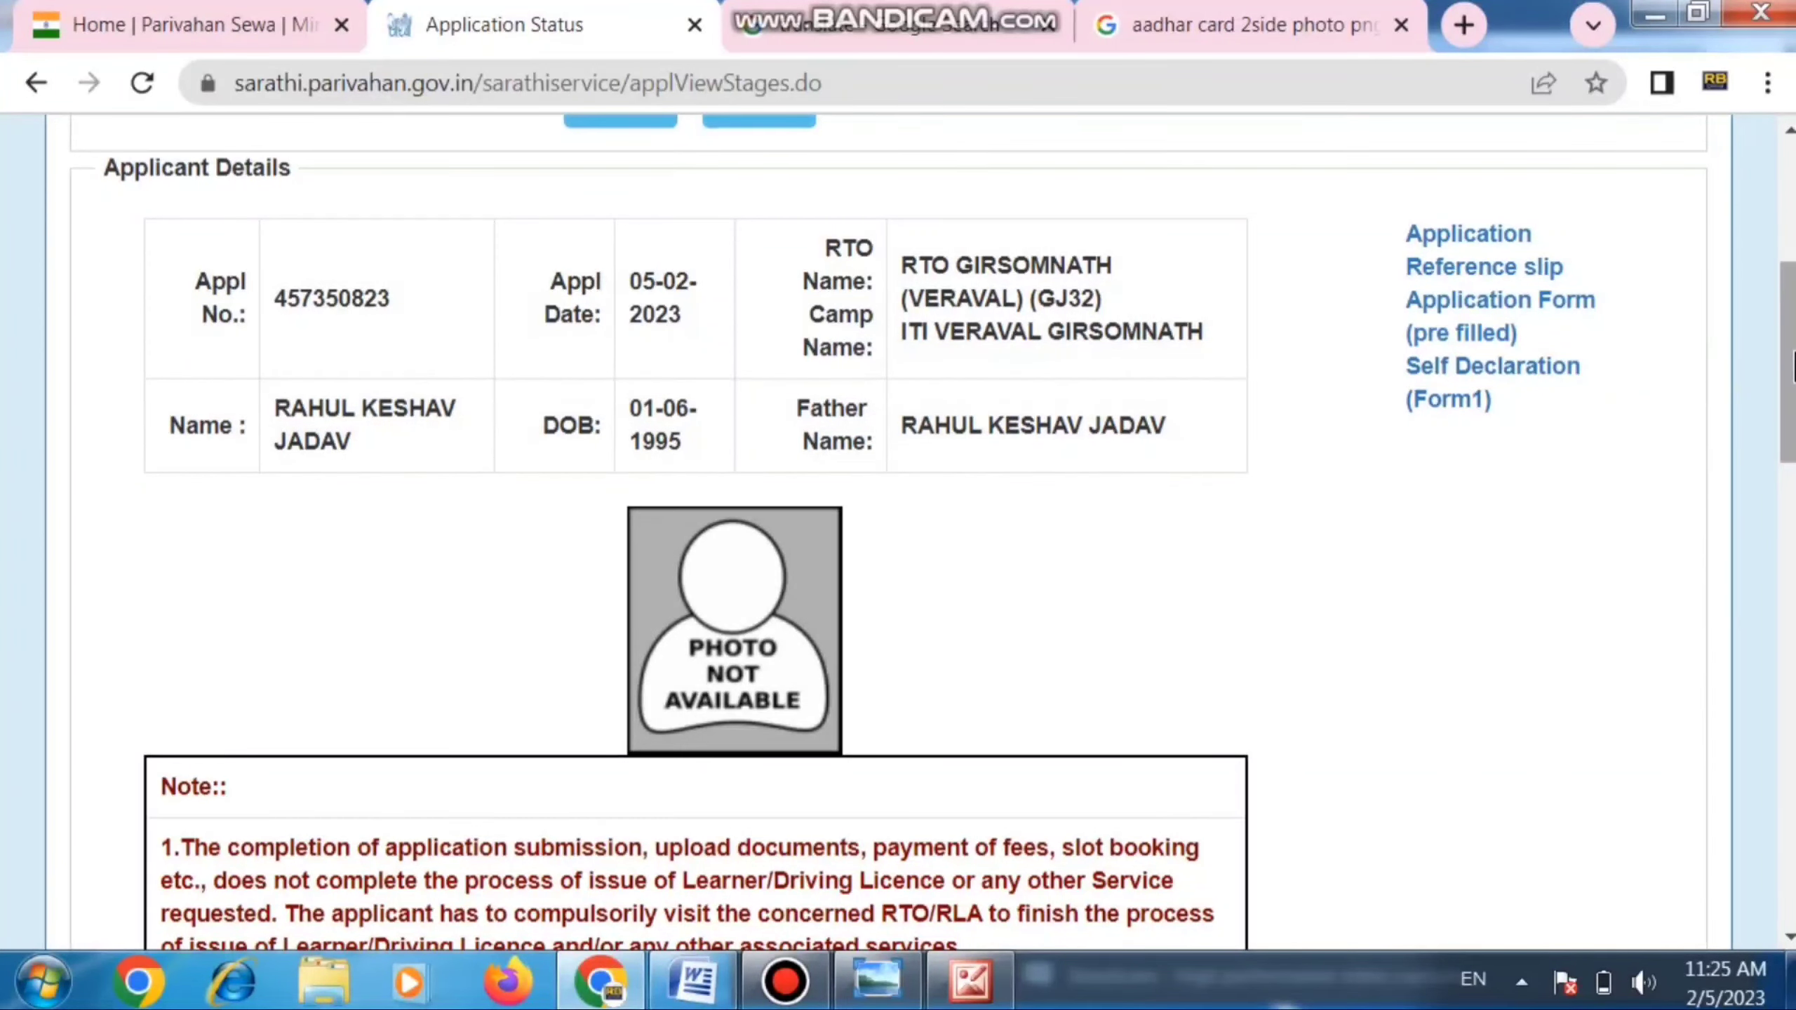
pyautogui.moveTo(1792, 364); pyautogui.dragTo(1791, 635)
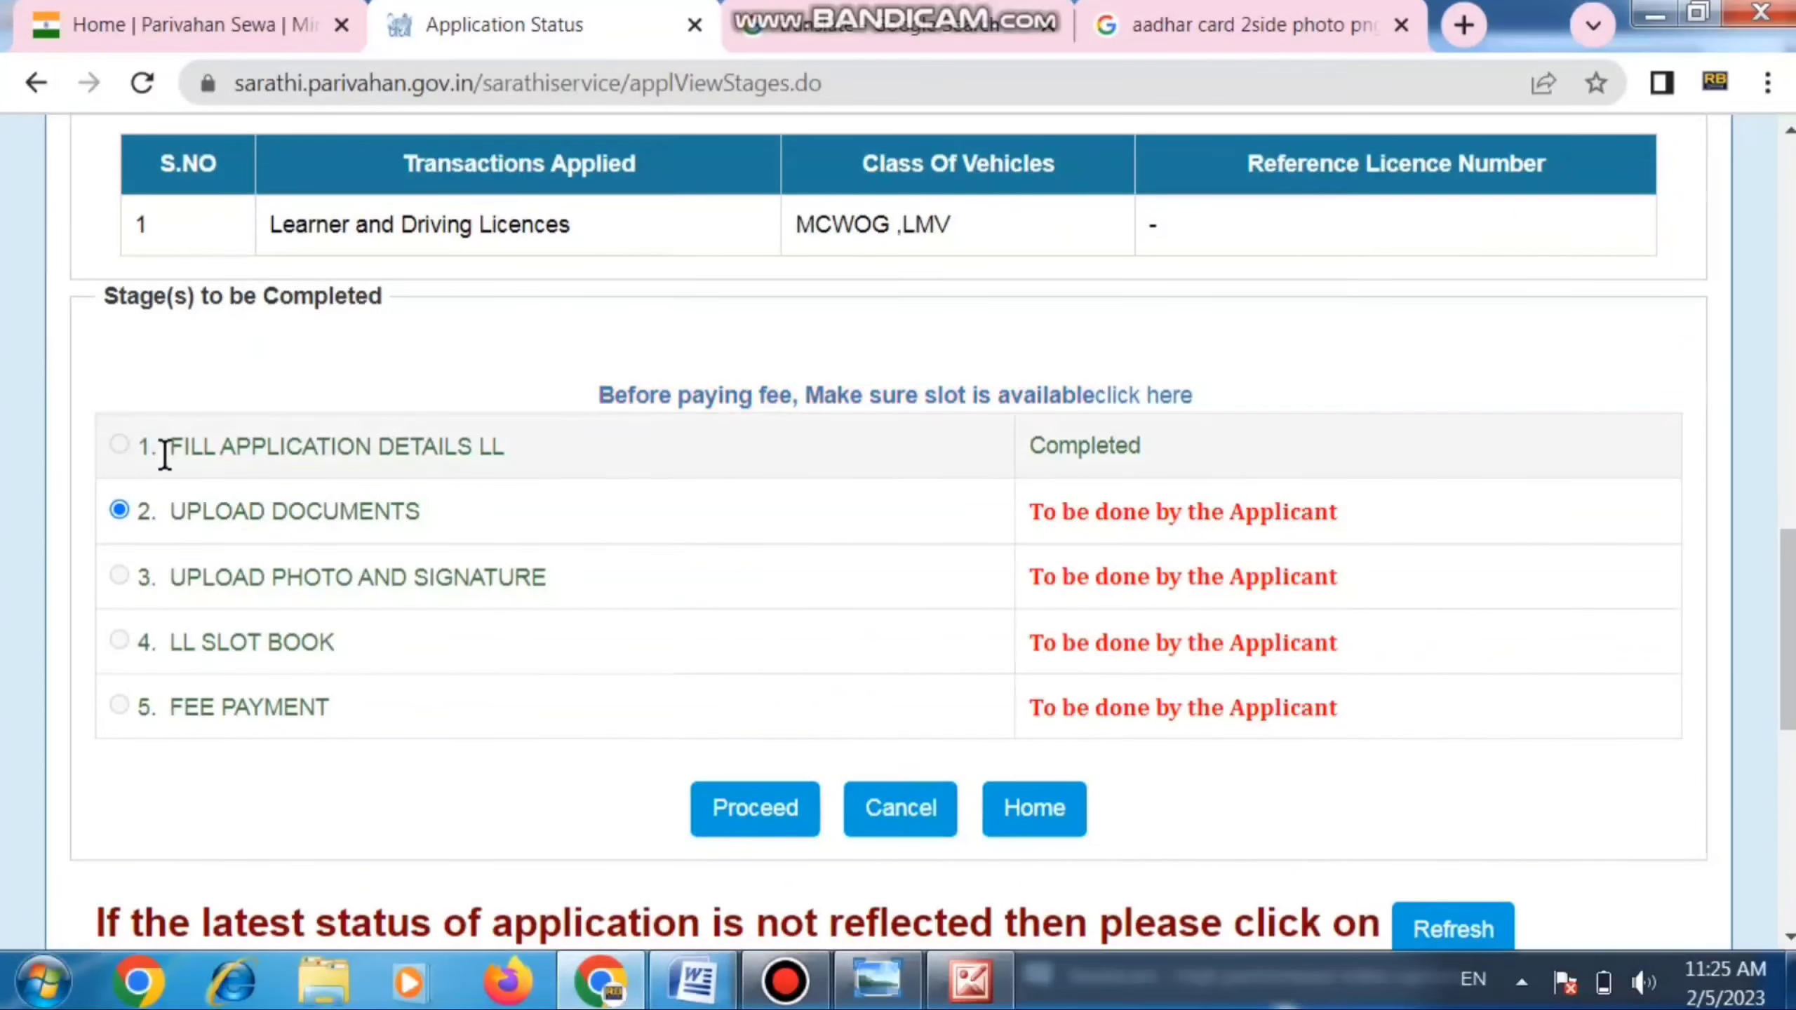
pyautogui.moveTo(166, 451); pyautogui.dragTo(553, 465)
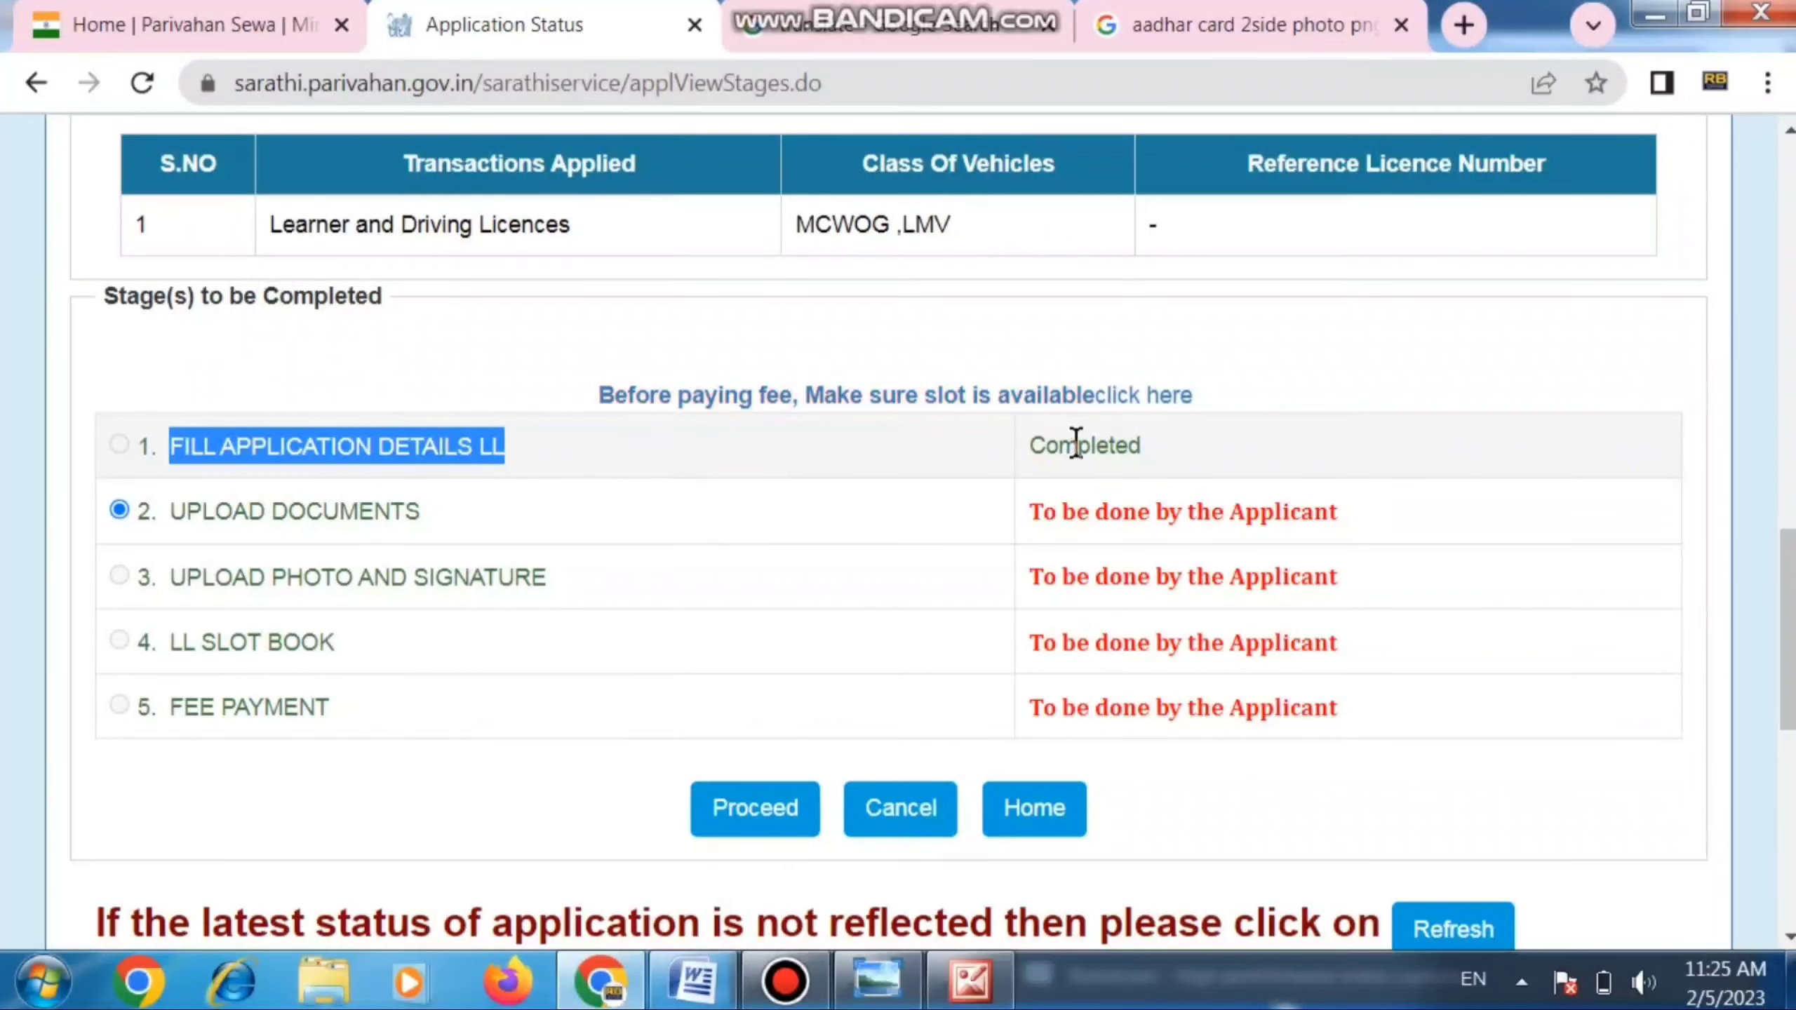
pyautogui.moveTo(1076, 446); pyautogui.dragTo(1188, 460)
pyautogui.click(1187, 461)
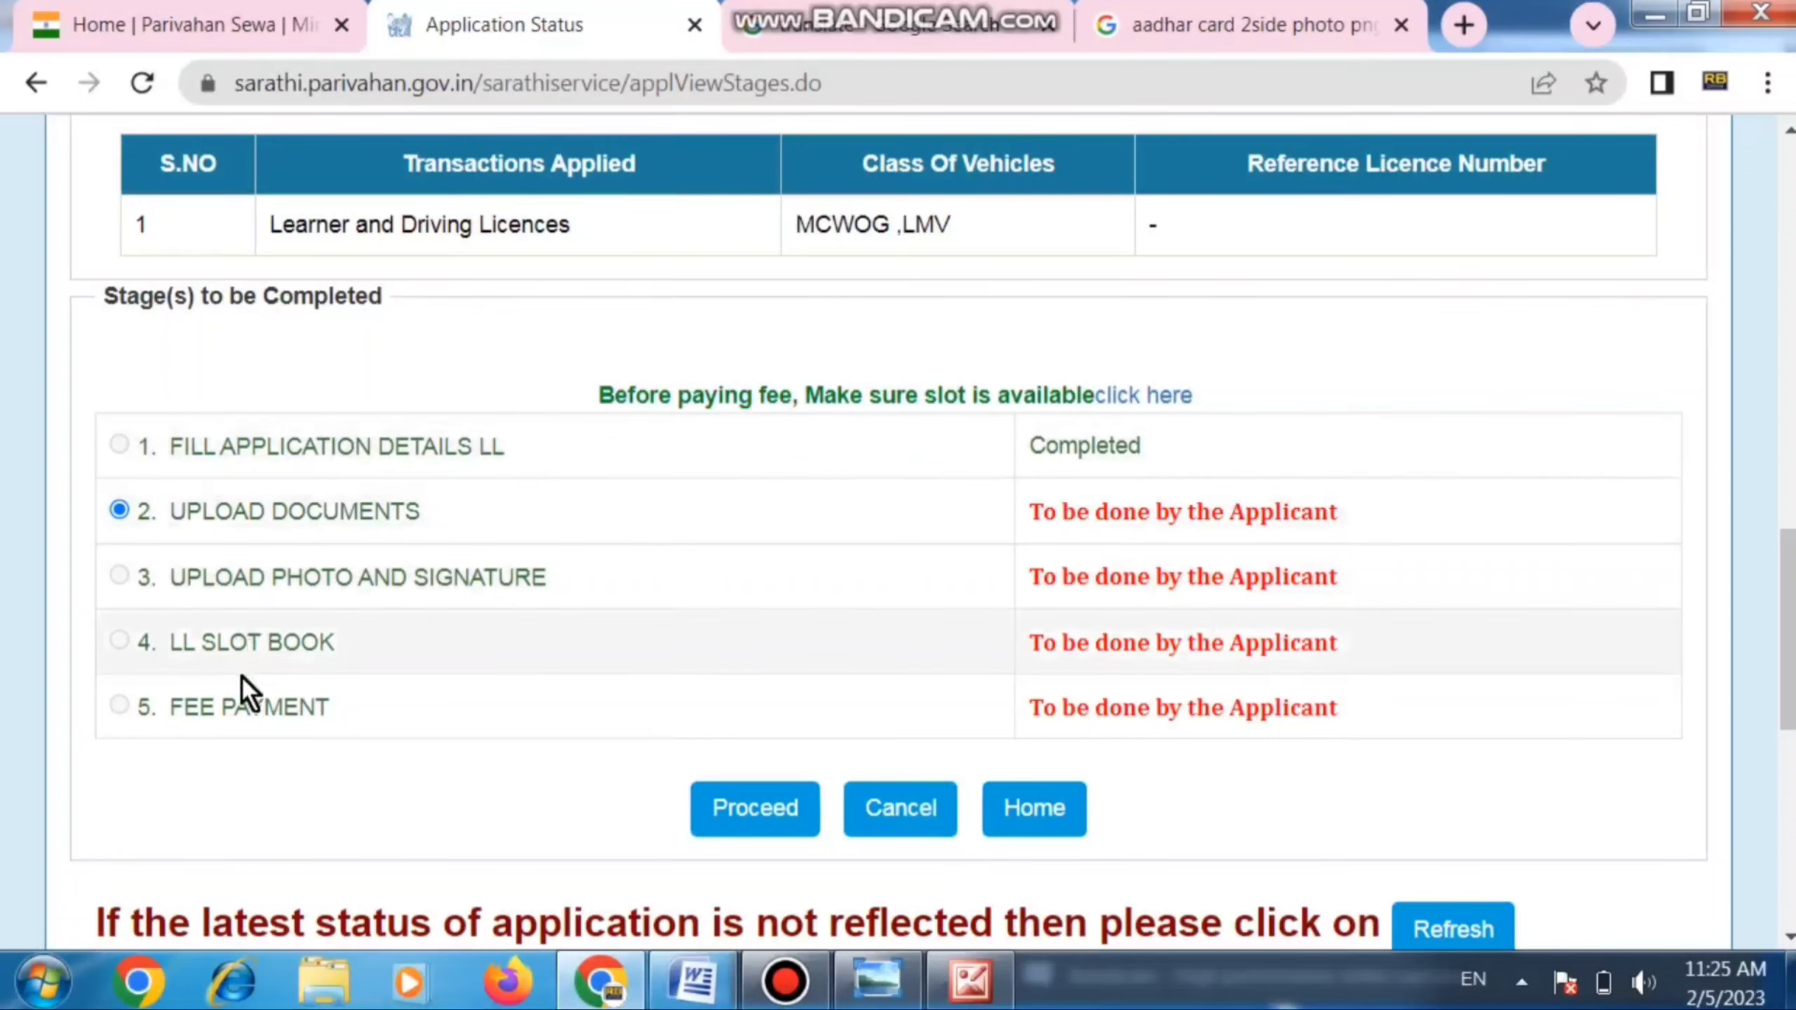
pyautogui.click(710, 810)
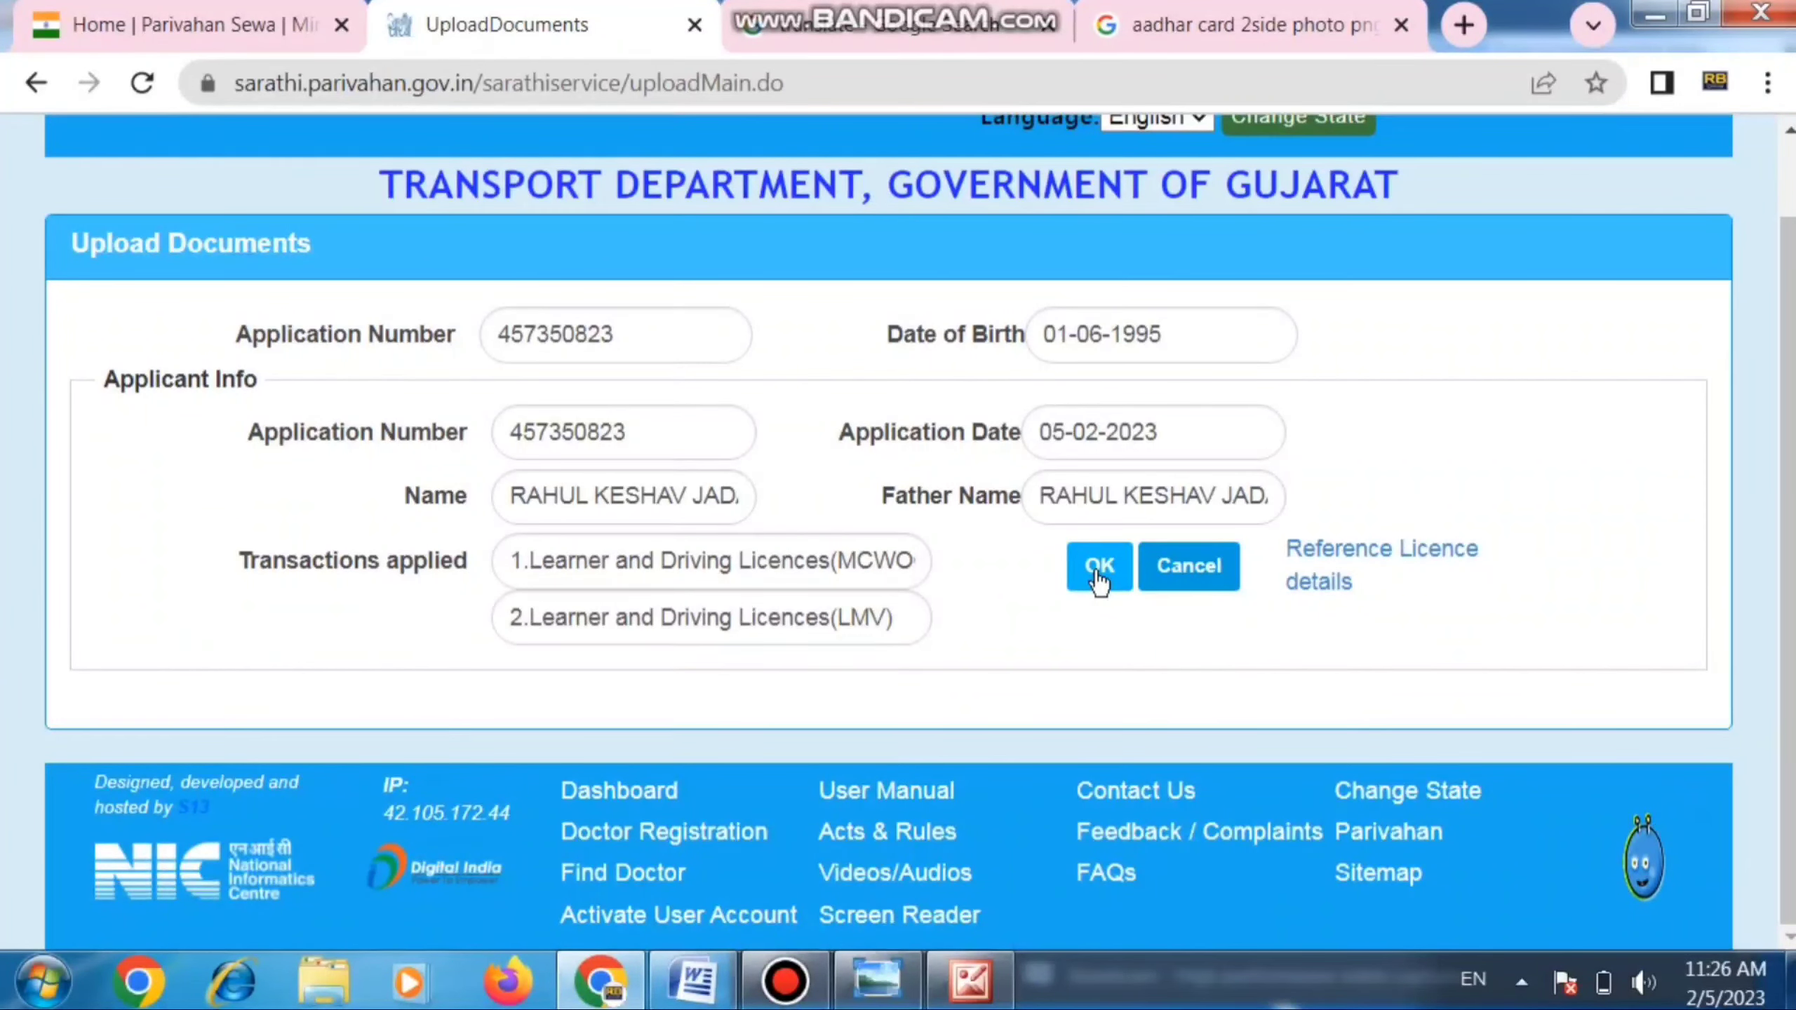
# Confirm the applicant information to list the required documents
pyautogui.click(1098, 576)
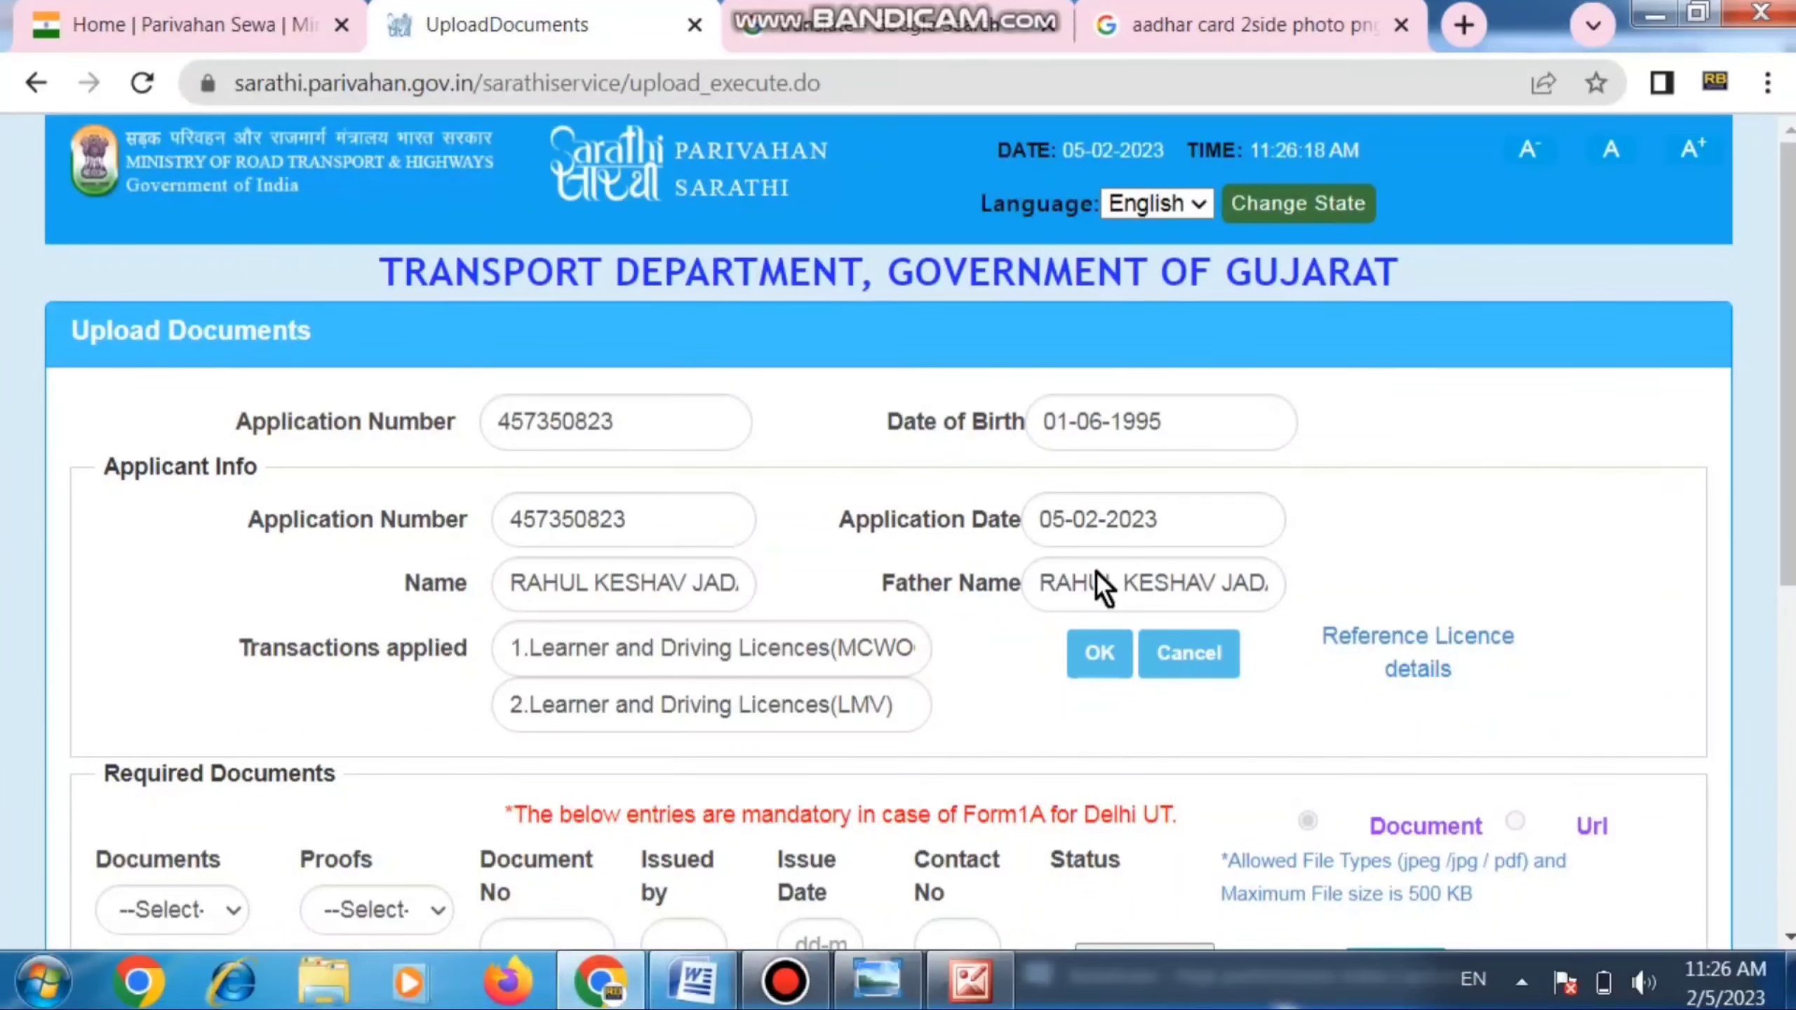
pyautogui.scroll(-1, 1788, 587)
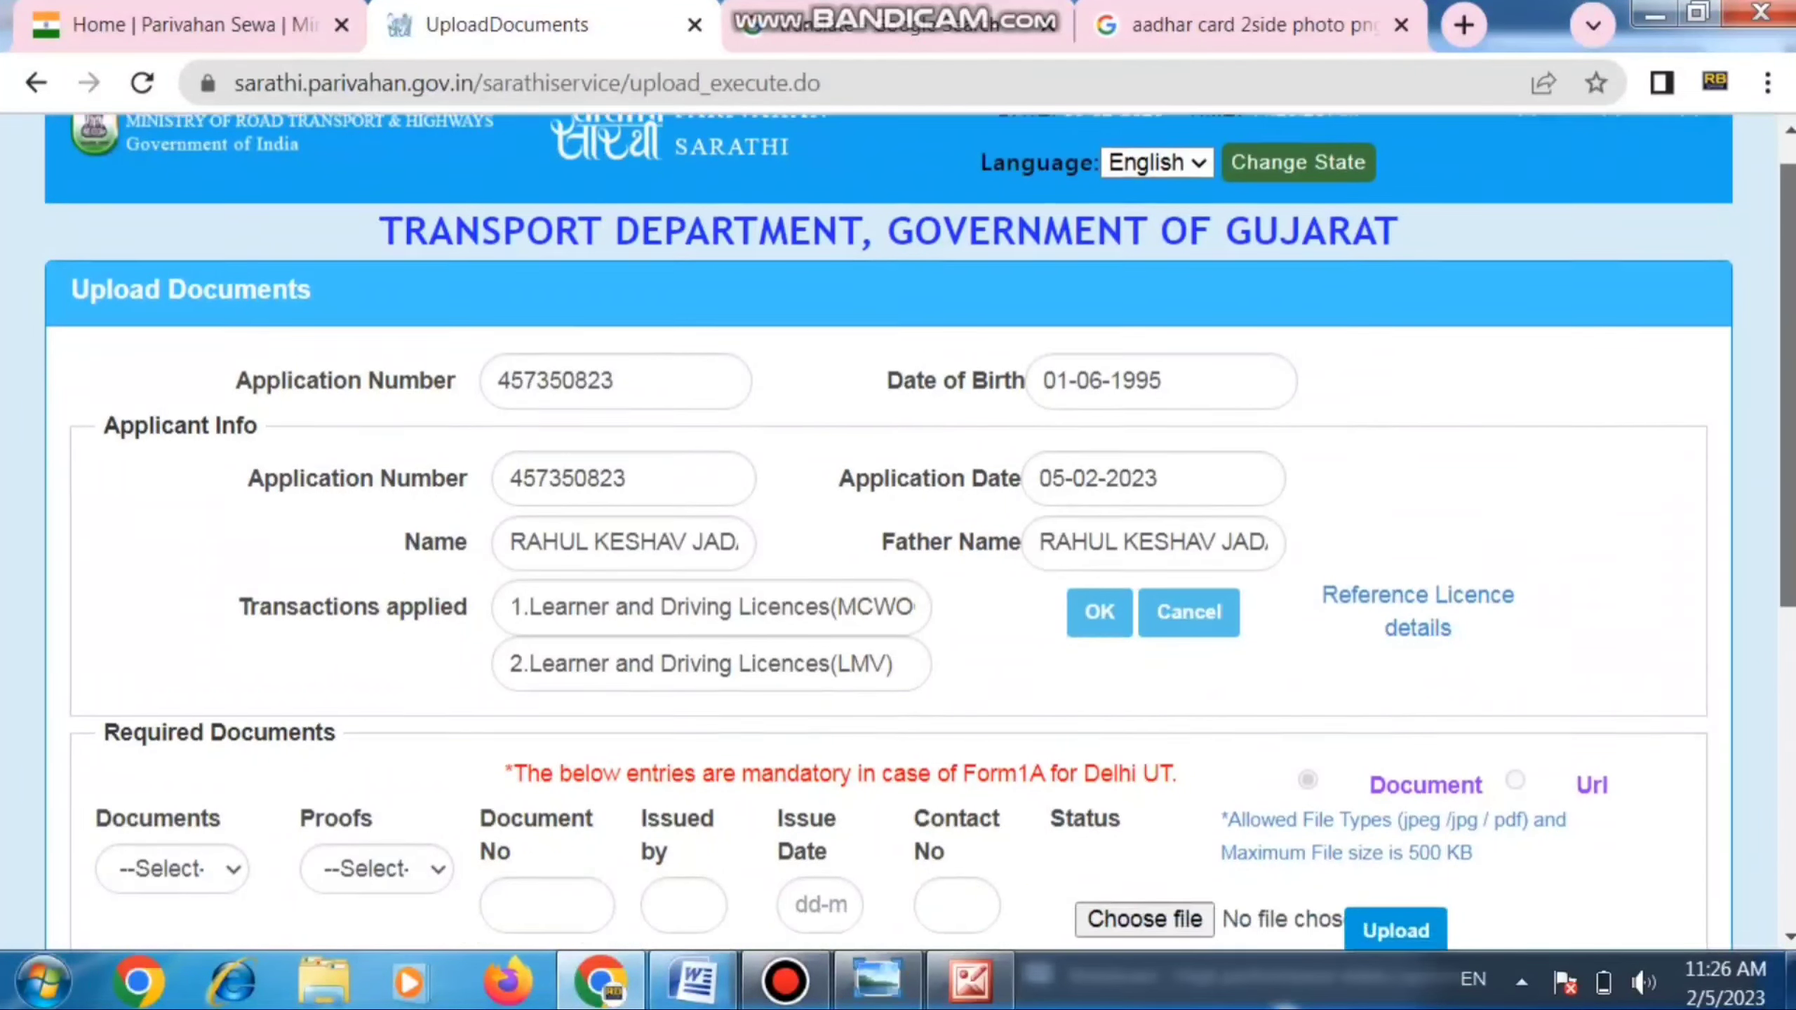
pyautogui.scroll(-4, 898, 530)
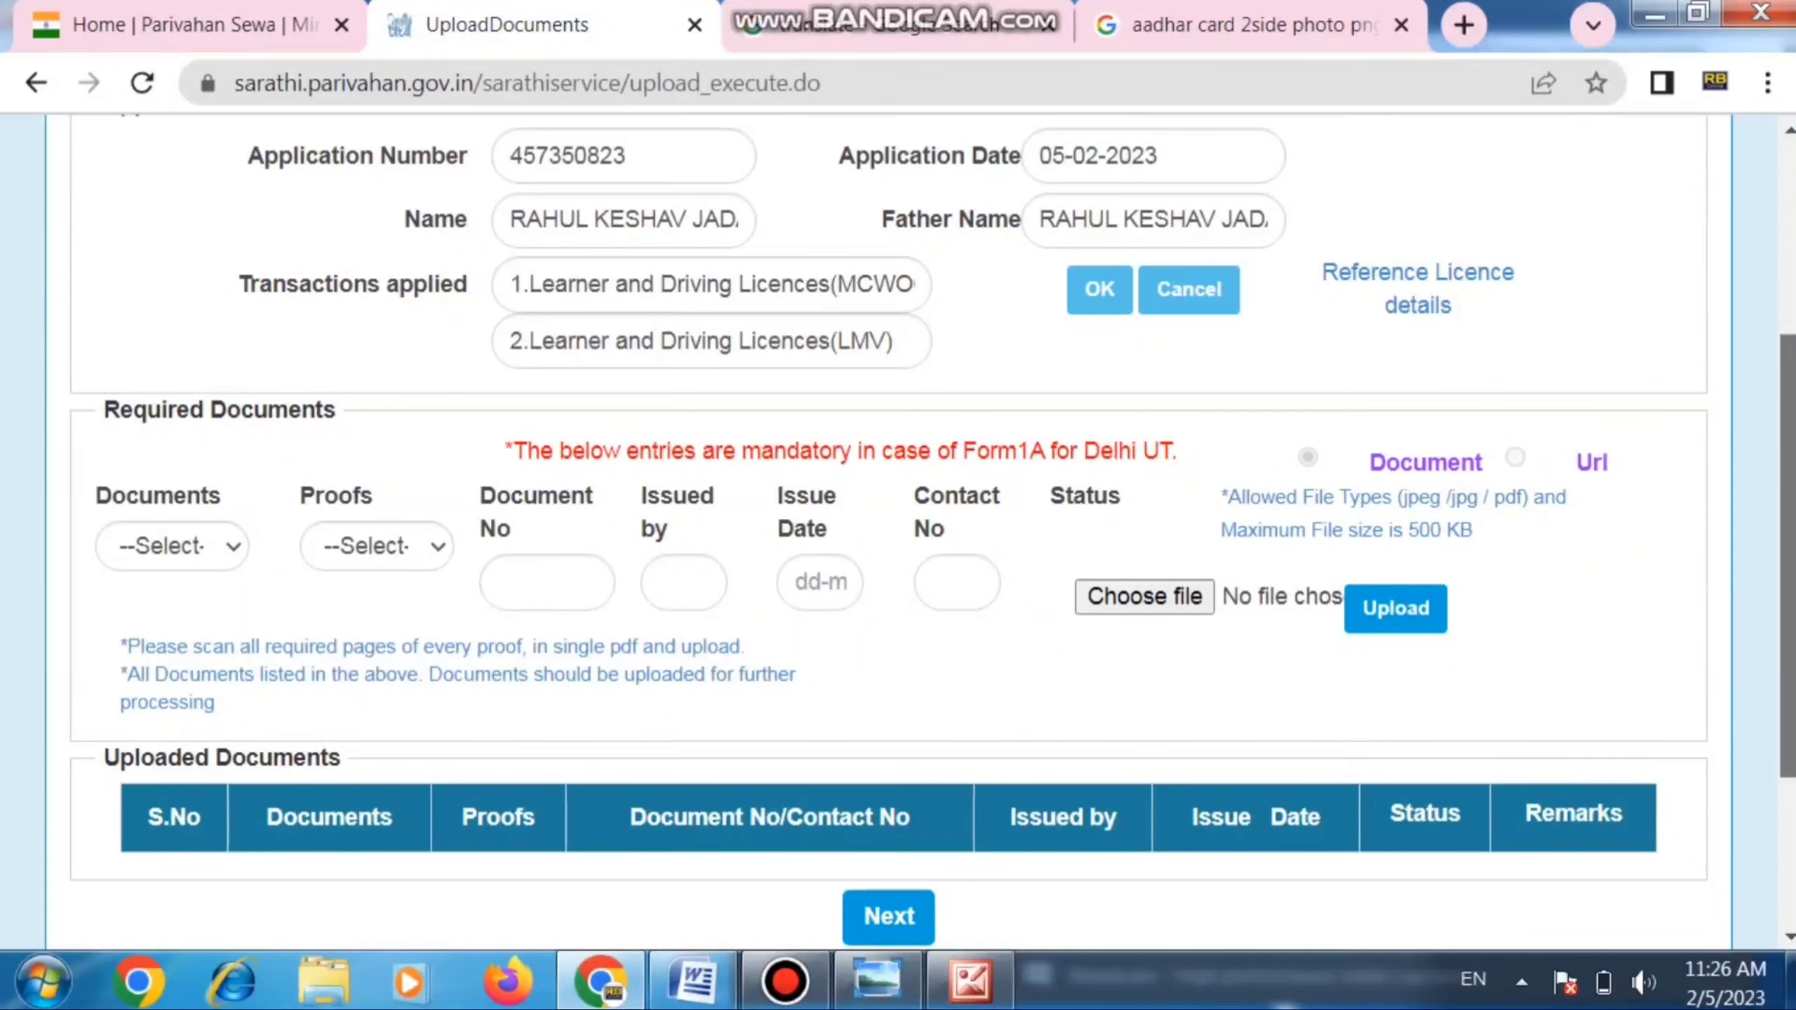
pyautogui.scroll(2, 898, 530)
pyautogui.scroll(-3, 898, 530)
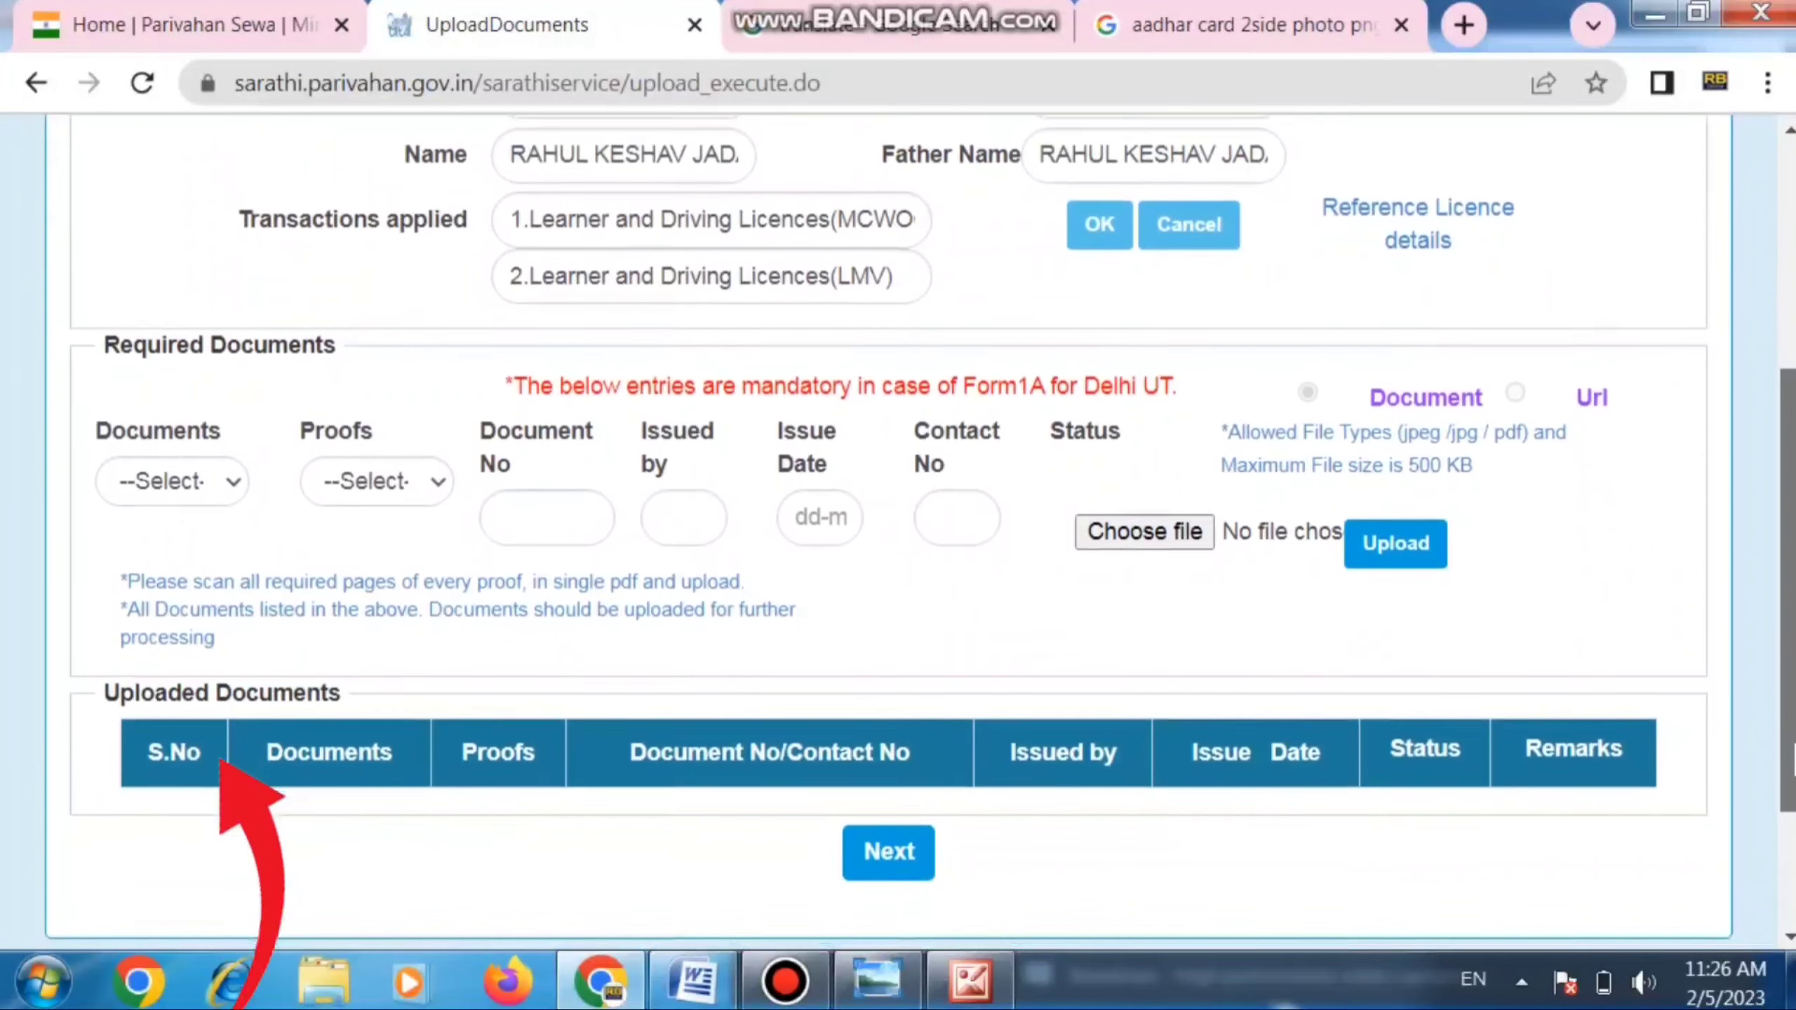
pyautogui.moveTo(1794, 744); pyautogui.dragTo(1794, 760)
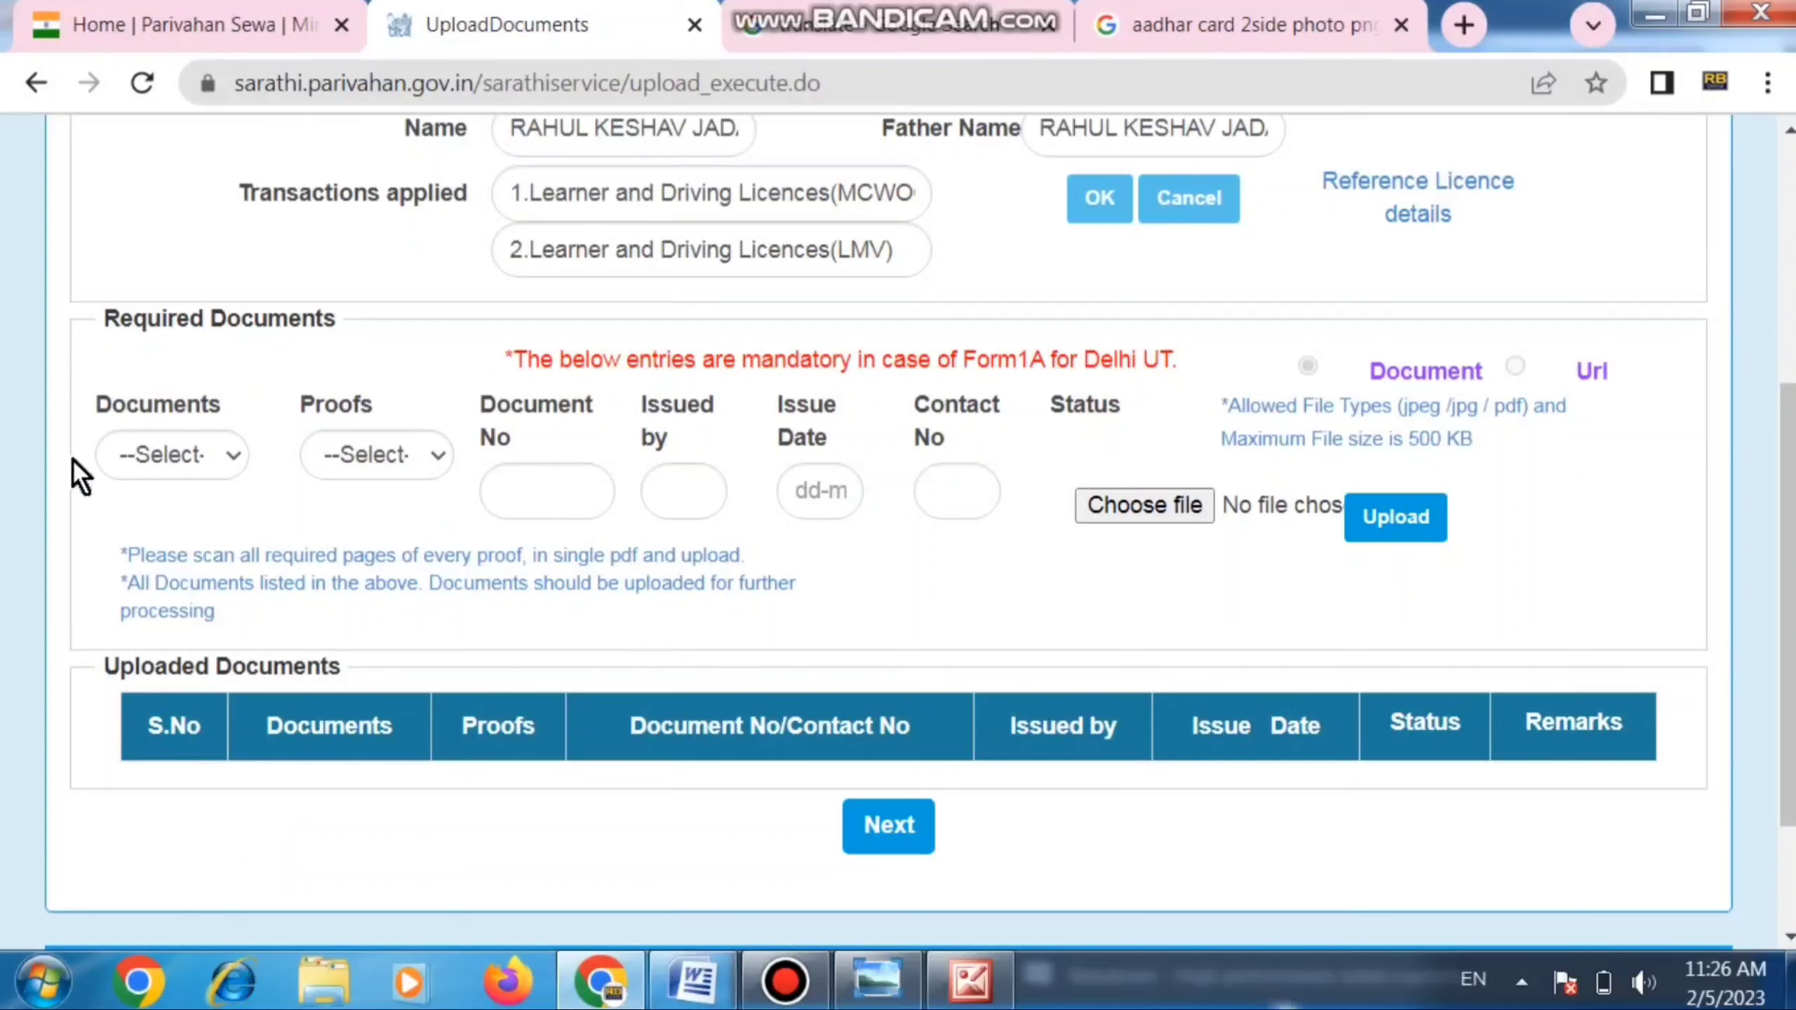
# Choose Age Proof as document type with Photo ID Card issued by Central/State Govt as proof
pyautogui.click(144, 448)
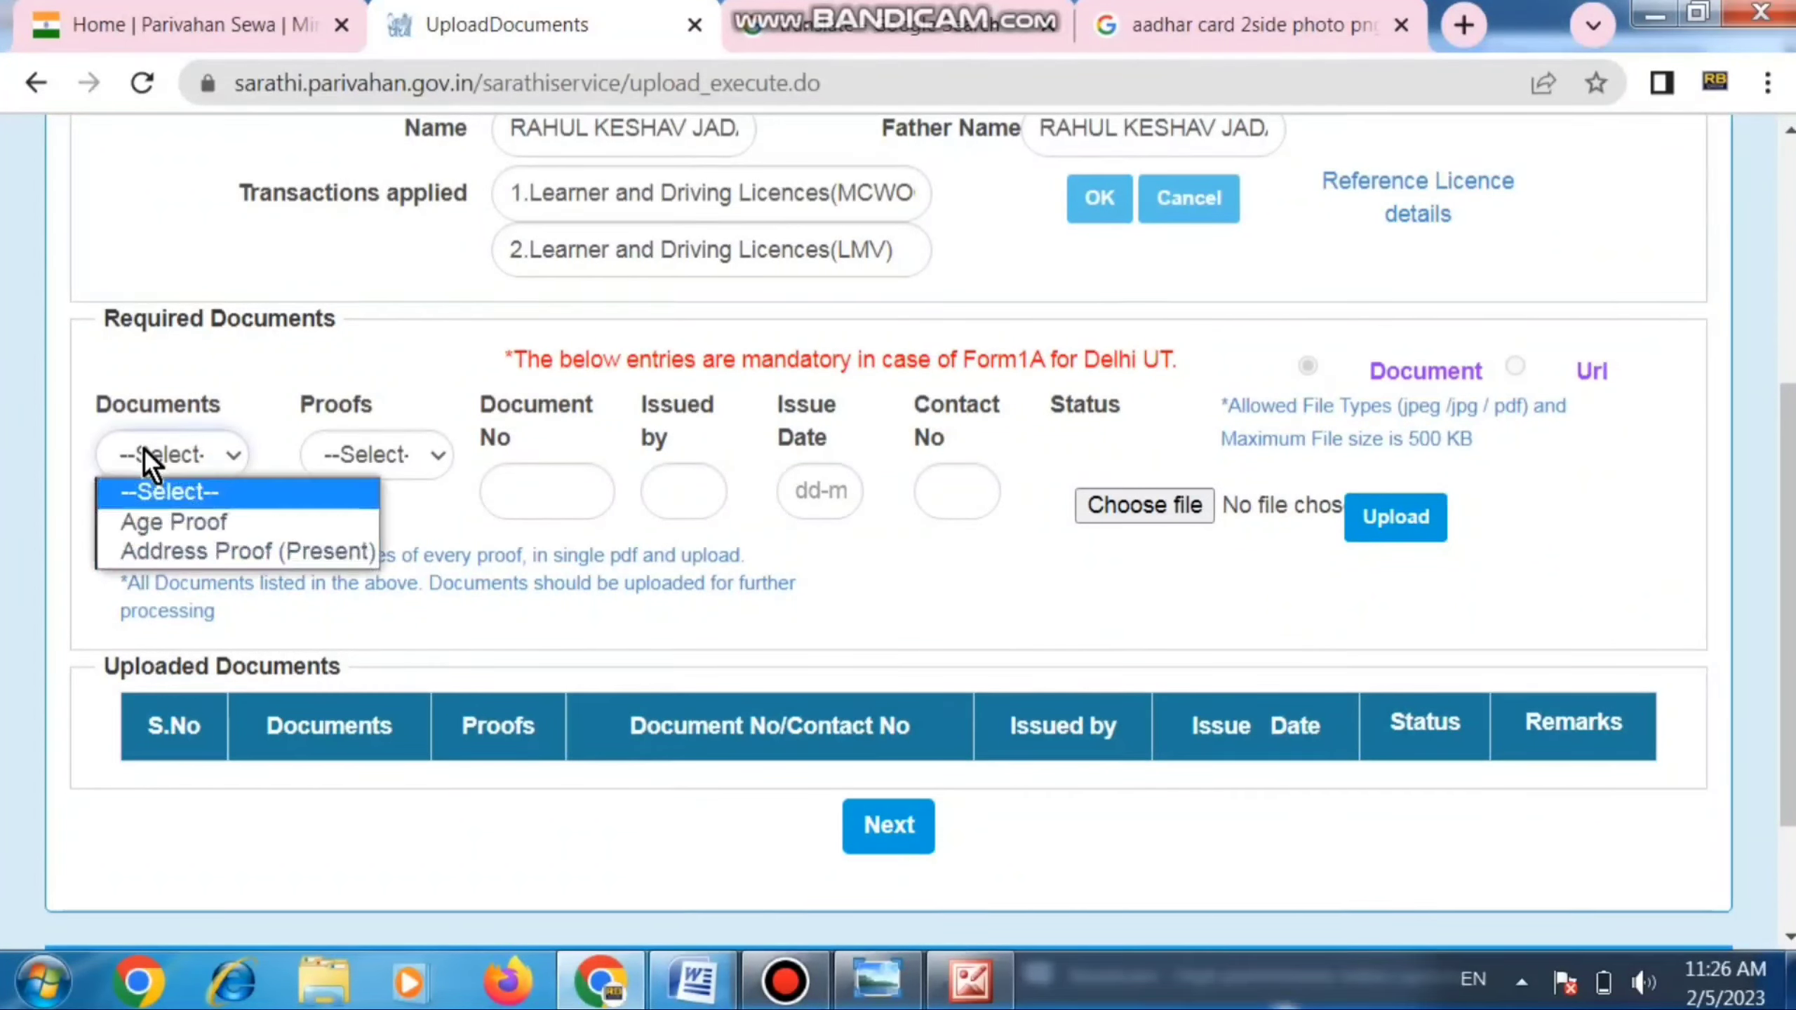
pyautogui.click(151, 525)
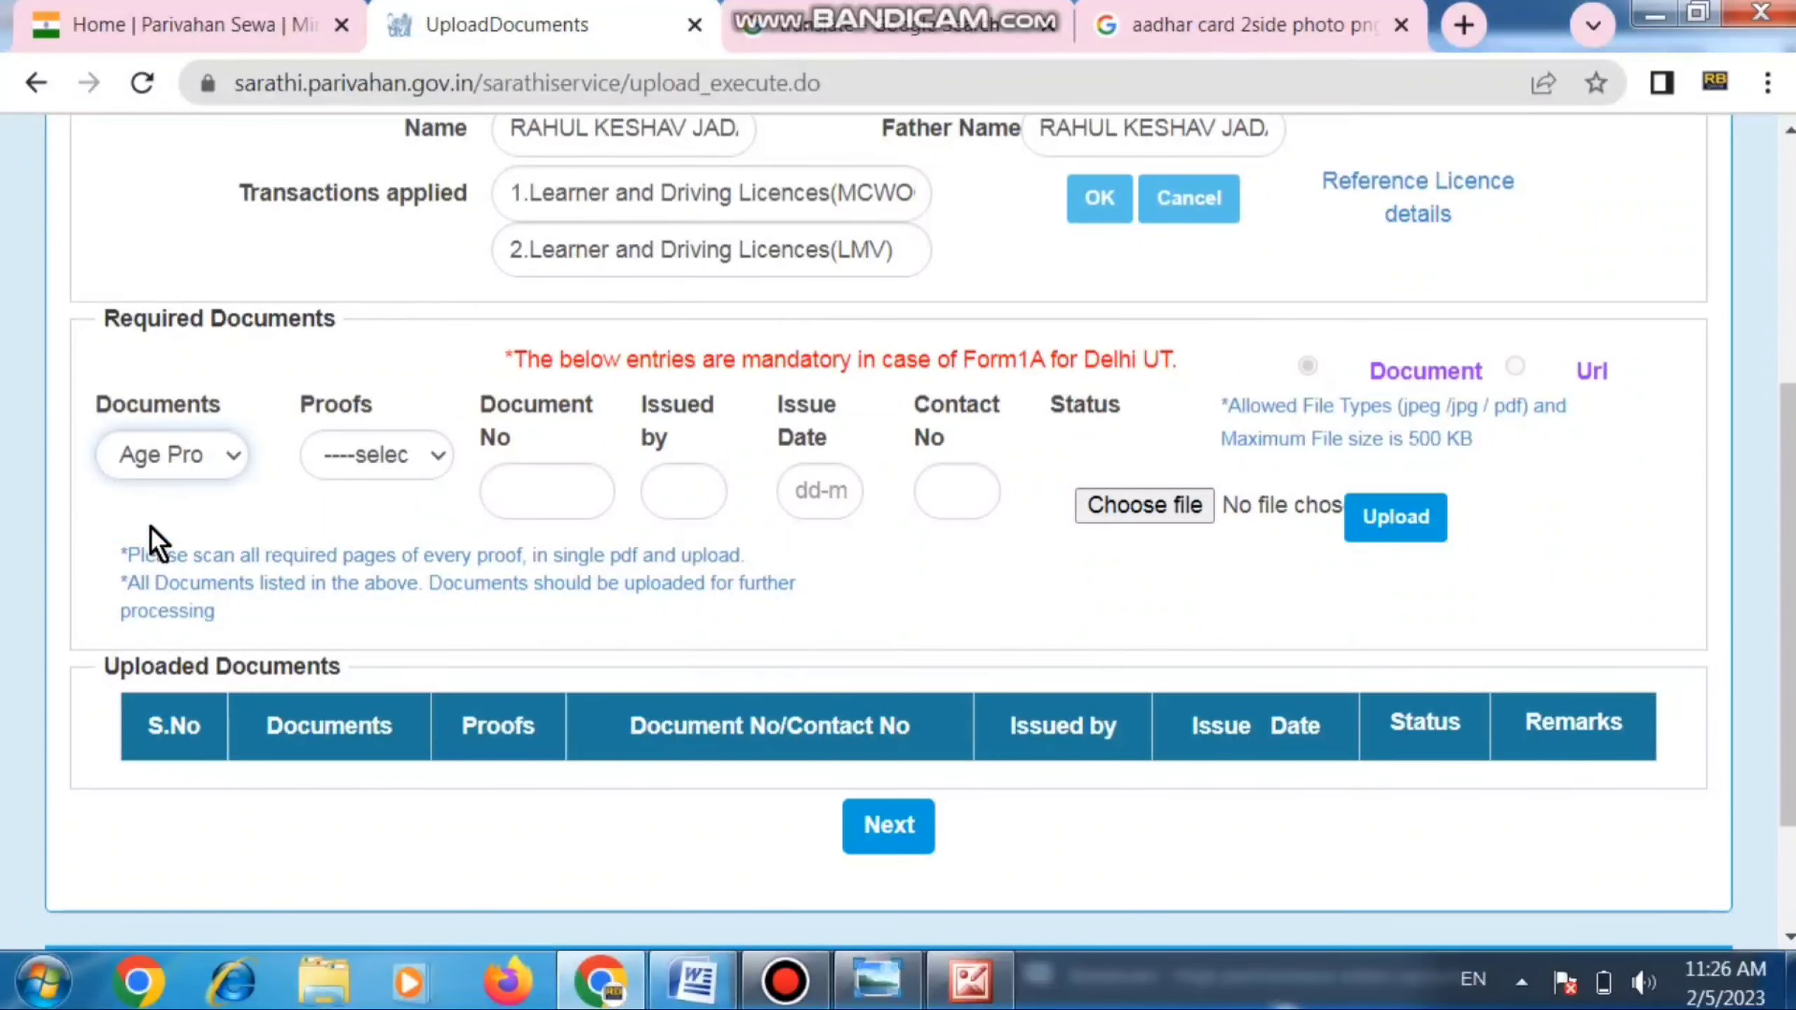
pyautogui.click(368, 454)
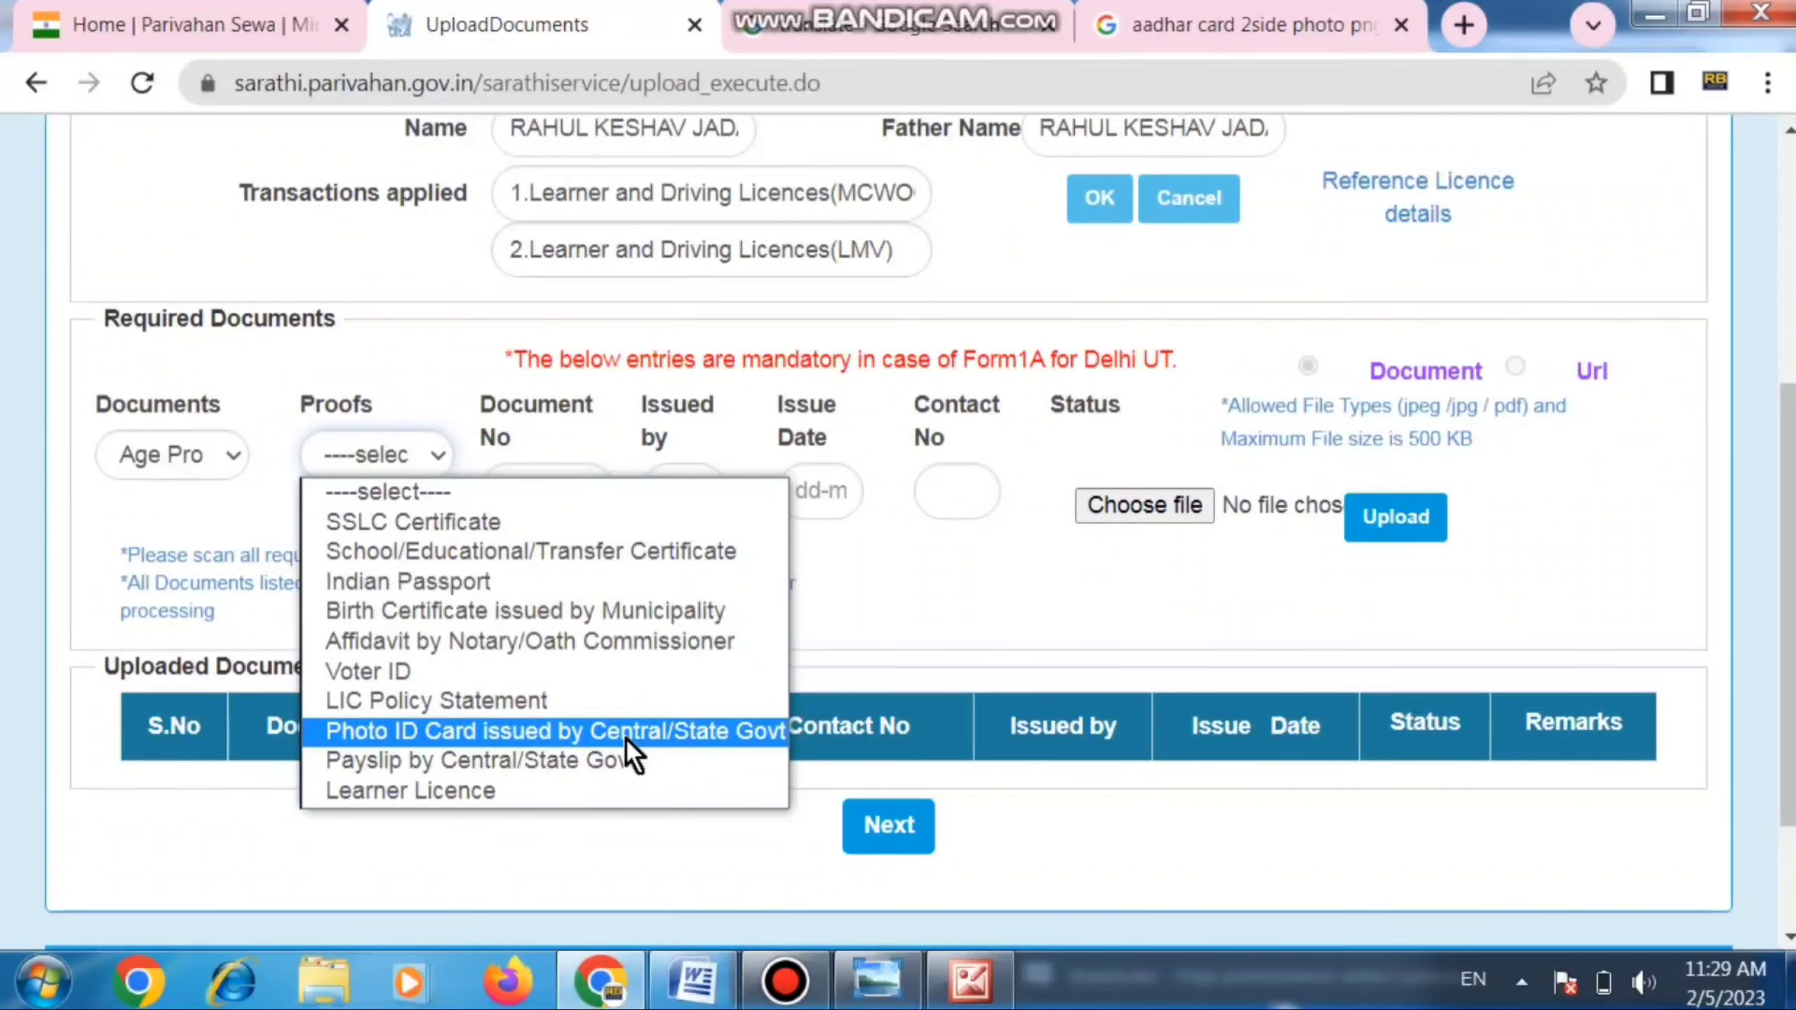
pyautogui.click(626, 731)
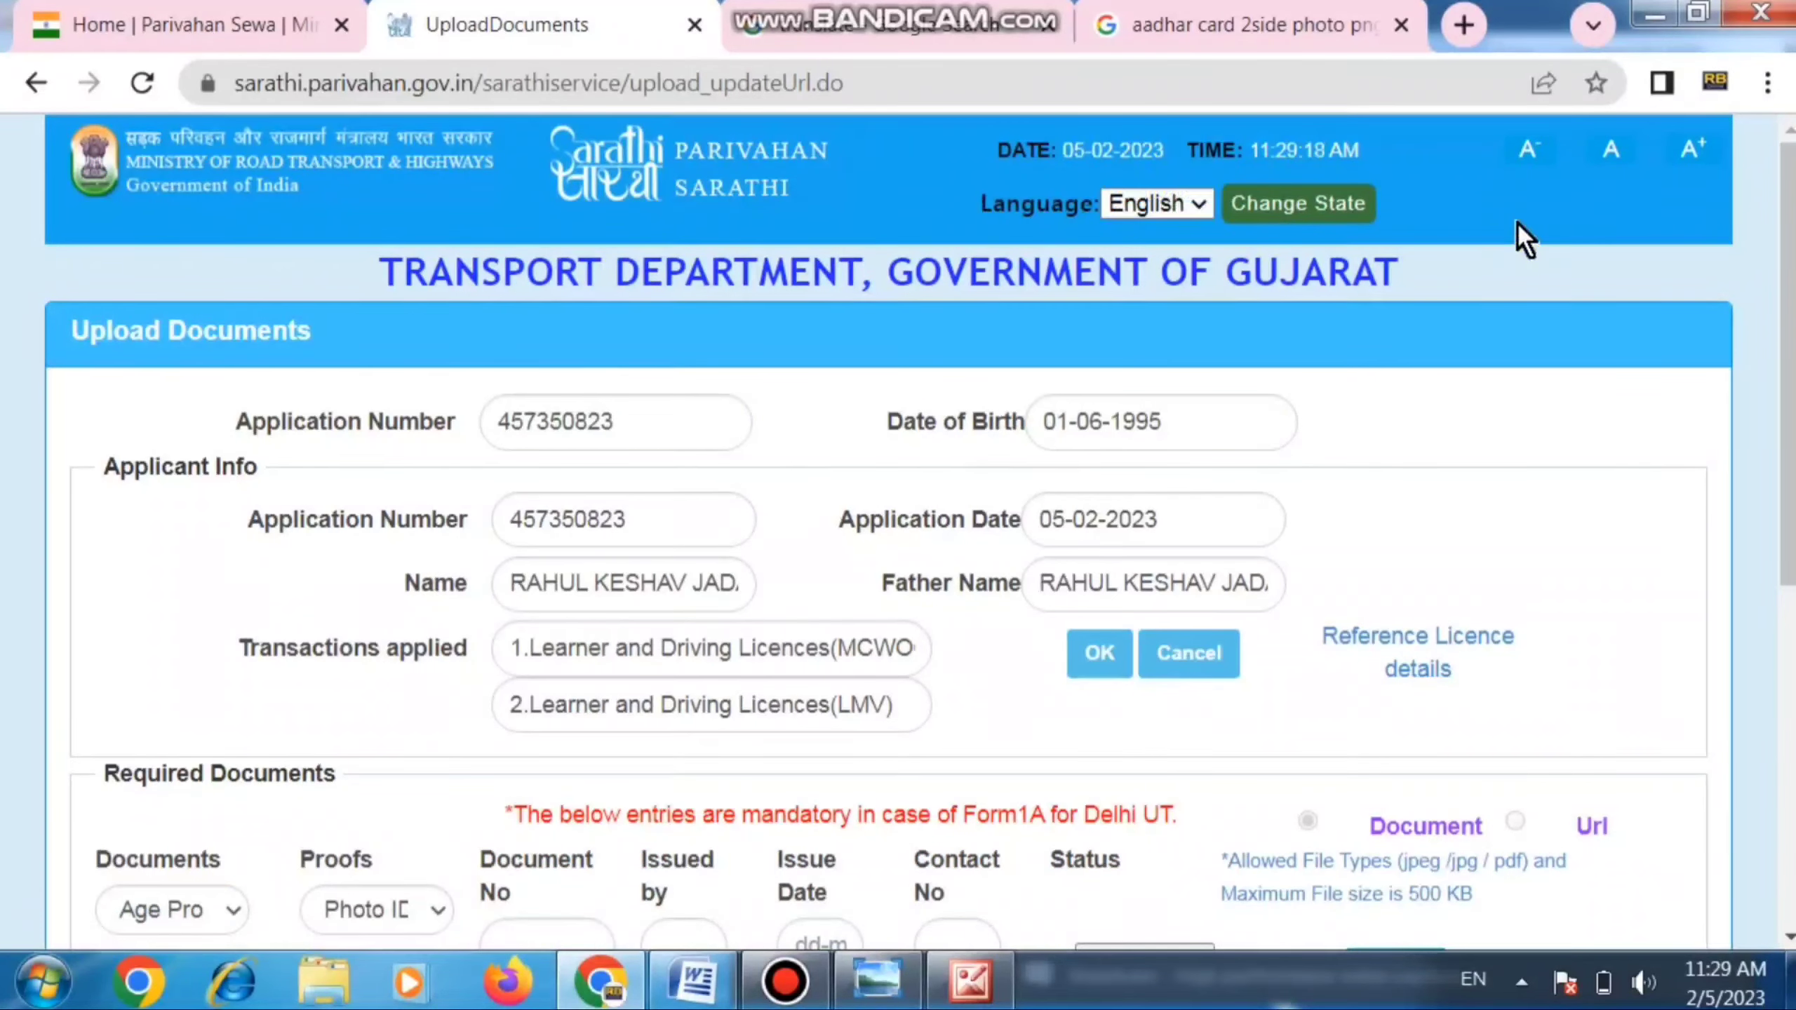
# Upload the chosen ID card image as the Age Proof
pyautogui.scroll(-5, 898, 531)
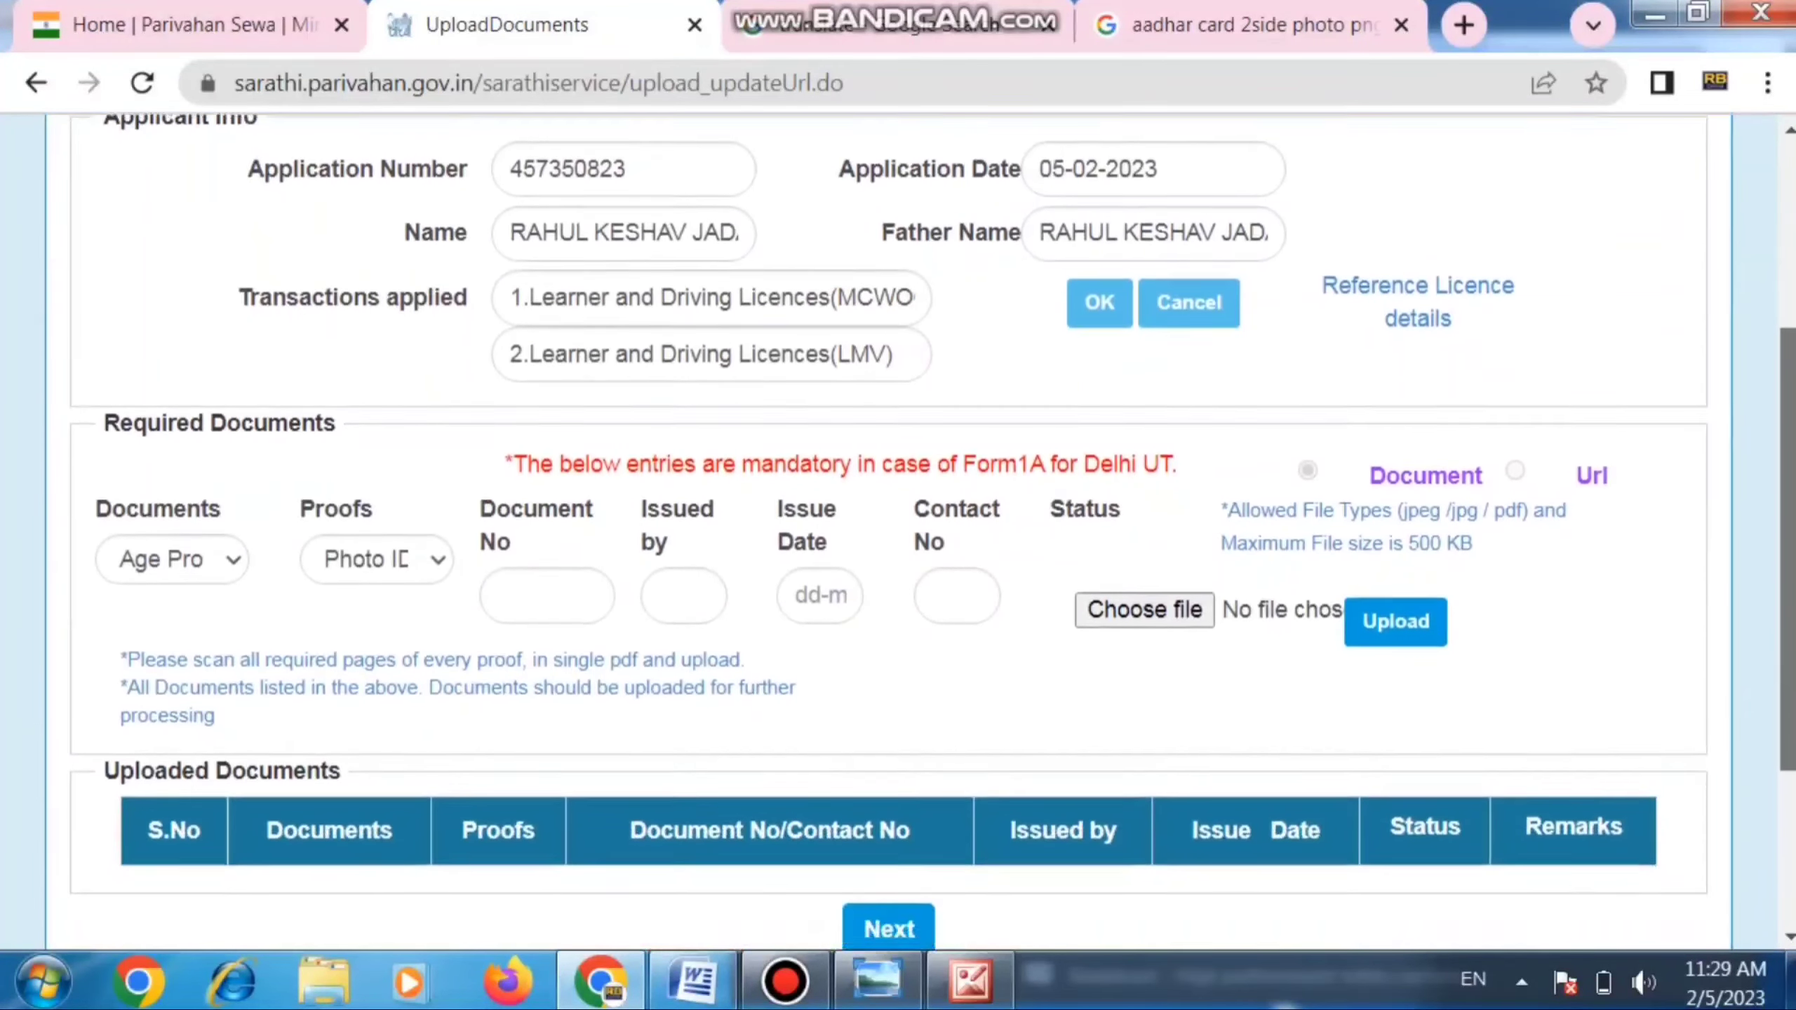
pyautogui.scroll(-3, 899, 530)
pyautogui.scroll(1, 898, 531)
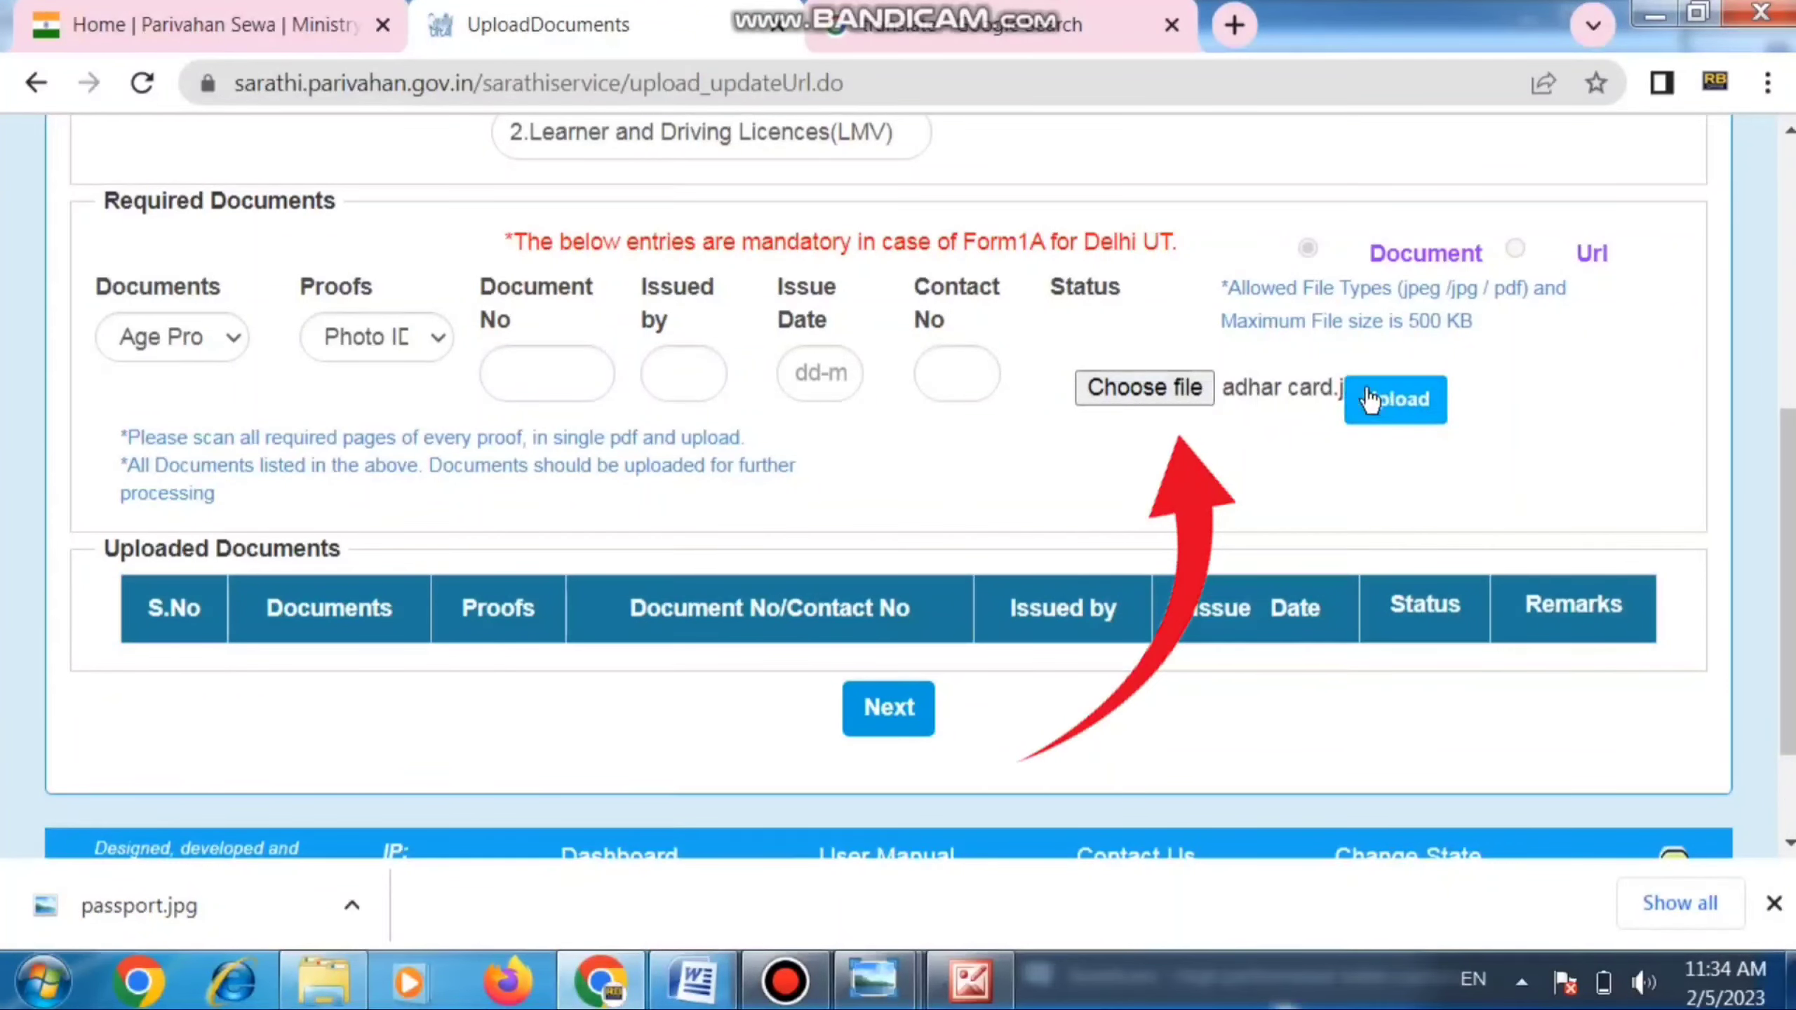
pyautogui.click(1404, 402)
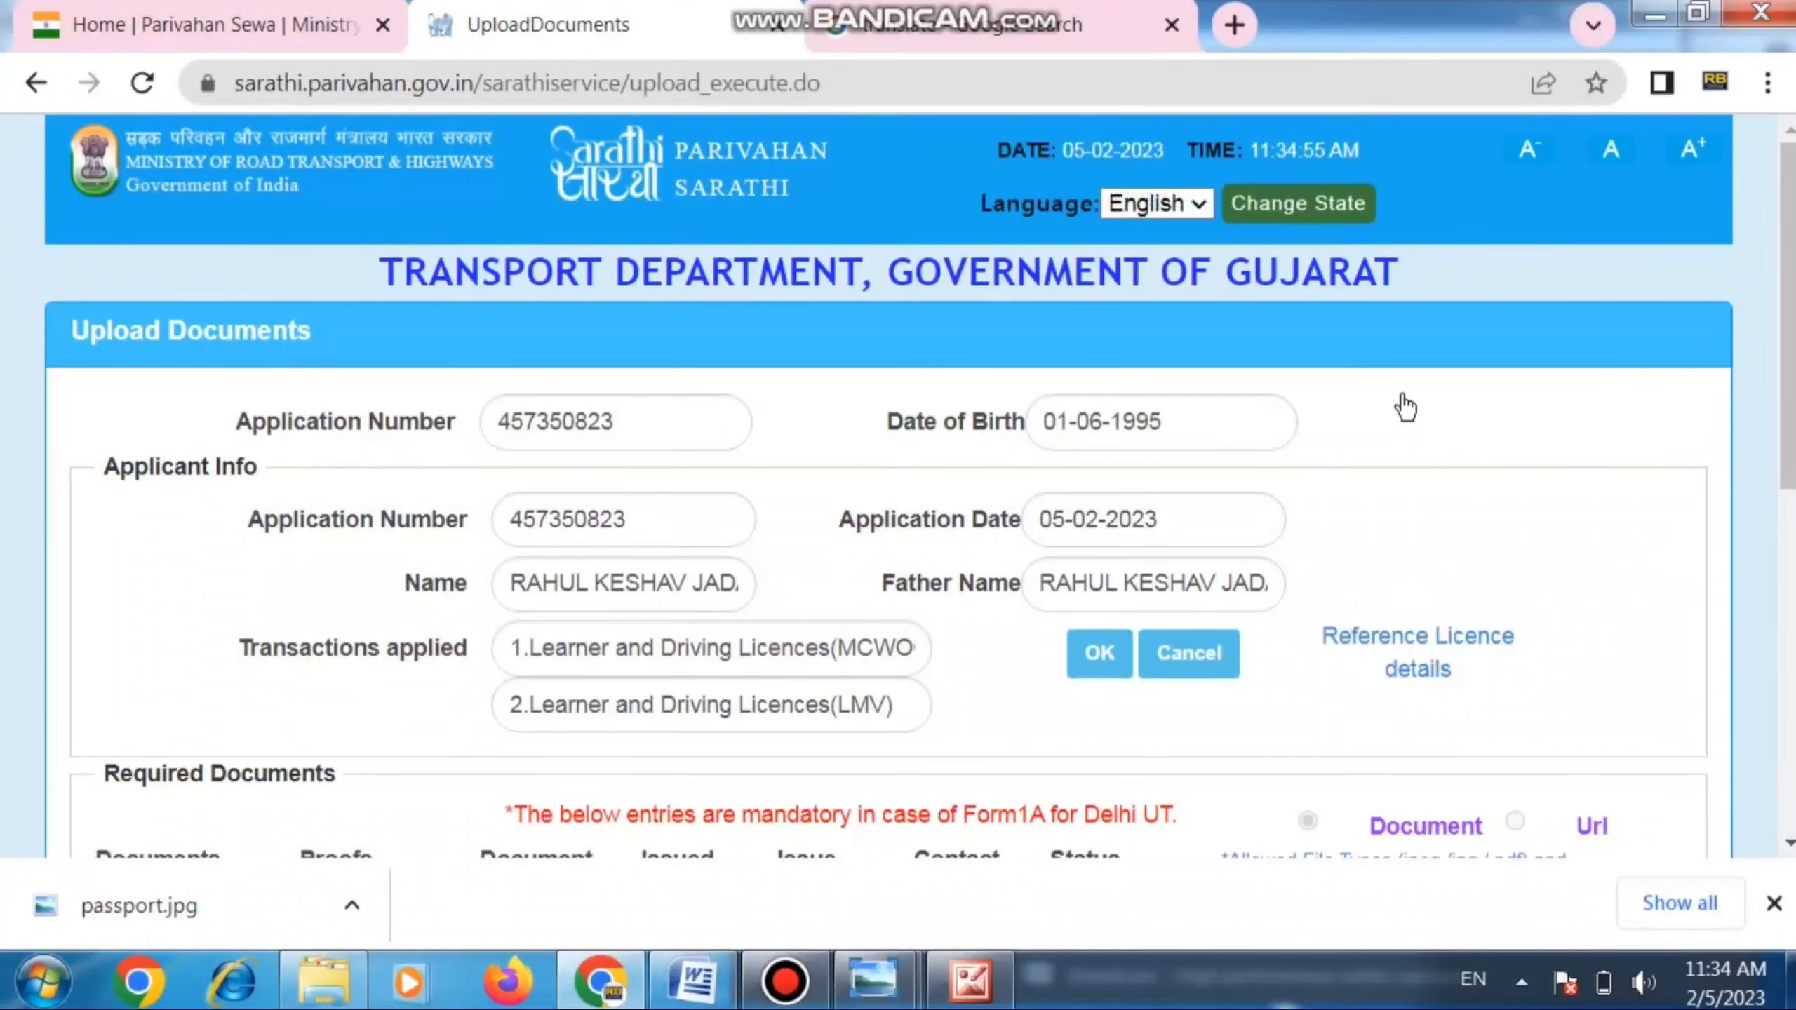
pyautogui.moveTo(1789, 290); pyautogui.dragTo(1789, 492)
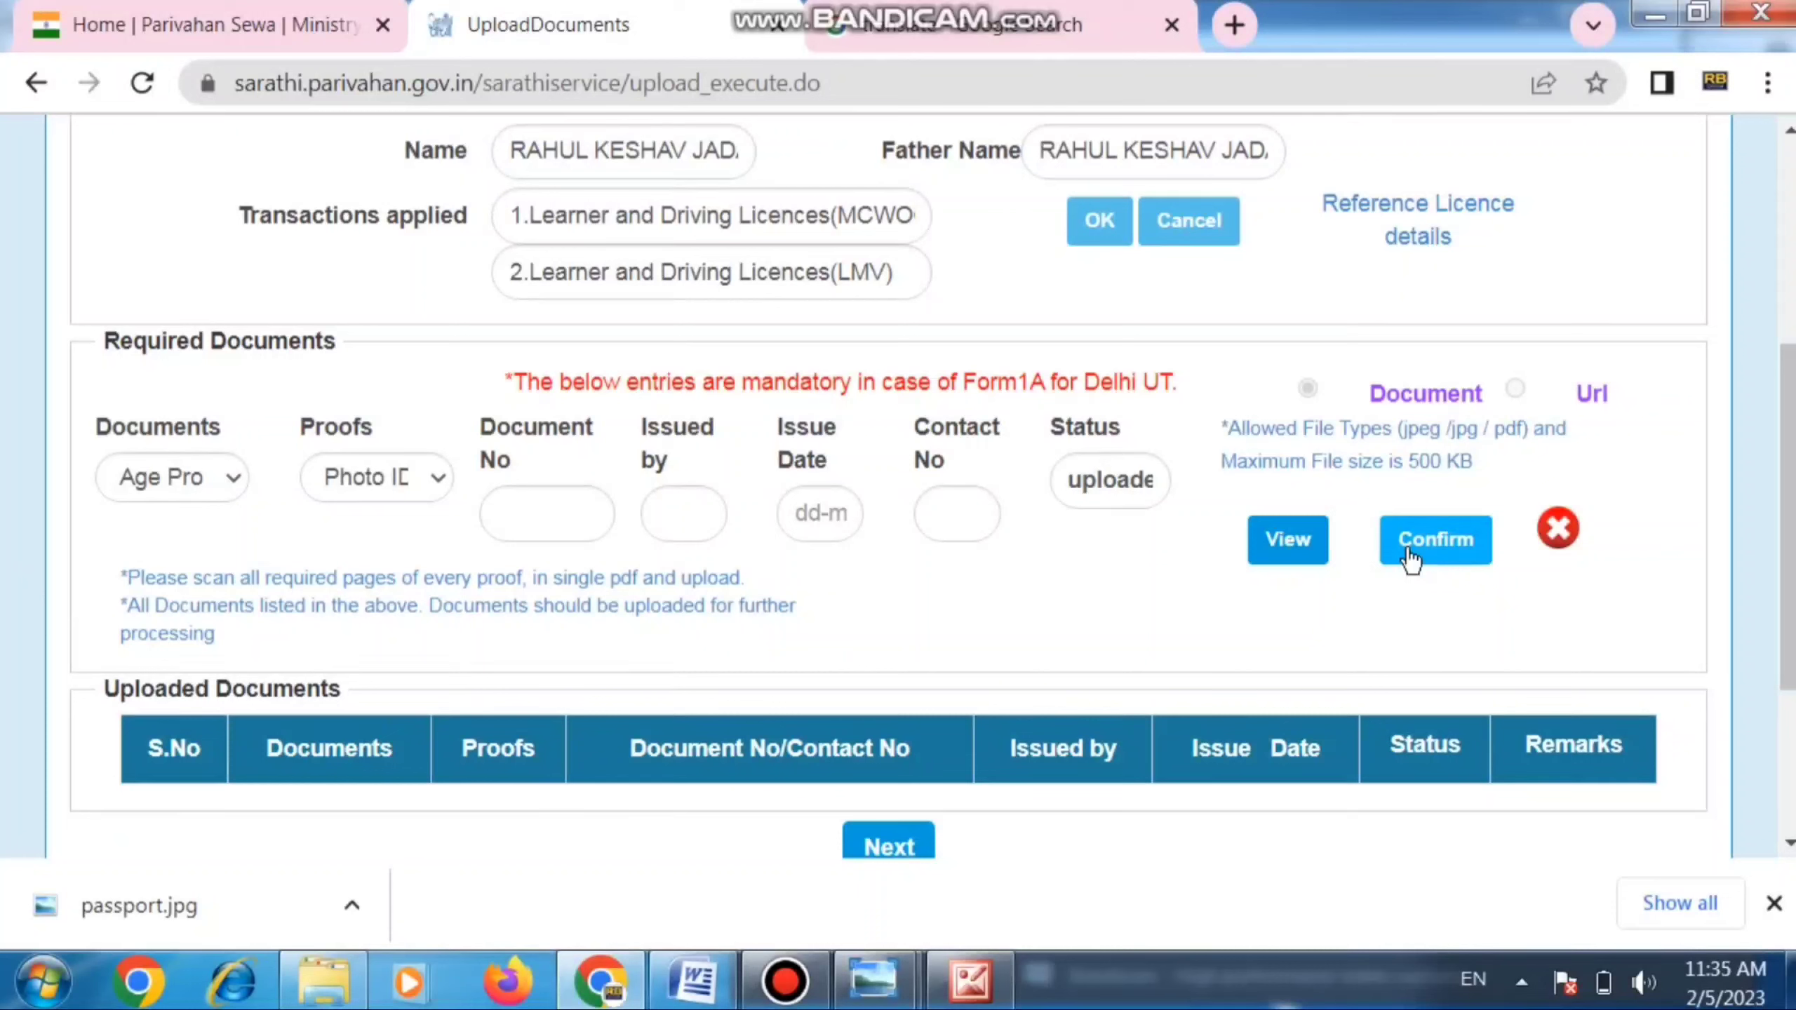
# Preview the uploaded adharcard.jpg, close the viewer, and confirm the Age Proof
pyautogui.click(1288, 544)
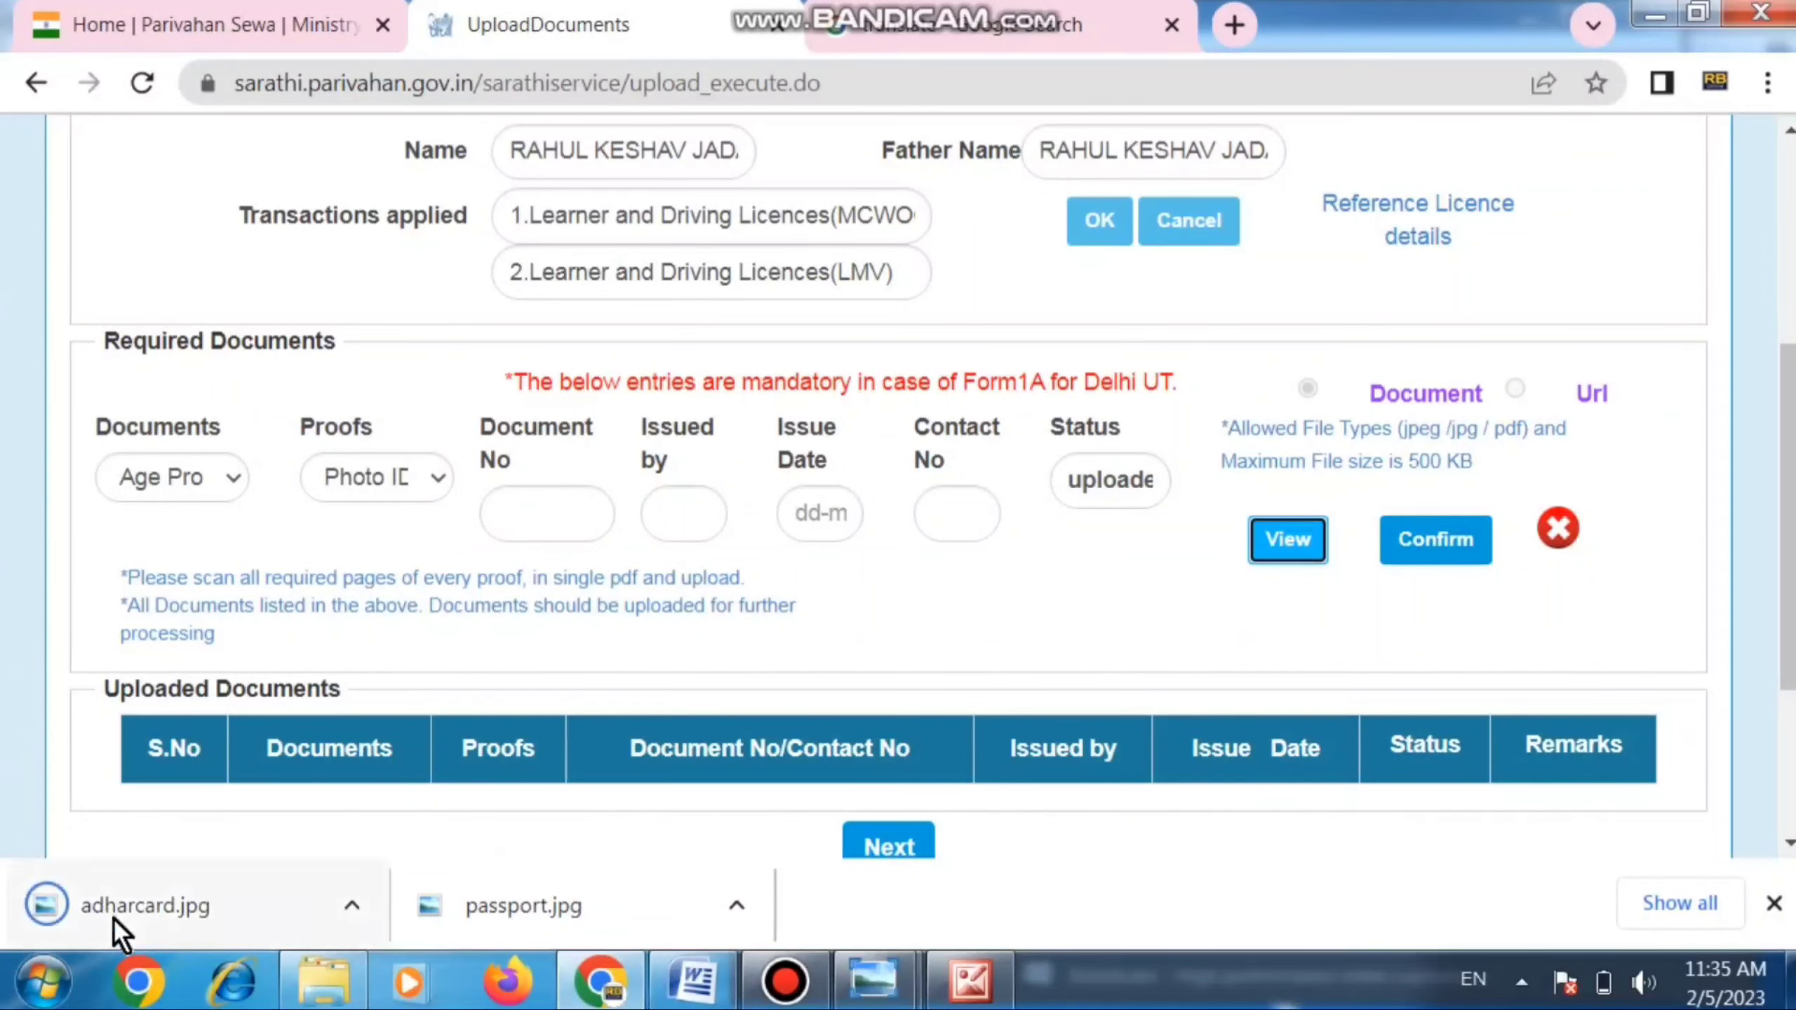
pyautogui.click(118, 920)
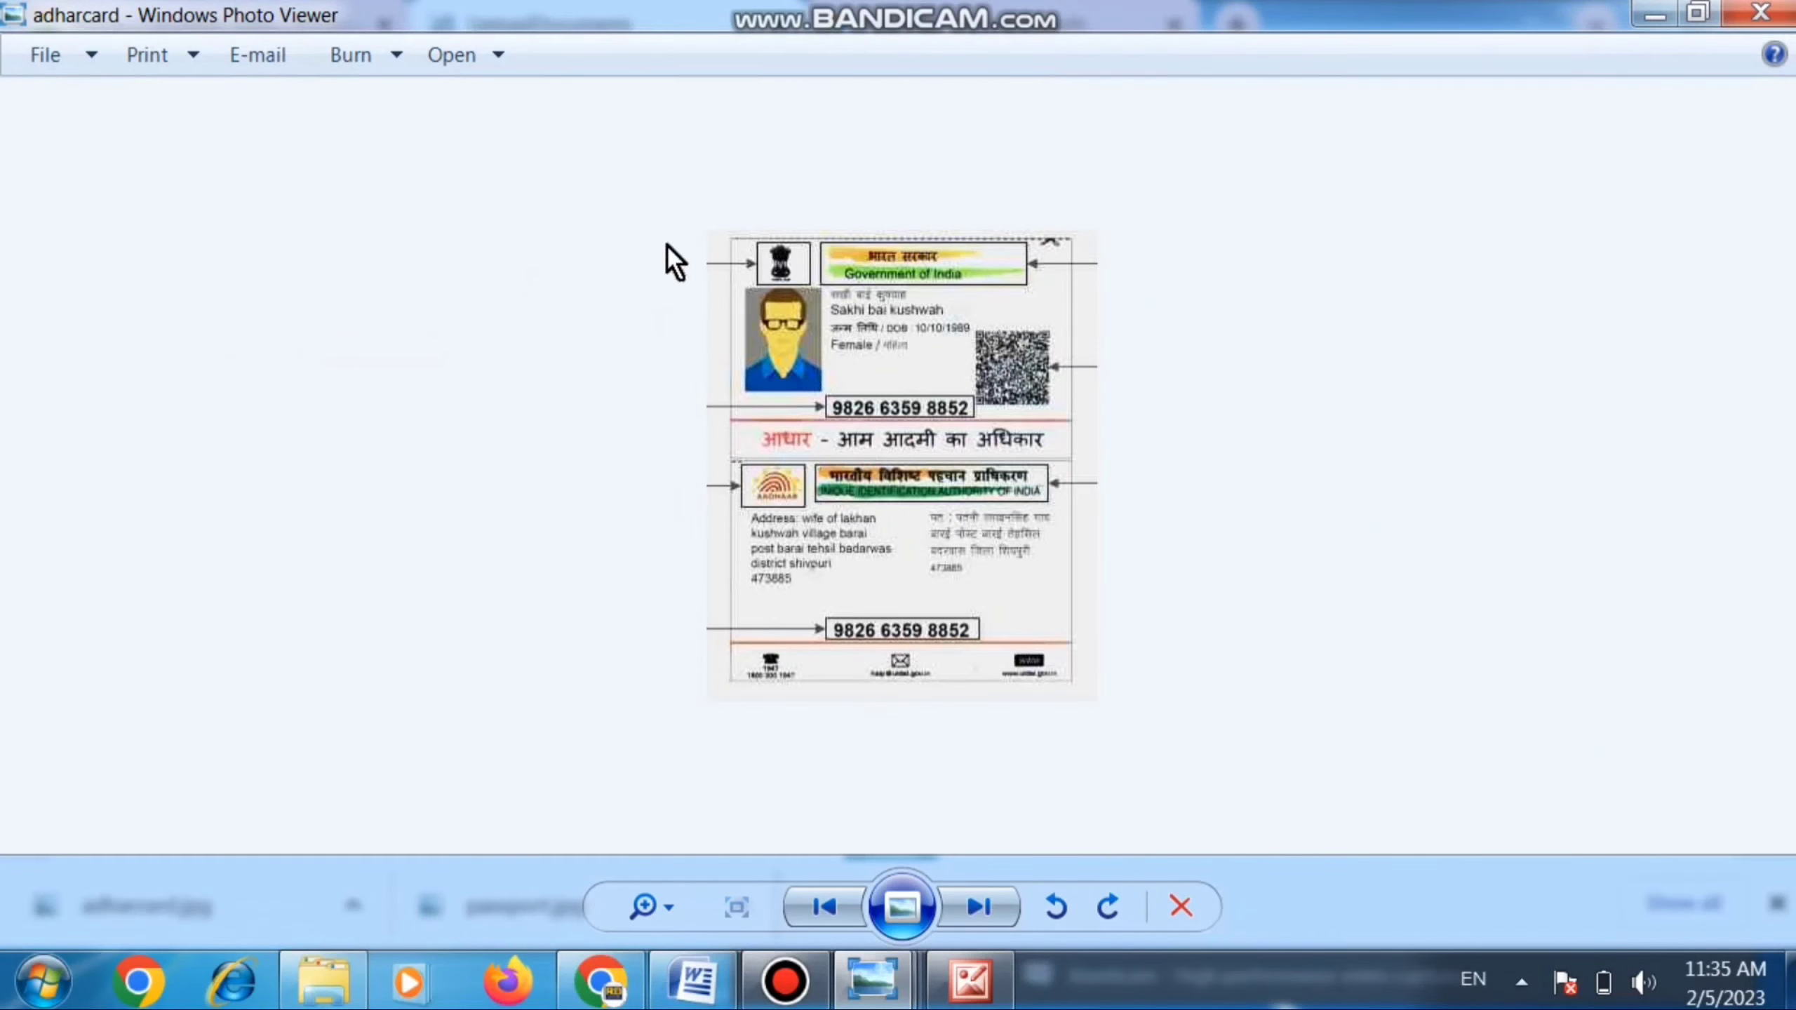
pyautogui.click(1761, 12)
pyautogui.click(1452, 548)
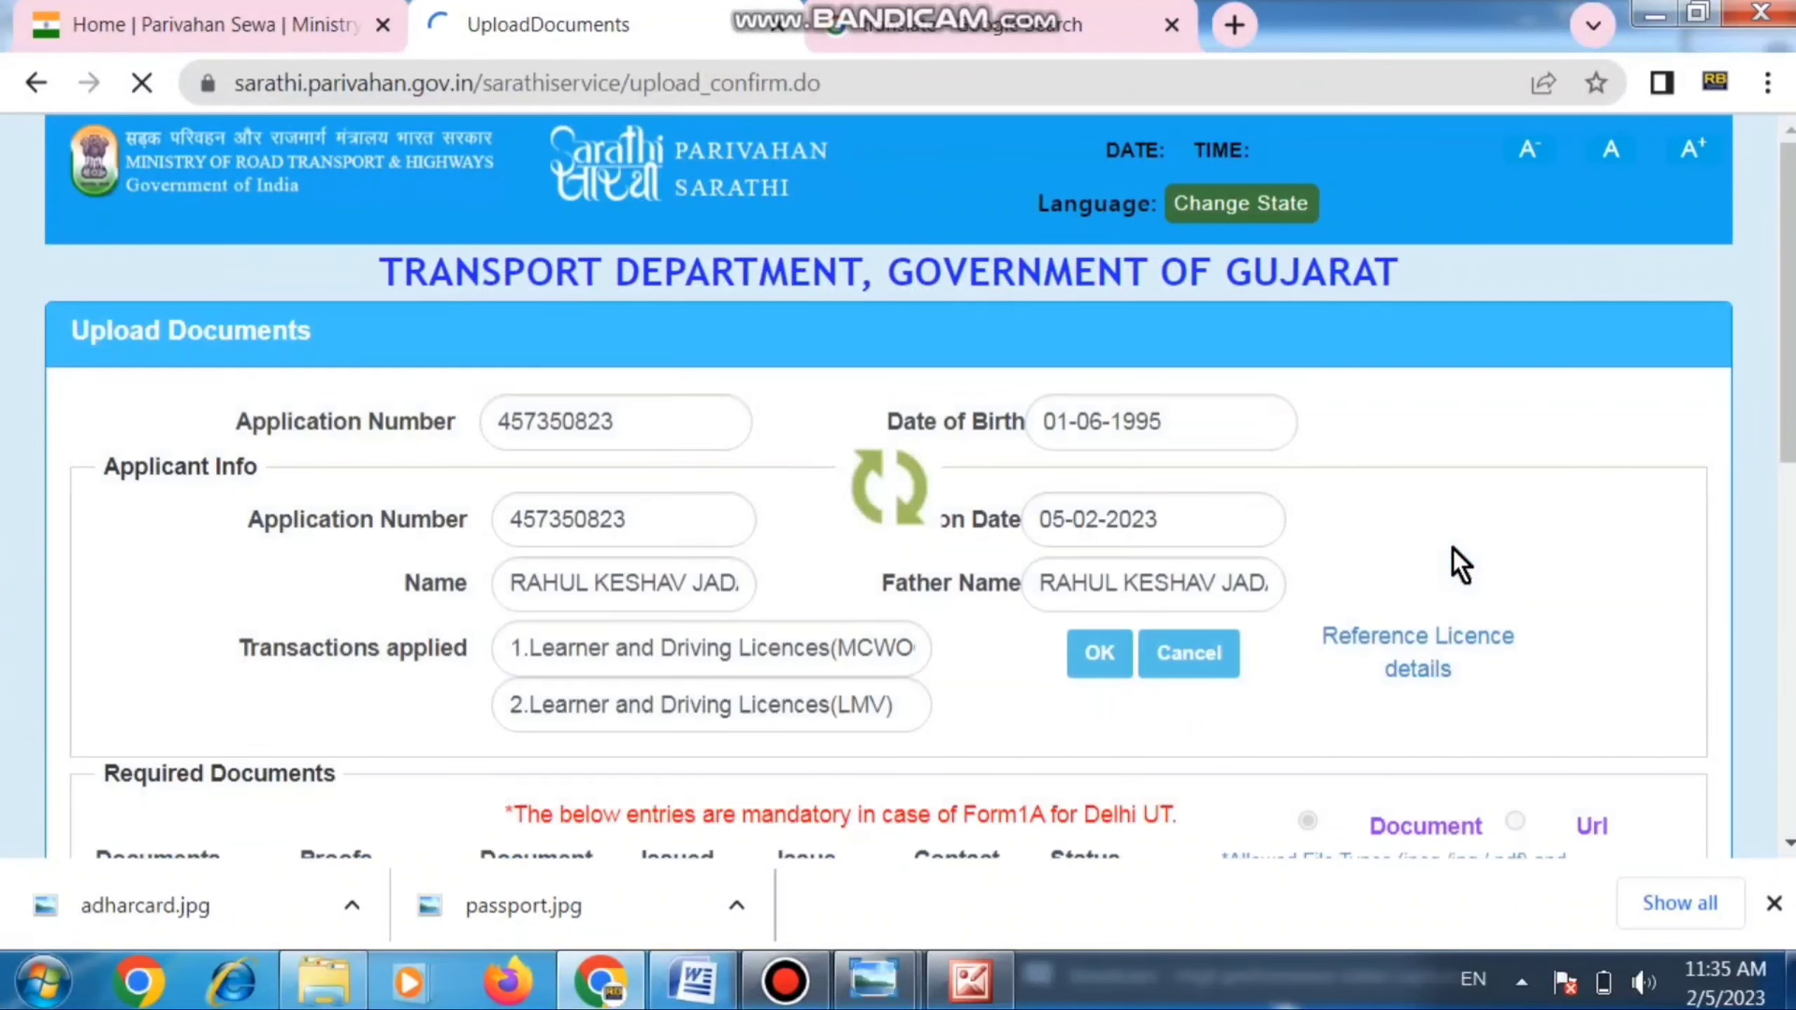
pyautogui.scroll(-3, 884, 488)
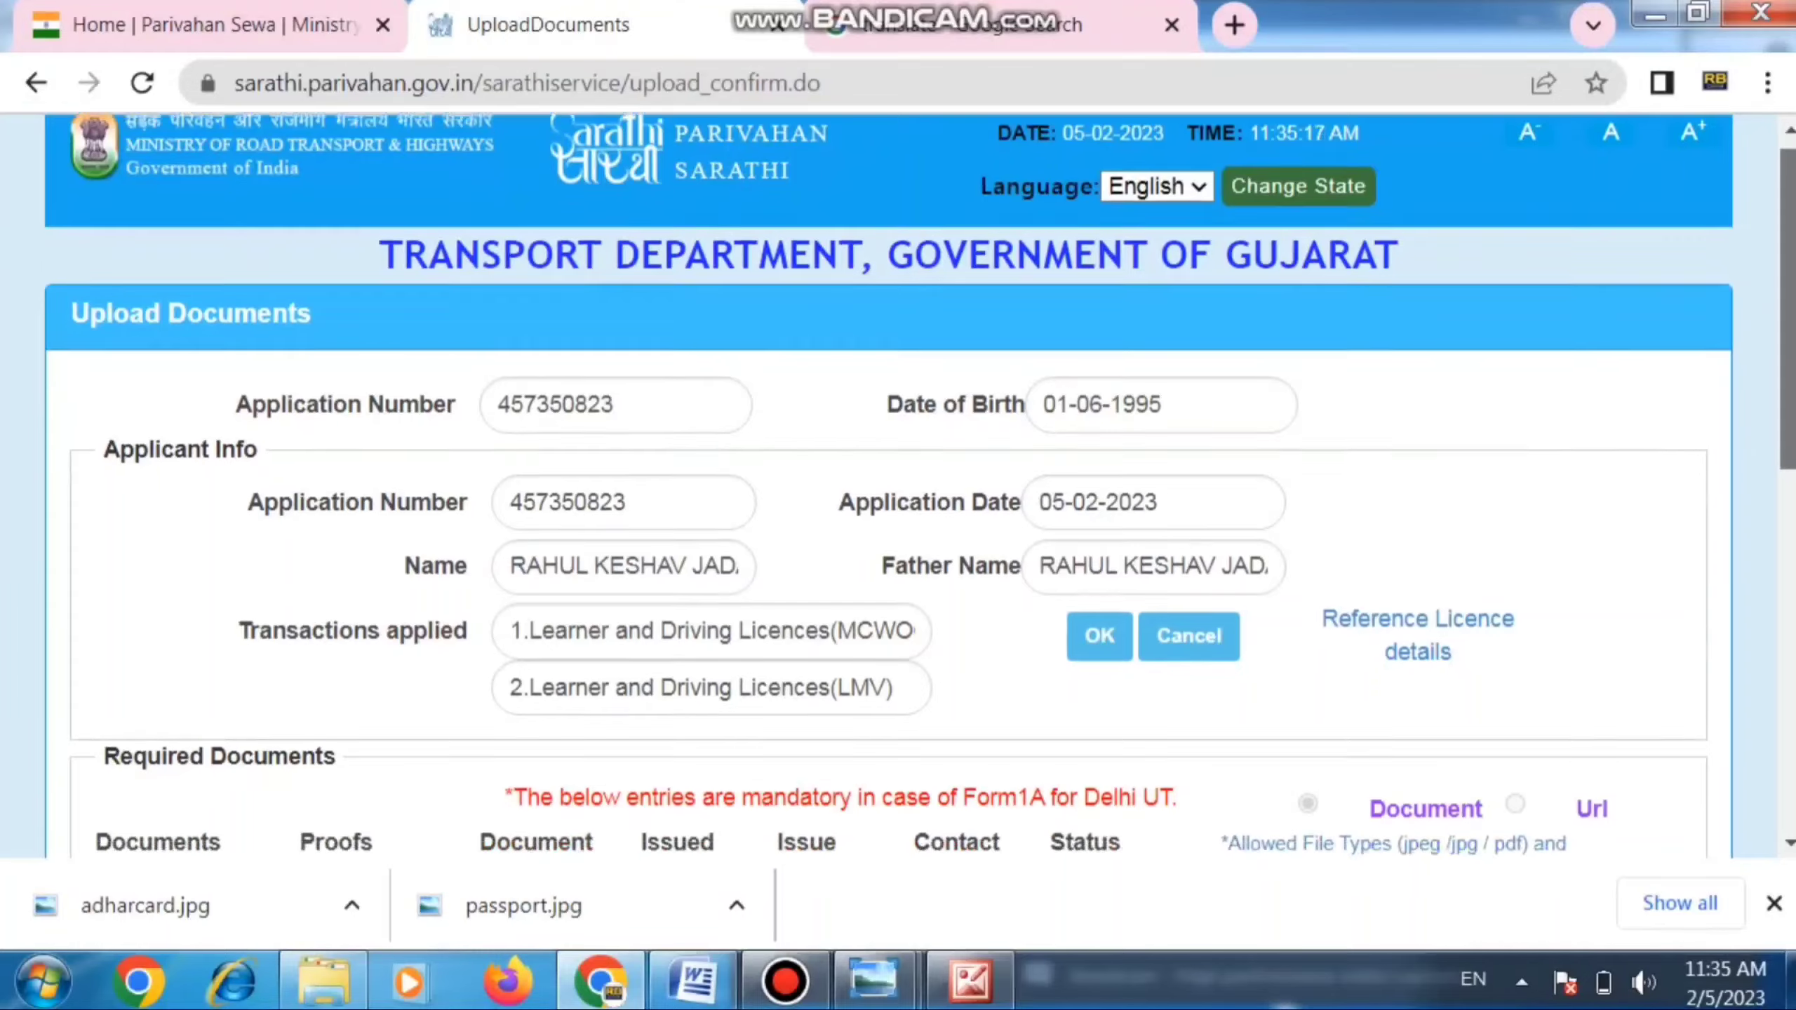
pyautogui.scroll(-2, 898, 488)
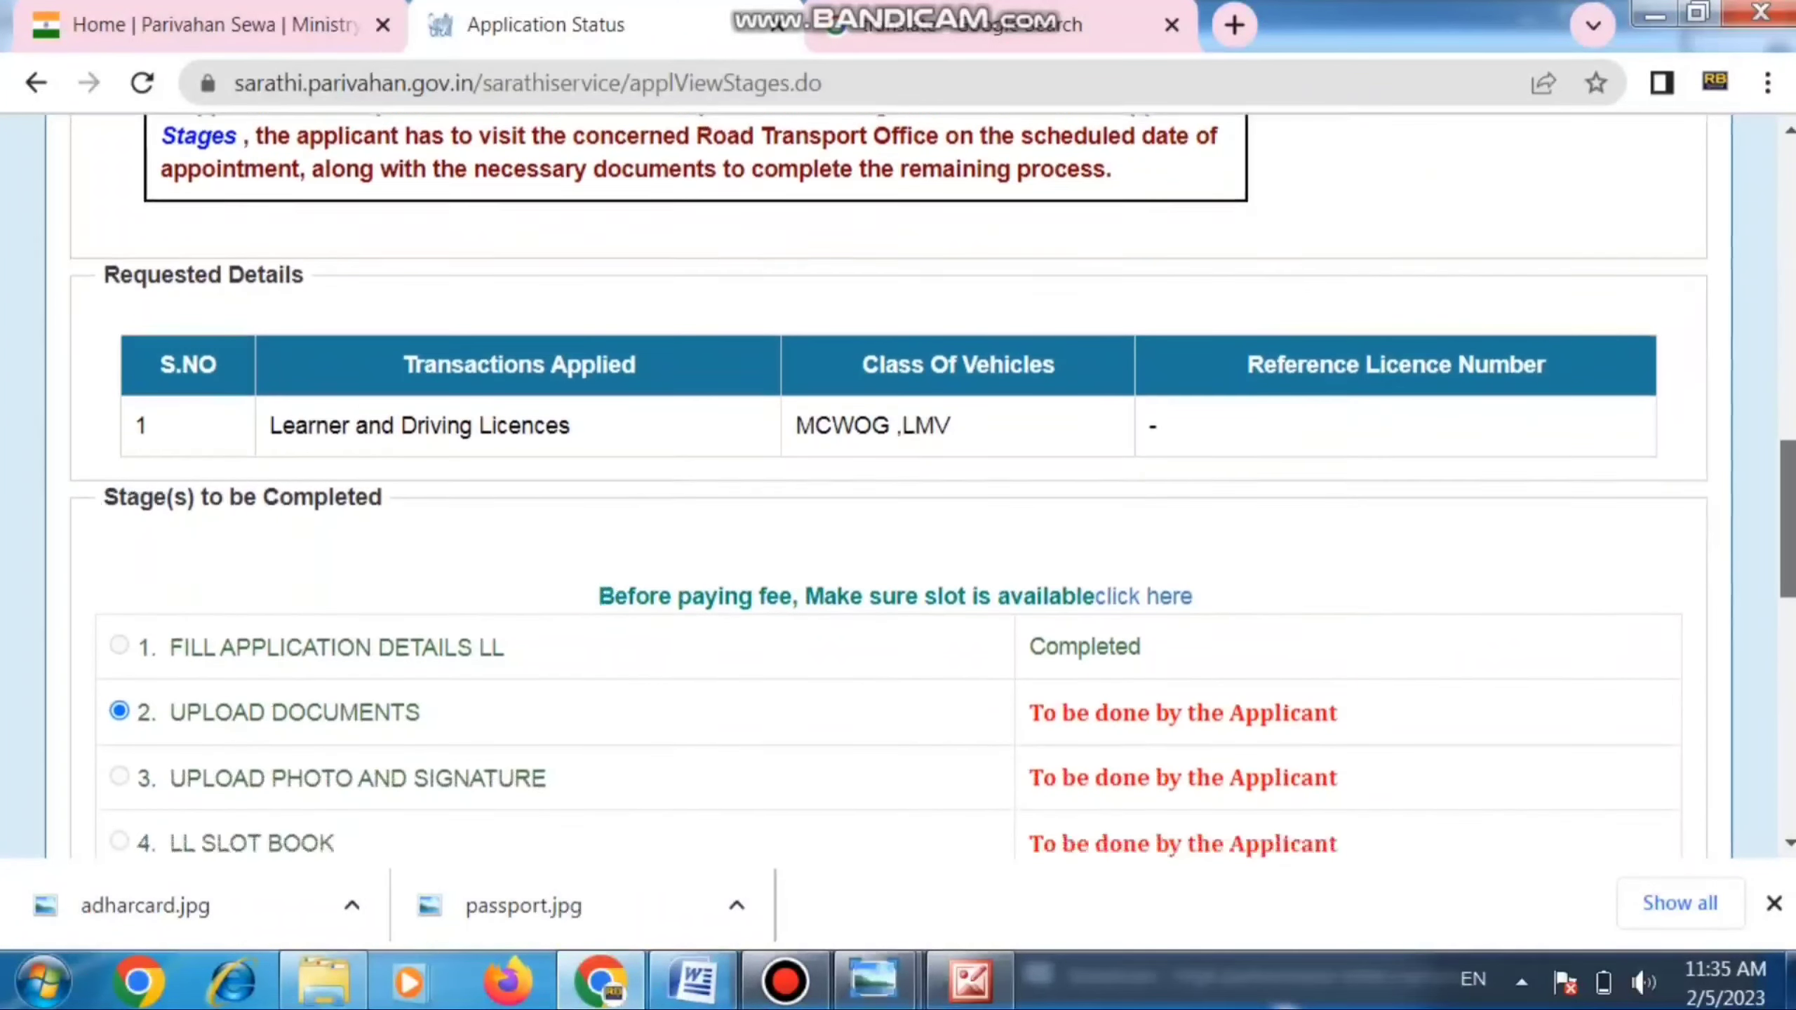
pyautogui.scroll(-3, 898, 488)
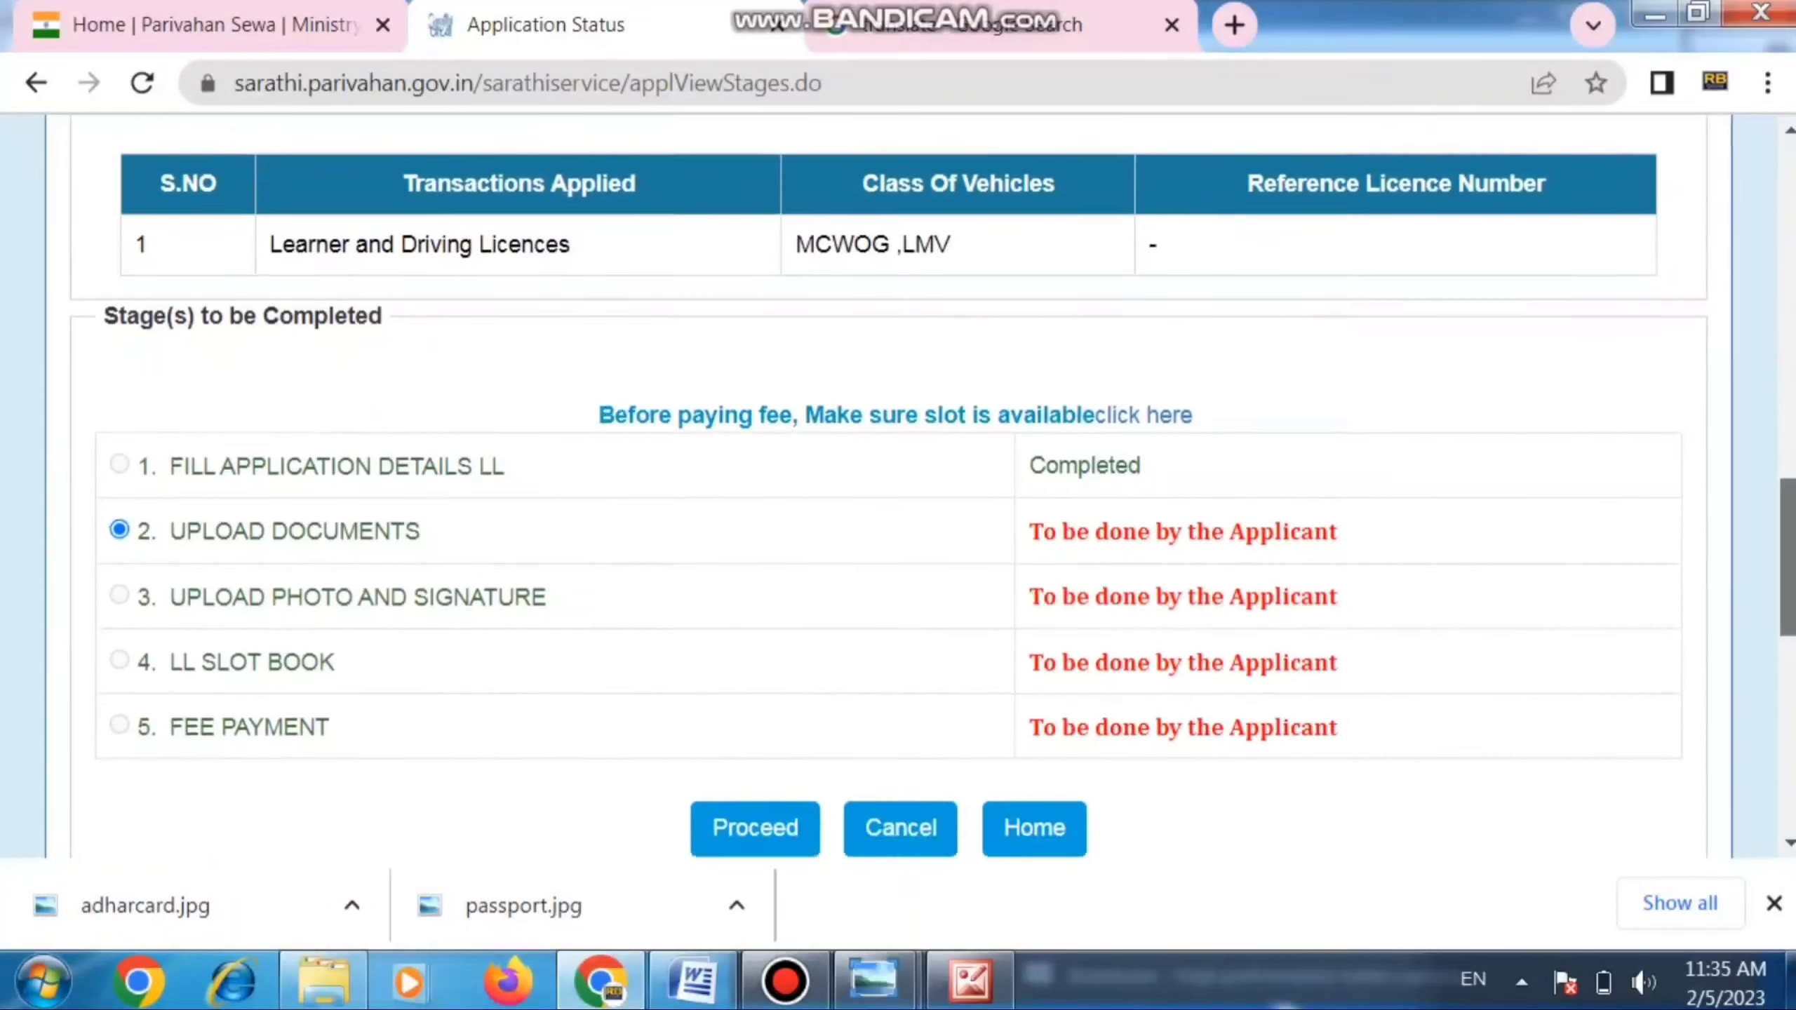
# Proceed with Upload Documents again and load the form down to Required Documents
pyautogui.scroll(-1, 899, 488)
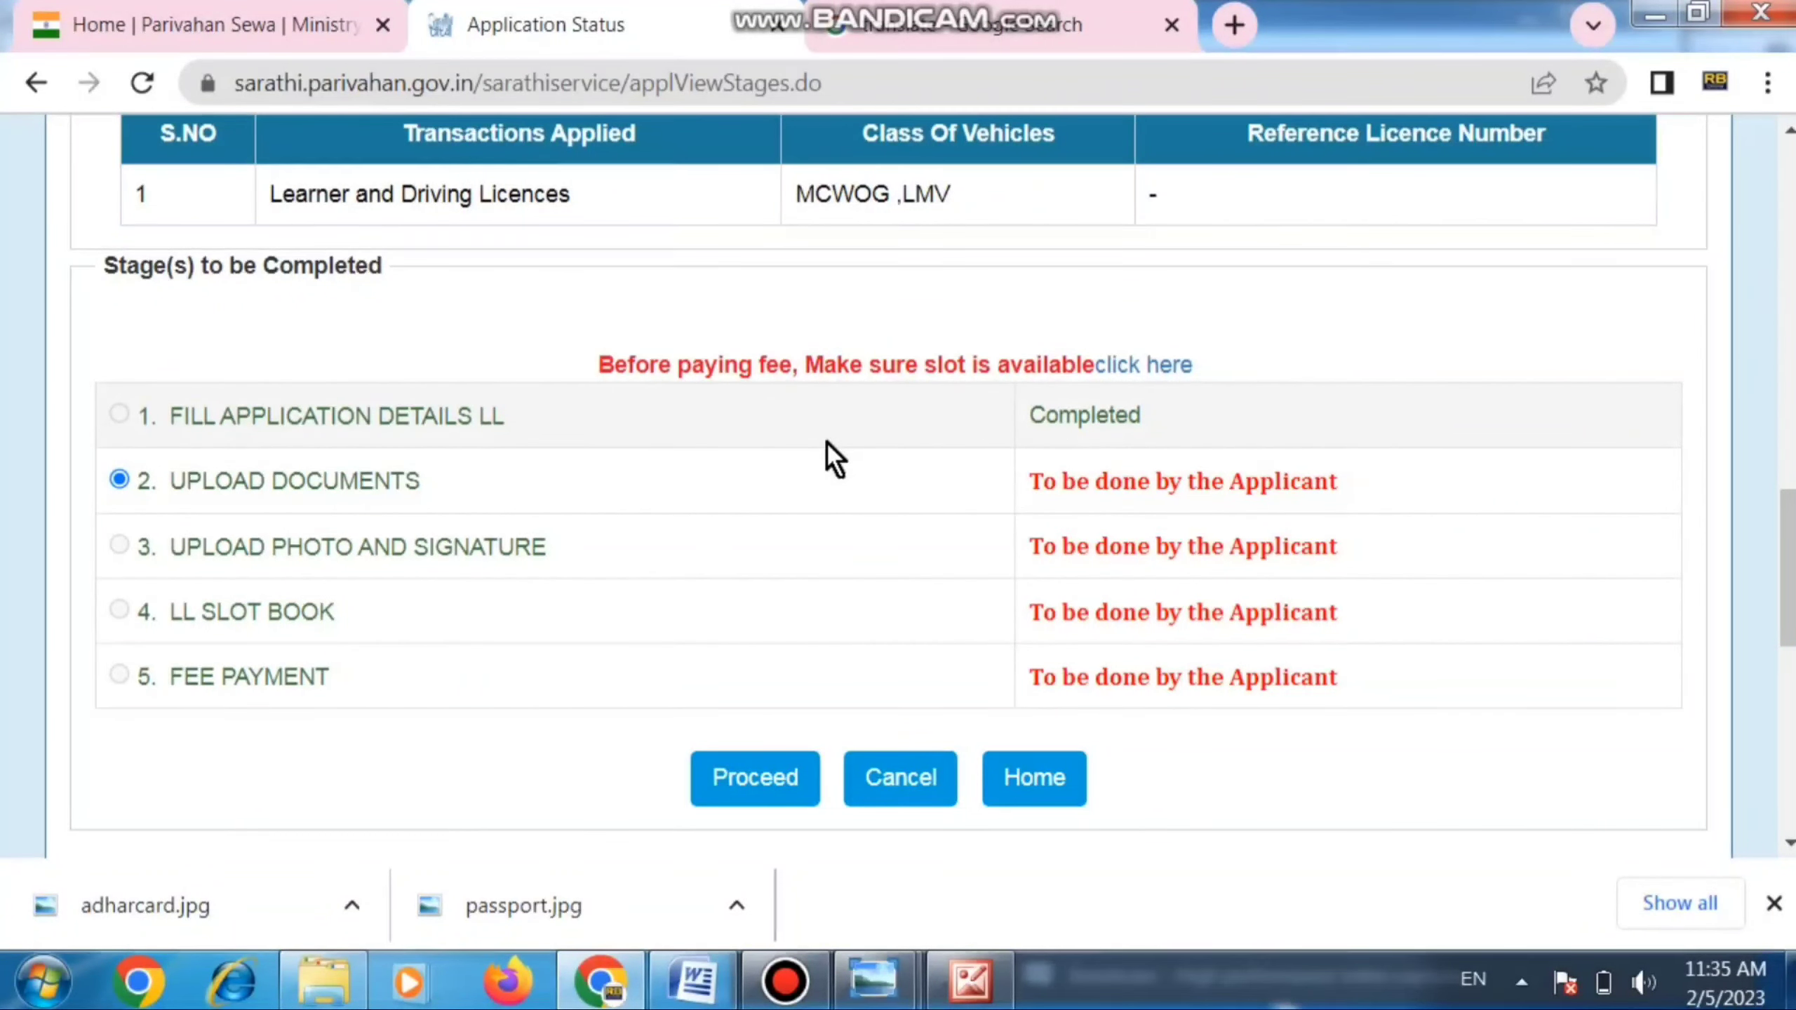
pyautogui.click(735, 783)
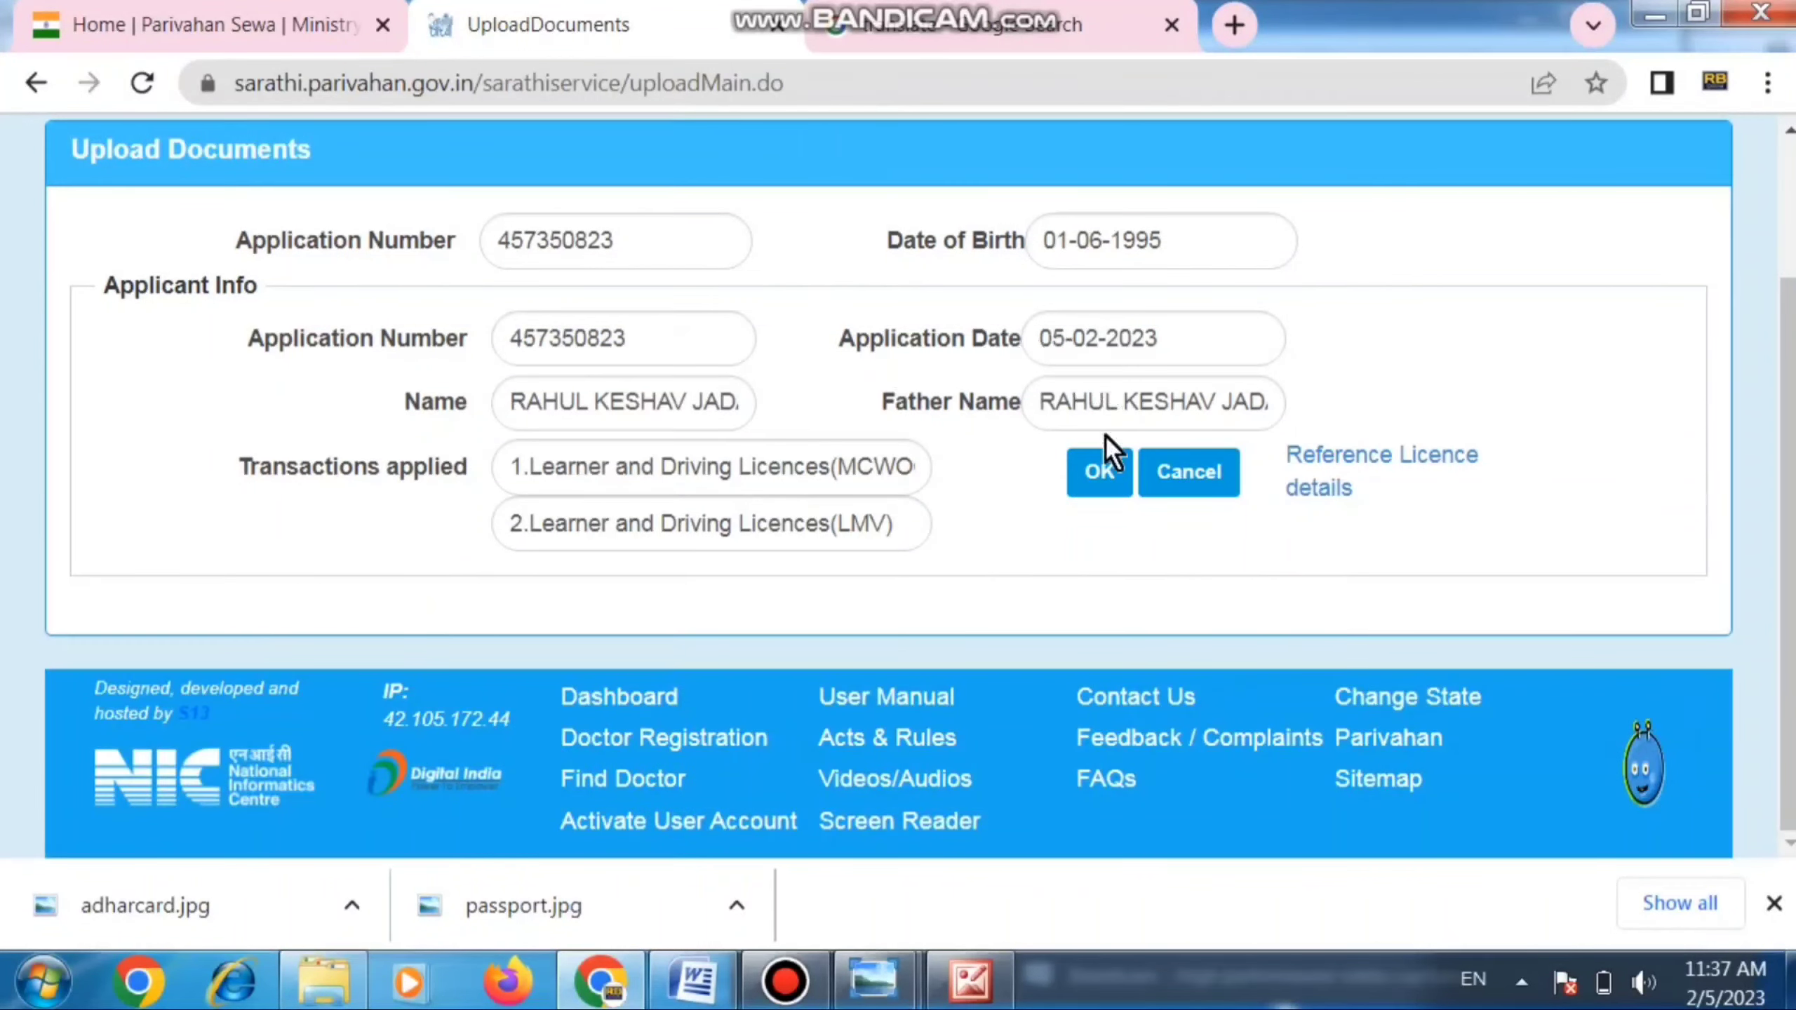
pyautogui.click(1098, 472)
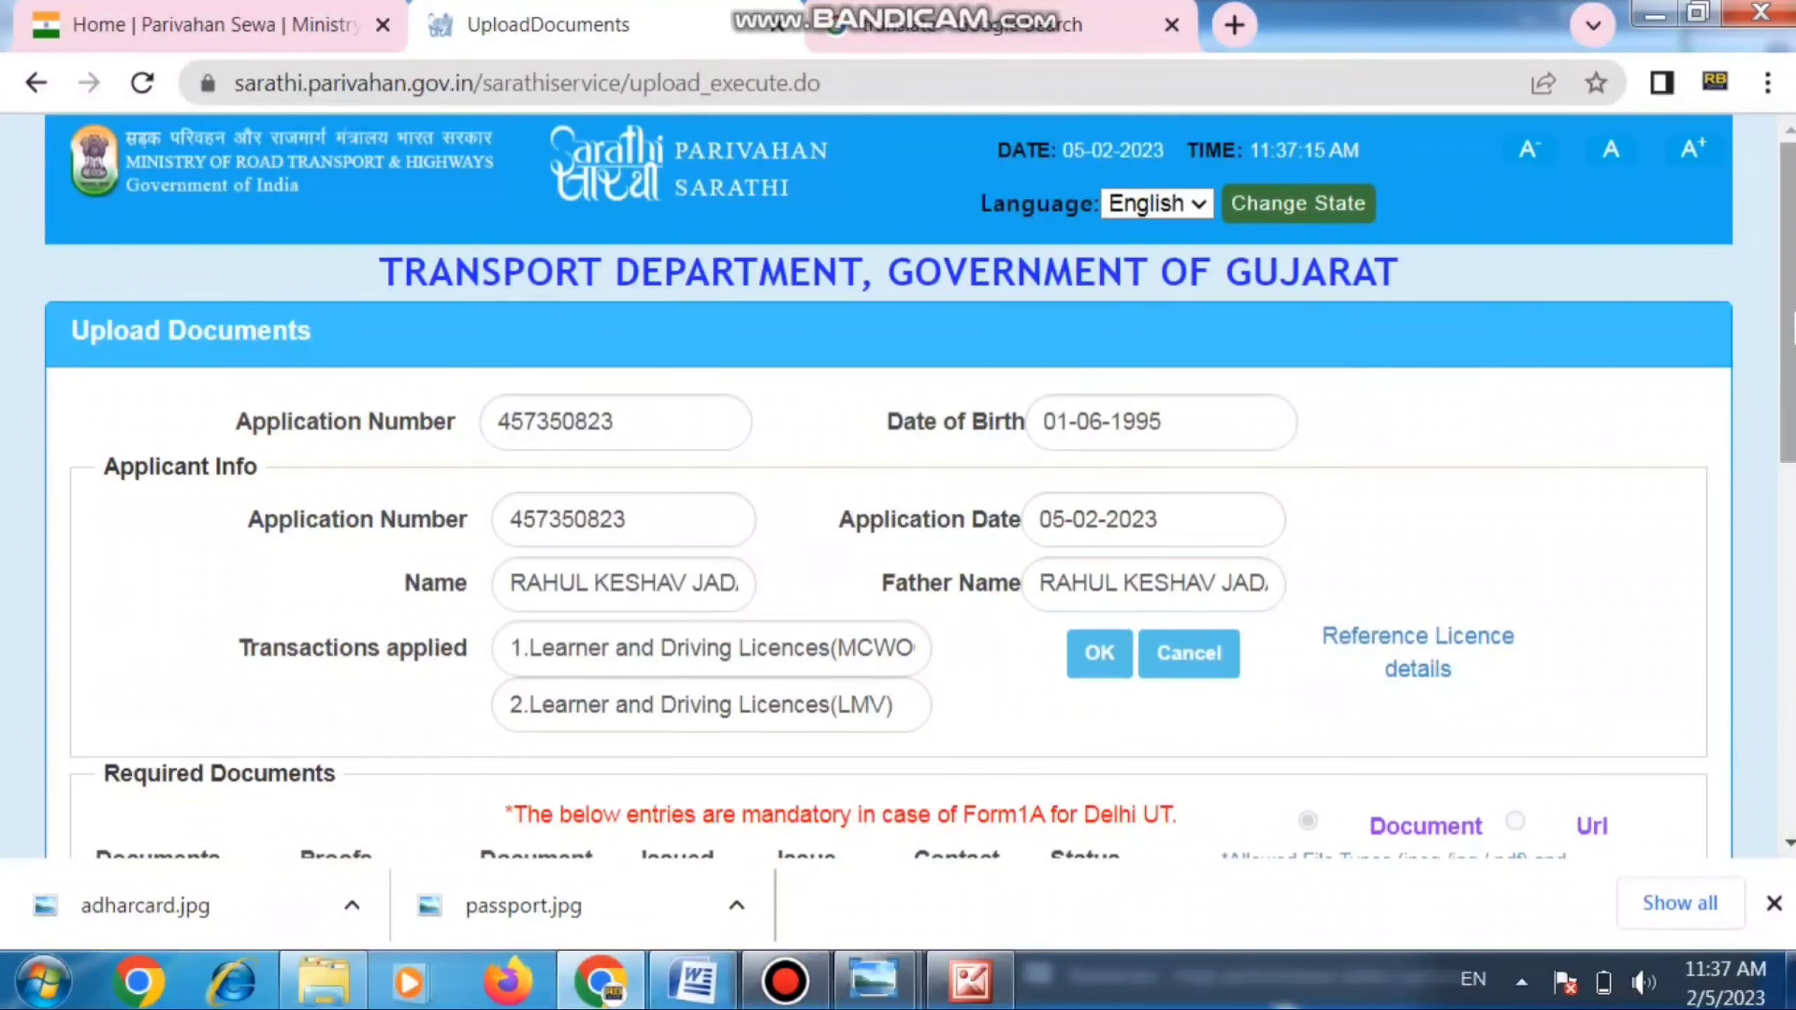
pyautogui.moveTo(1789, 315); pyautogui.dragTo(1787, 535)
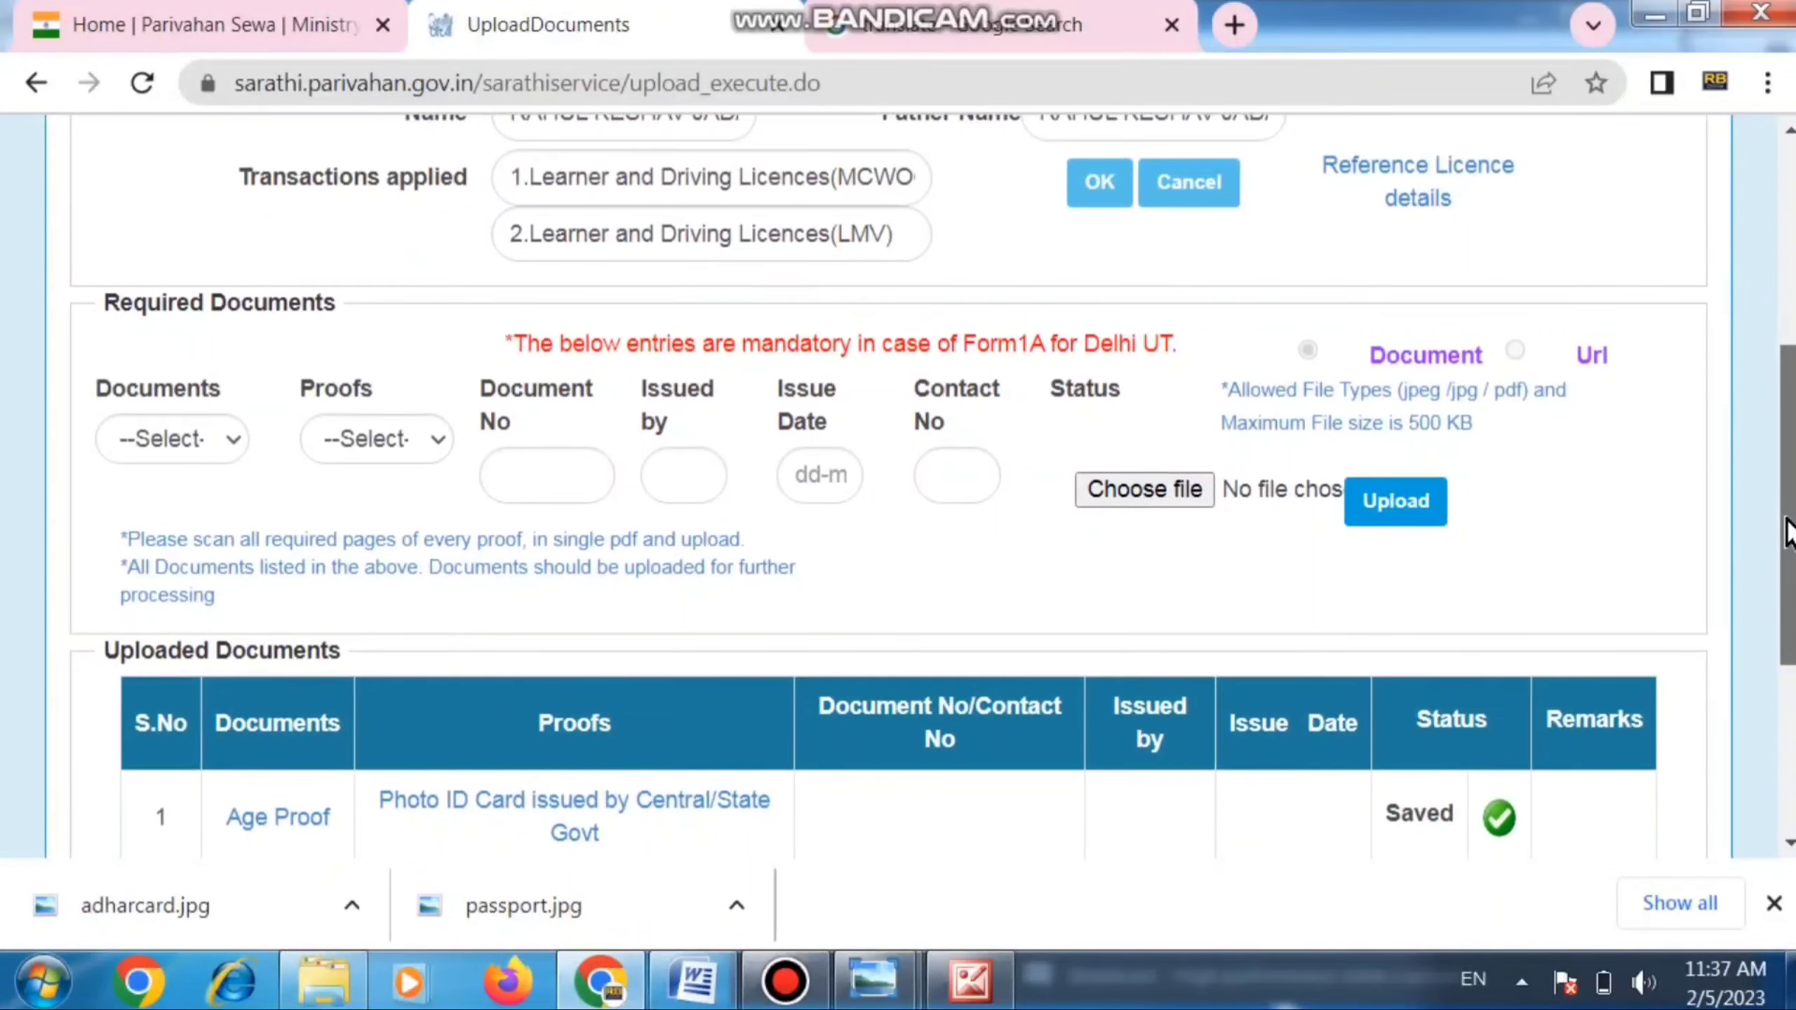
# Choose Address Proof (Present) with Aadhar Card With DOB as proof, dismissing the battery warning
pyautogui.click(137, 443)
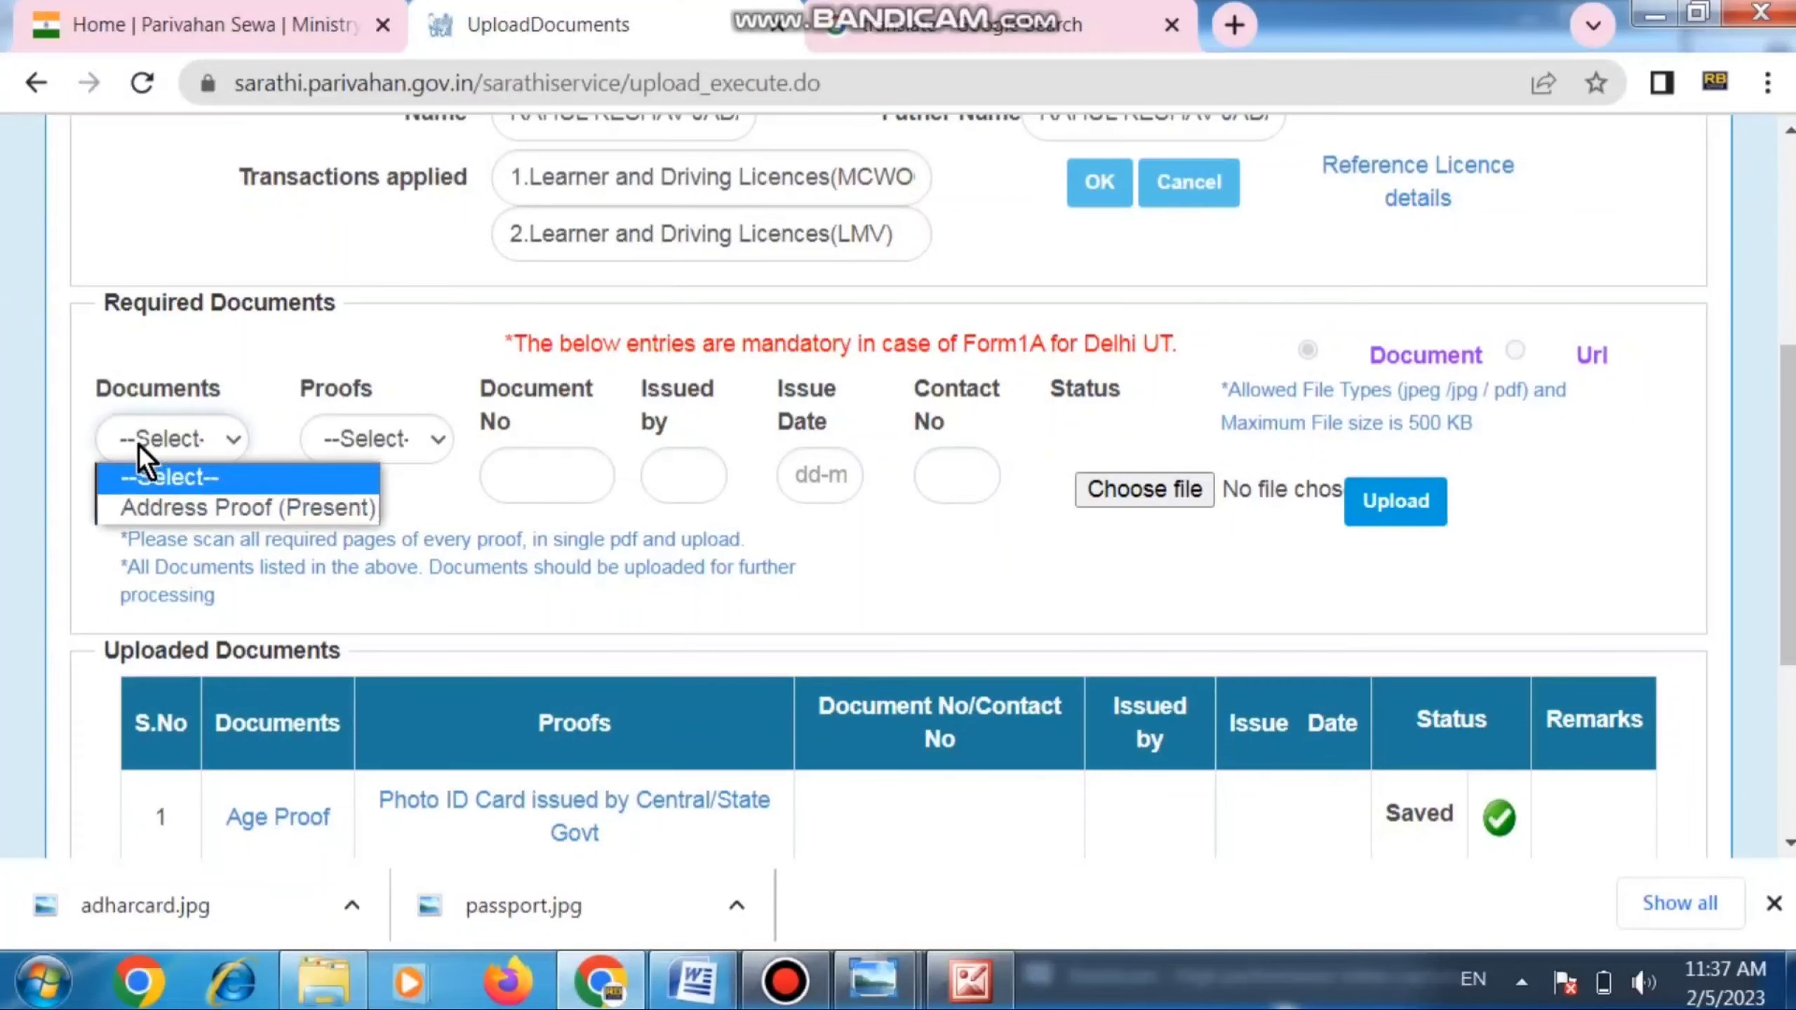
pyautogui.click(165, 508)
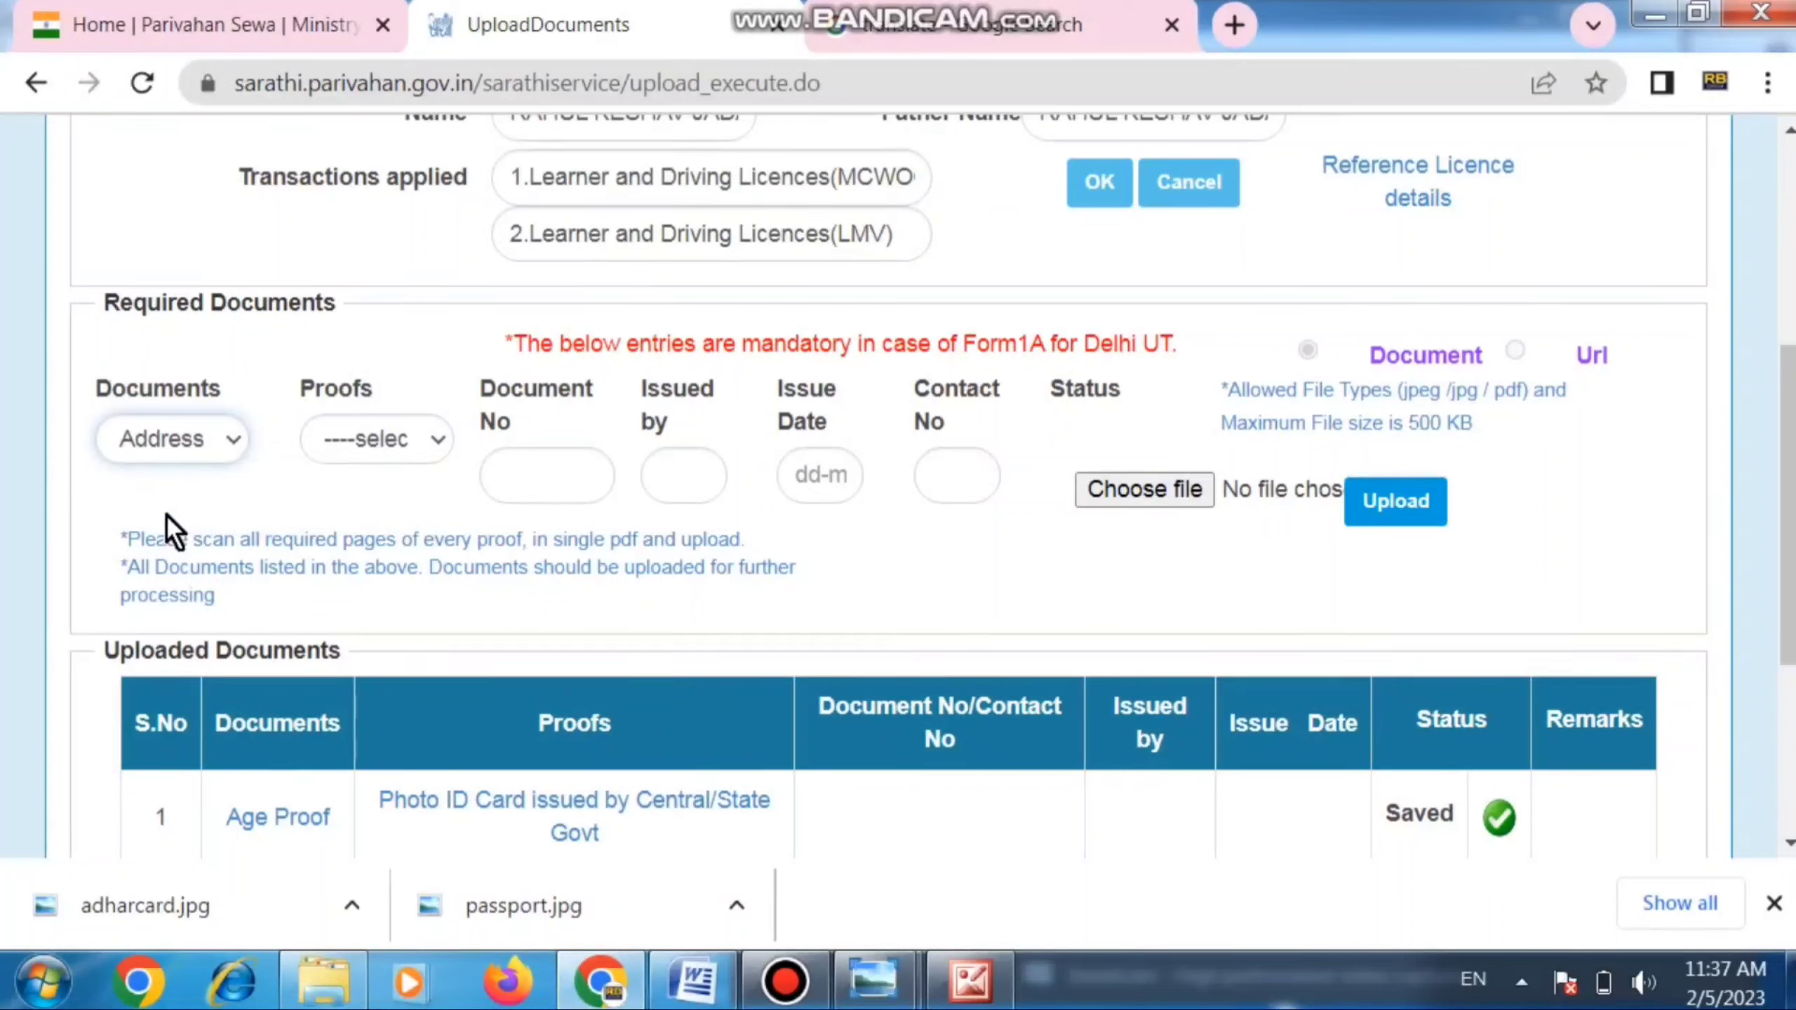
pyautogui.click(359, 445)
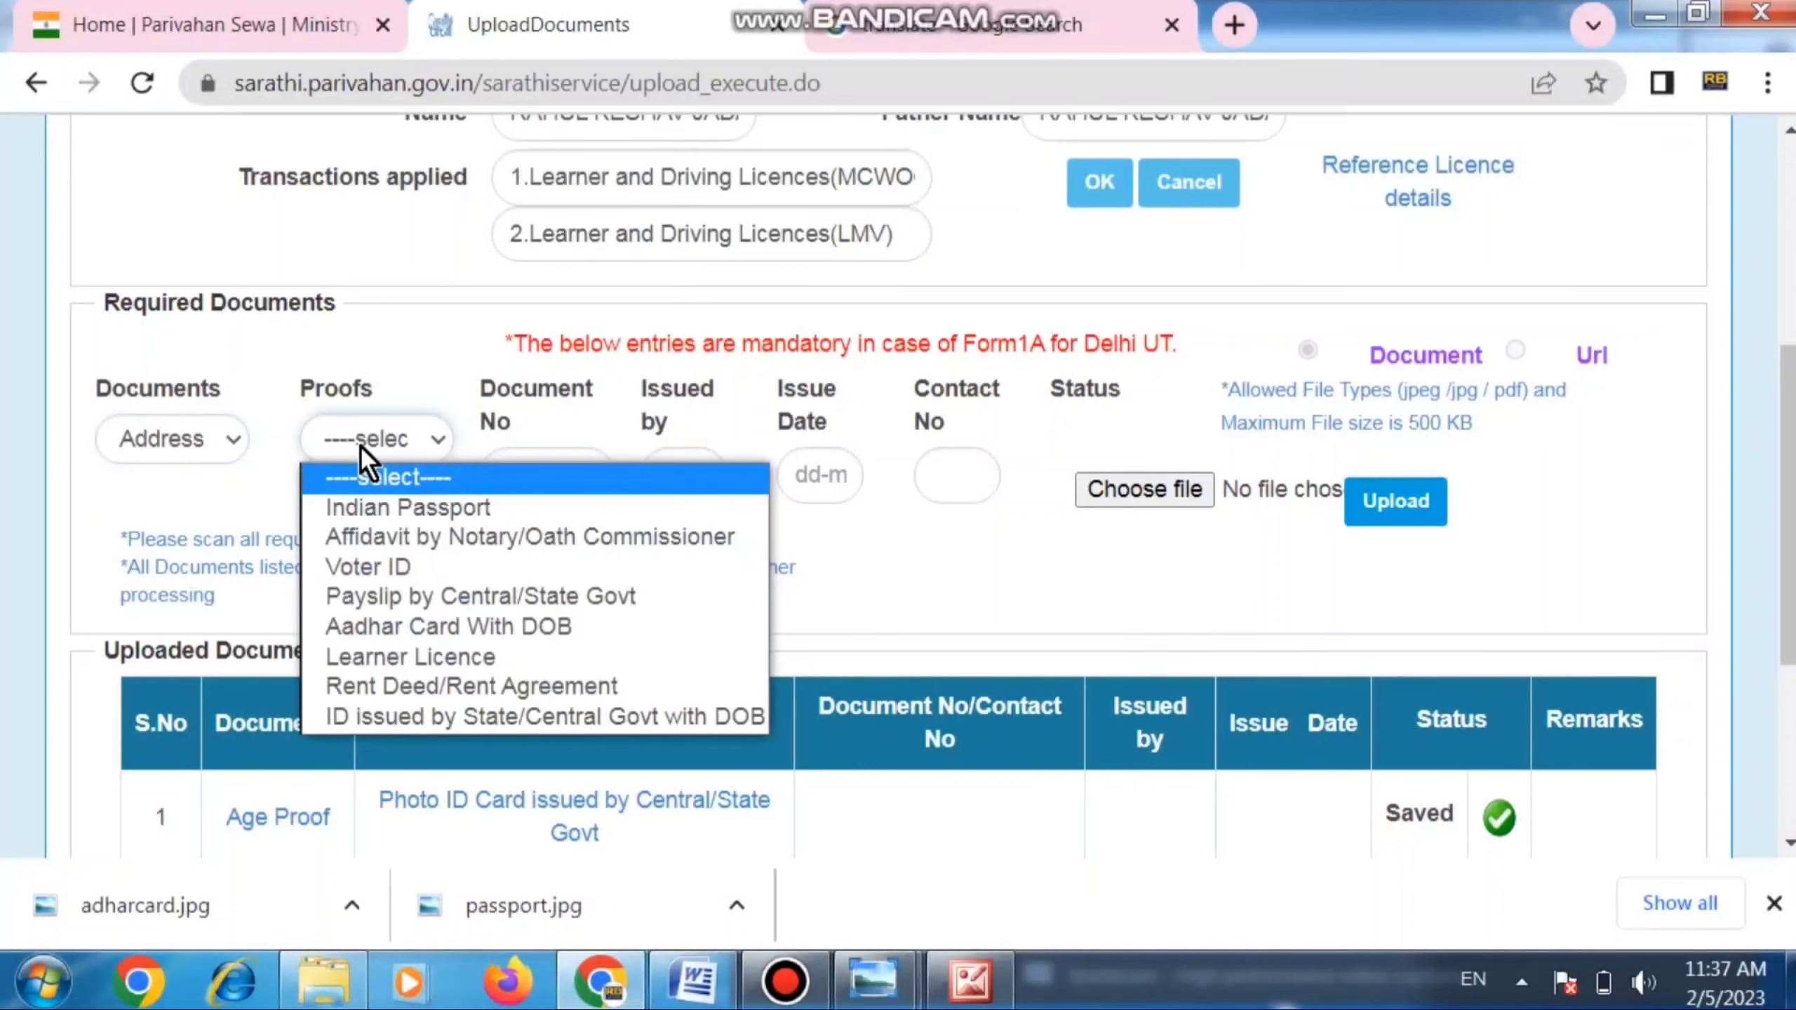
pyautogui.click(379, 632)
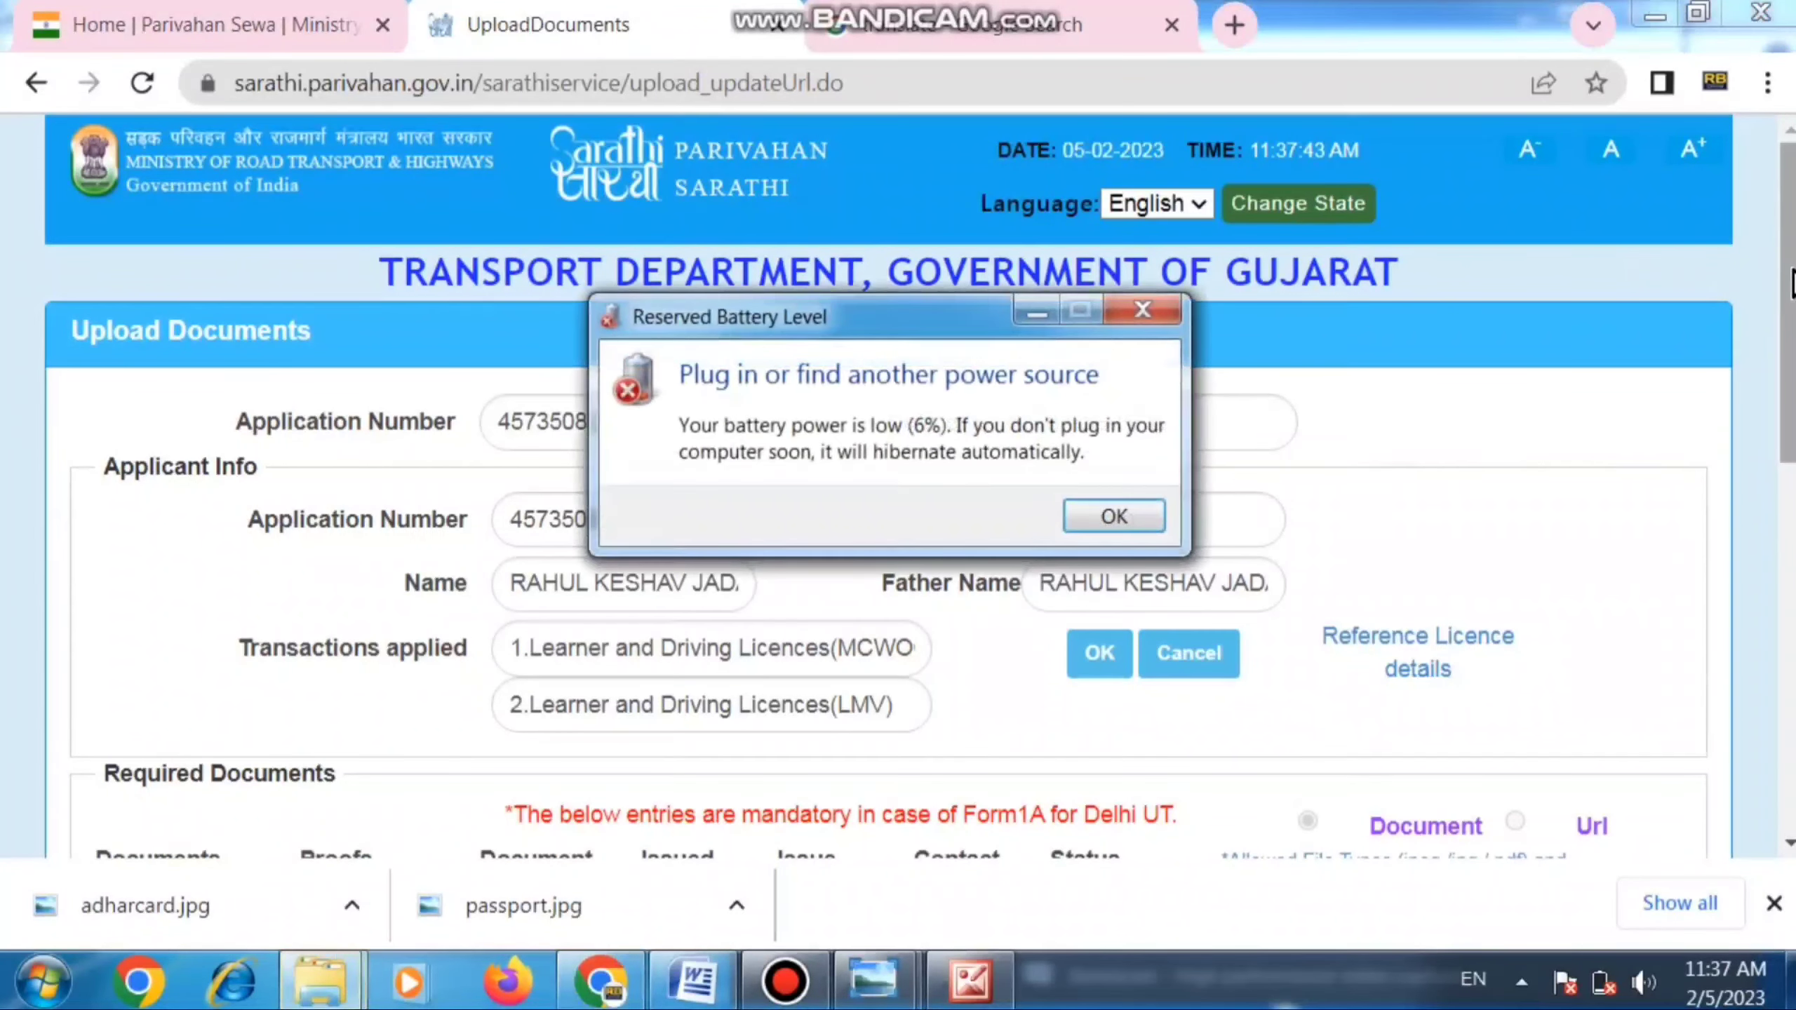
pyautogui.click(1115, 520)
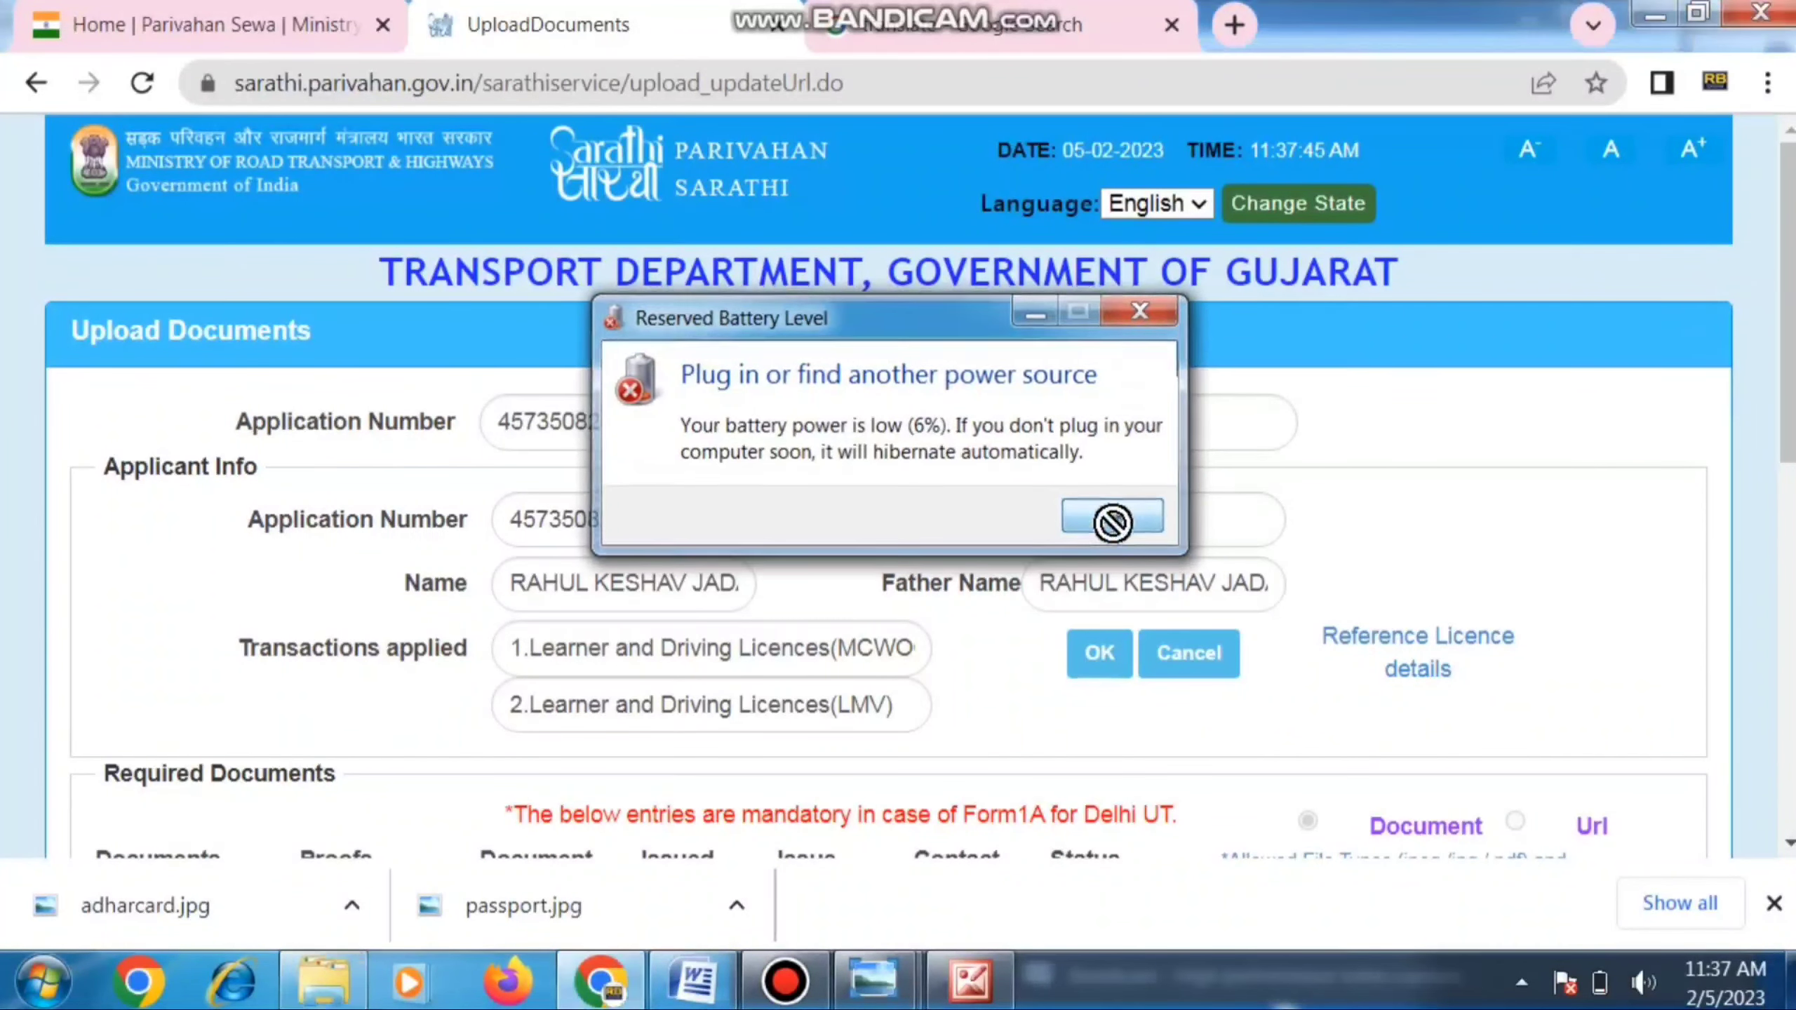
# Confirm the uploaded Address Proof and continue to the Application Status page
pyautogui.moveTo(1791, 231); pyautogui.dragTo(1791, 555)
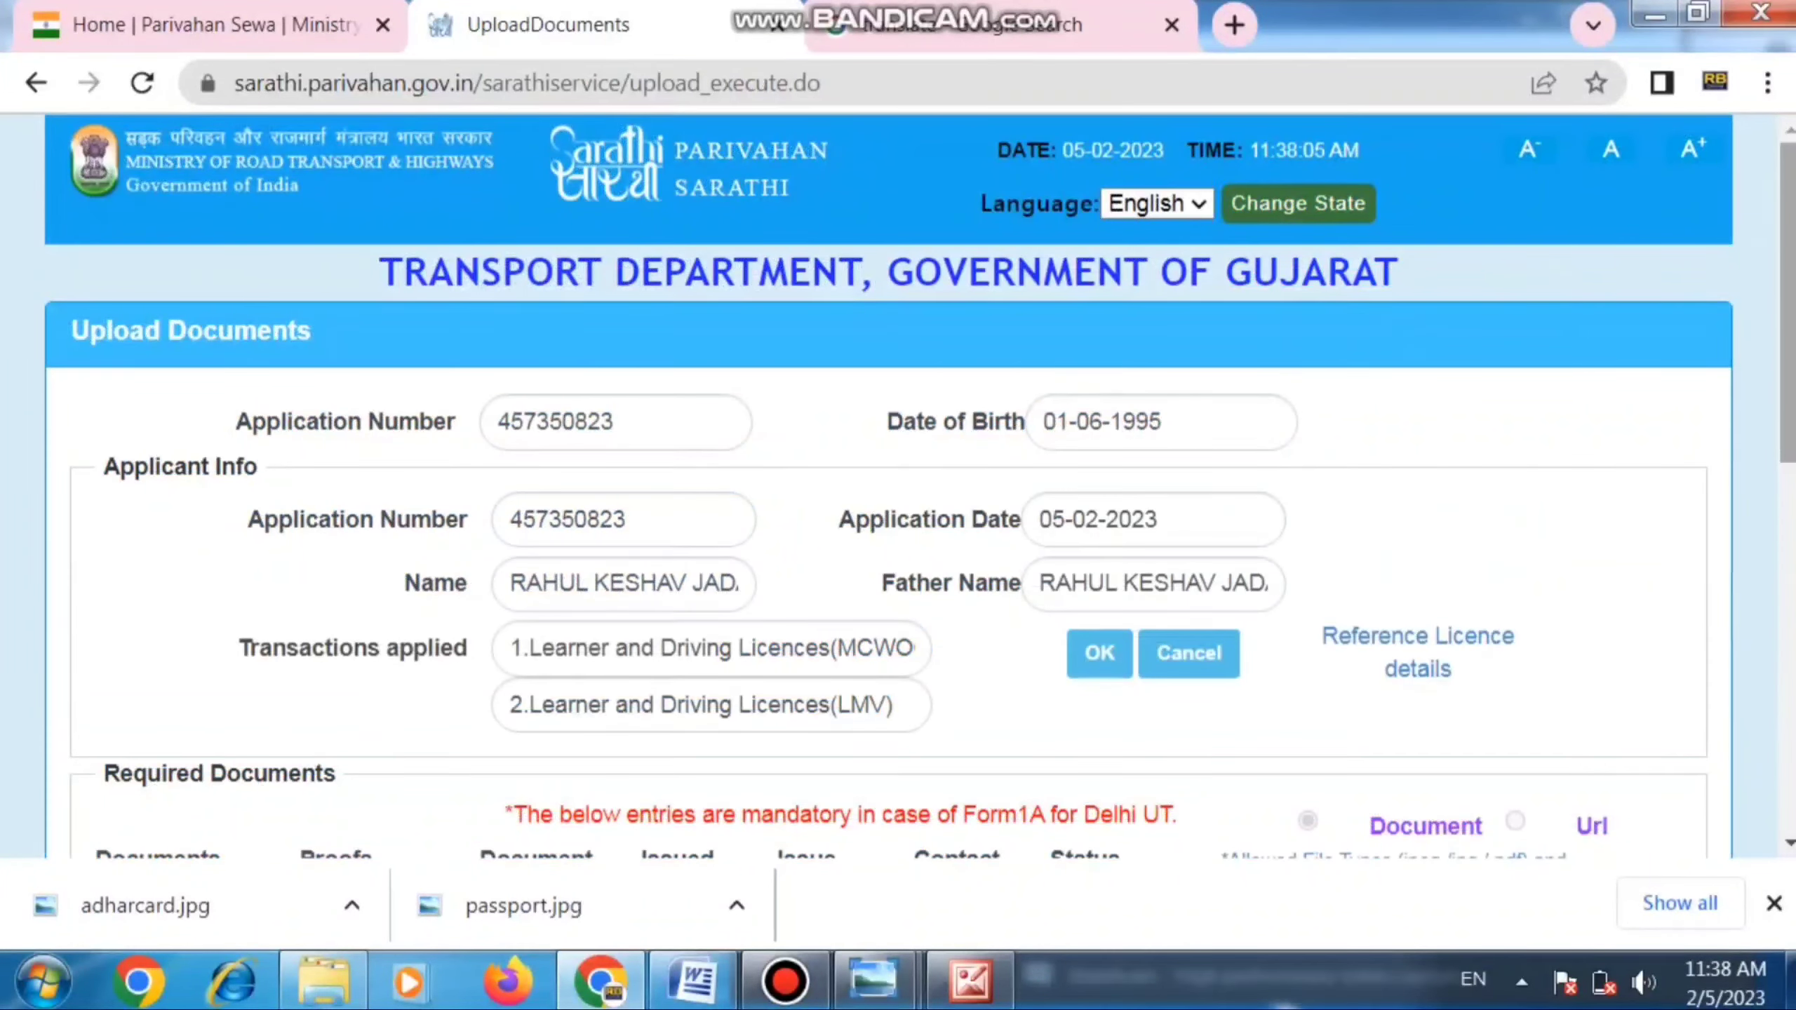
pyautogui.moveTo(1791, 283); pyautogui.dragTo(1791, 461)
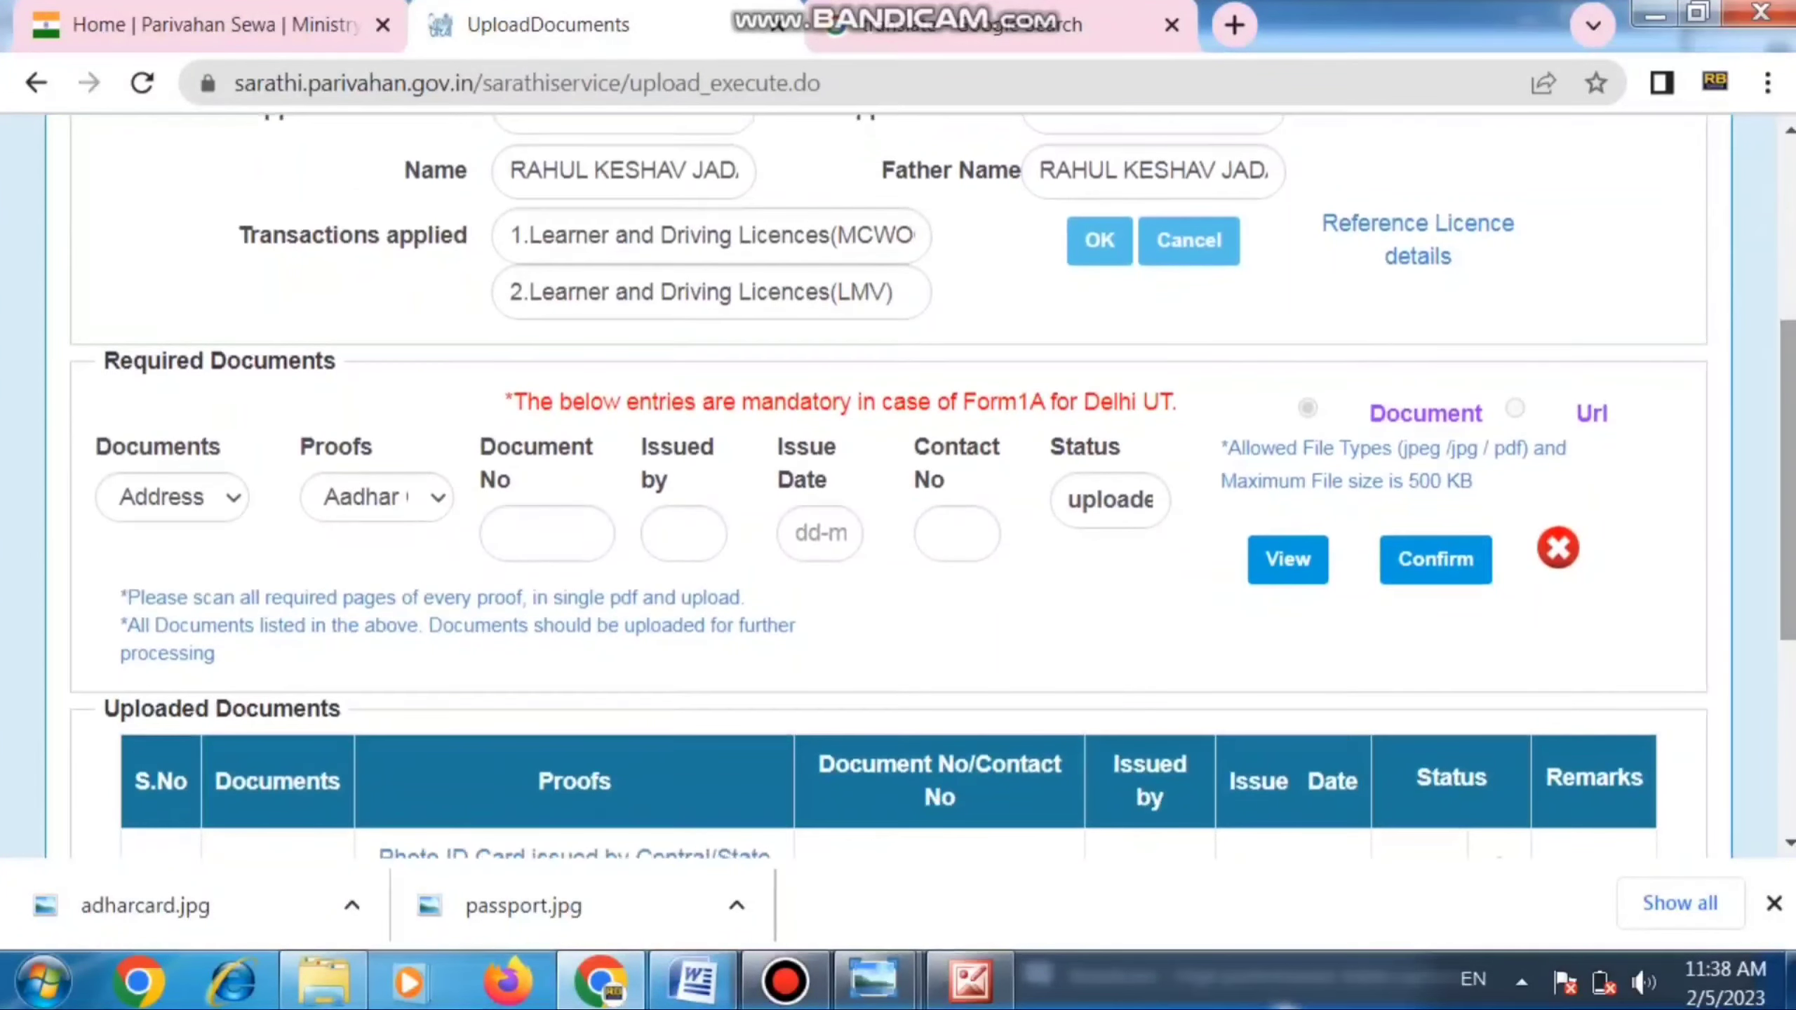
pyautogui.click(1436, 559)
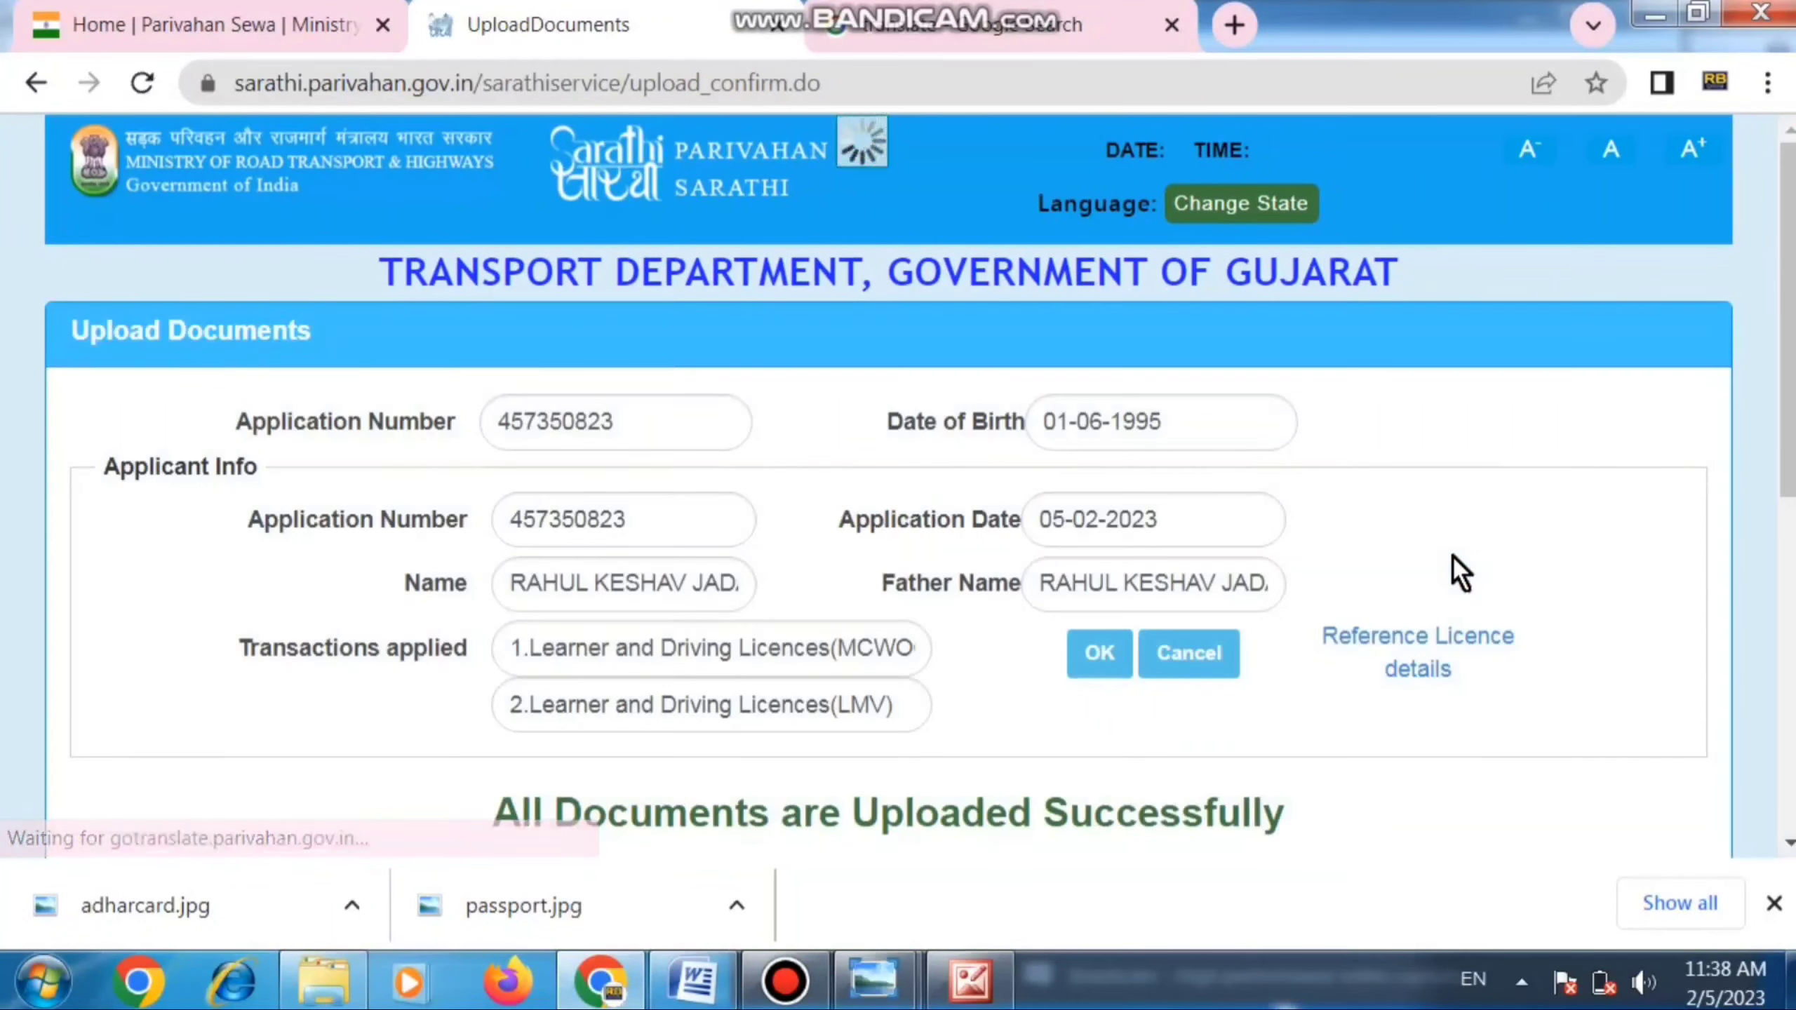
pyautogui.scroll(-5, 870, 603)
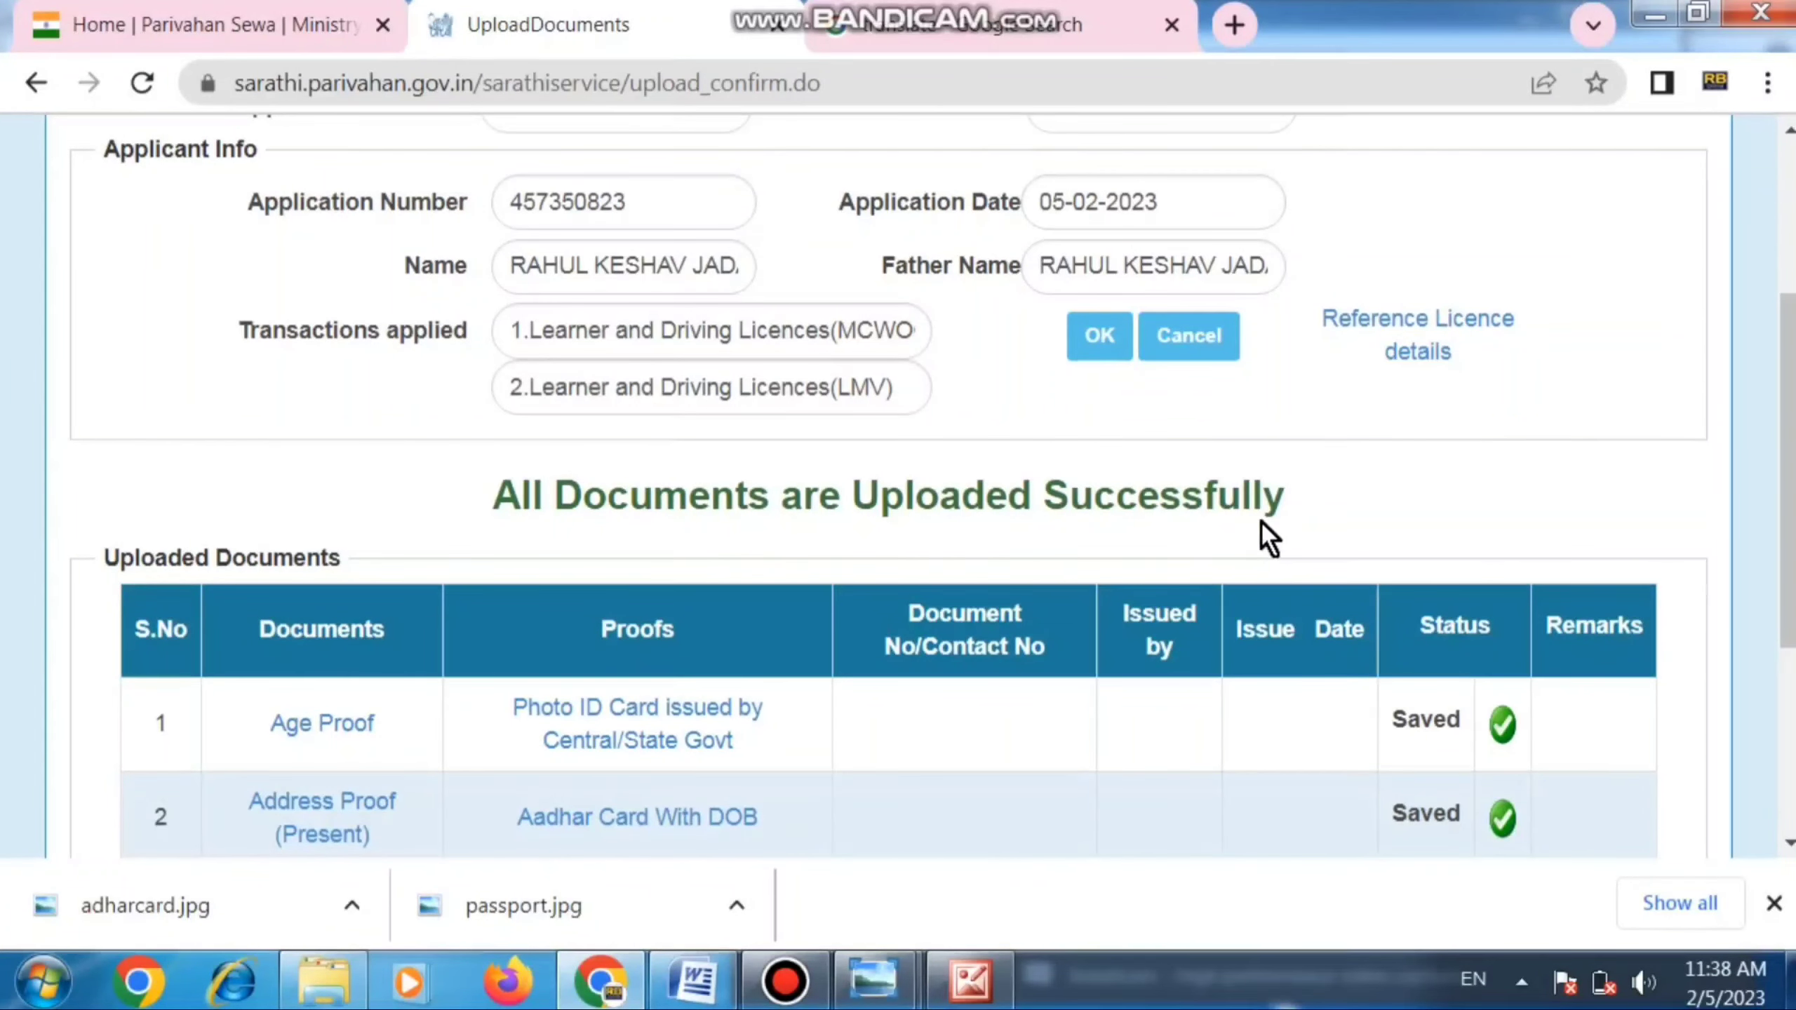
pyautogui.scroll(-4, 1783, 622)
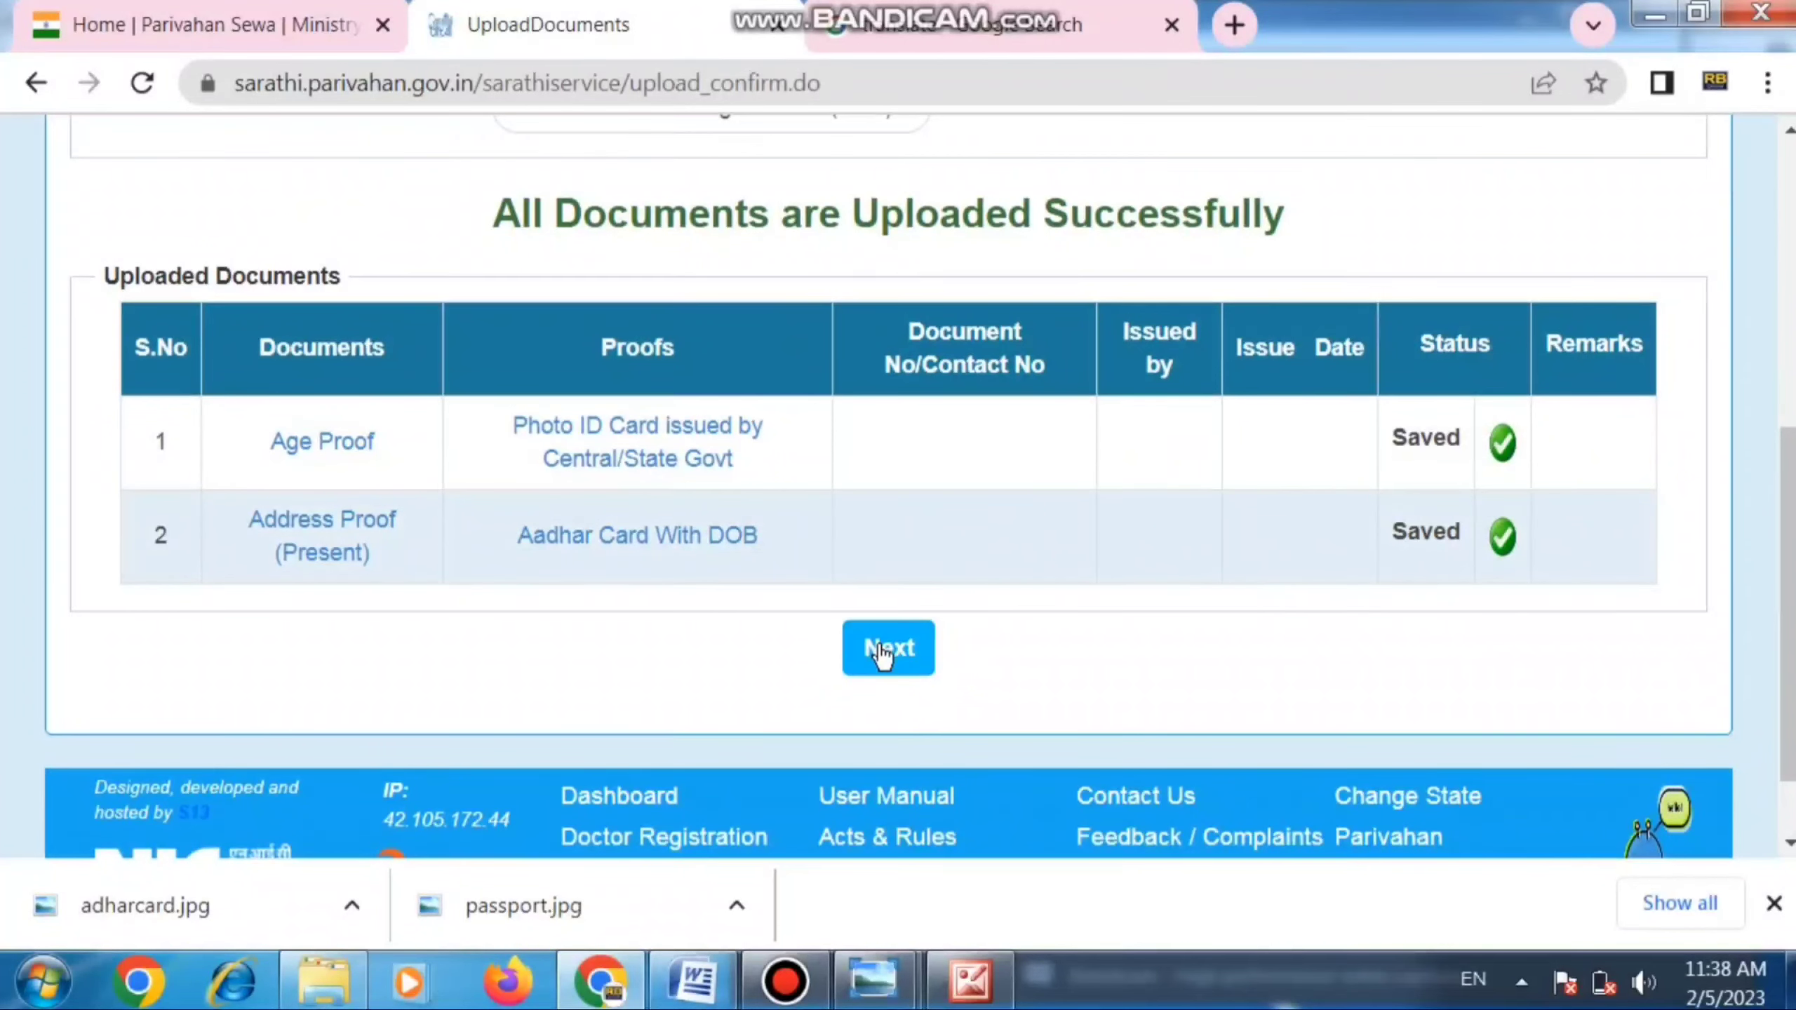
pyautogui.click(882, 650)
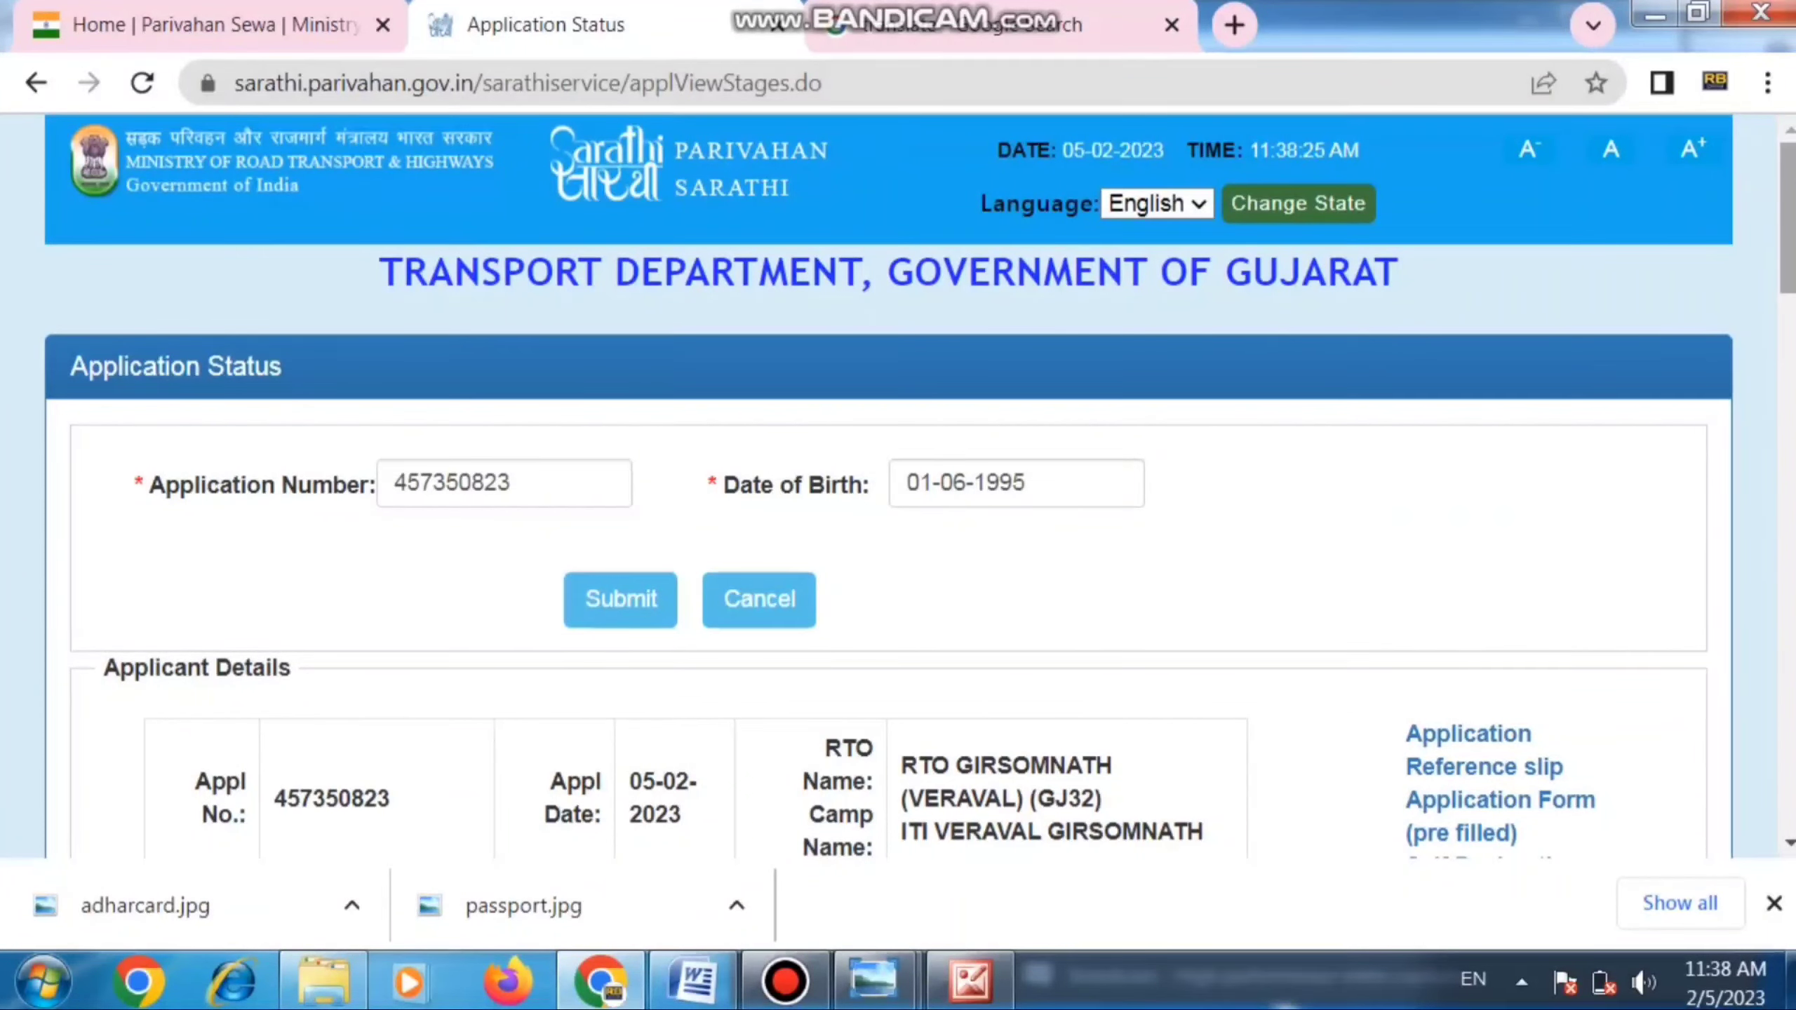
# Proceed with stage 3 UPLOAD PHOTO AND SIGNATURE and scroll to its upload fields
pyautogui.moveTo(1787, 220); pyautogui.dragTo(1788, 554)
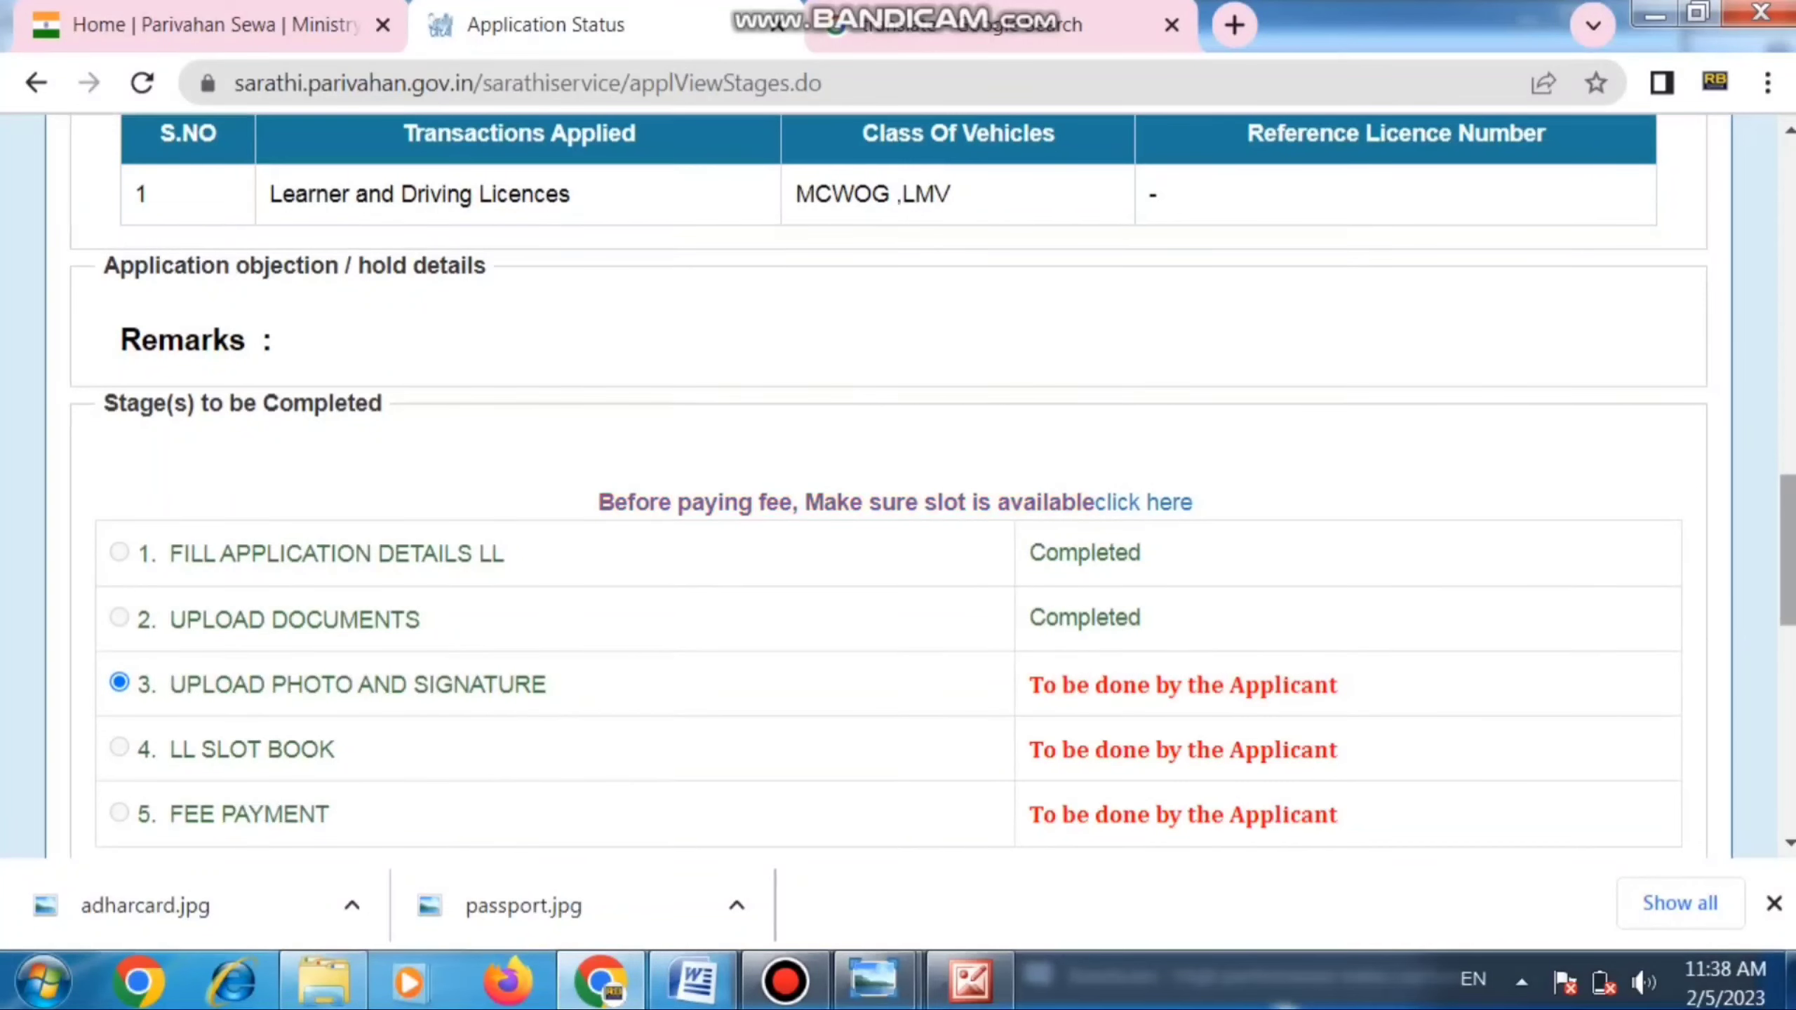
pyautogui.moveTo(1788, 577); pyautogui.dragTo(1788, 622)
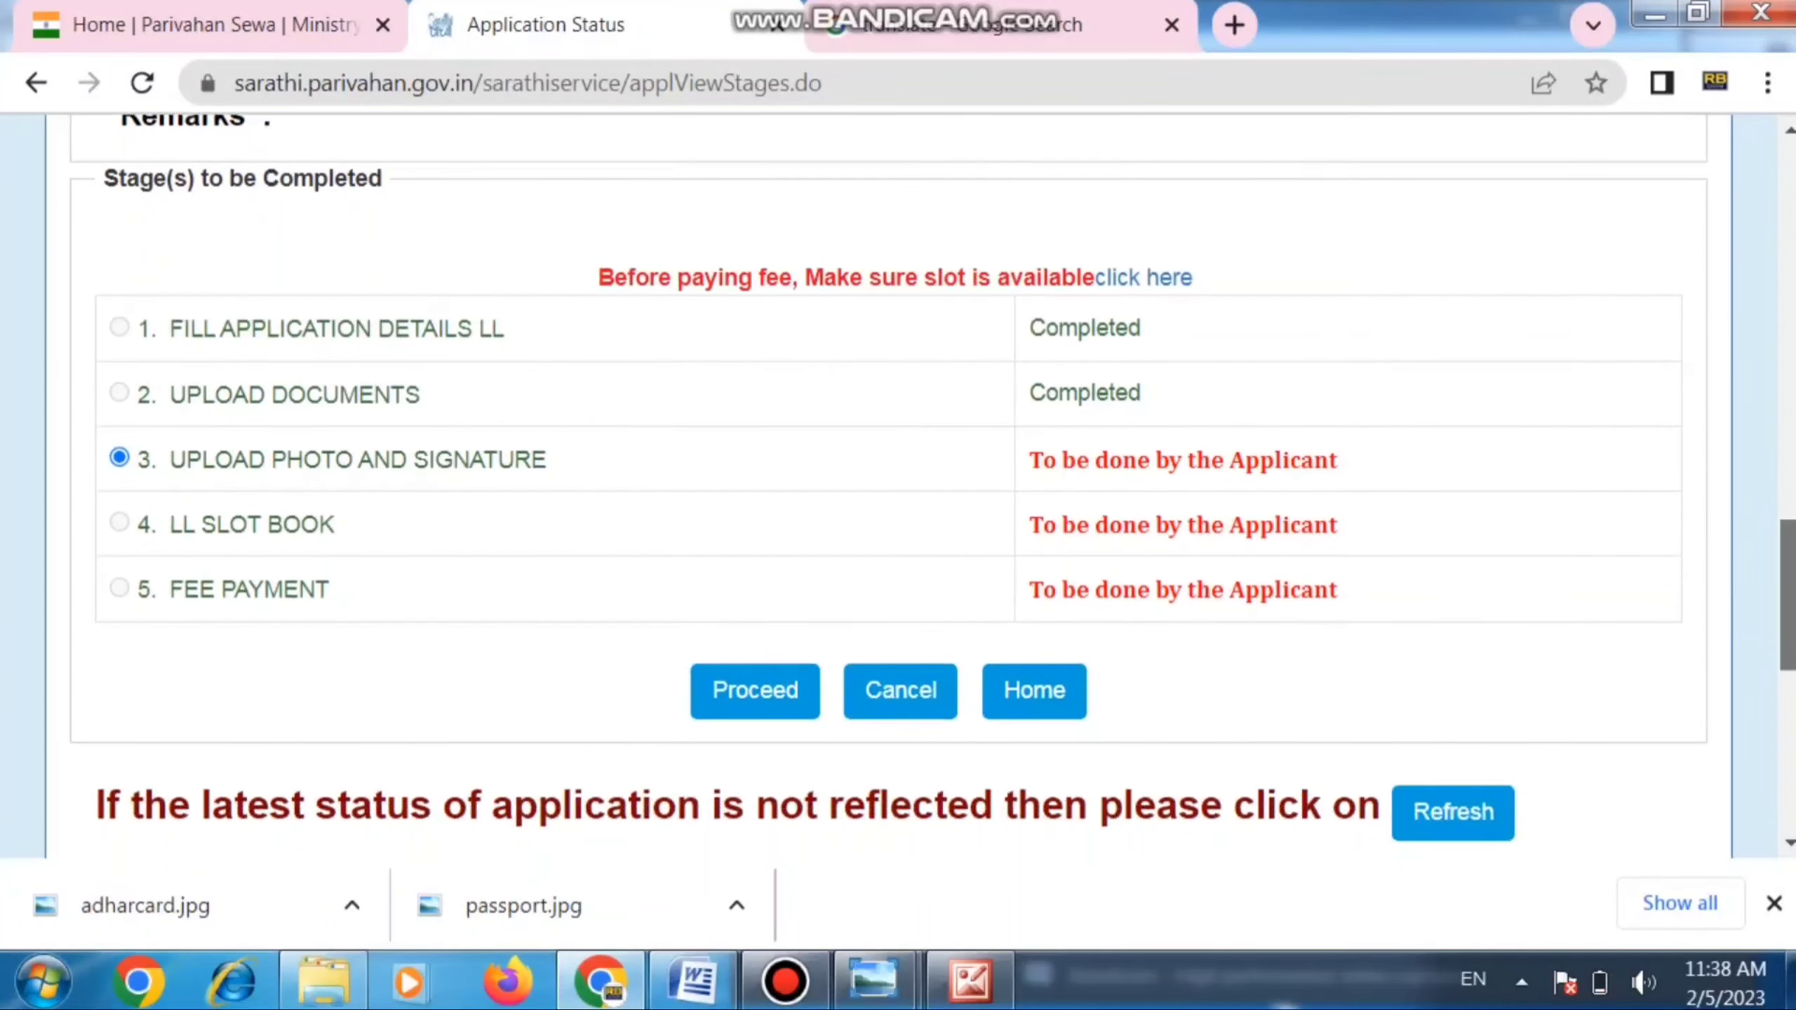
pyautogui.click(733, 706)
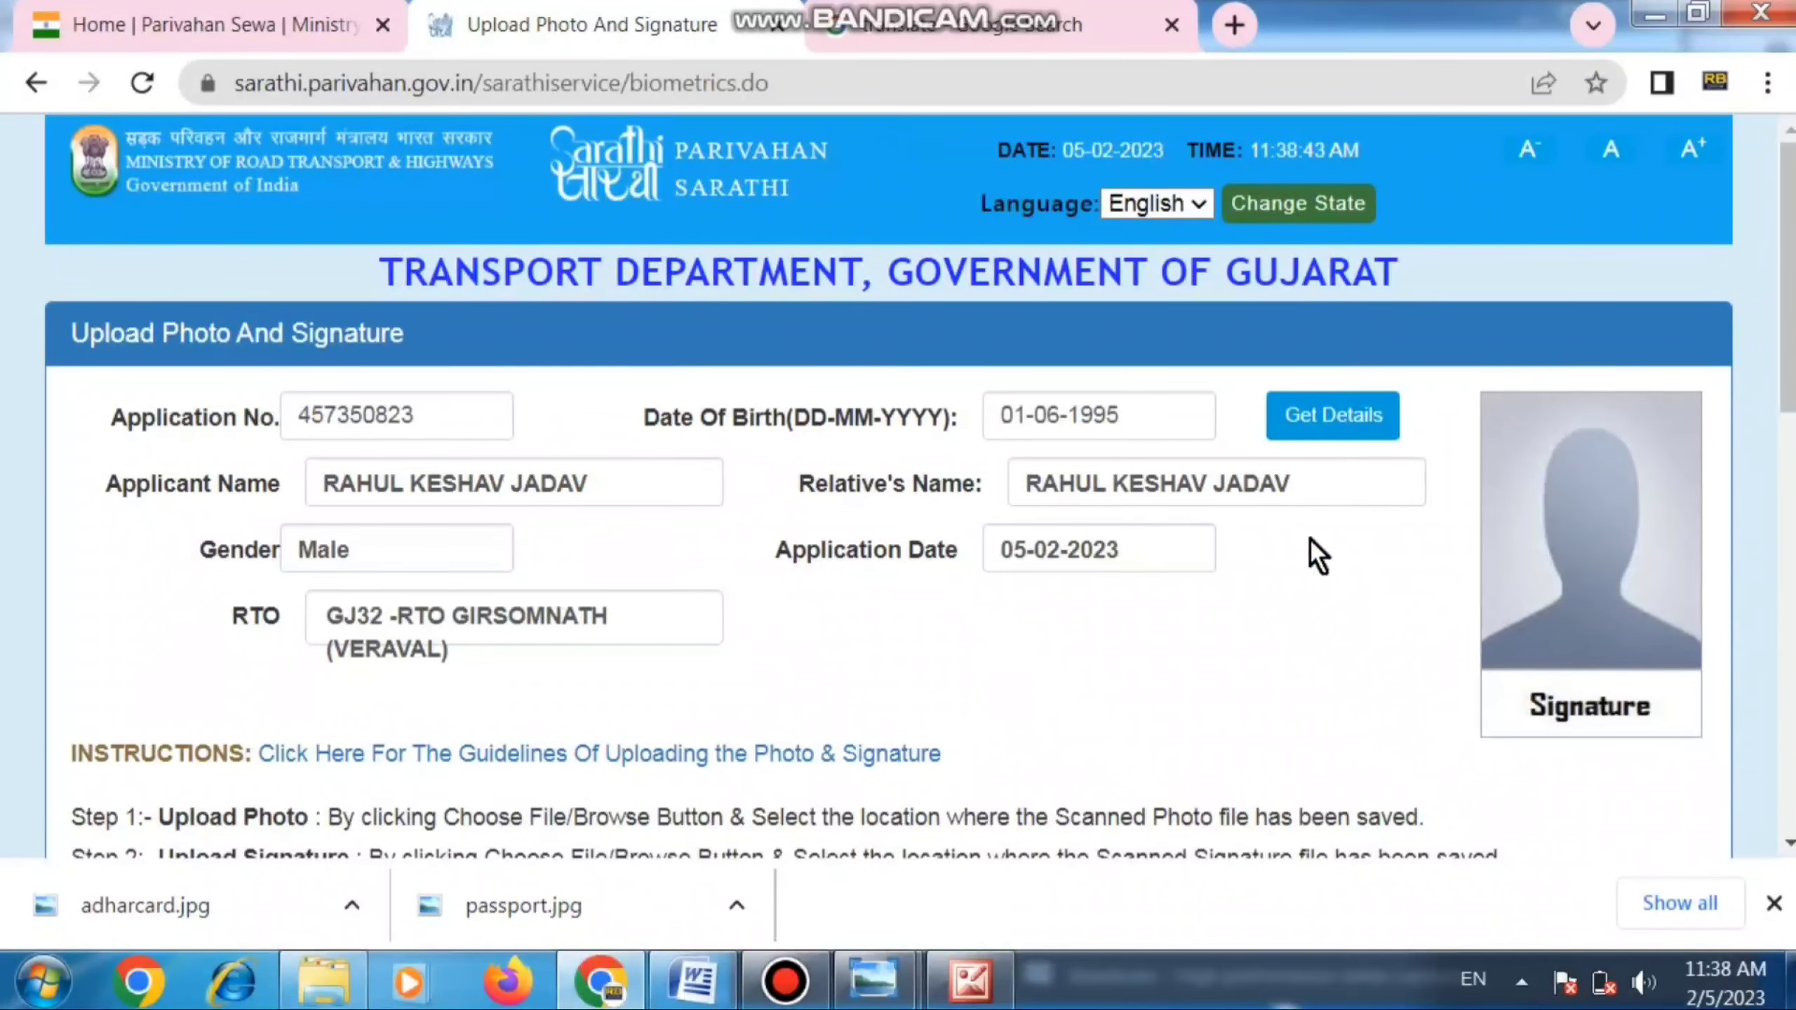
pyautogui.moveTo(1789, 282); pyautogui.dragTo(1788, 502)
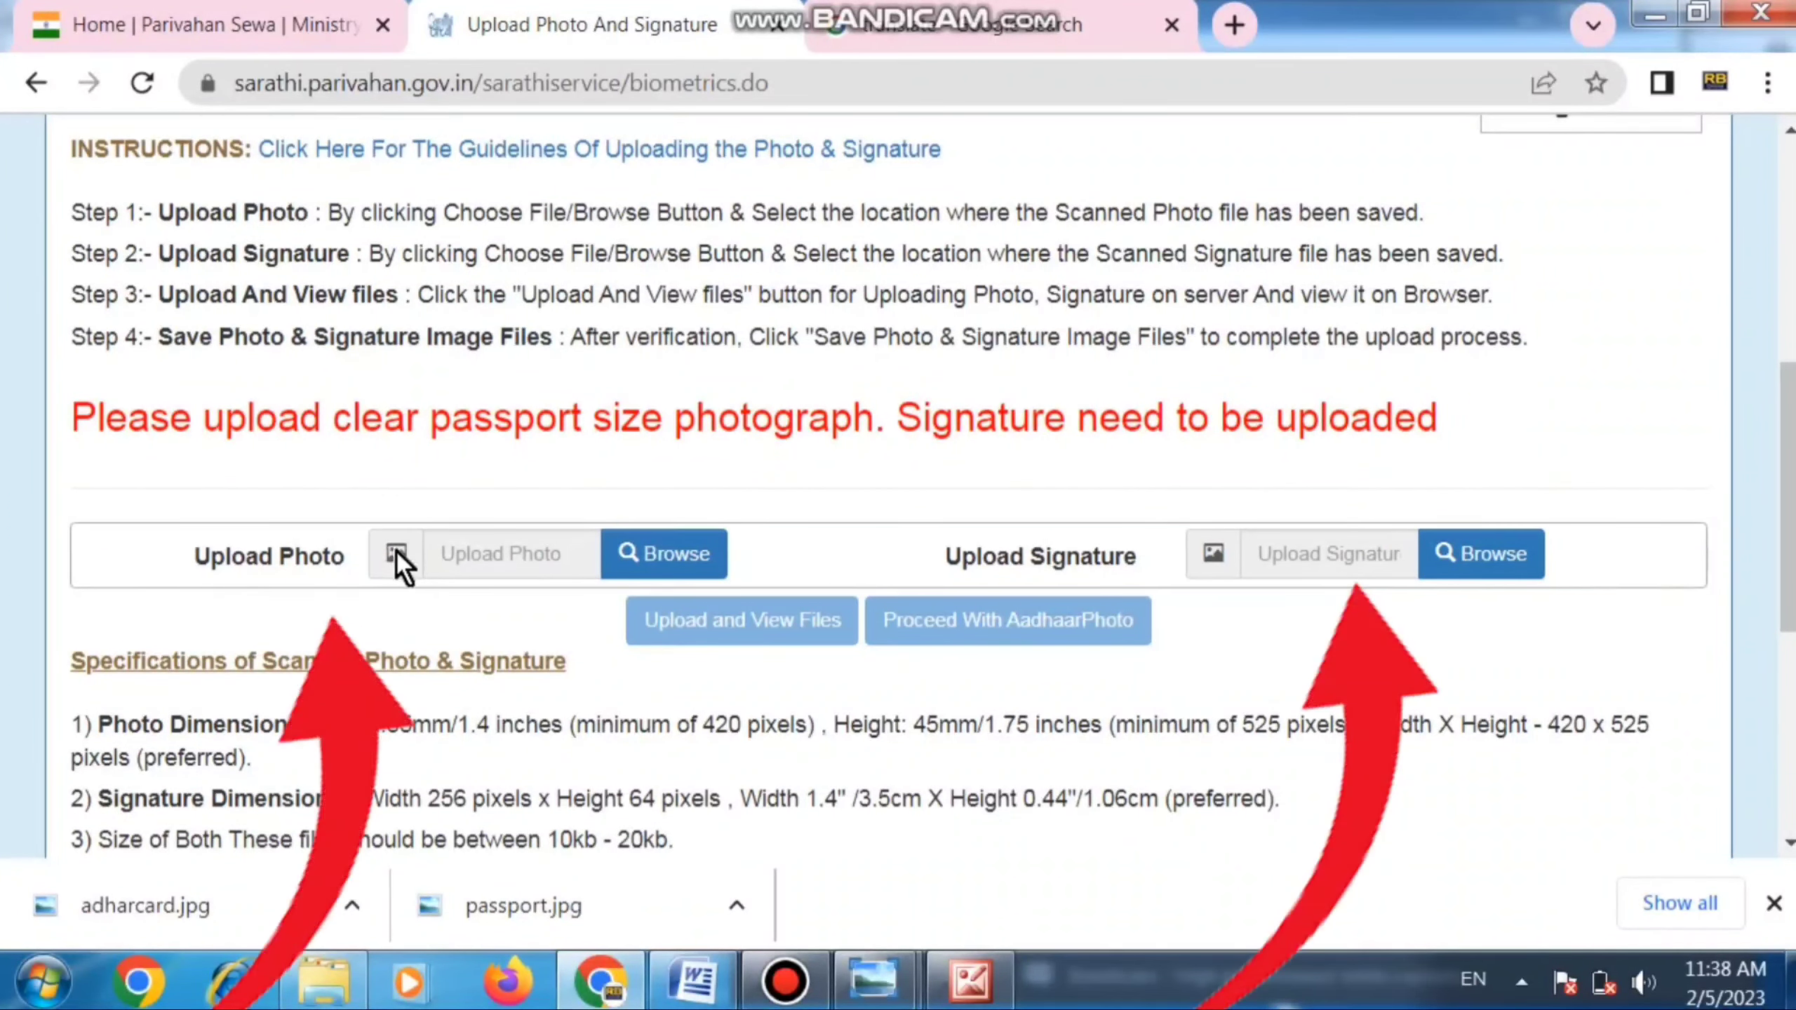
# Upload passport.jpg as the photo along with the signature file and view both previews
pyautogui.click(667, 559)
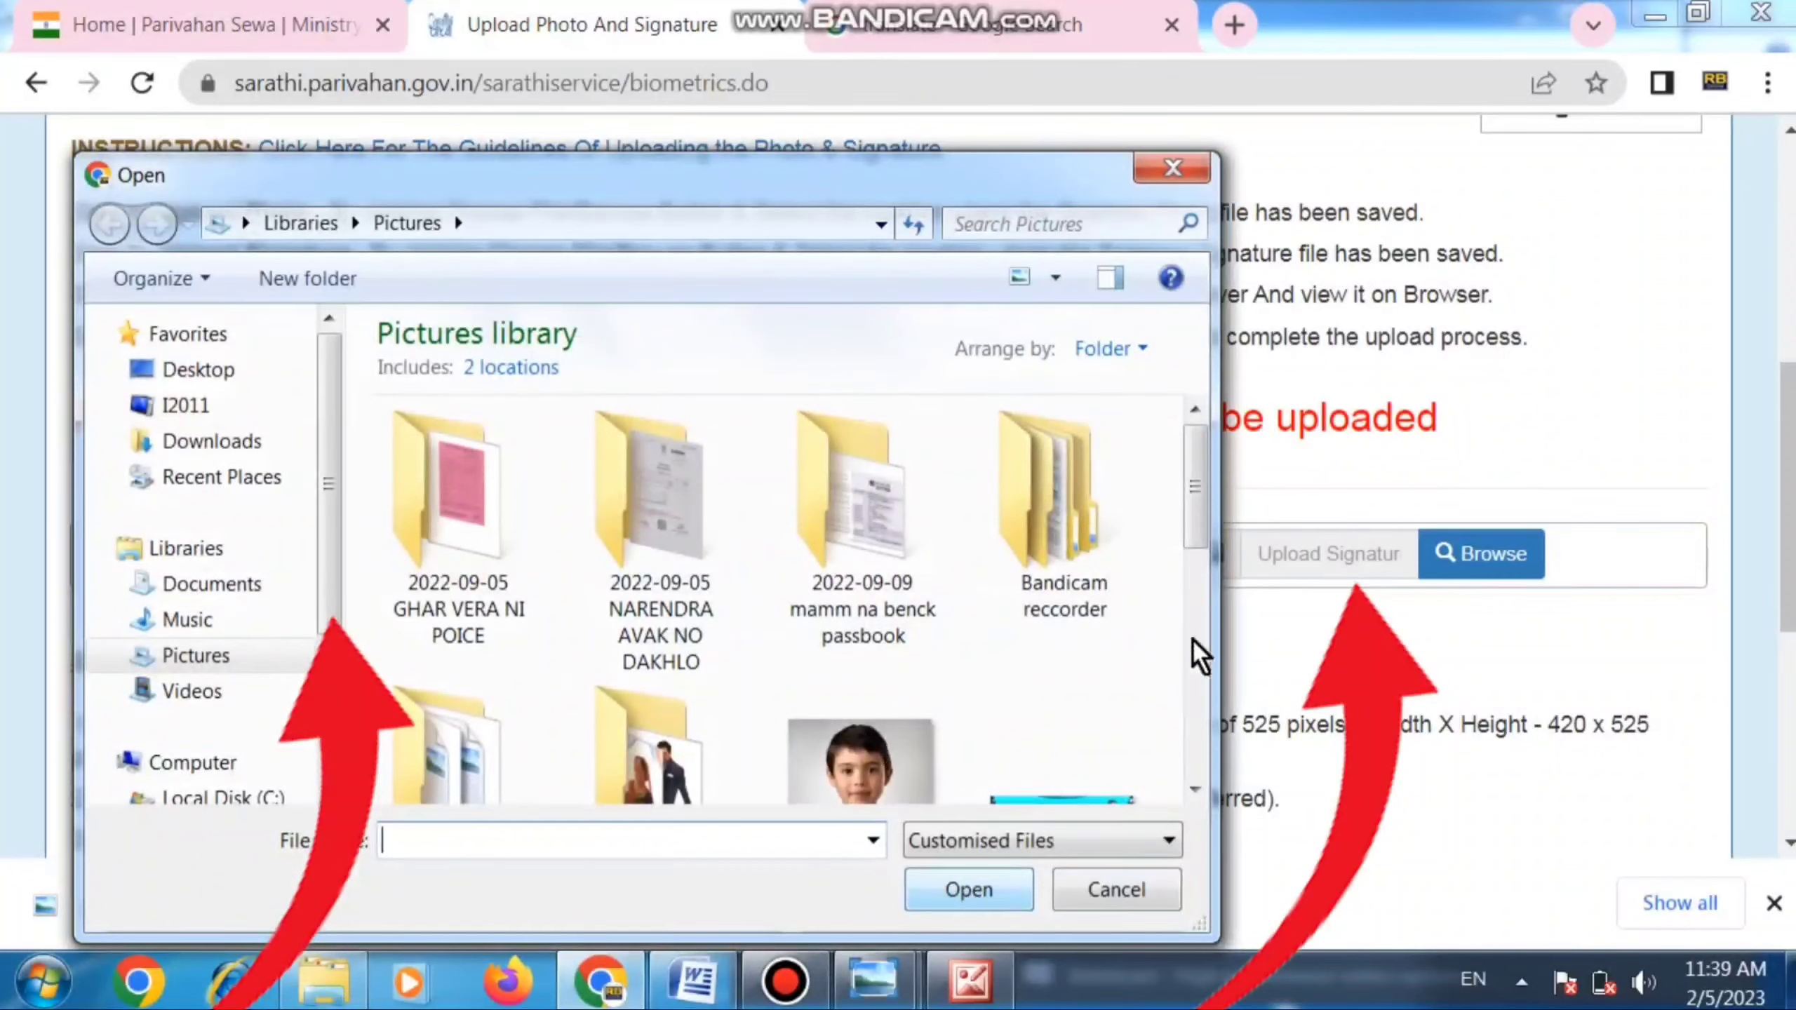
pyautogui.scroll(-5, 863, 481)
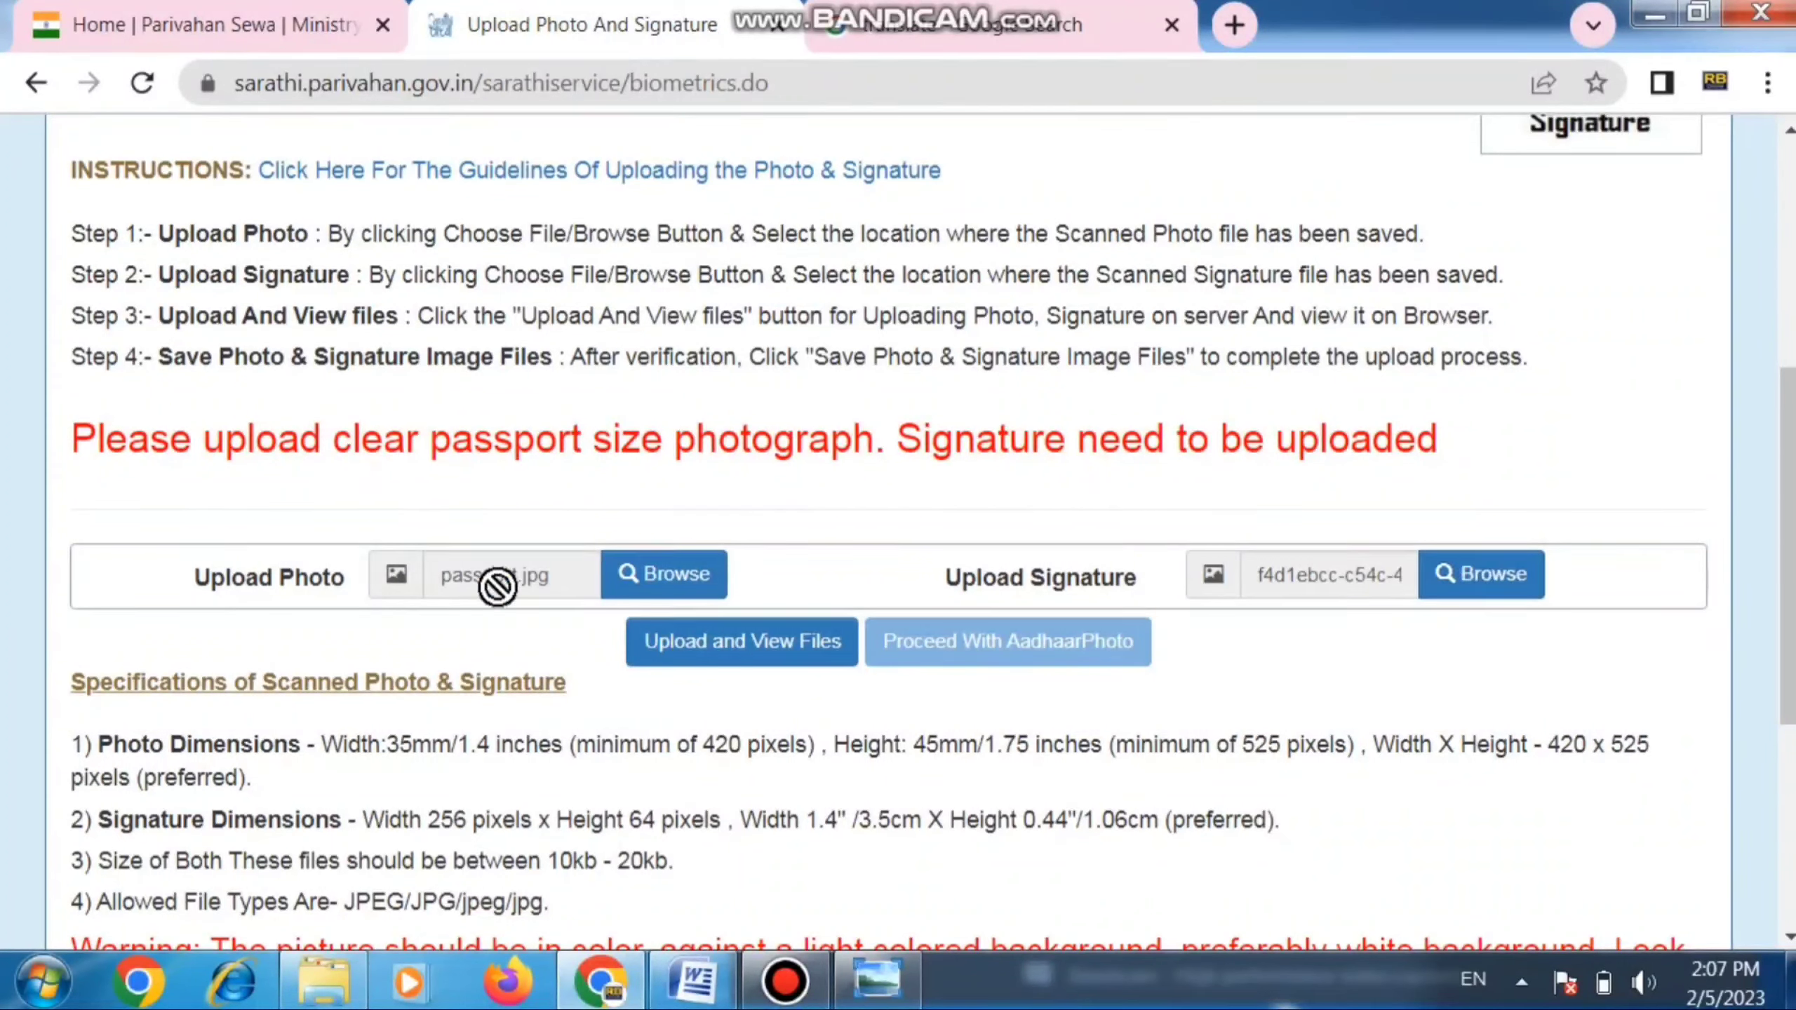
pyautogui.click(746, 660)
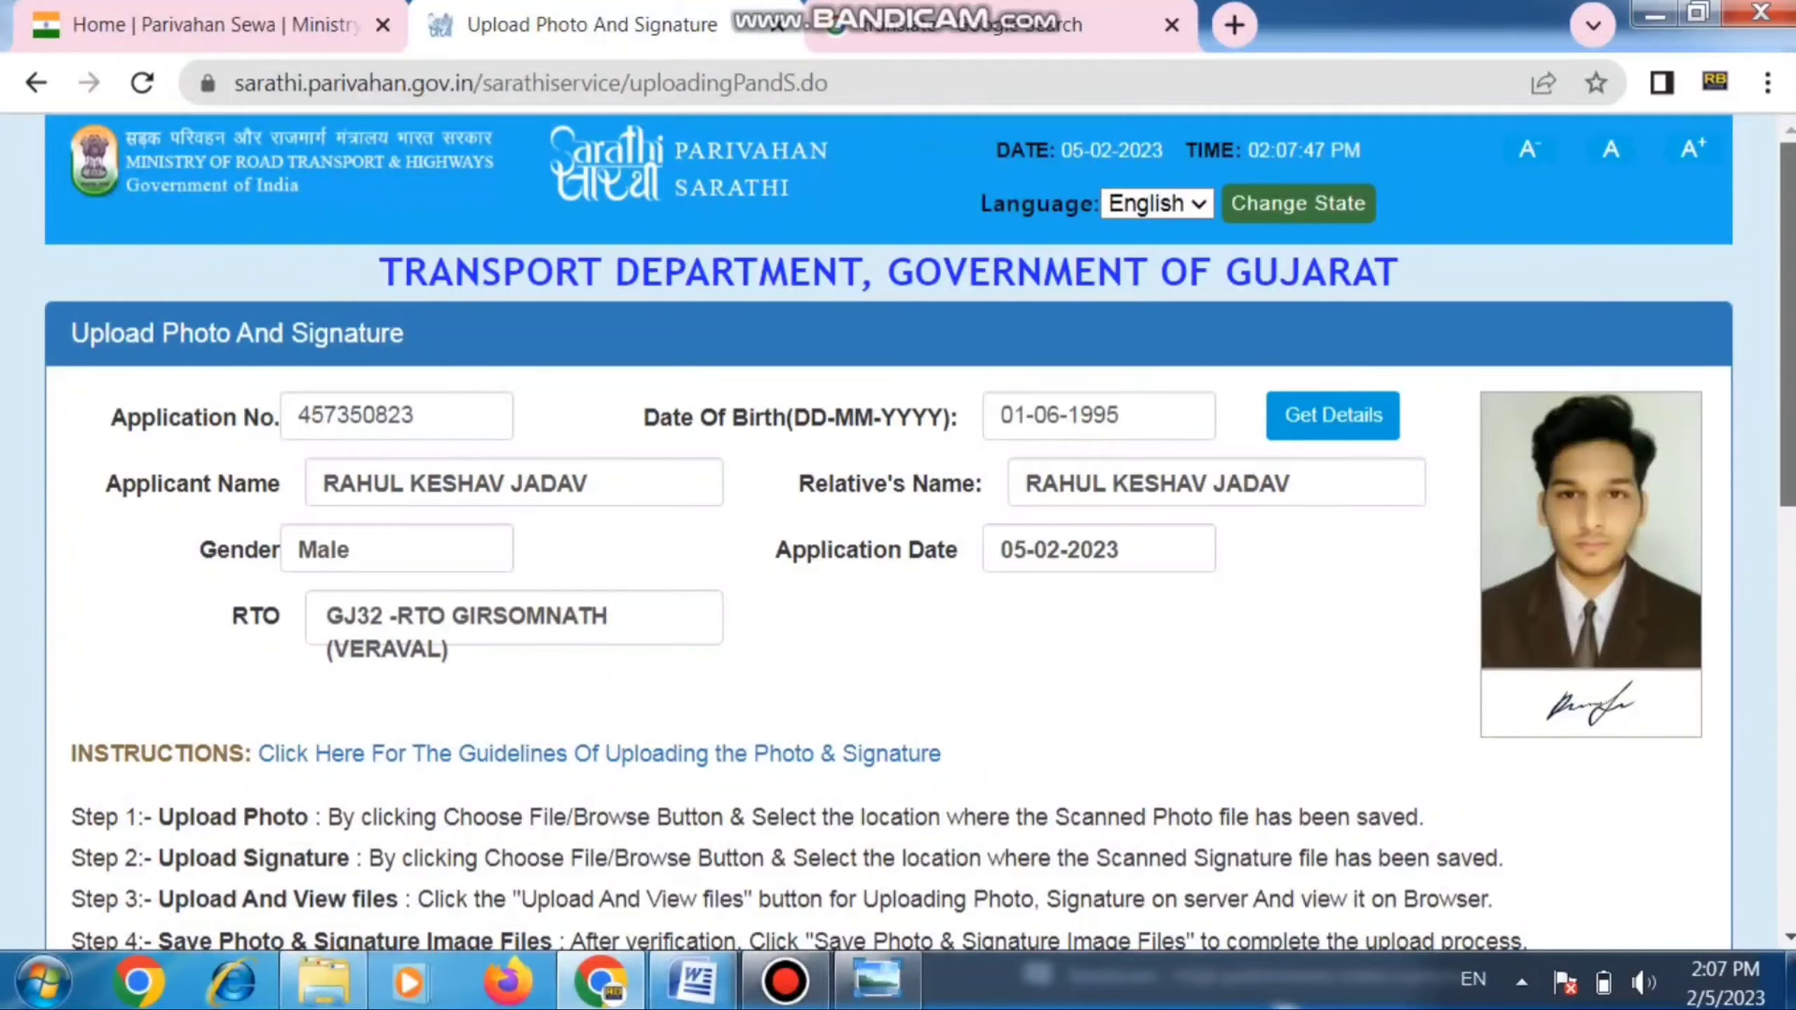
pyautogui.scroll(-5, 1530, 460)
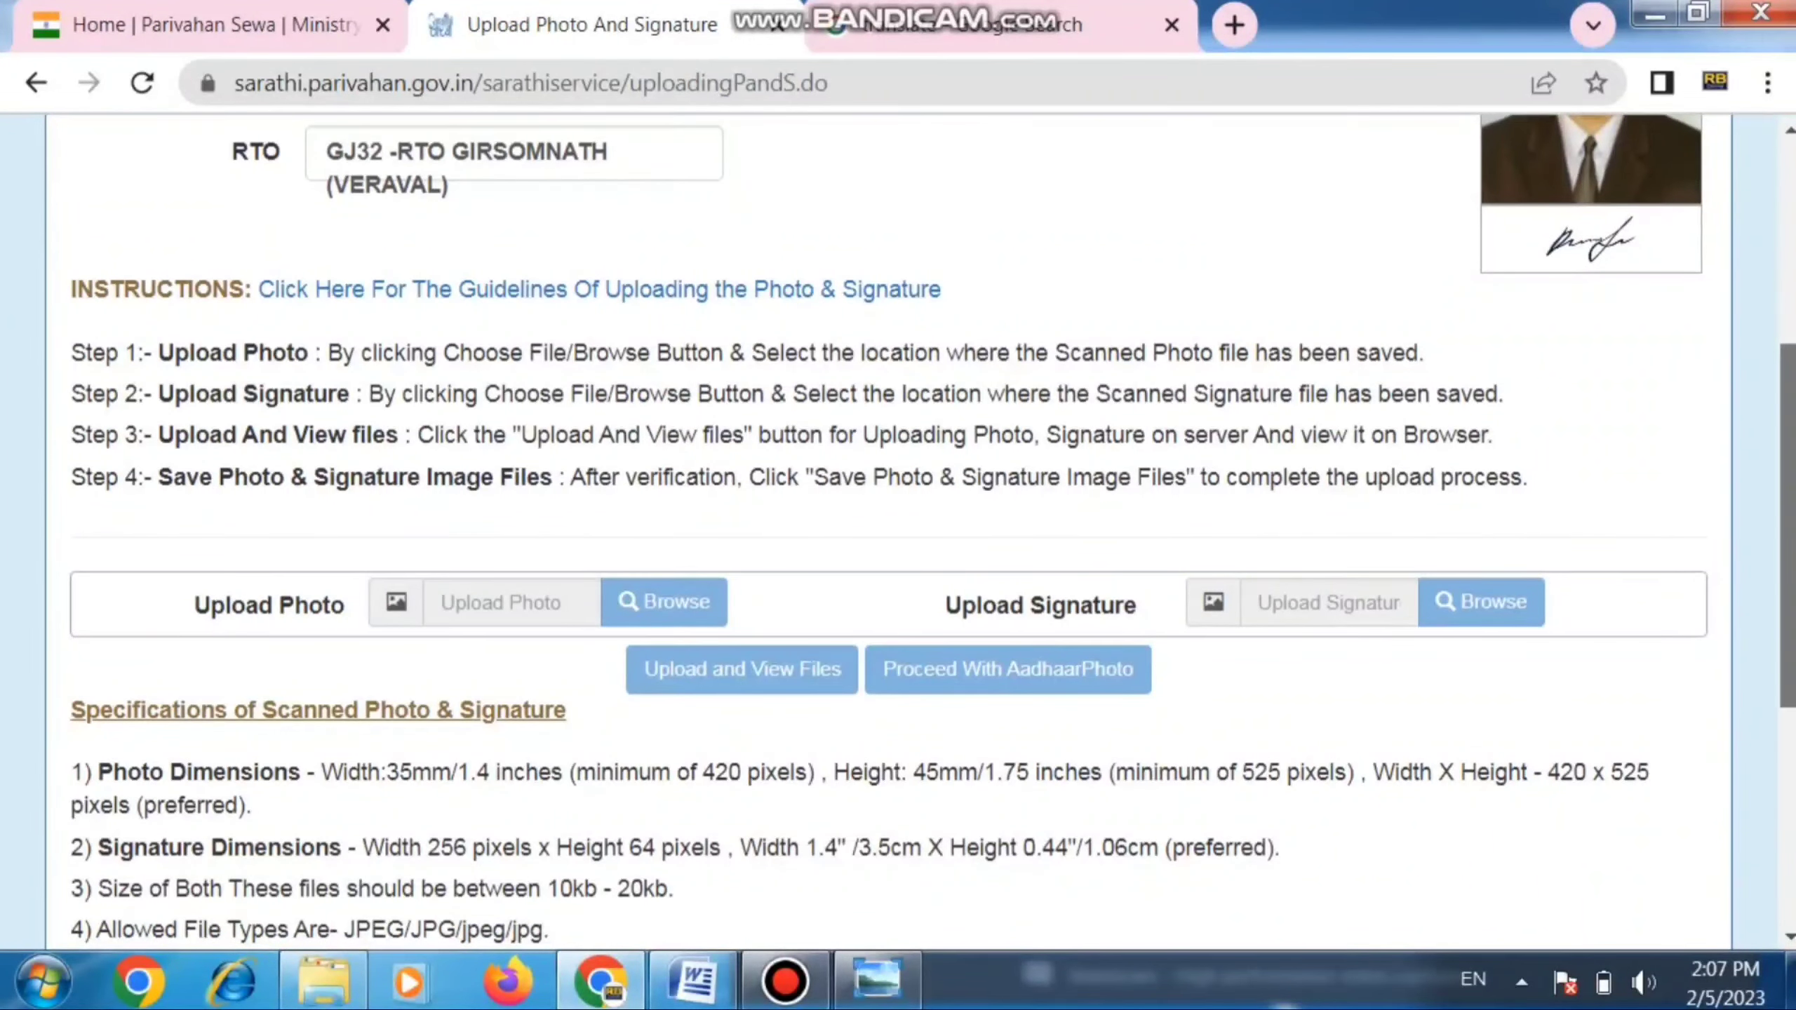
pyautogui.scroll(-4, 448, 329)
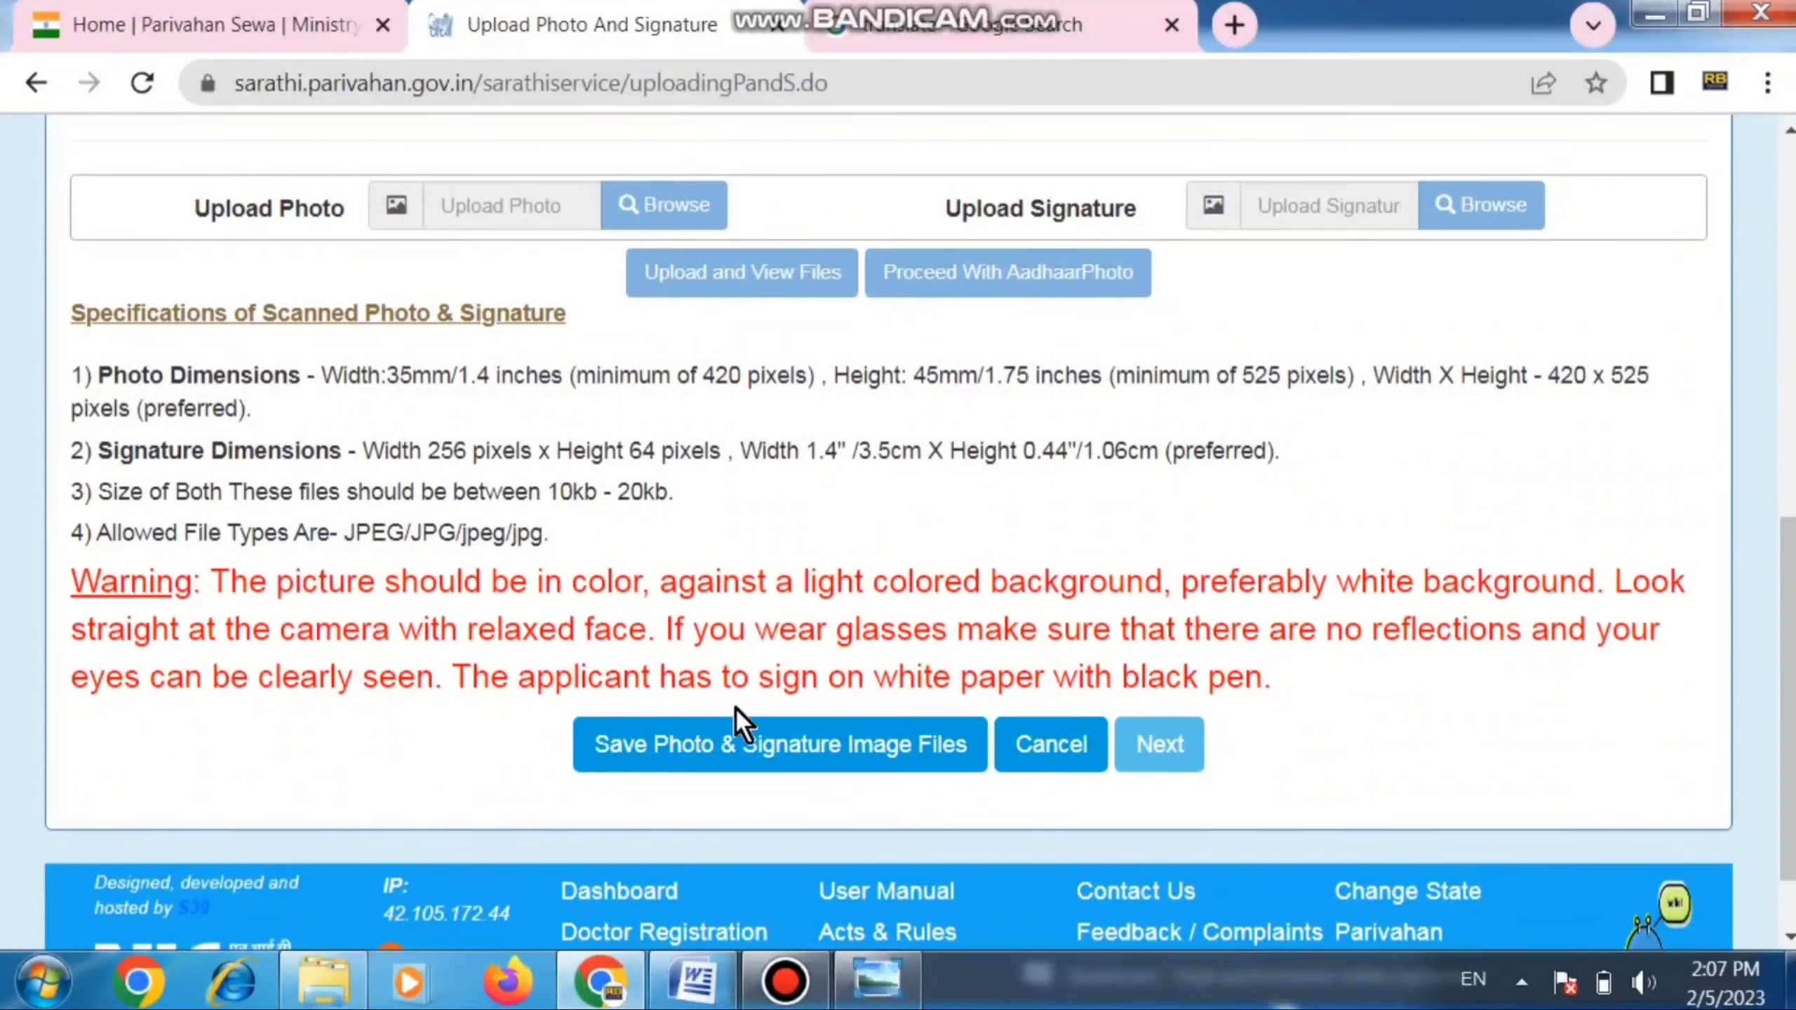
# Save the photo and signature image files, confirm, and continue to Application Status
pyautogui.click(726, 760)
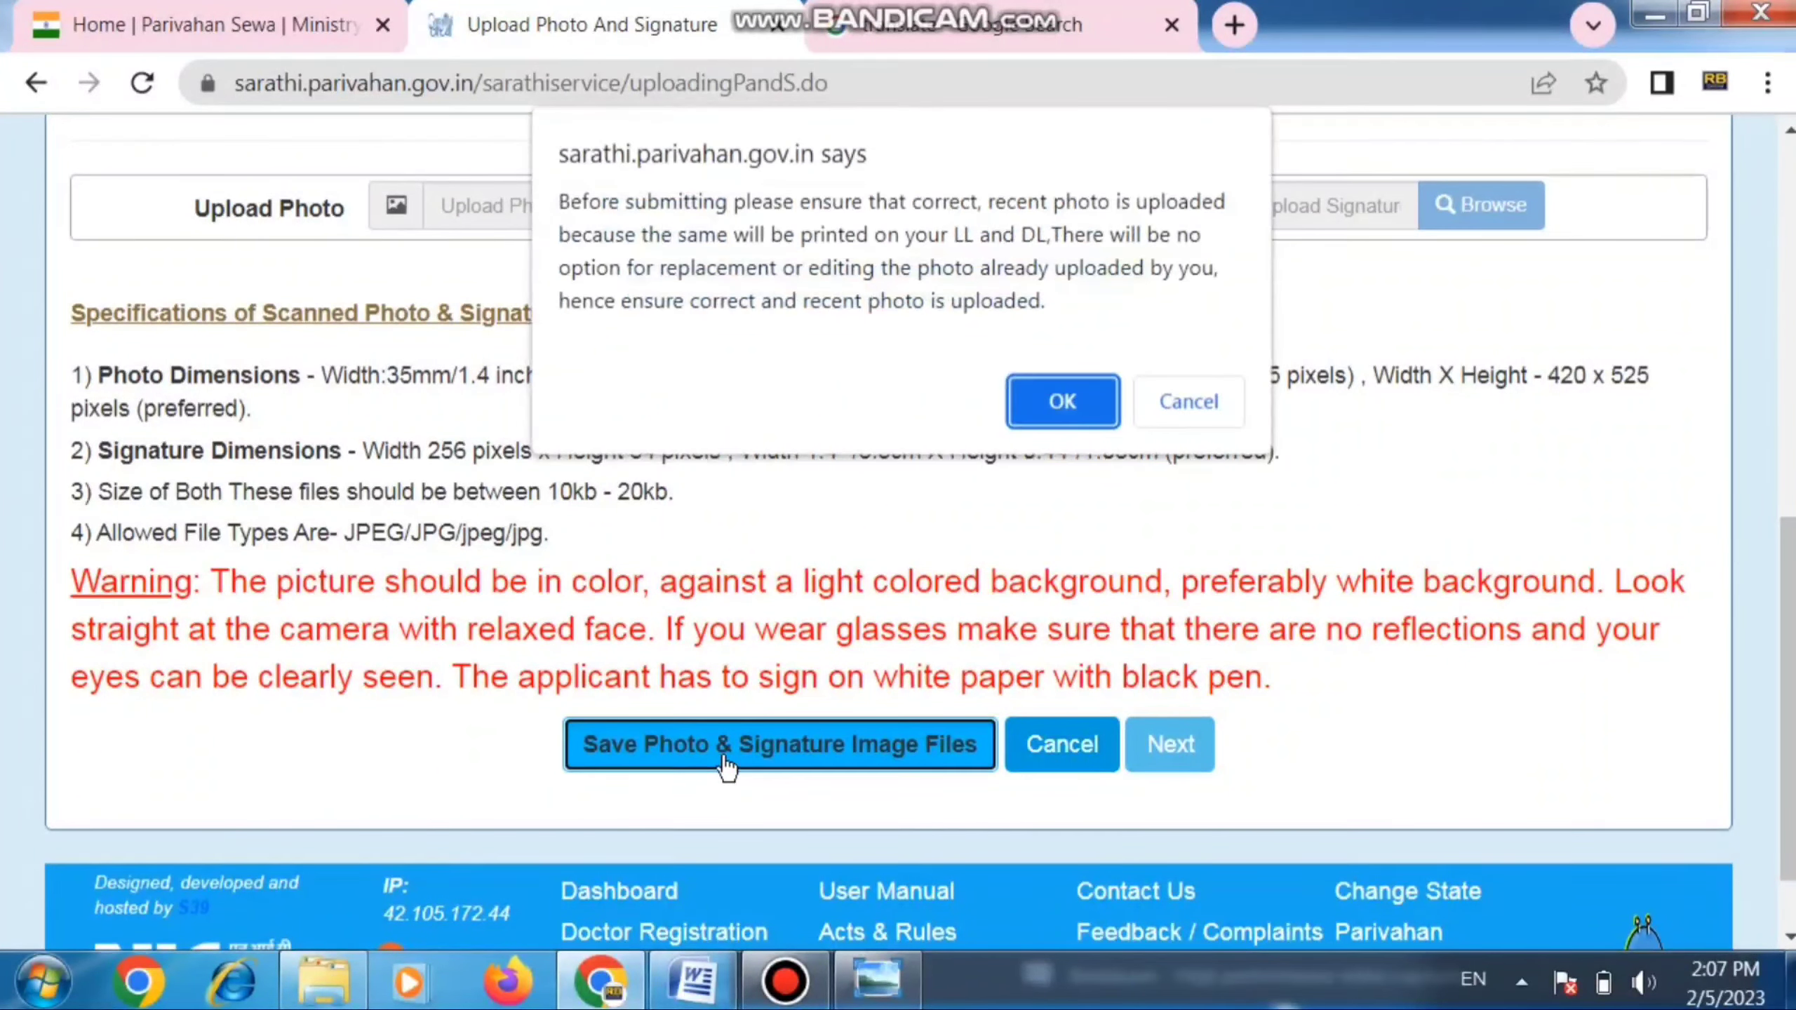
pyautogui.click(1060, 402)
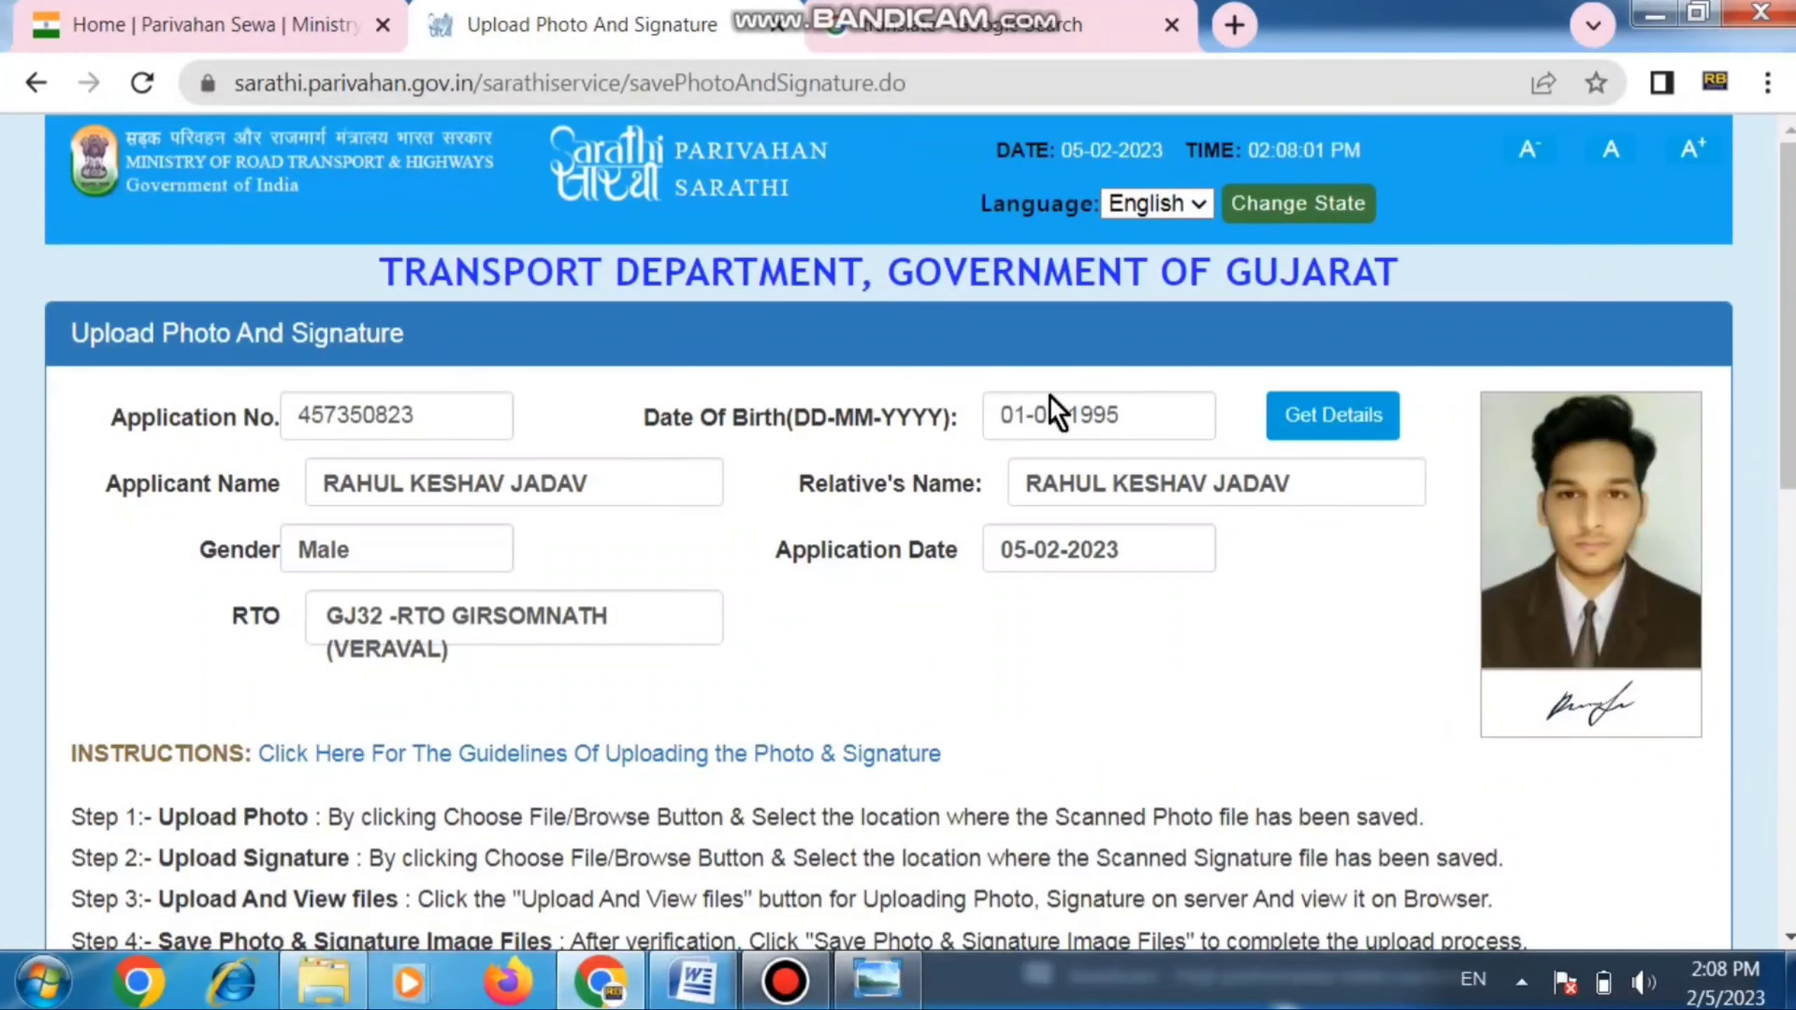
pyautogui.scroll(-6, 1049, 395)
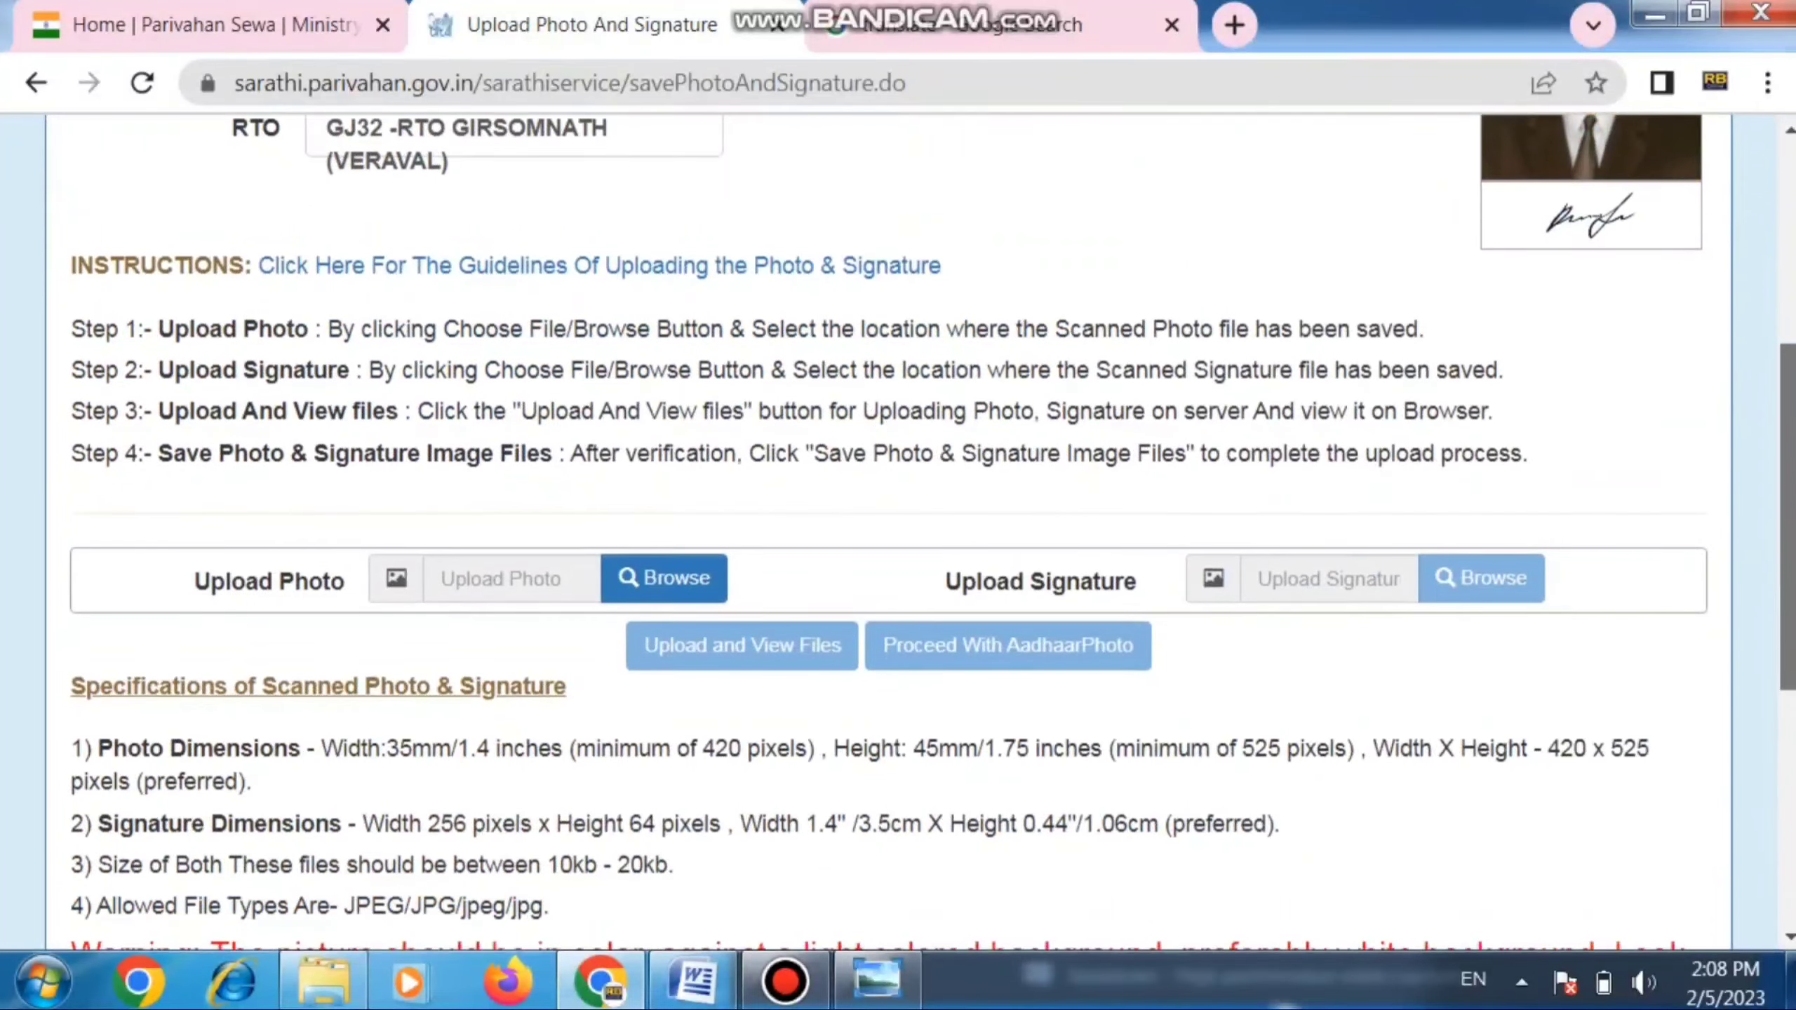
pyautogui.scroll(-5, 1049, 395)
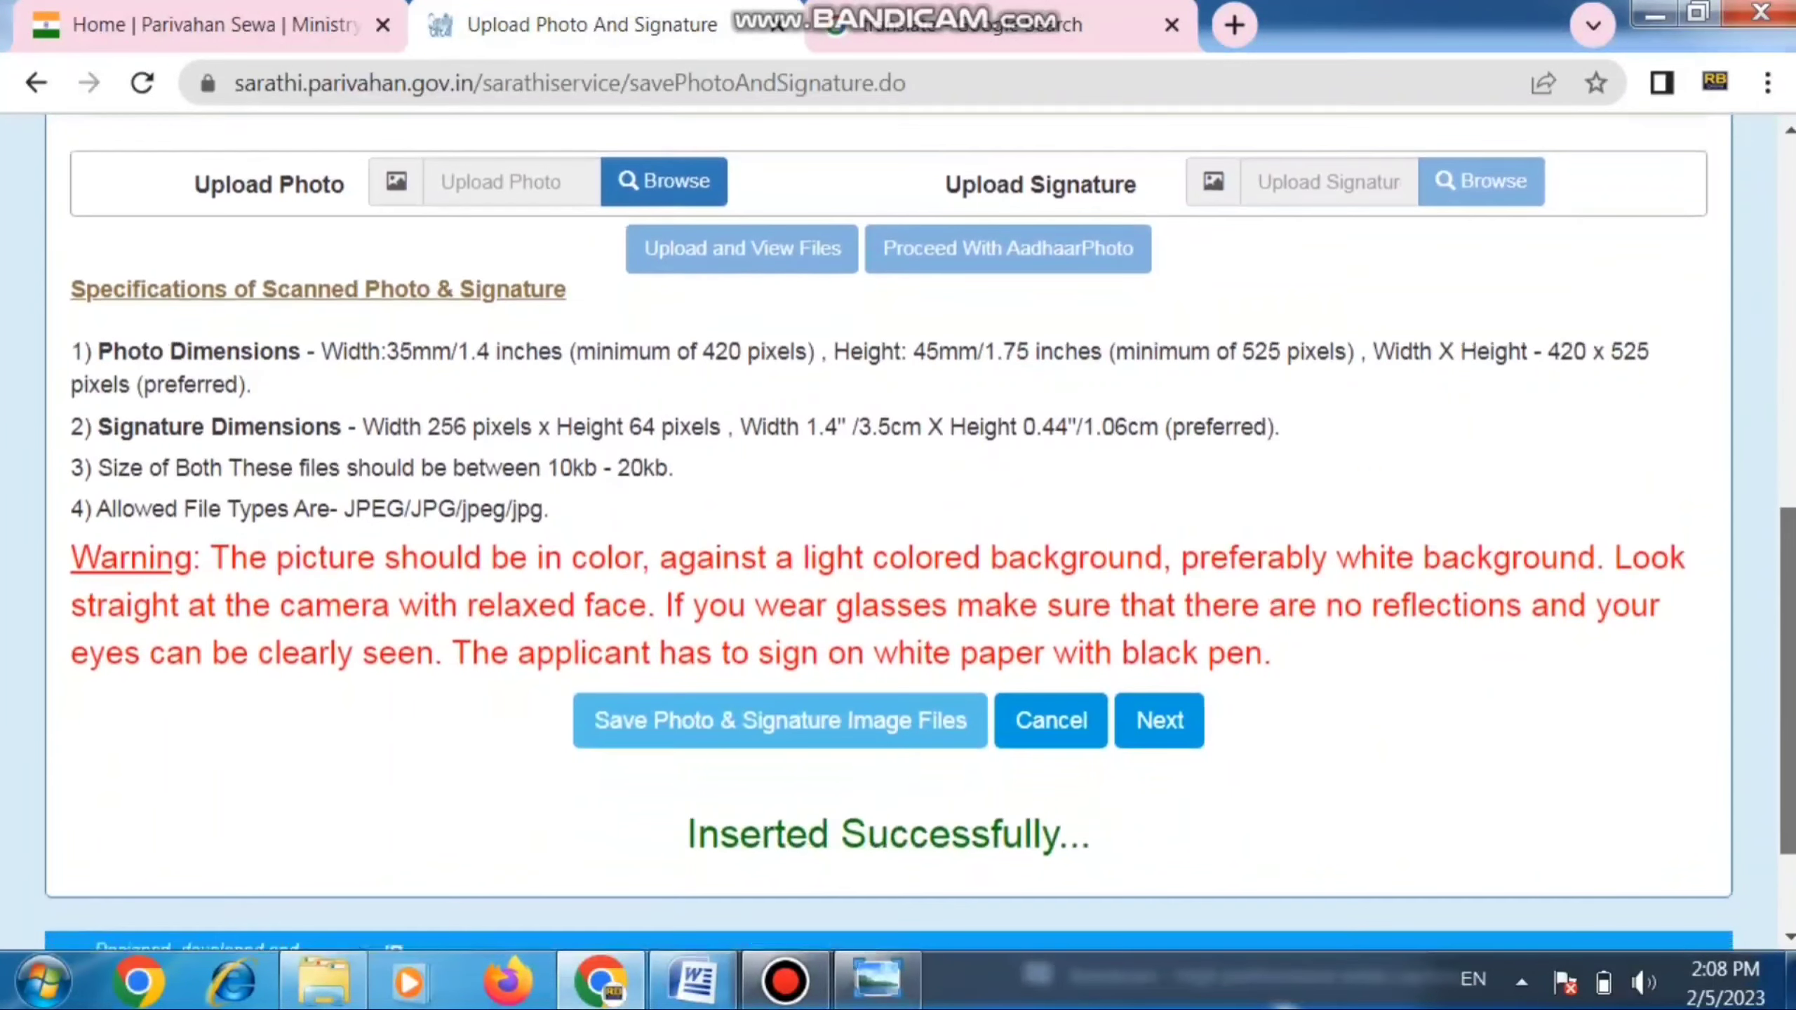
pyautogui.scroll(-1, 898, 496)
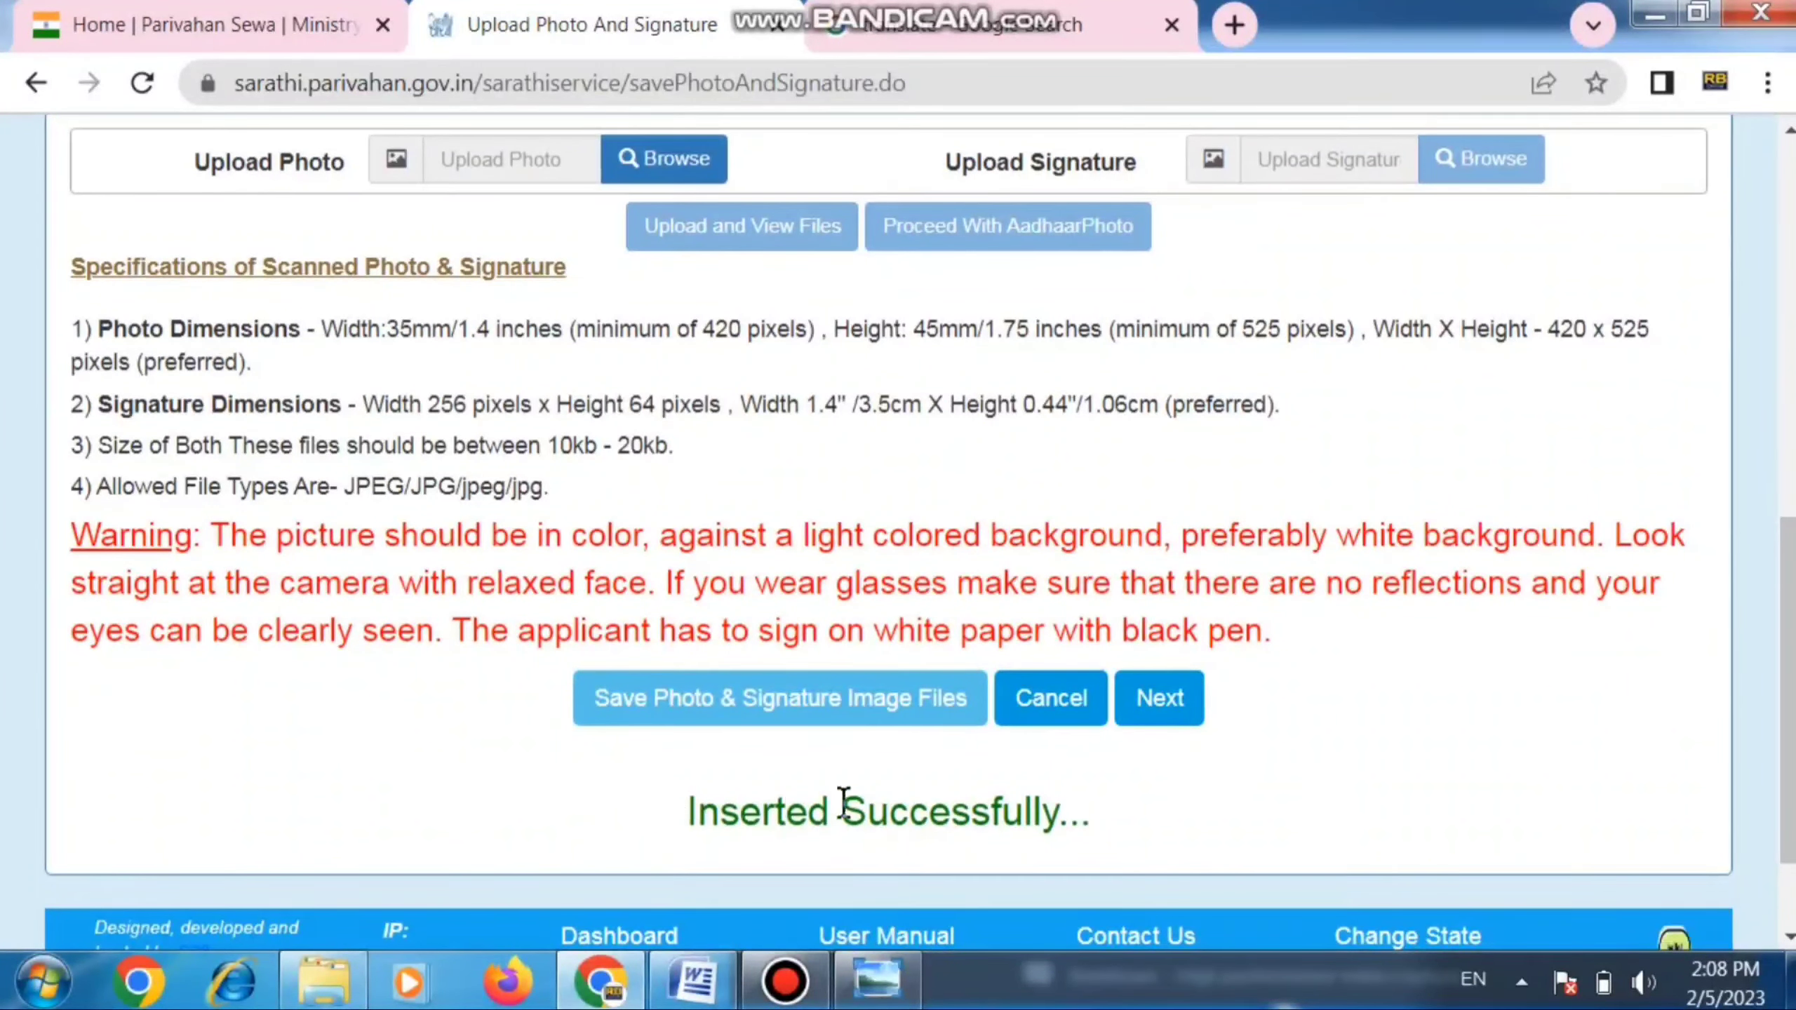
pyautogui.click(1156, 705)
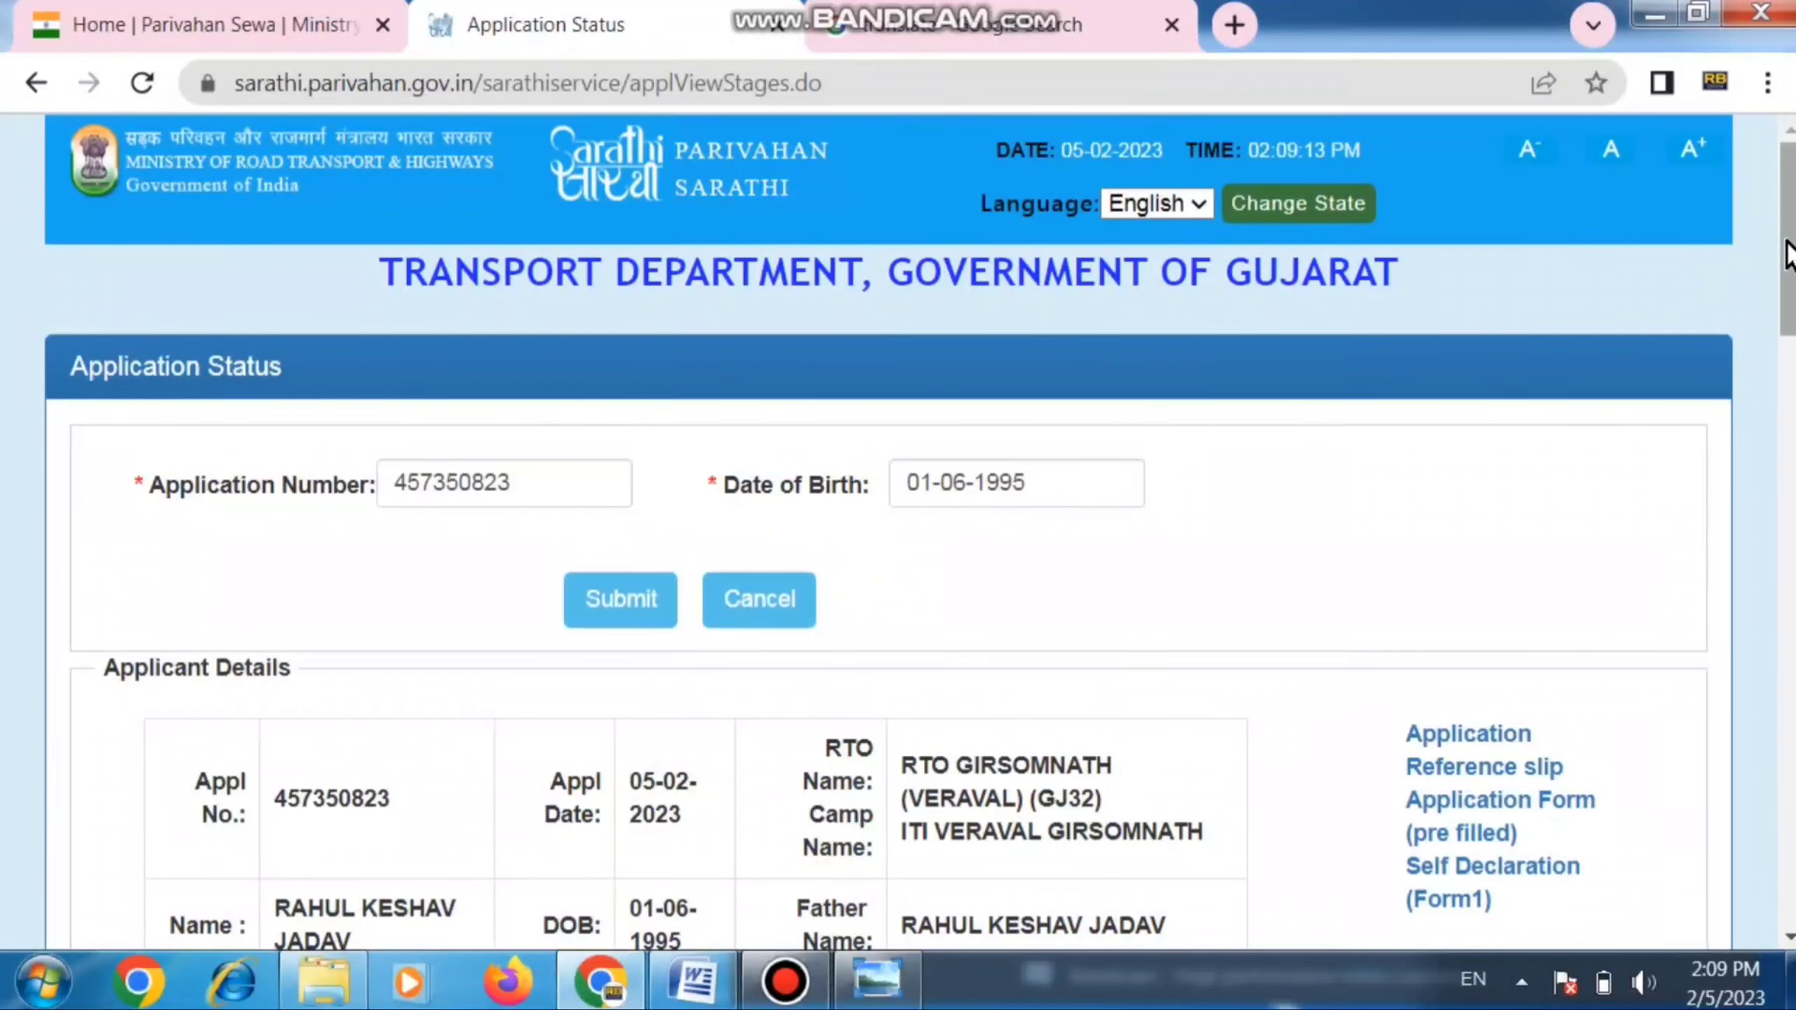
pyautogui.scroll(-1, 1768, 238)
pyautogui.scroll(-5, 919, 530)
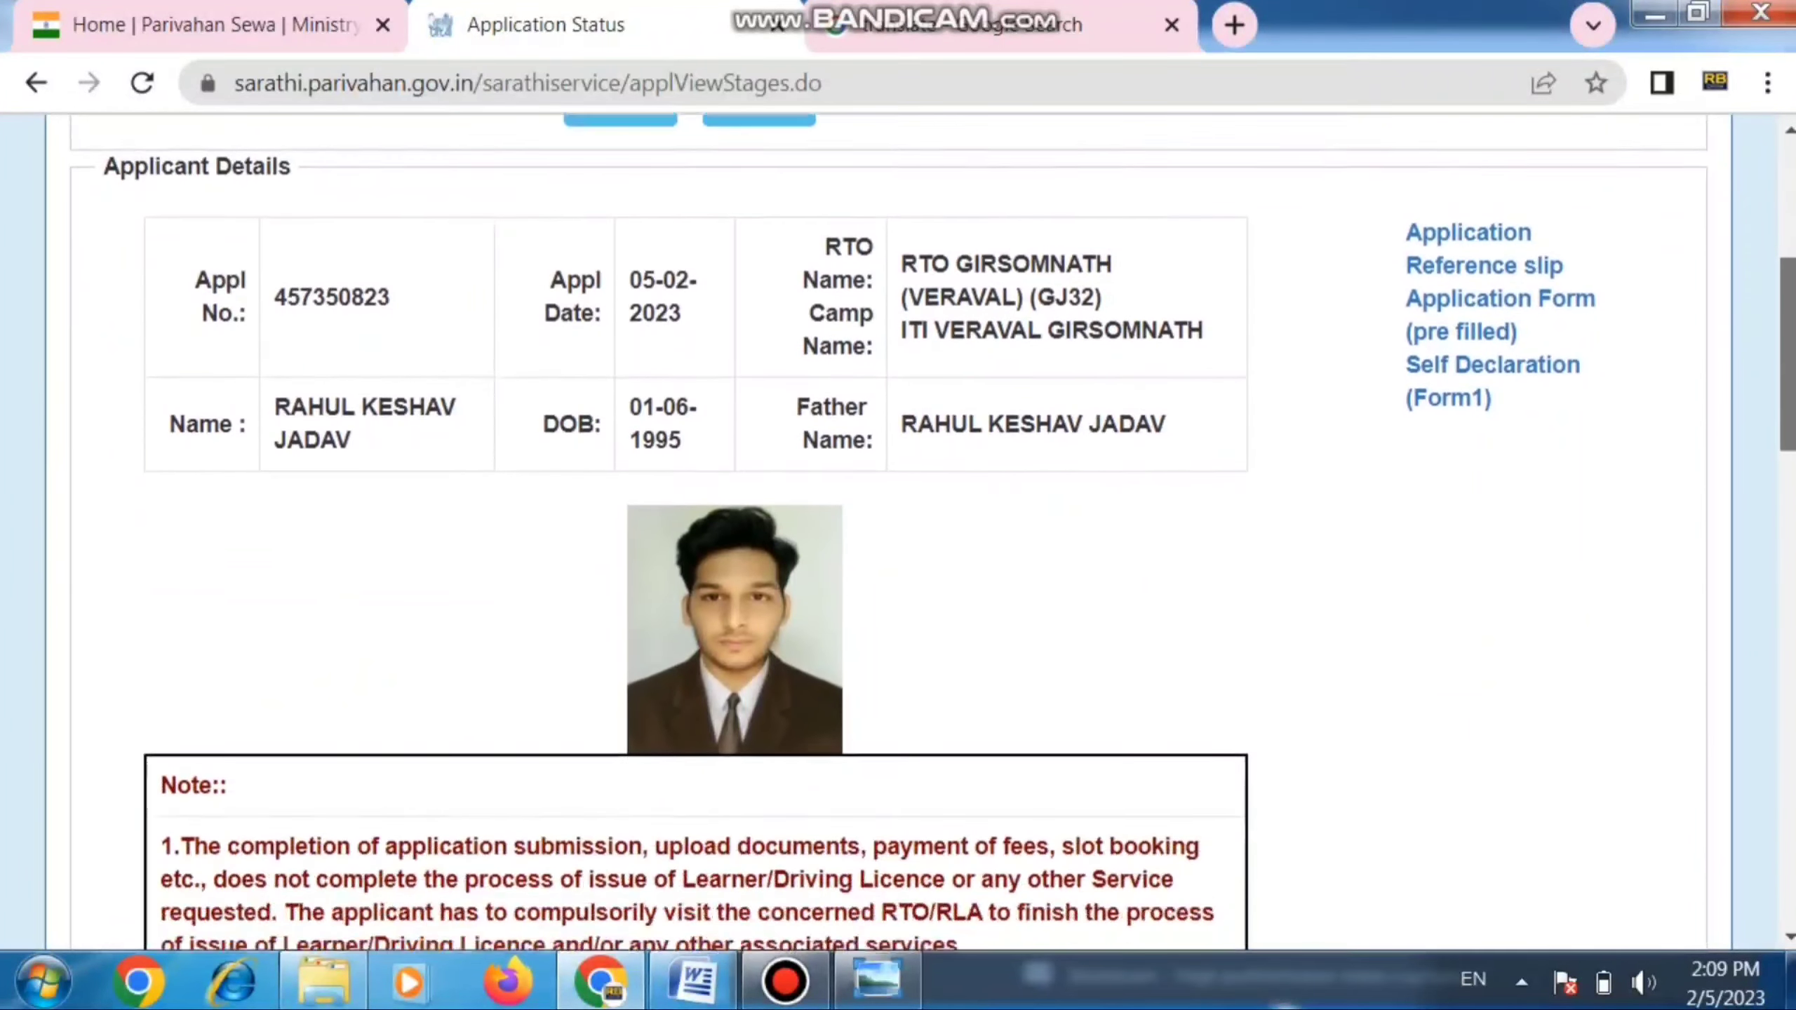
pyautogui.scroll(-6, 919, 530)
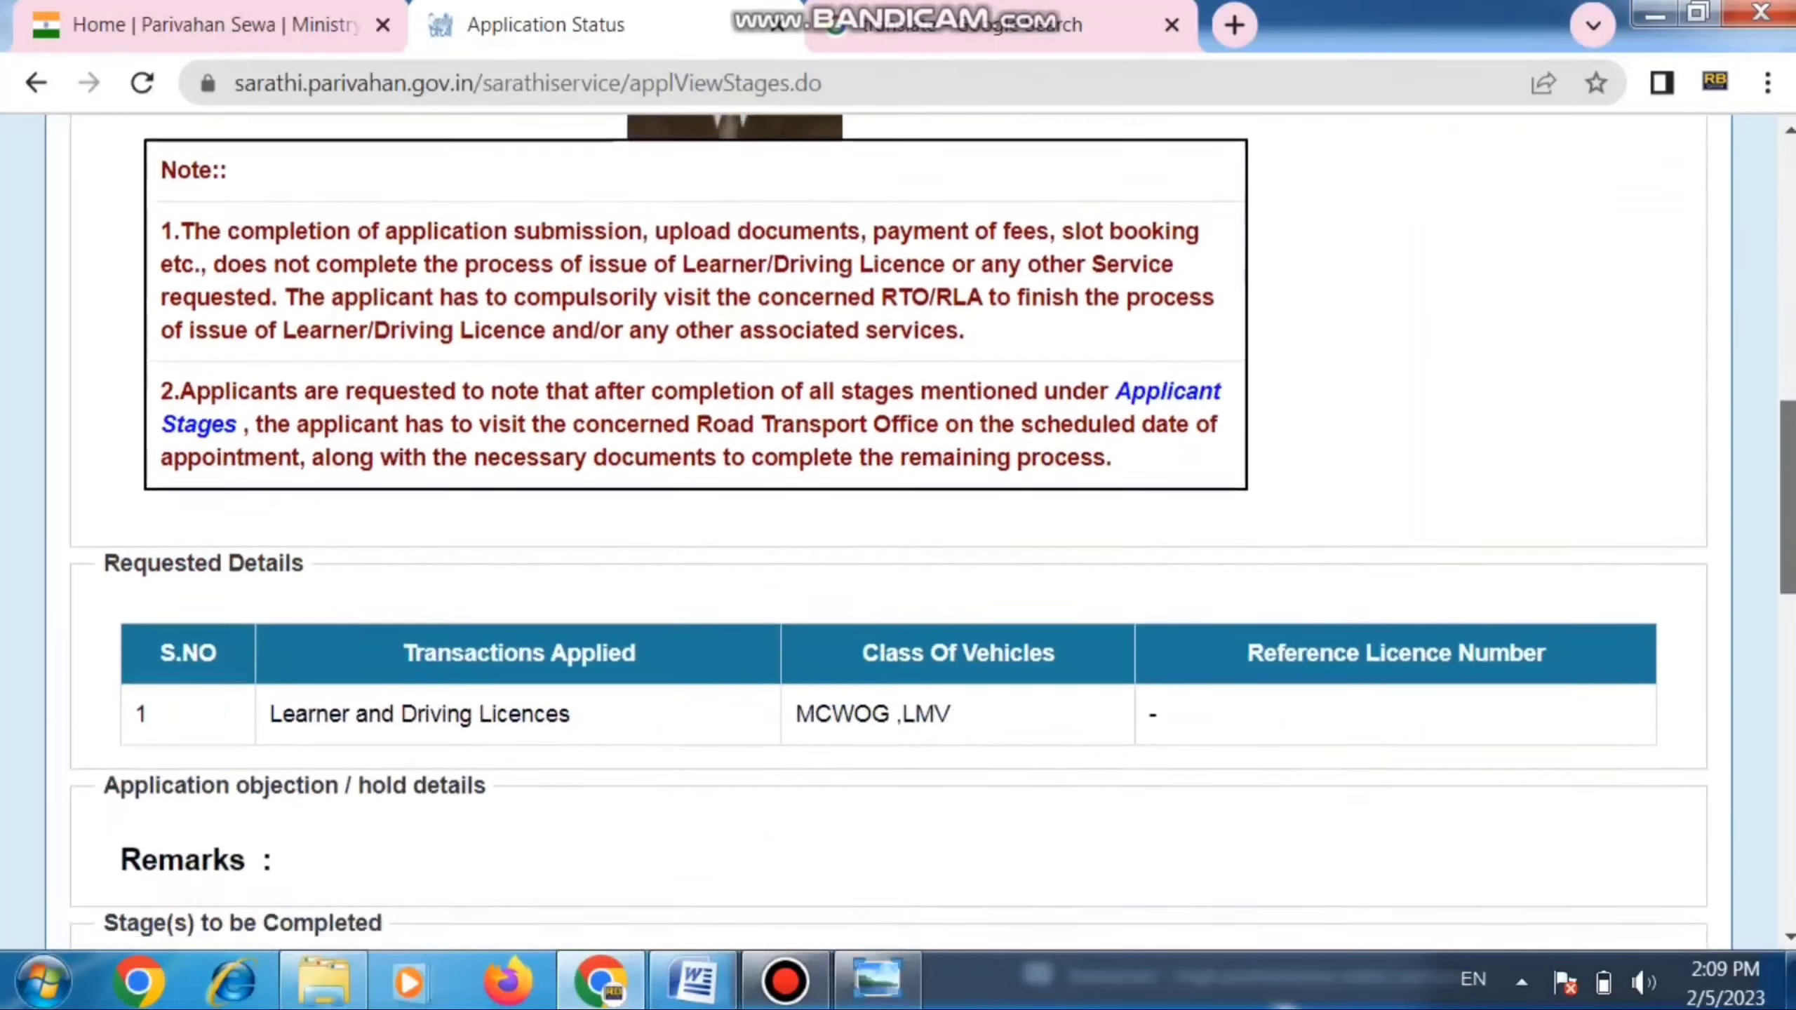
pyautogui.scroll(-3, 919, 530)
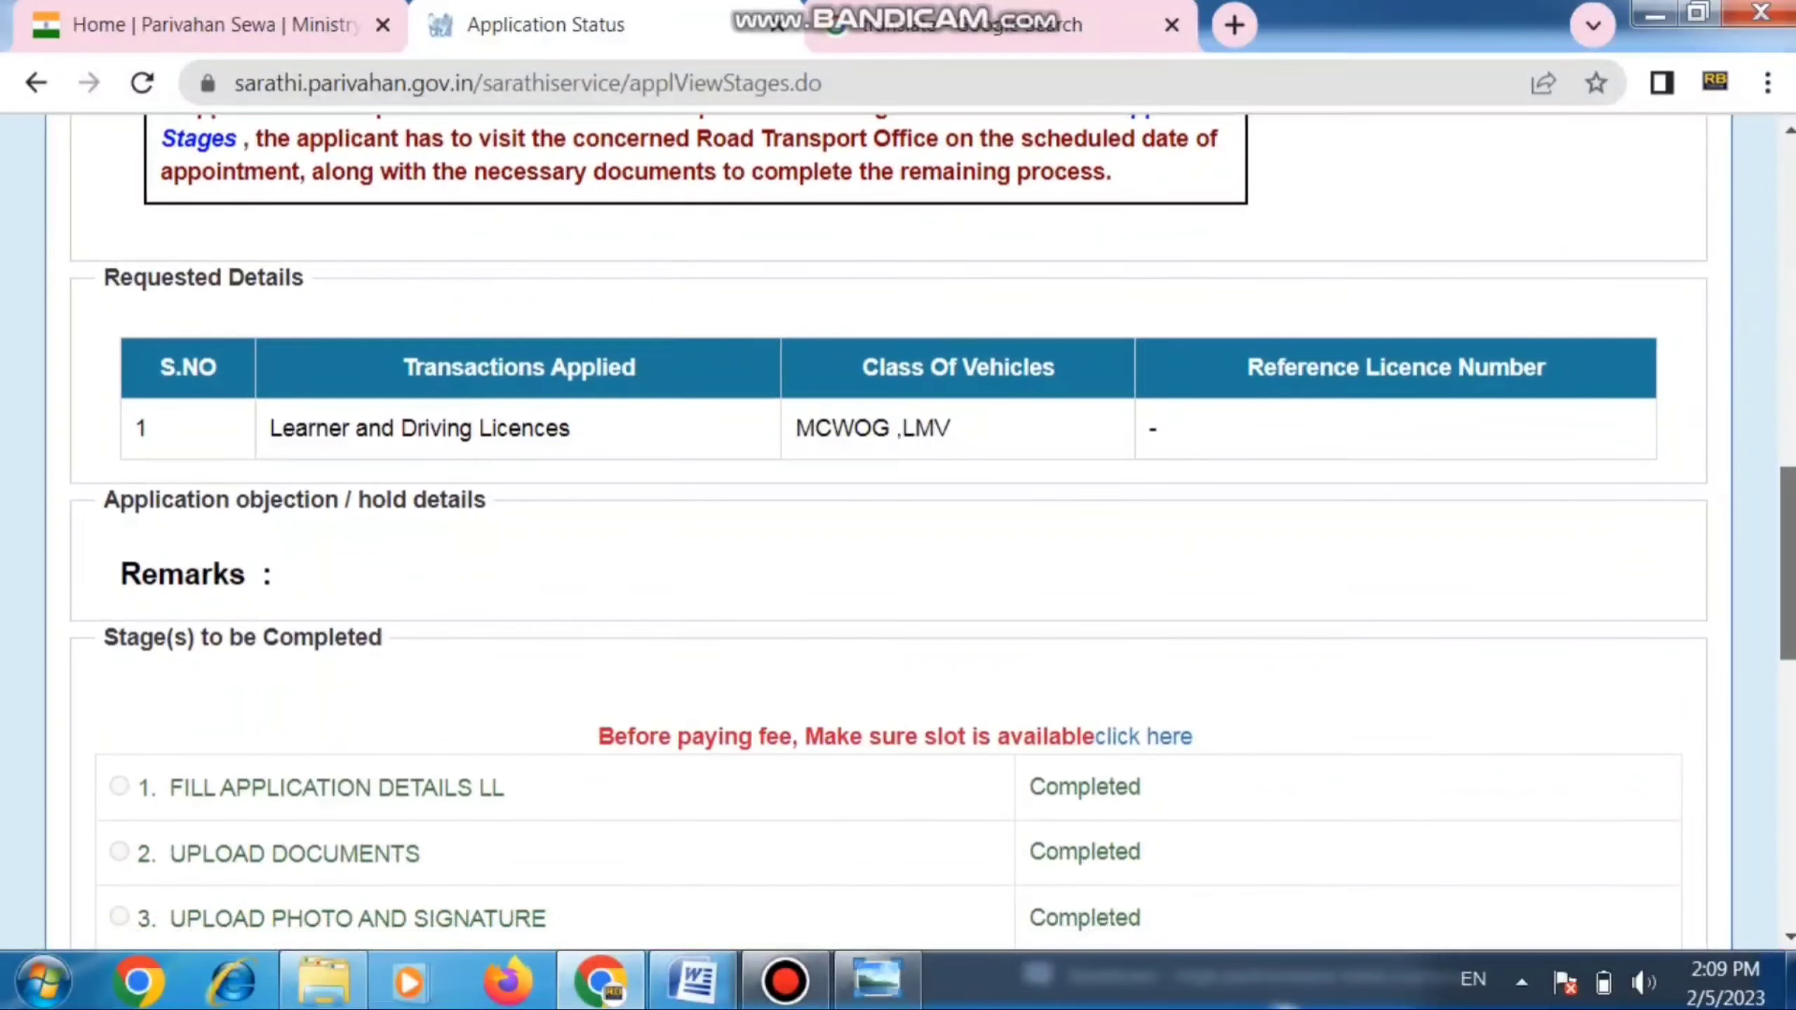
pyautogui.scroll(-6, 247, 354)
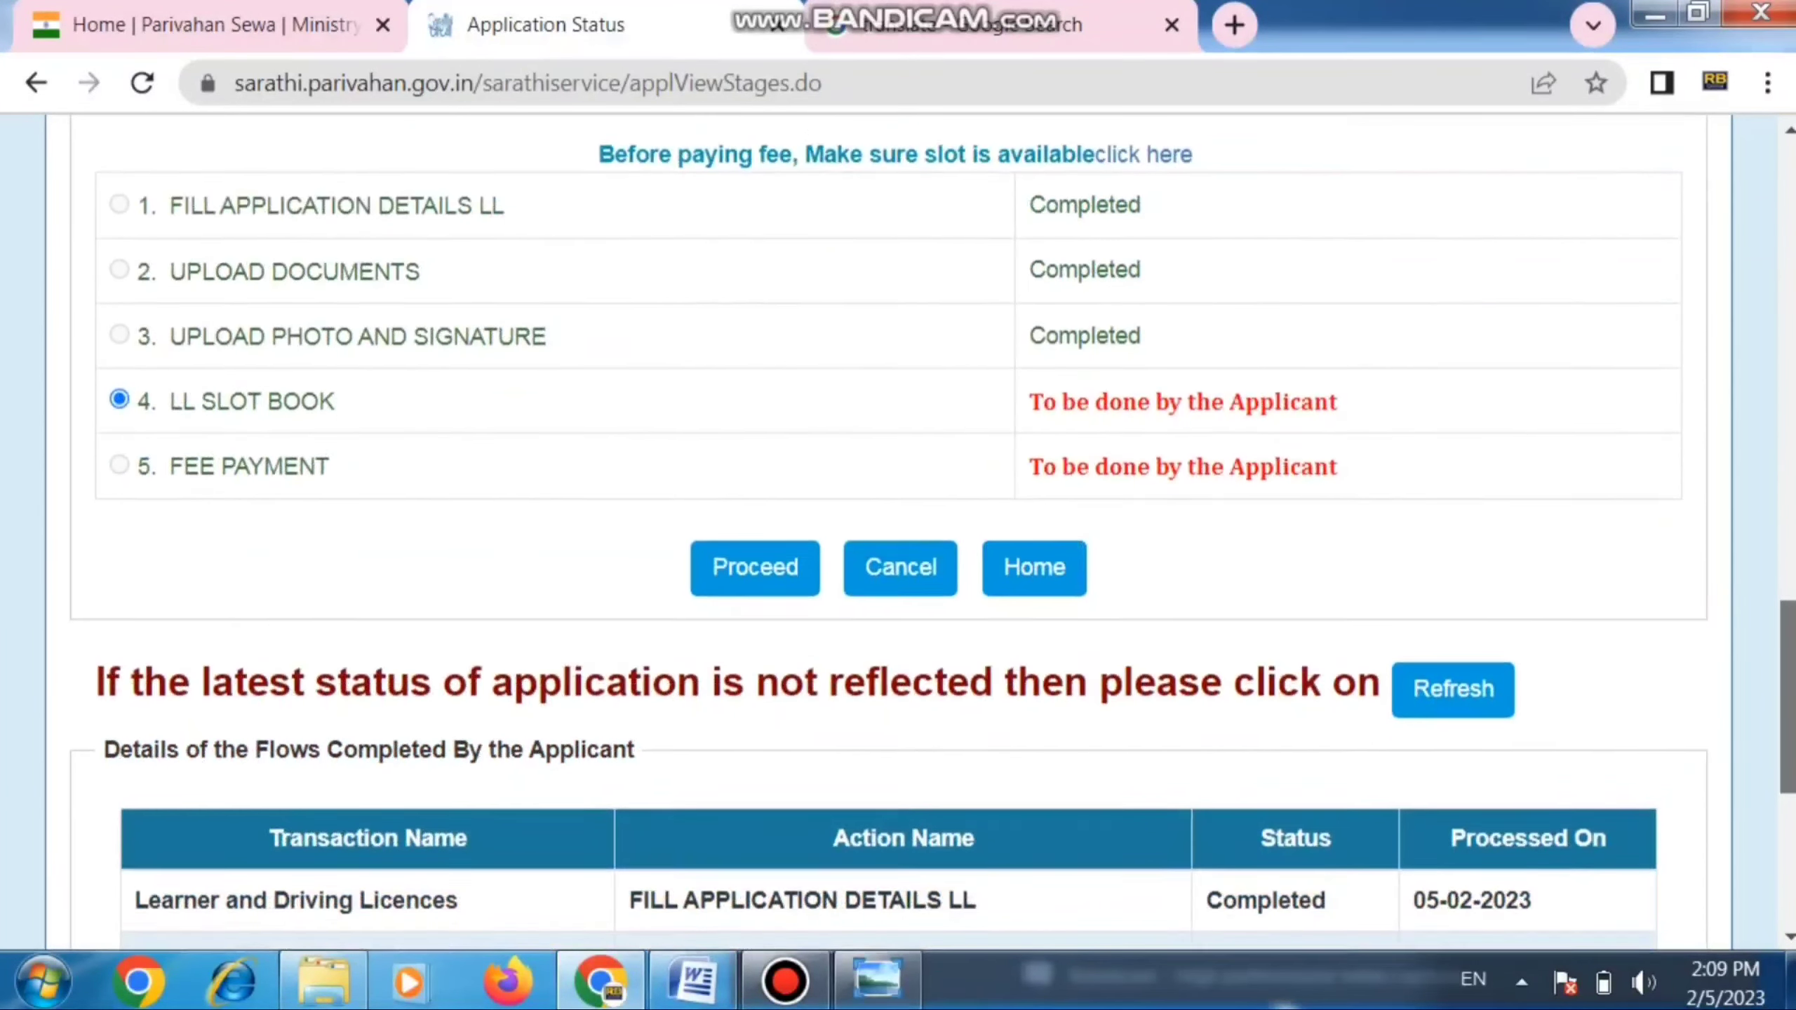
pyautogui.scroll(1, 248, 354)
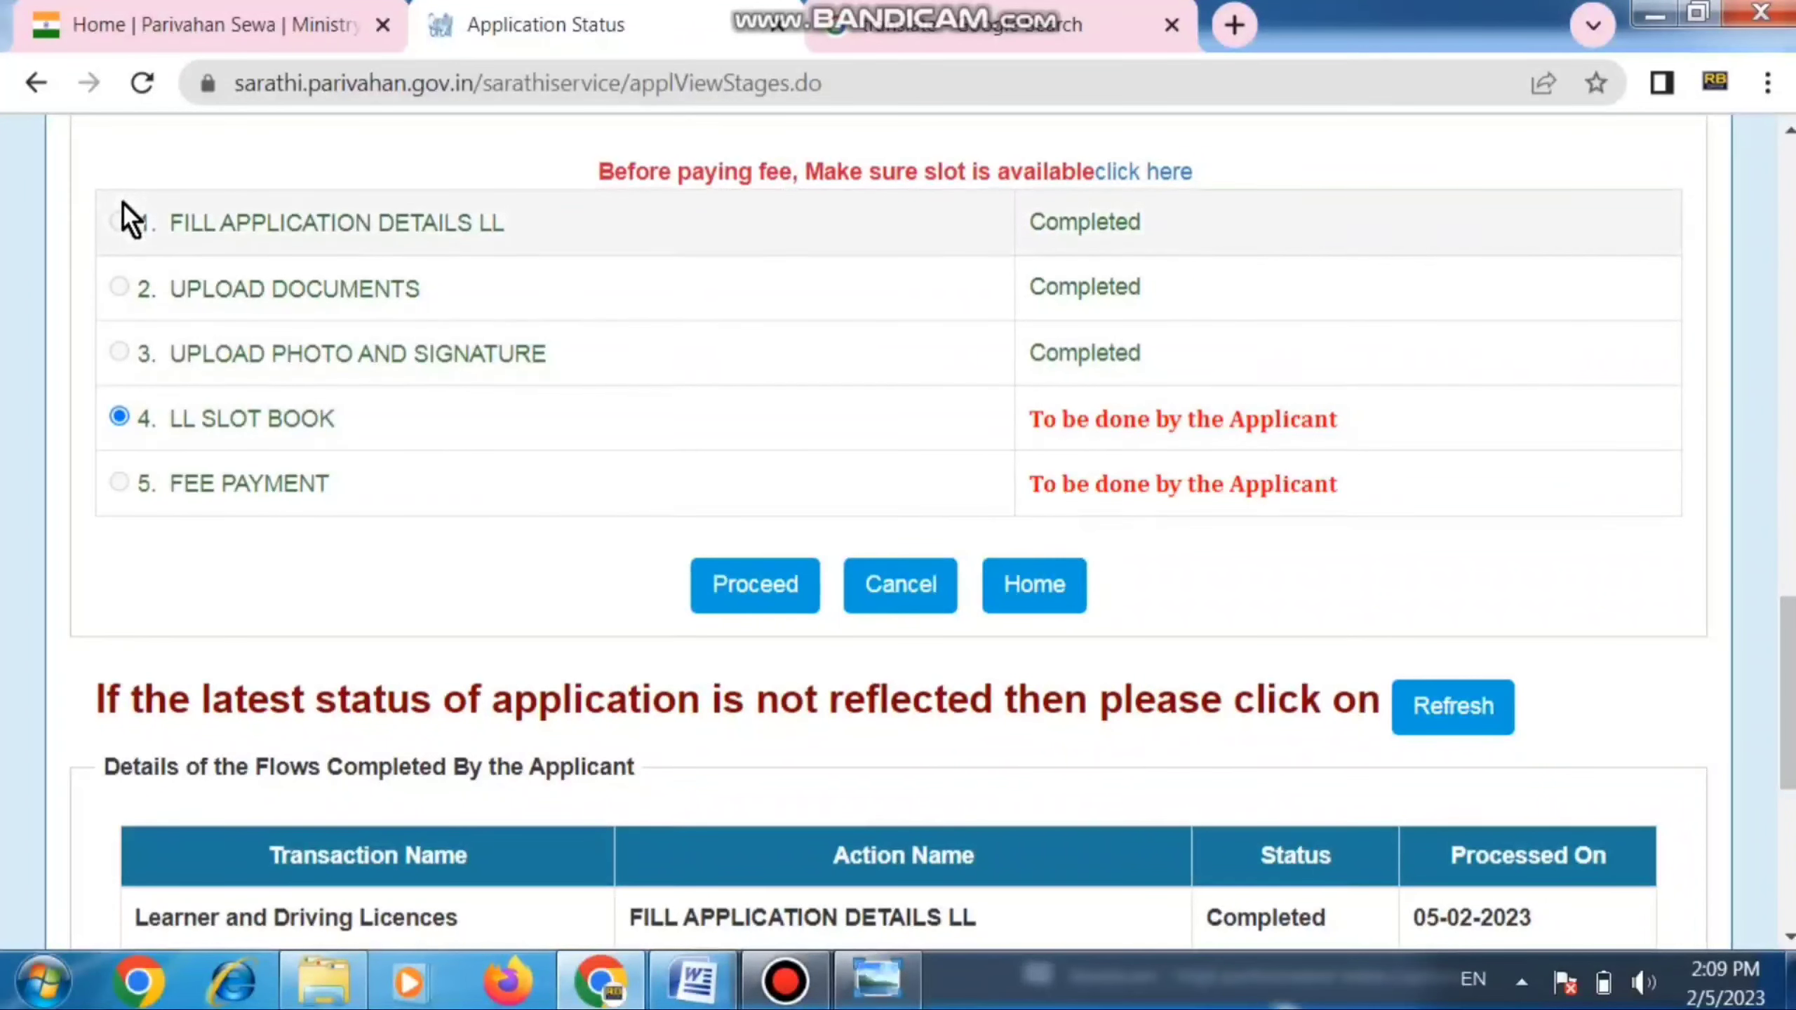
pyautogui.moveTo(122, 202)
pyautogui.mouseDown()
pyautogui.moveTo(273, 334)
pyautogui.moveTo(441, 372)
pyautogui.moveTo(559, 362)
pyautogui.mouseUp()
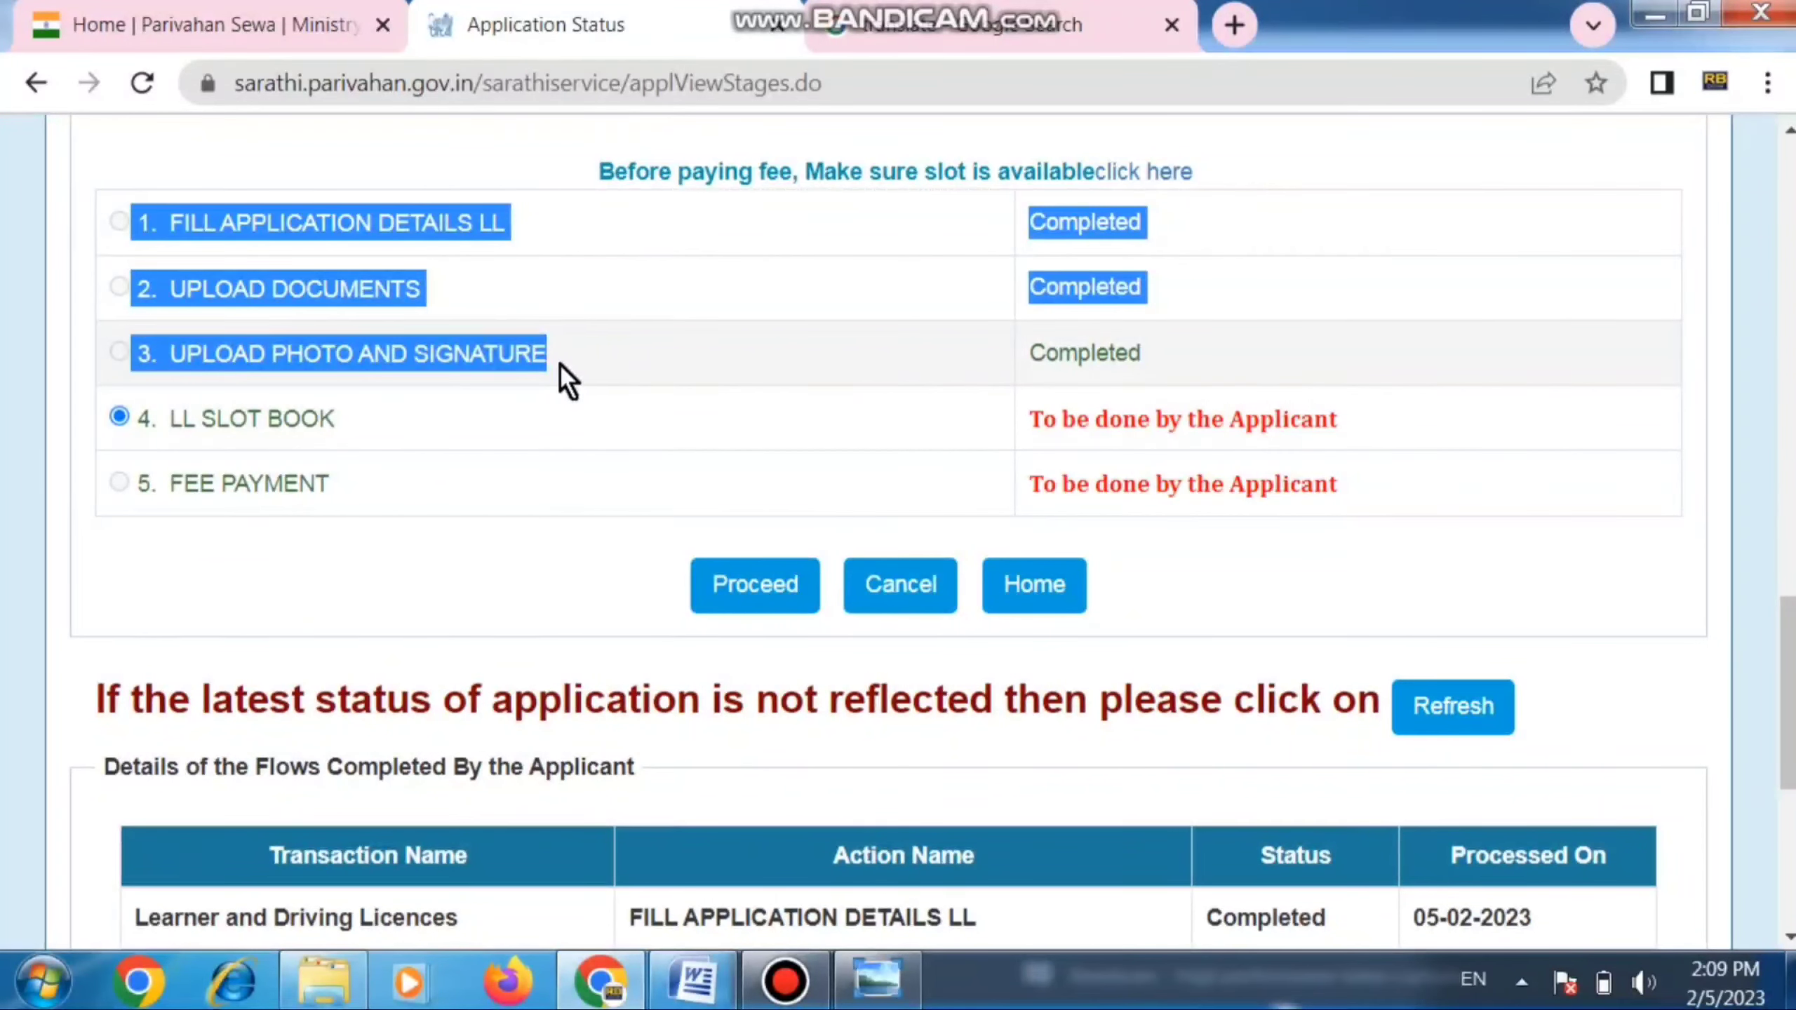
pyautogui.moveTo(981, 380); pyautogui.dragTo(1112, 366)
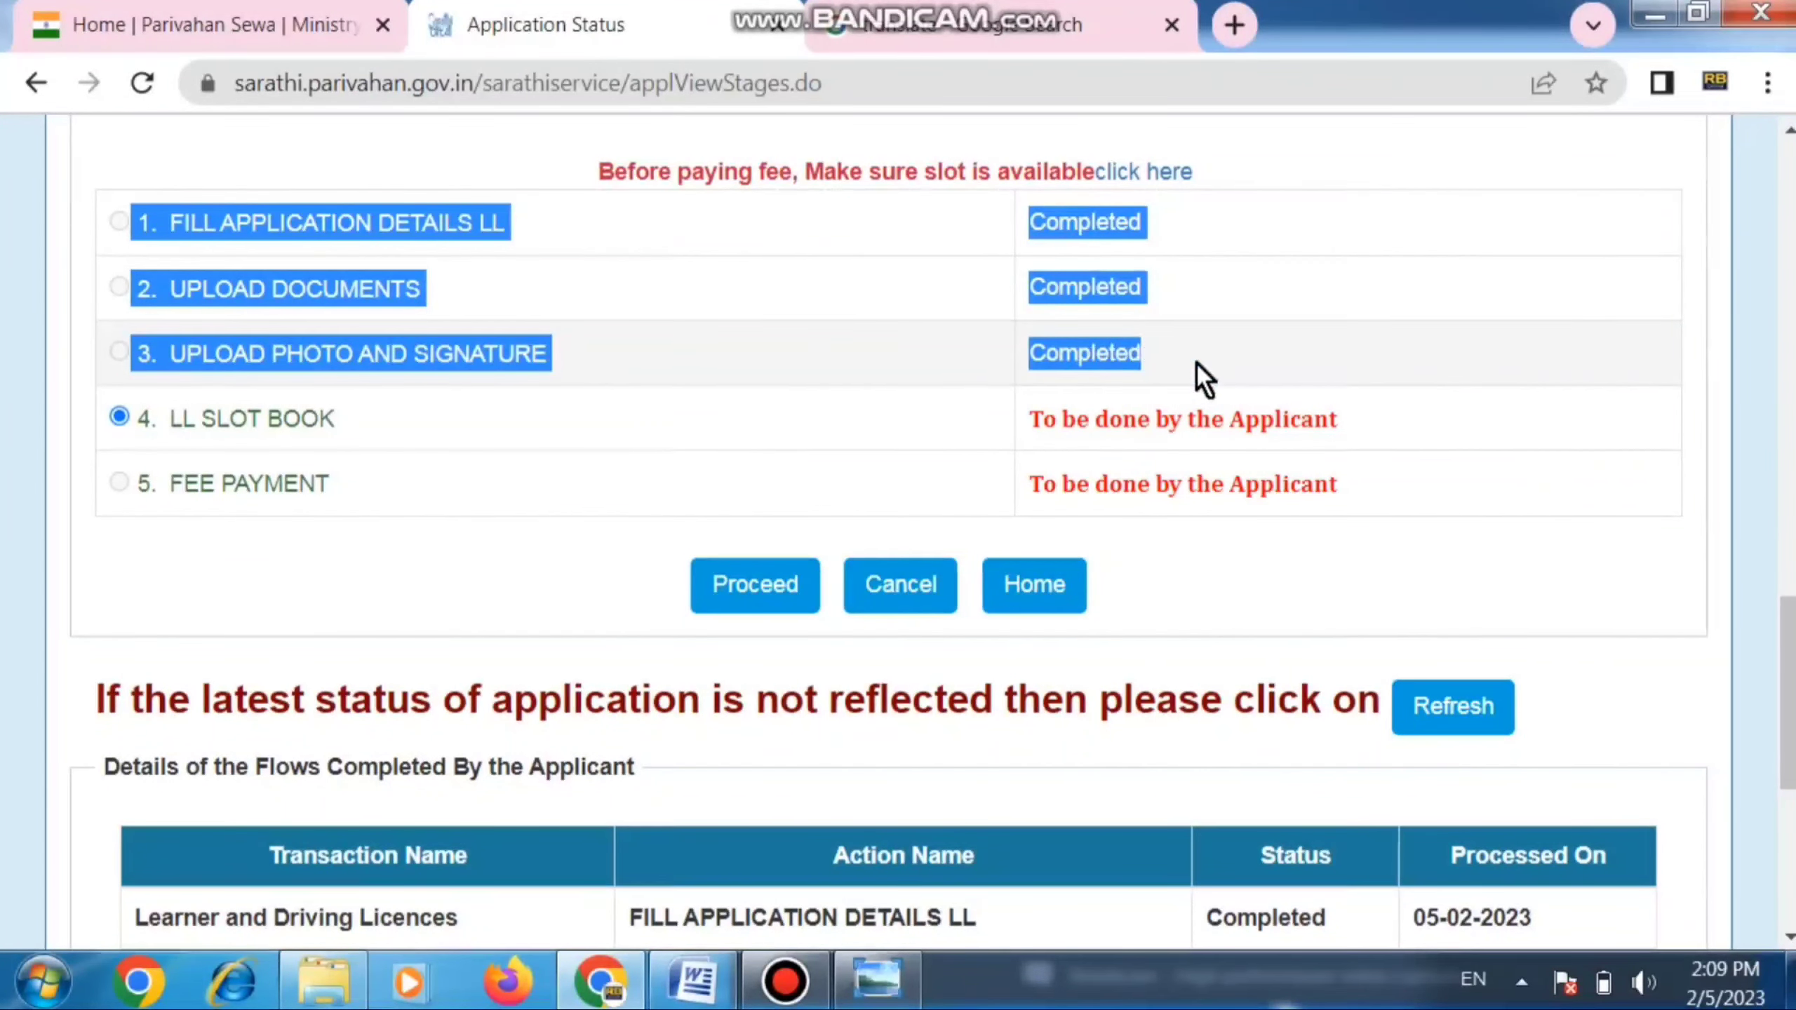
pyautogui.click(469, 599)
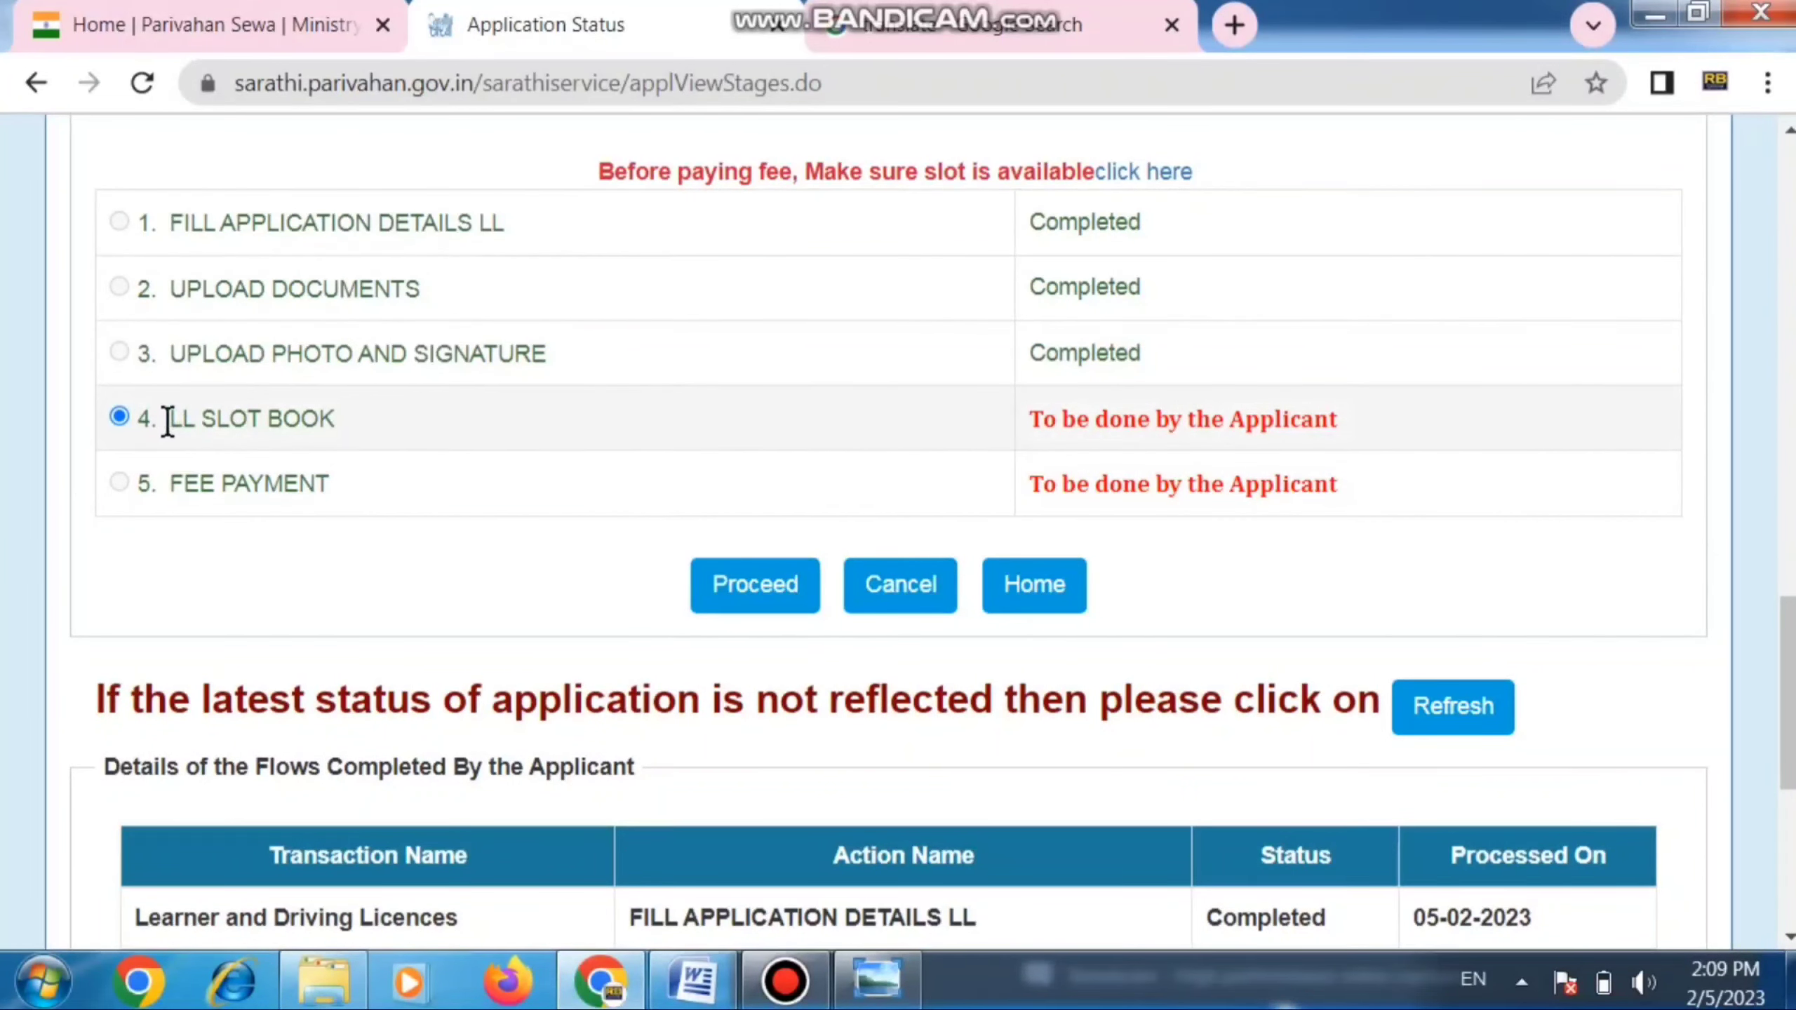
pyautogui.moveTo(166, 421); pyautogui.dragTo(396, 427)
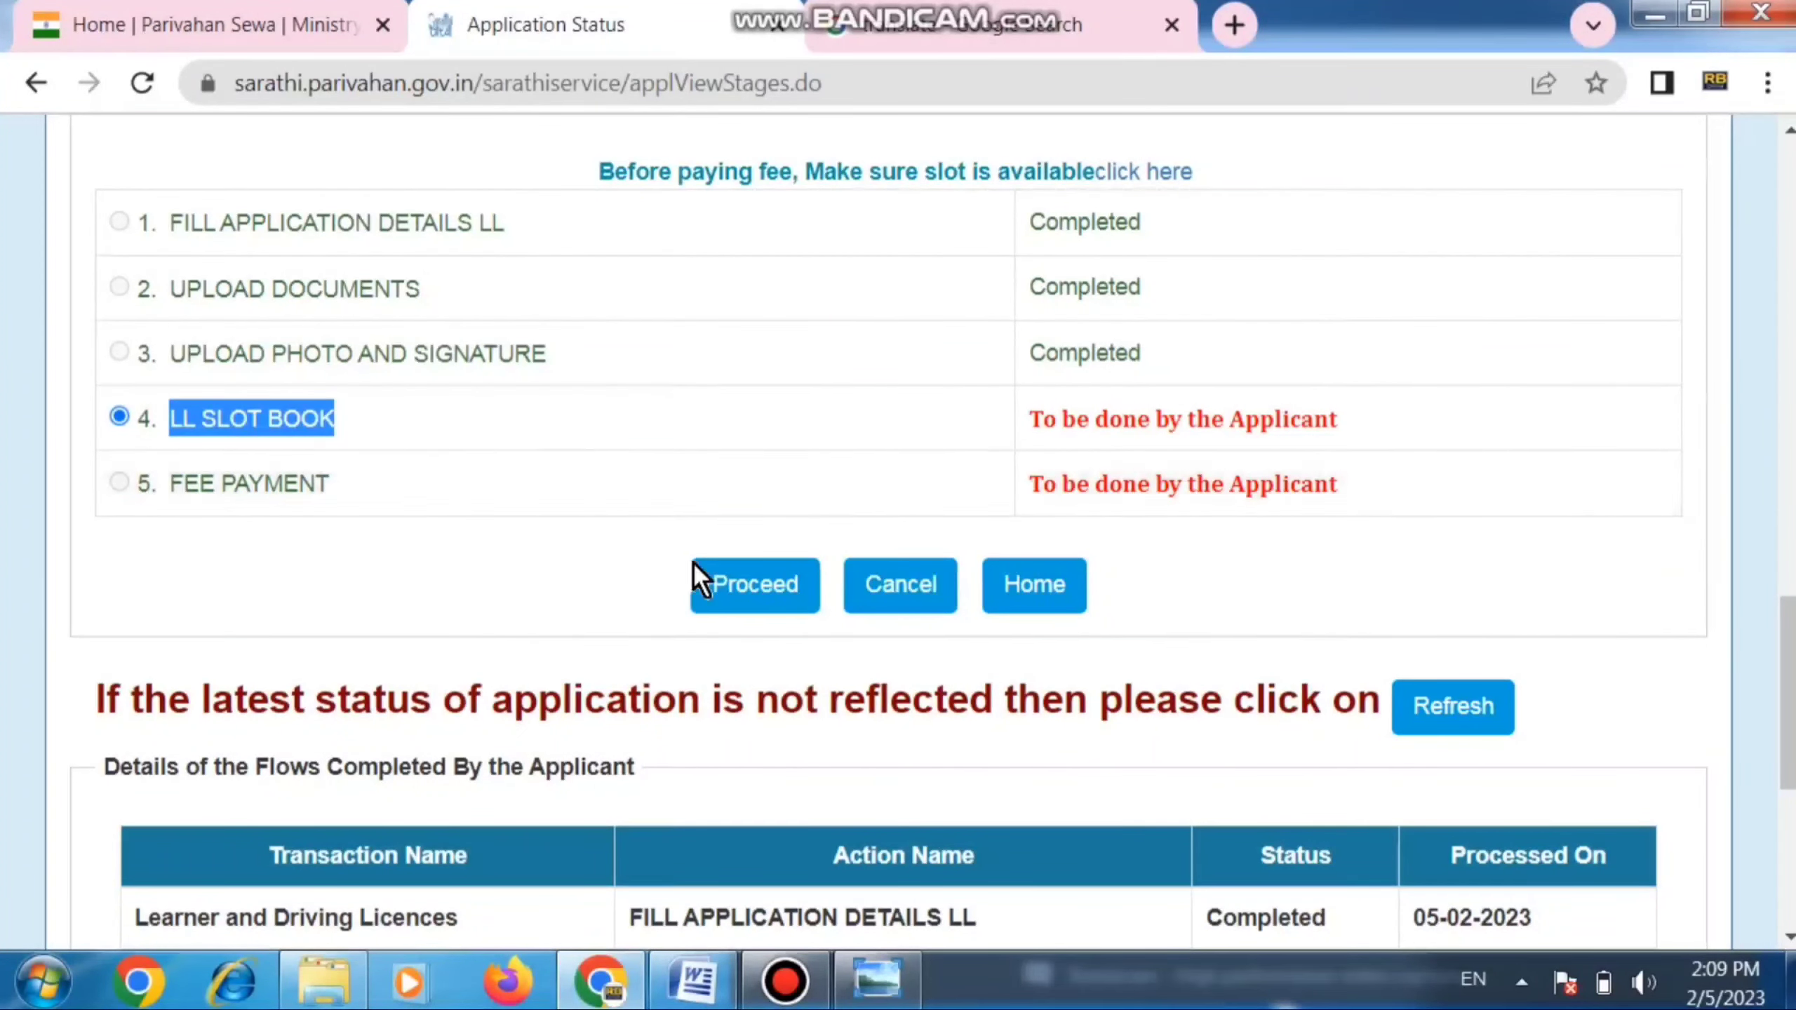
# Proceed with the LL SLOT BOOK stage to reach the February 2023 slot calendar
pyautogui.click(747, 612)
pyautogui.scroll(-3, 745, 610)
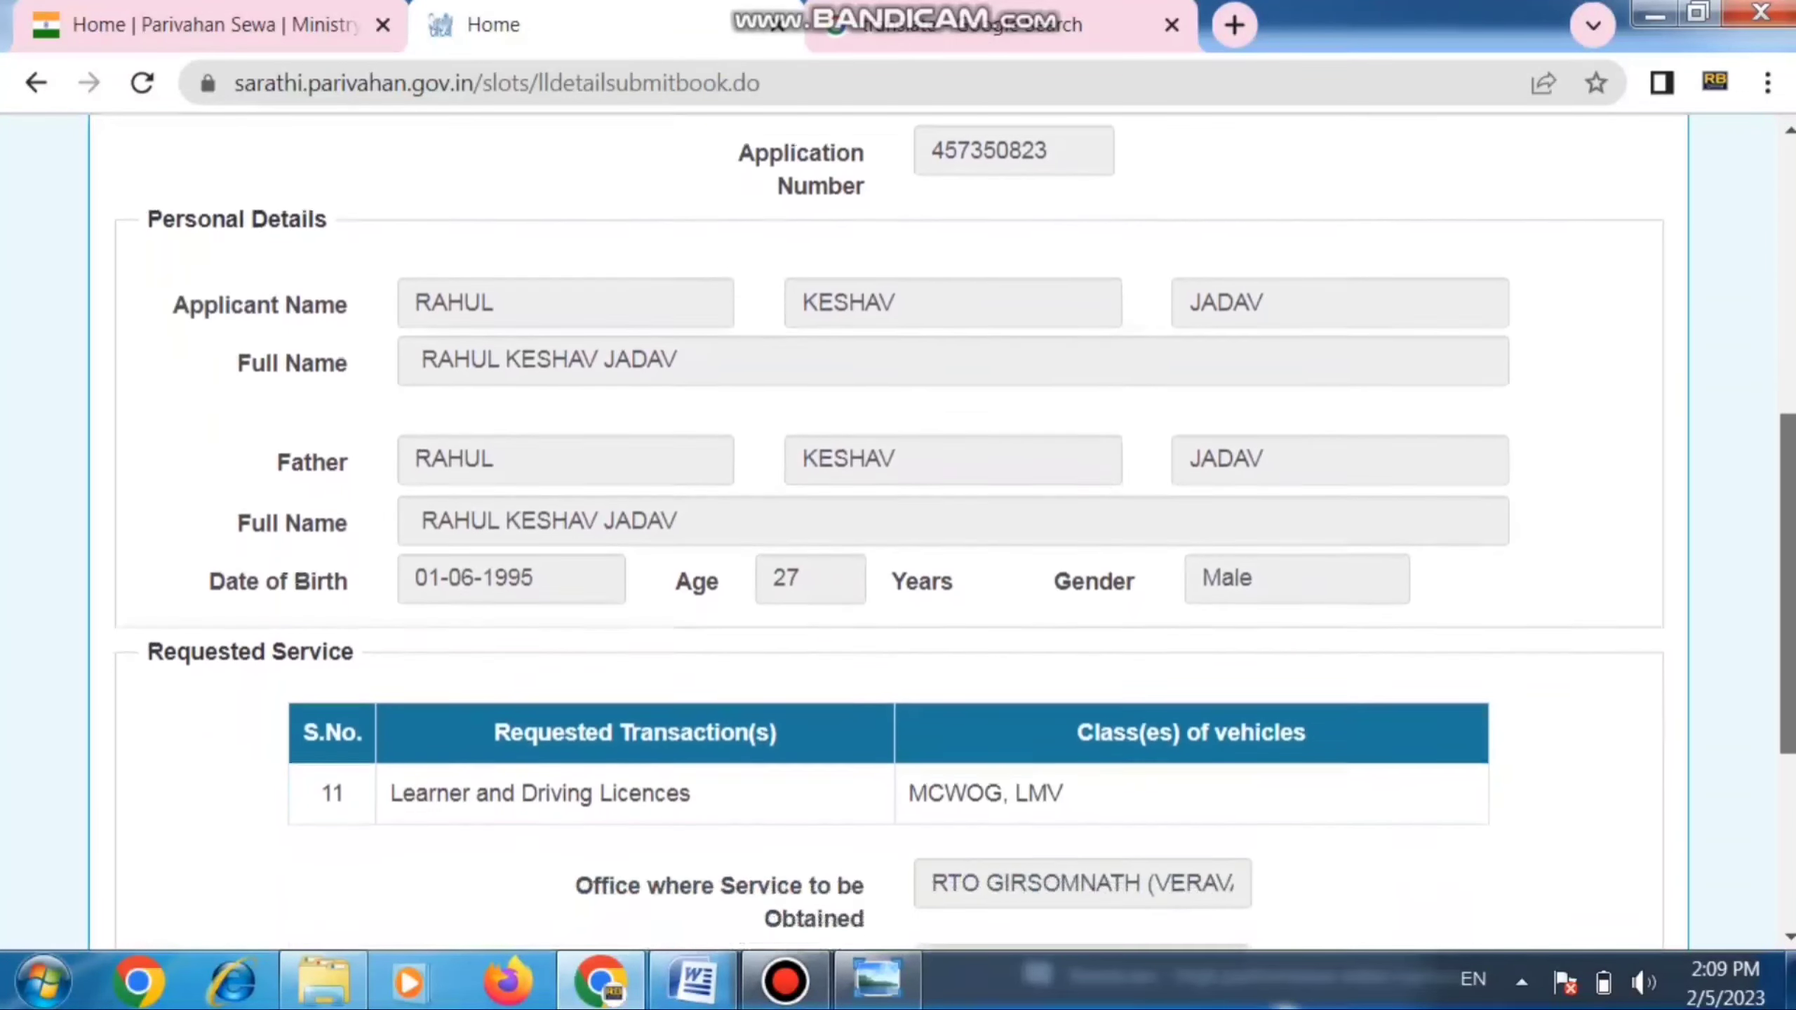
pyautogui.scroll(-1, 898, 531)
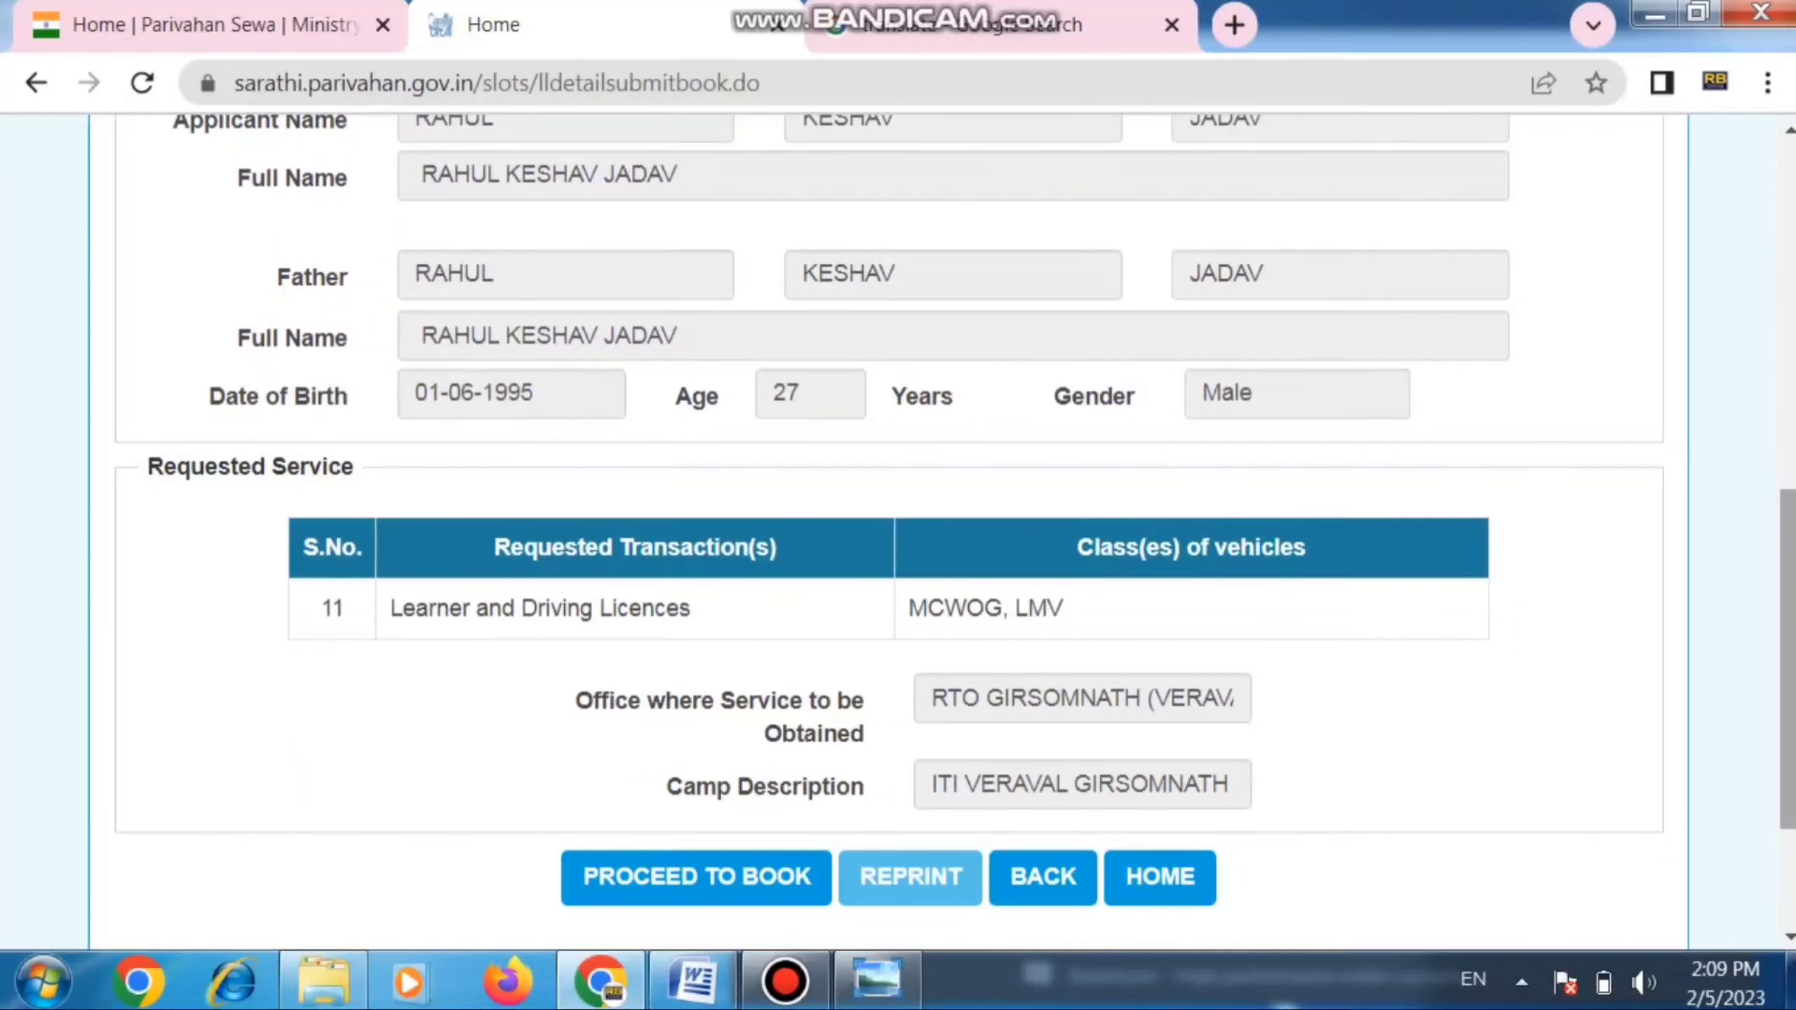
pyautogui.scroll(-3, 898, 531)
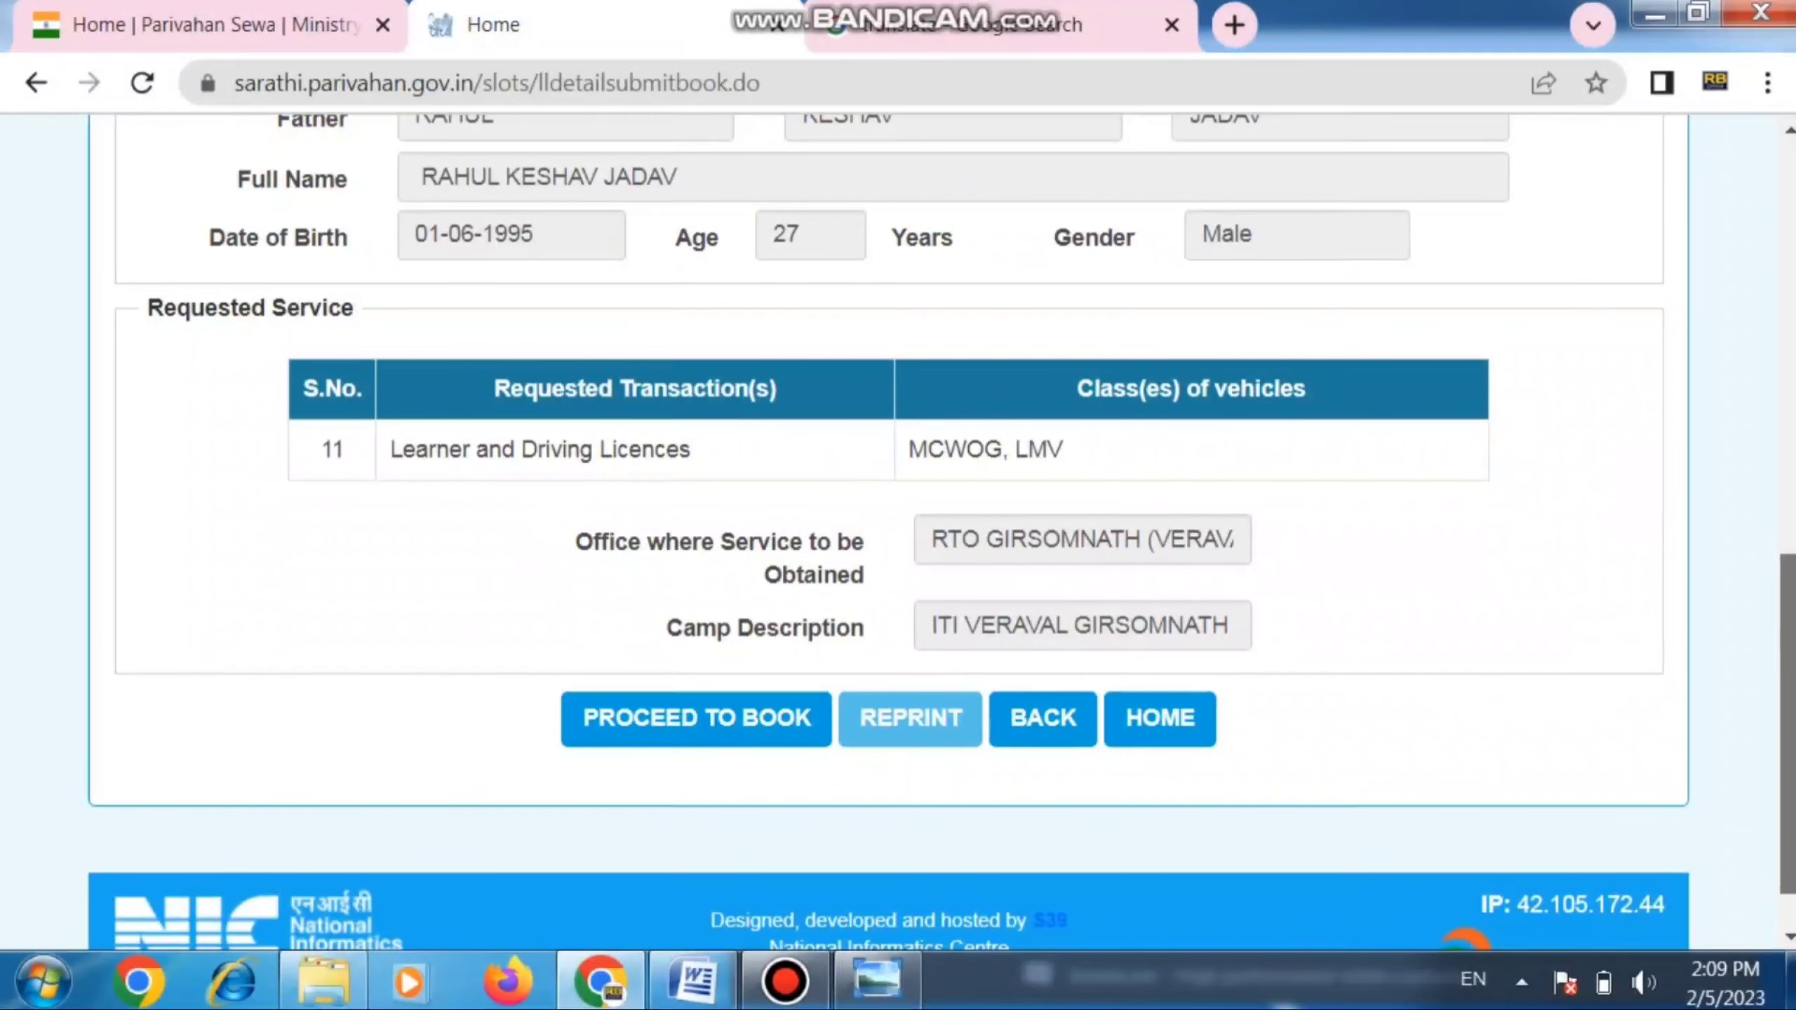
pyautogui.click(650, 736)
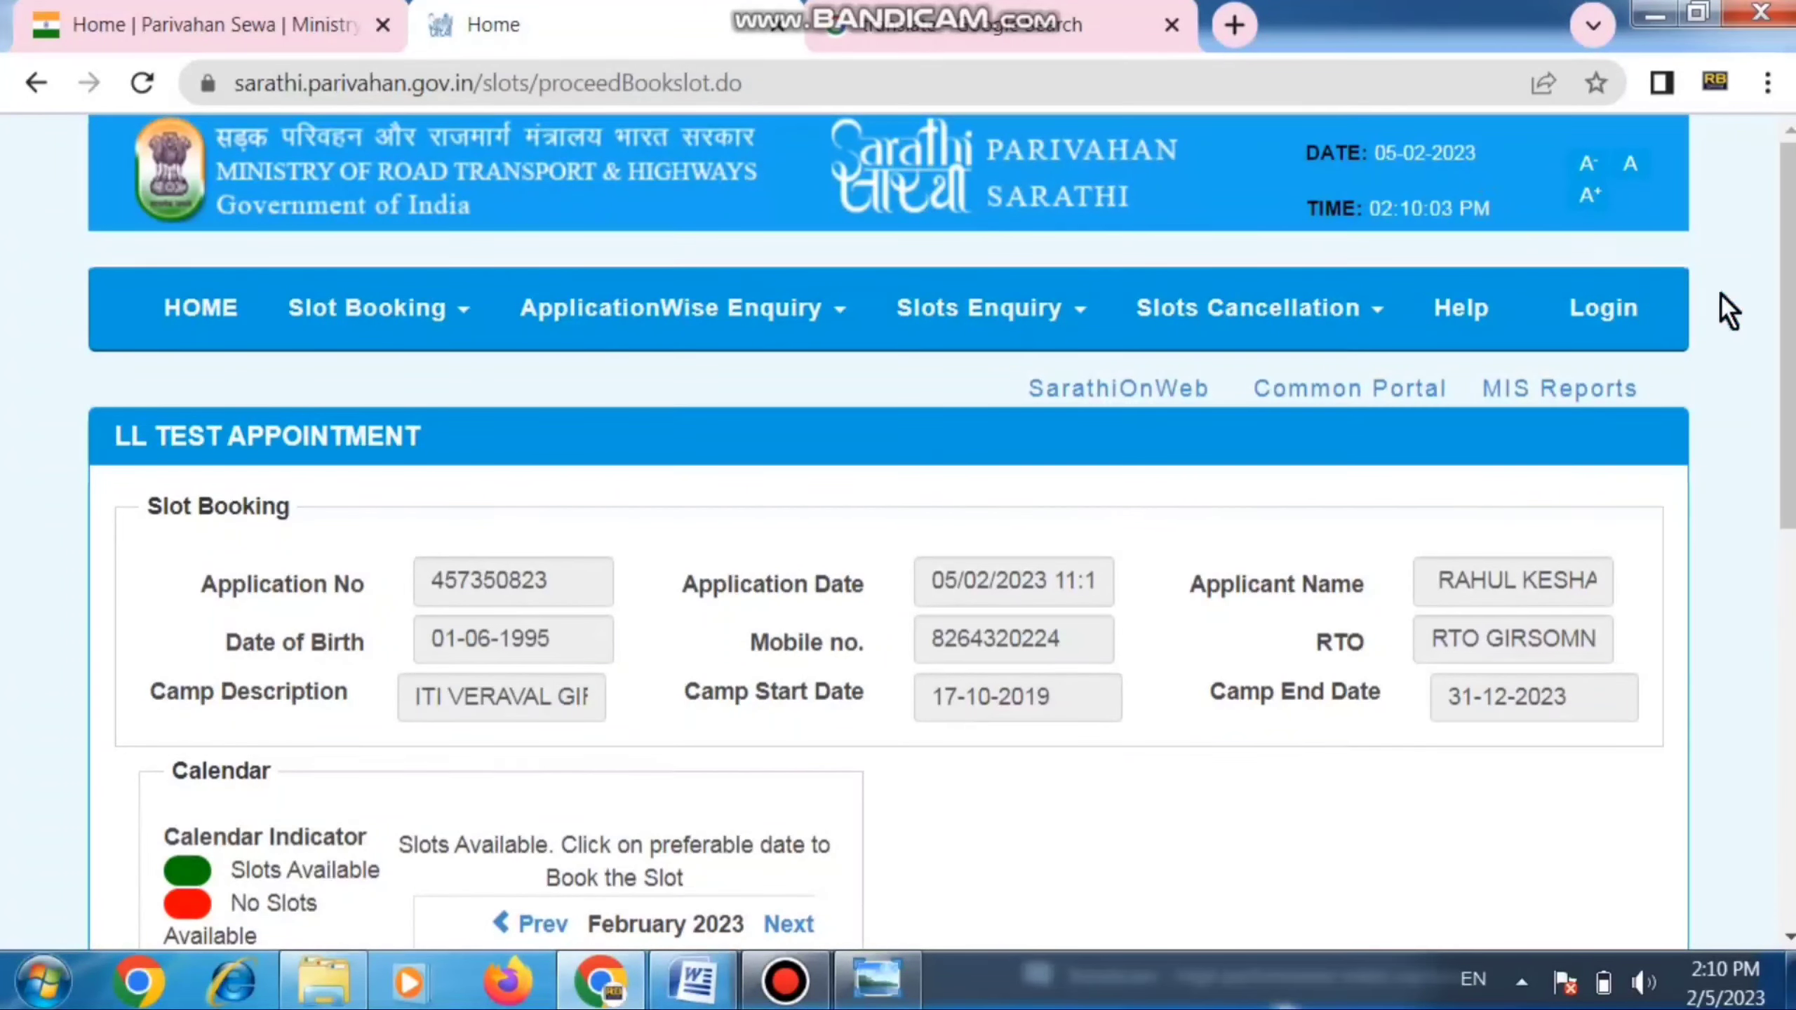
pyautogui.moveTo(1787, 312); pyautogui.dragTo(1776, 608)
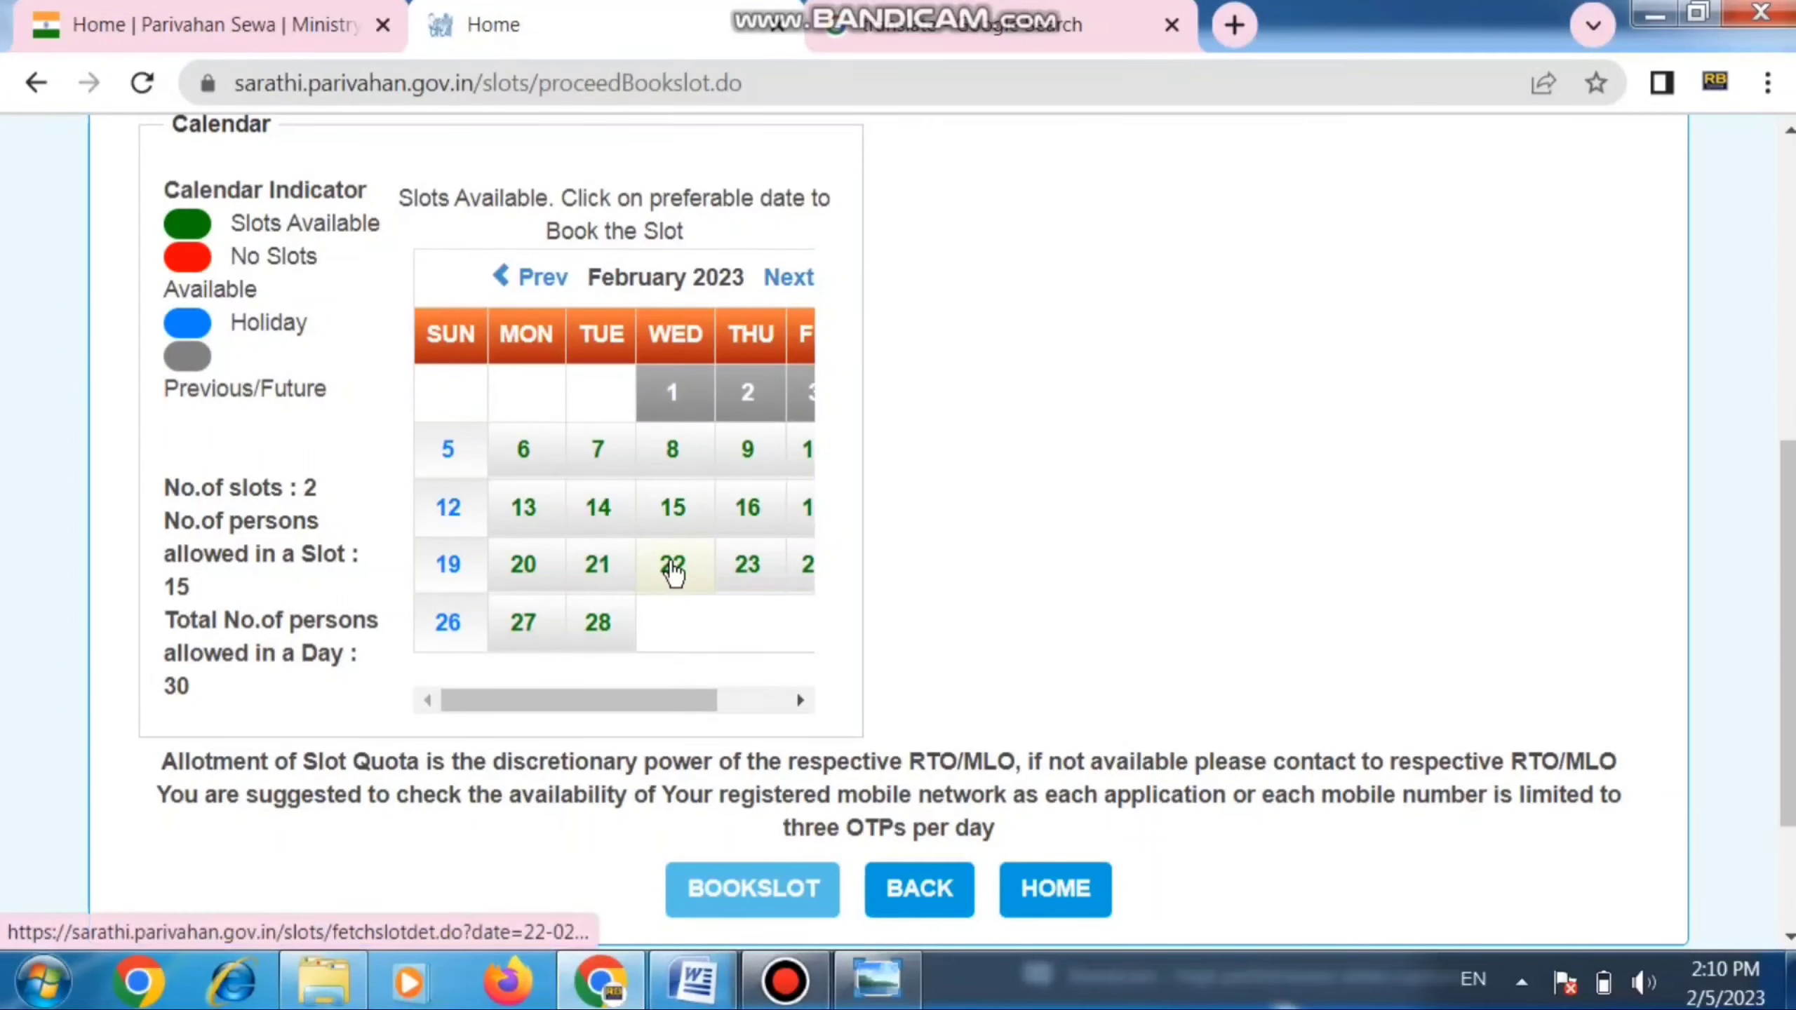
# Book the 15.30-16.30 learner licence test slot on 22-02-2023
pyautogui.click(675, 514)
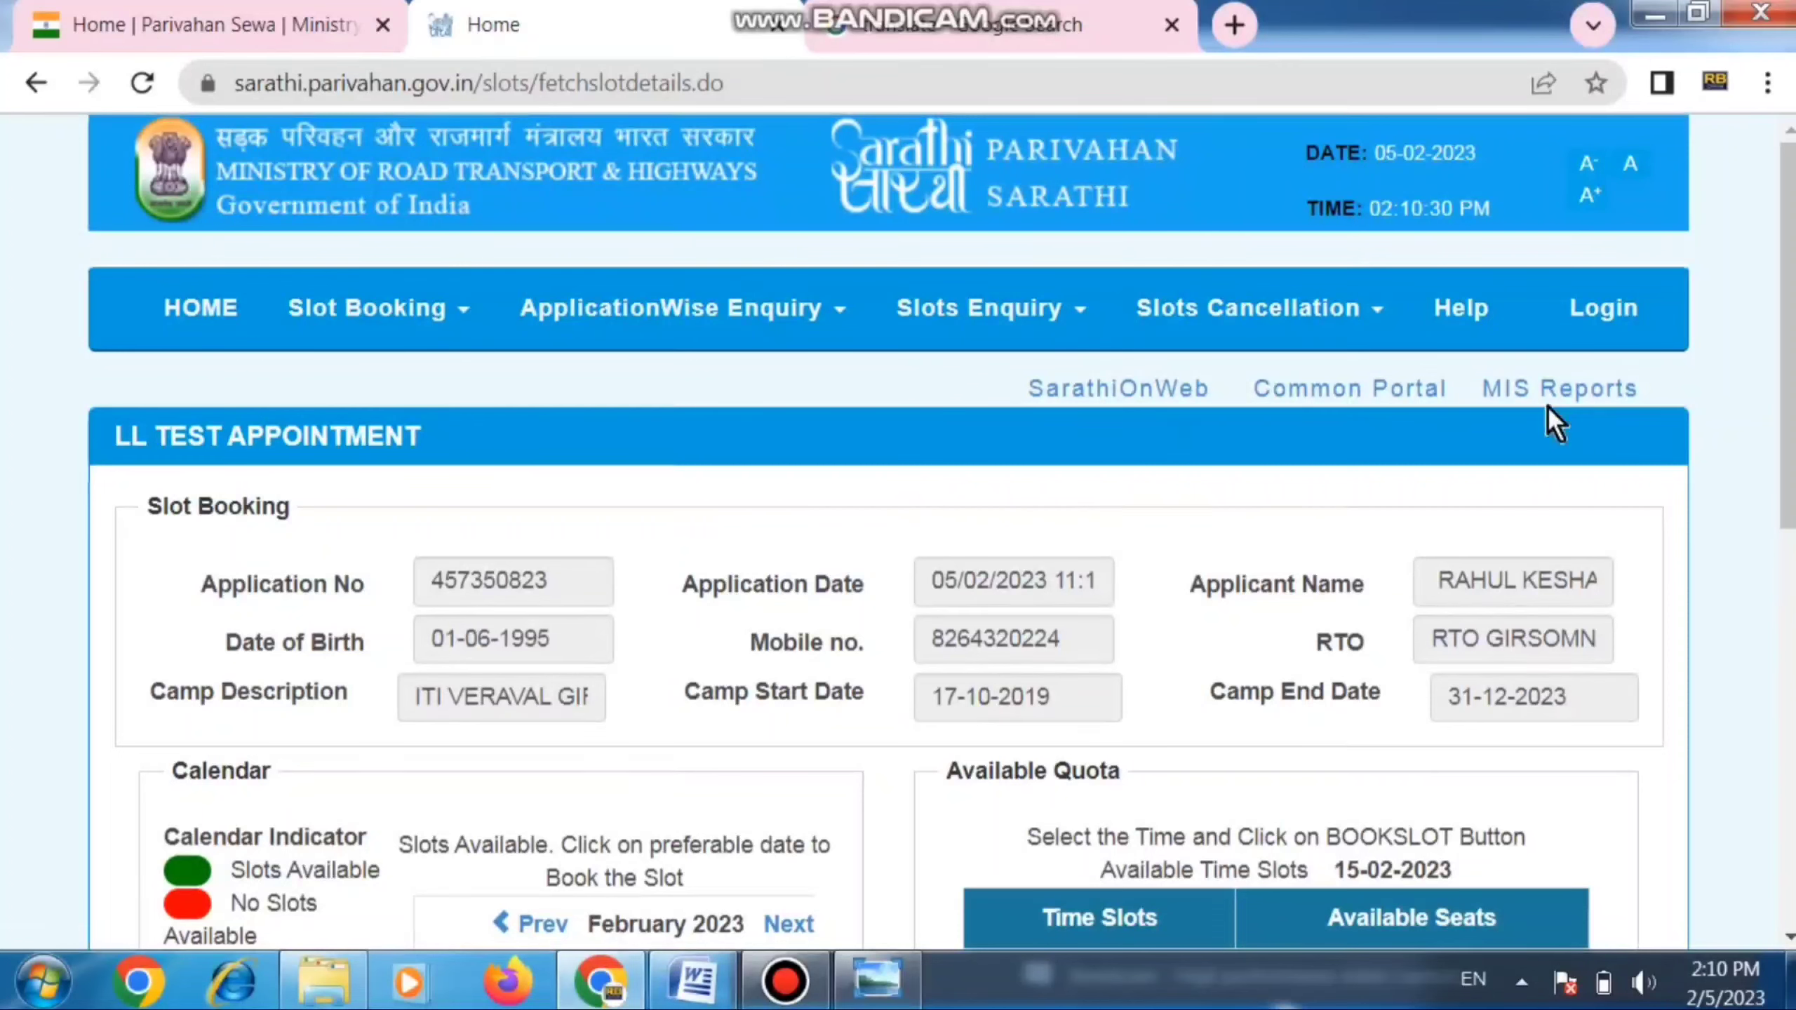
pyautogui.moveTo(1789, 382); pyautogui.dragTo(1789, 717)
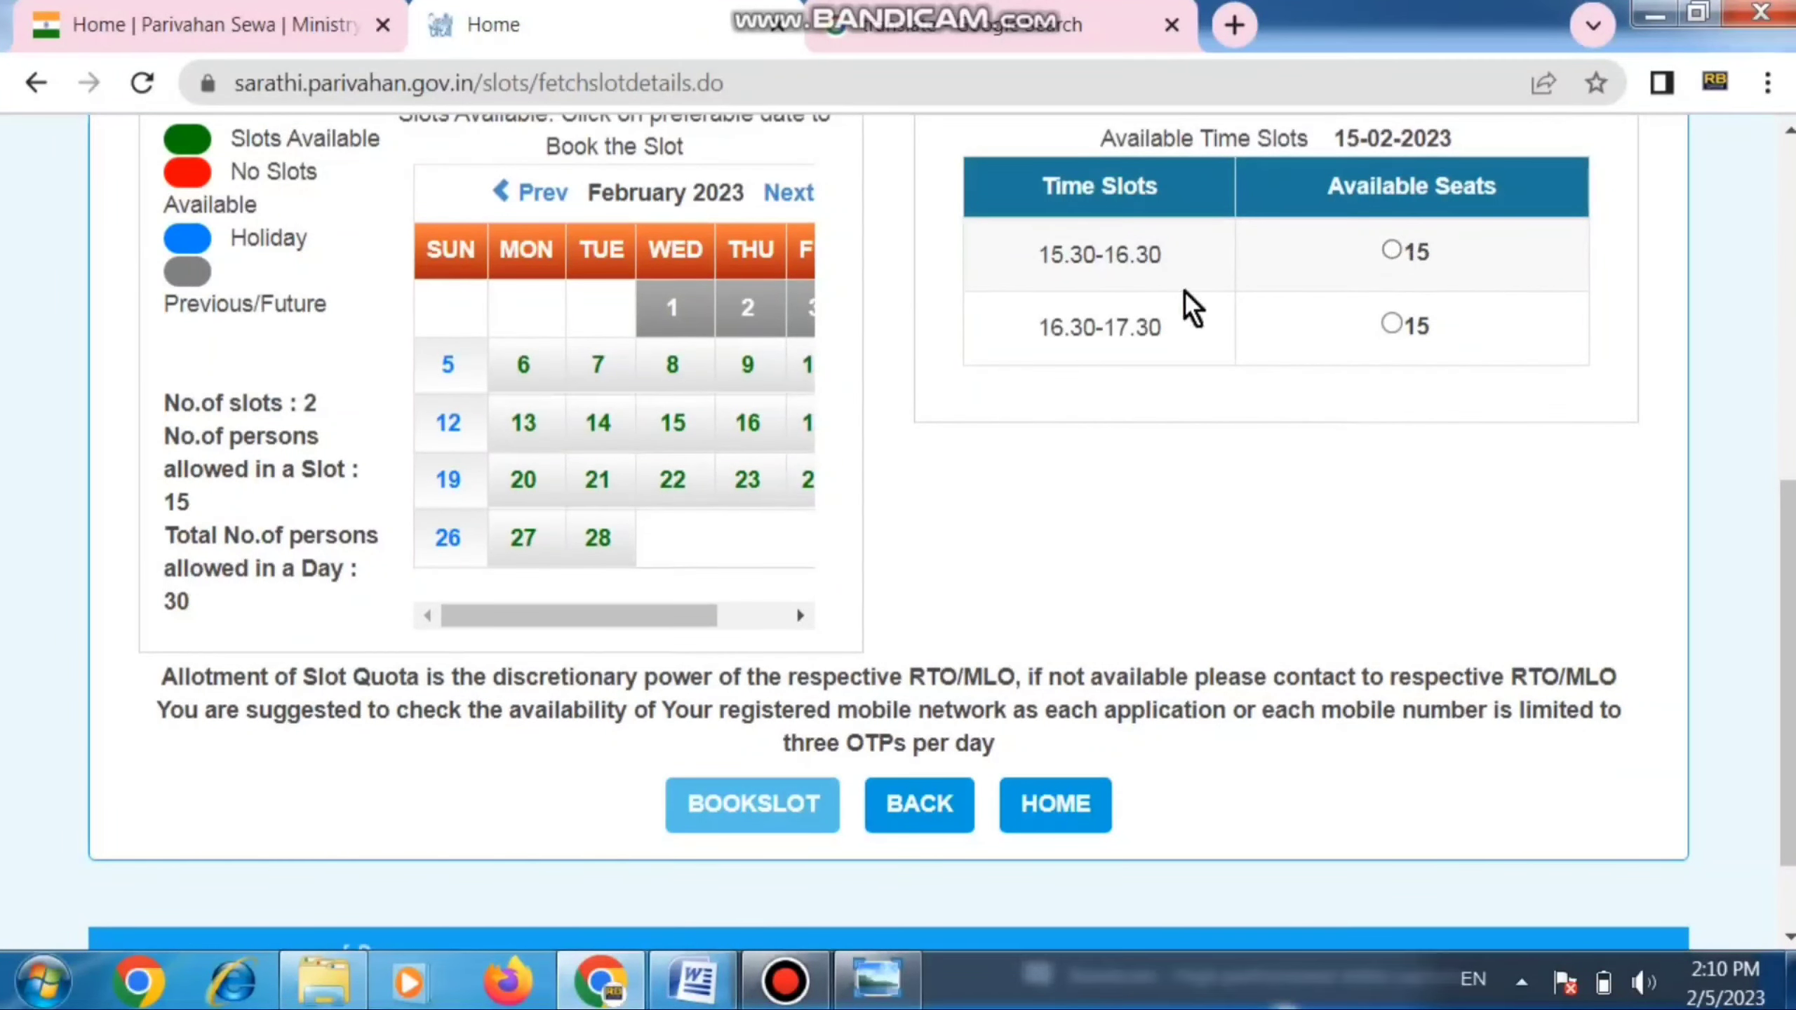
pyautogui.click(1392, 250)
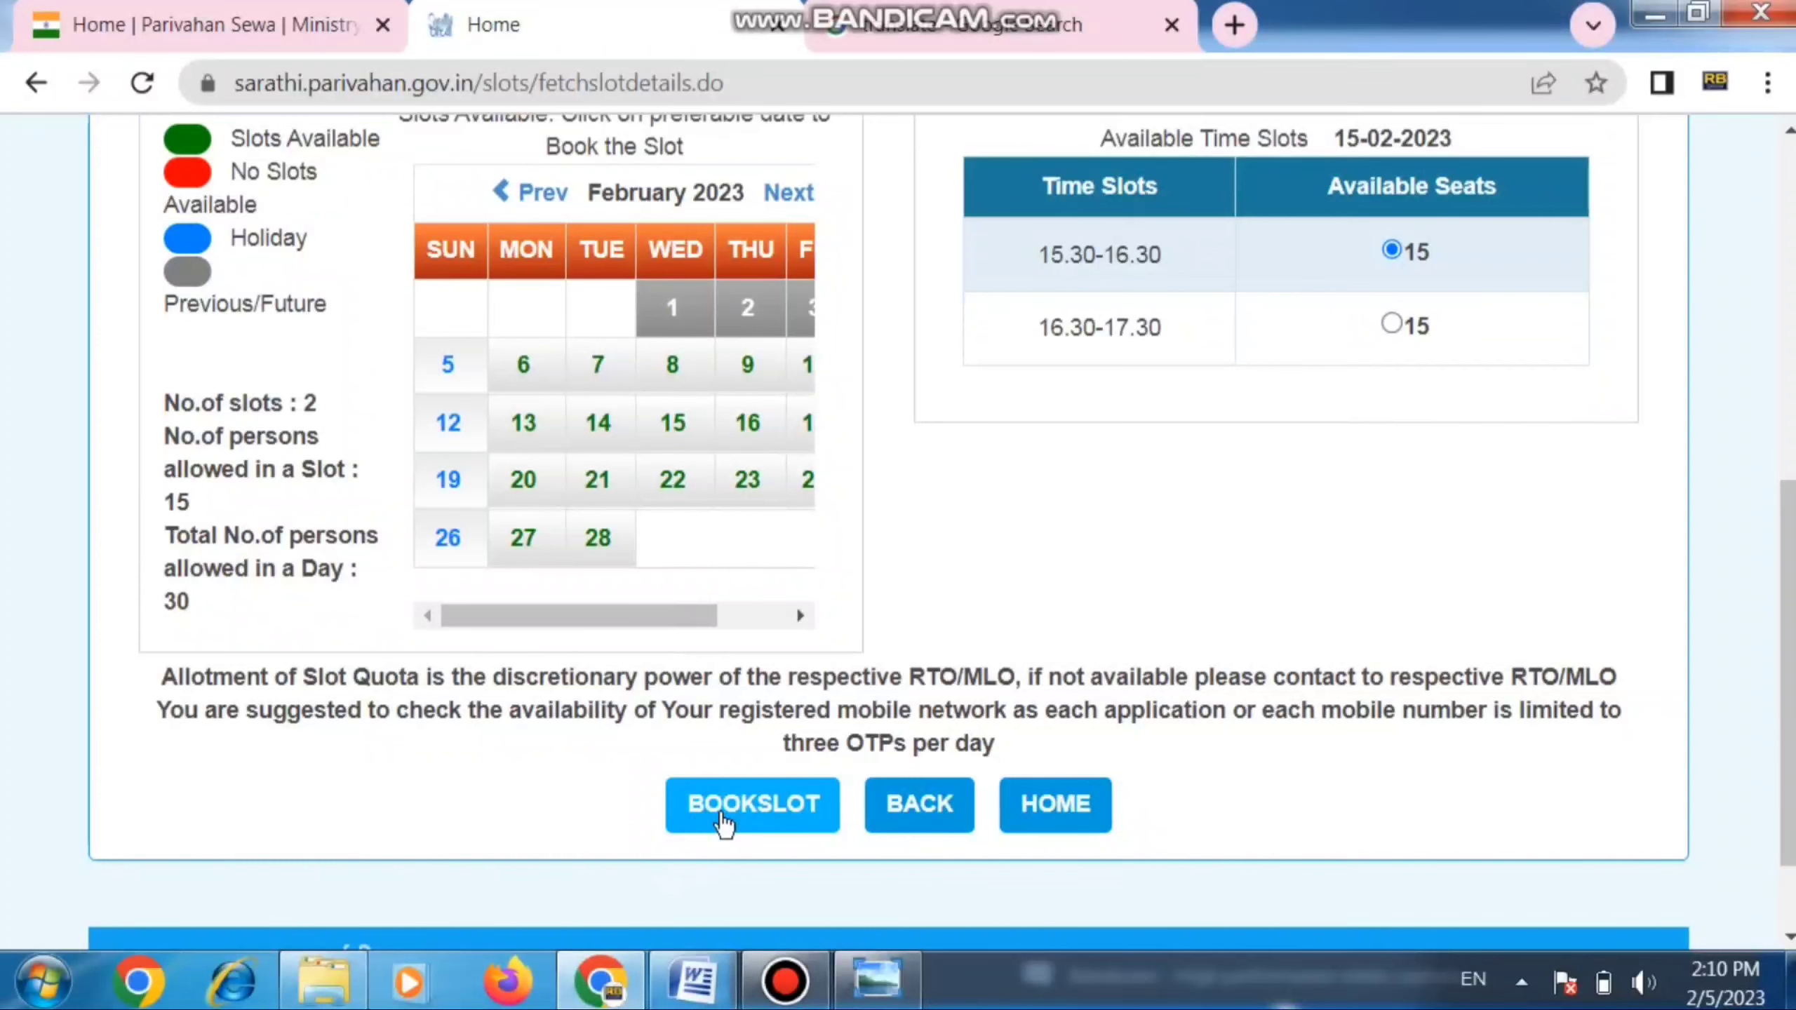
pyautogui.click(724, 823)
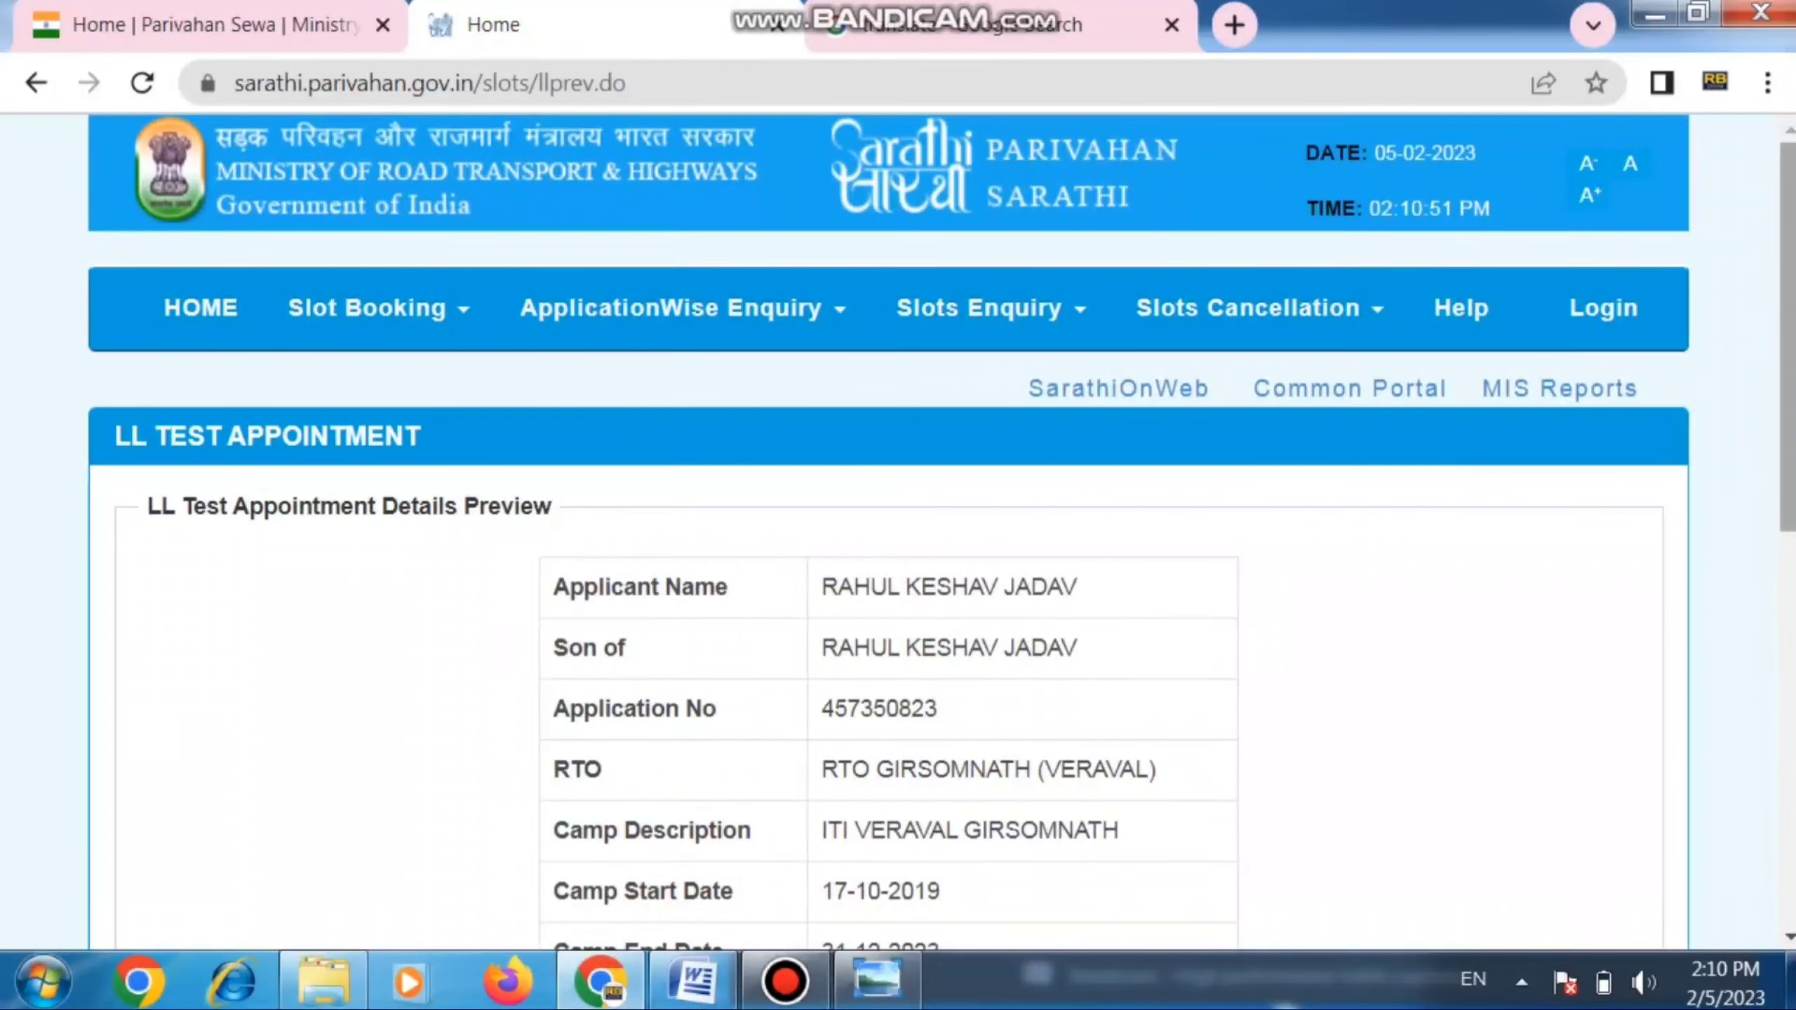
# Scroll the appointment preview down to the Security Code field
pyautogui.scroll(-6, 1566, 437)
pyautogui.moveTo(1789, 537); pyautogui.dragTo(1788, 554)
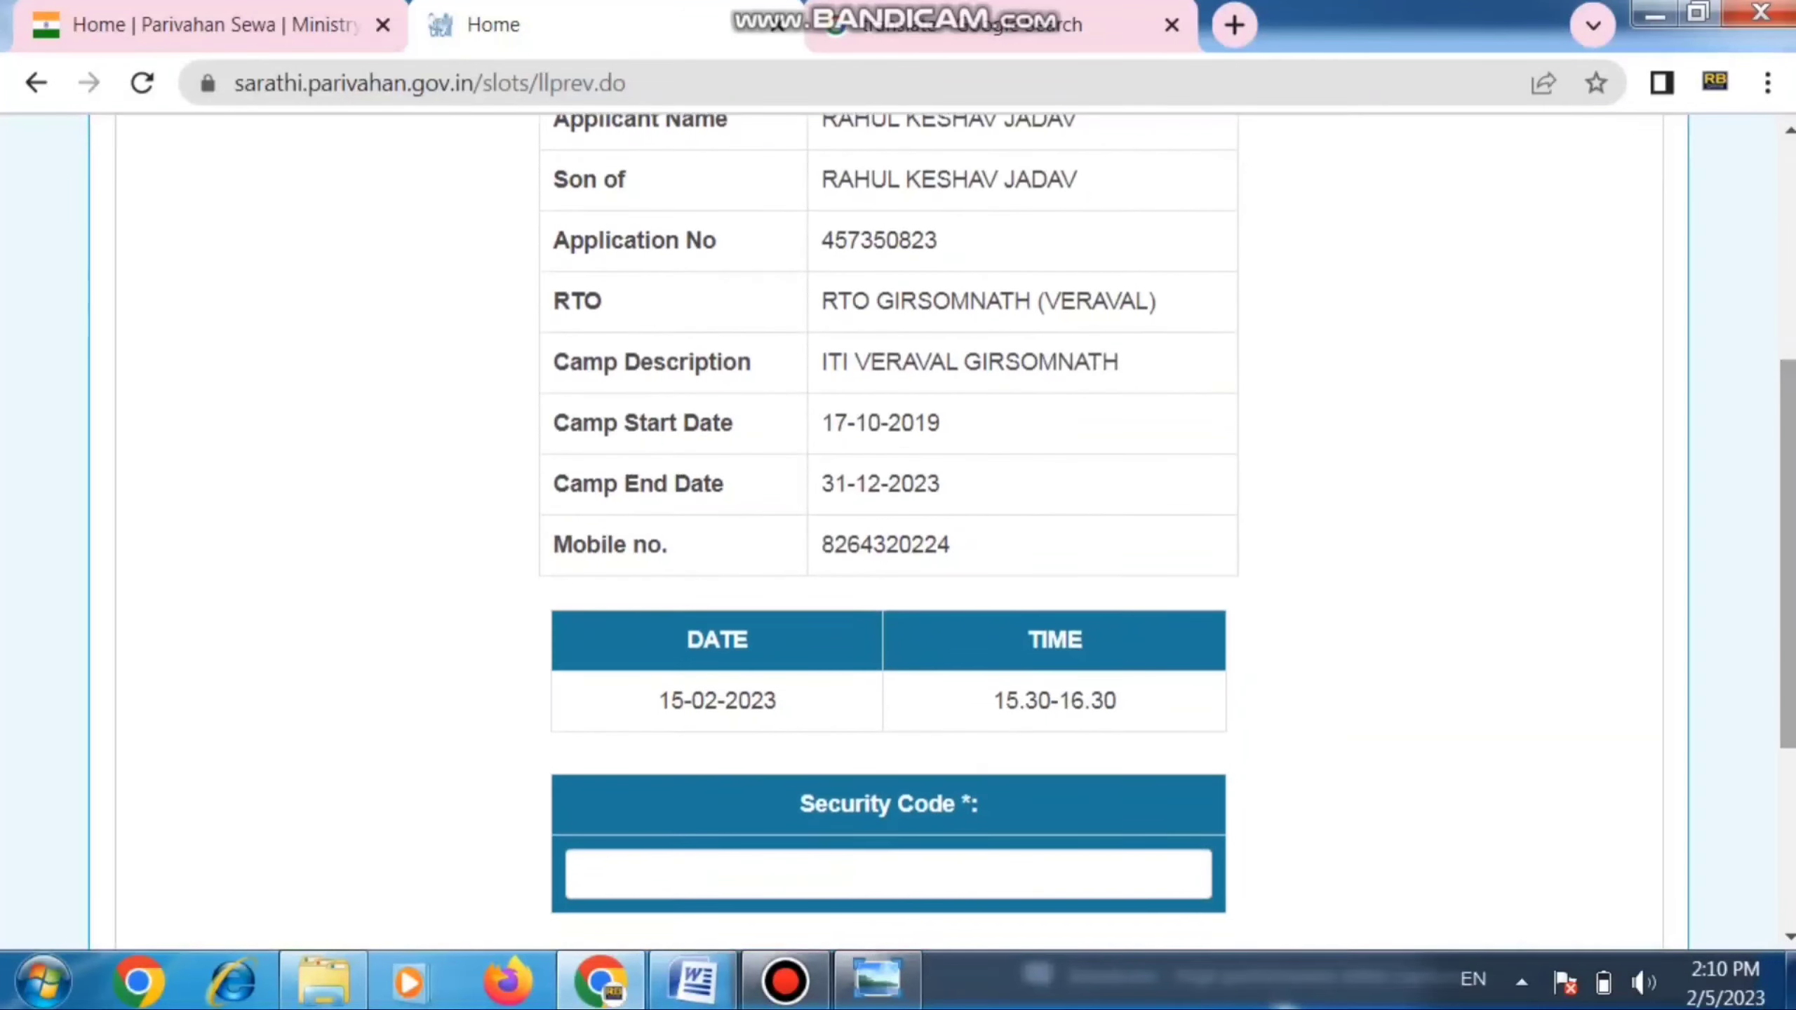
pyautogui.scroll(-3, 898, 531)
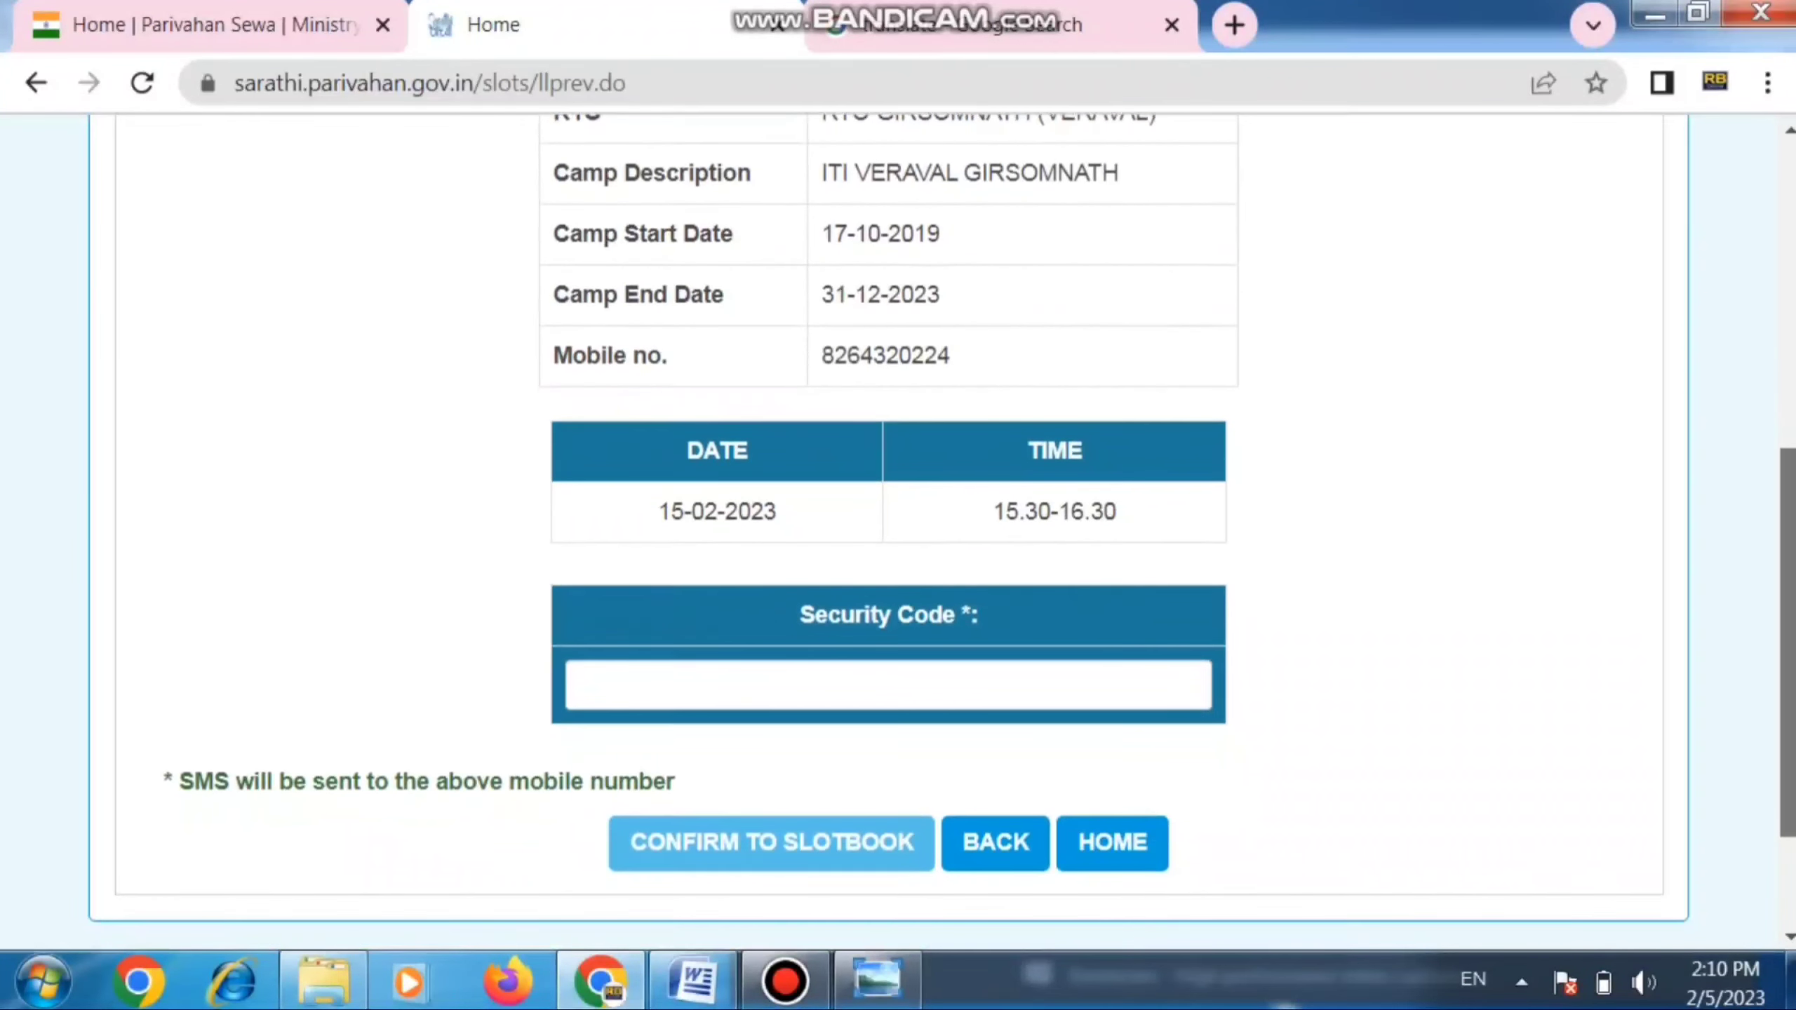
pyautogui.moveTo(1789, 647); pyautogui.dragTo(1788, 659)
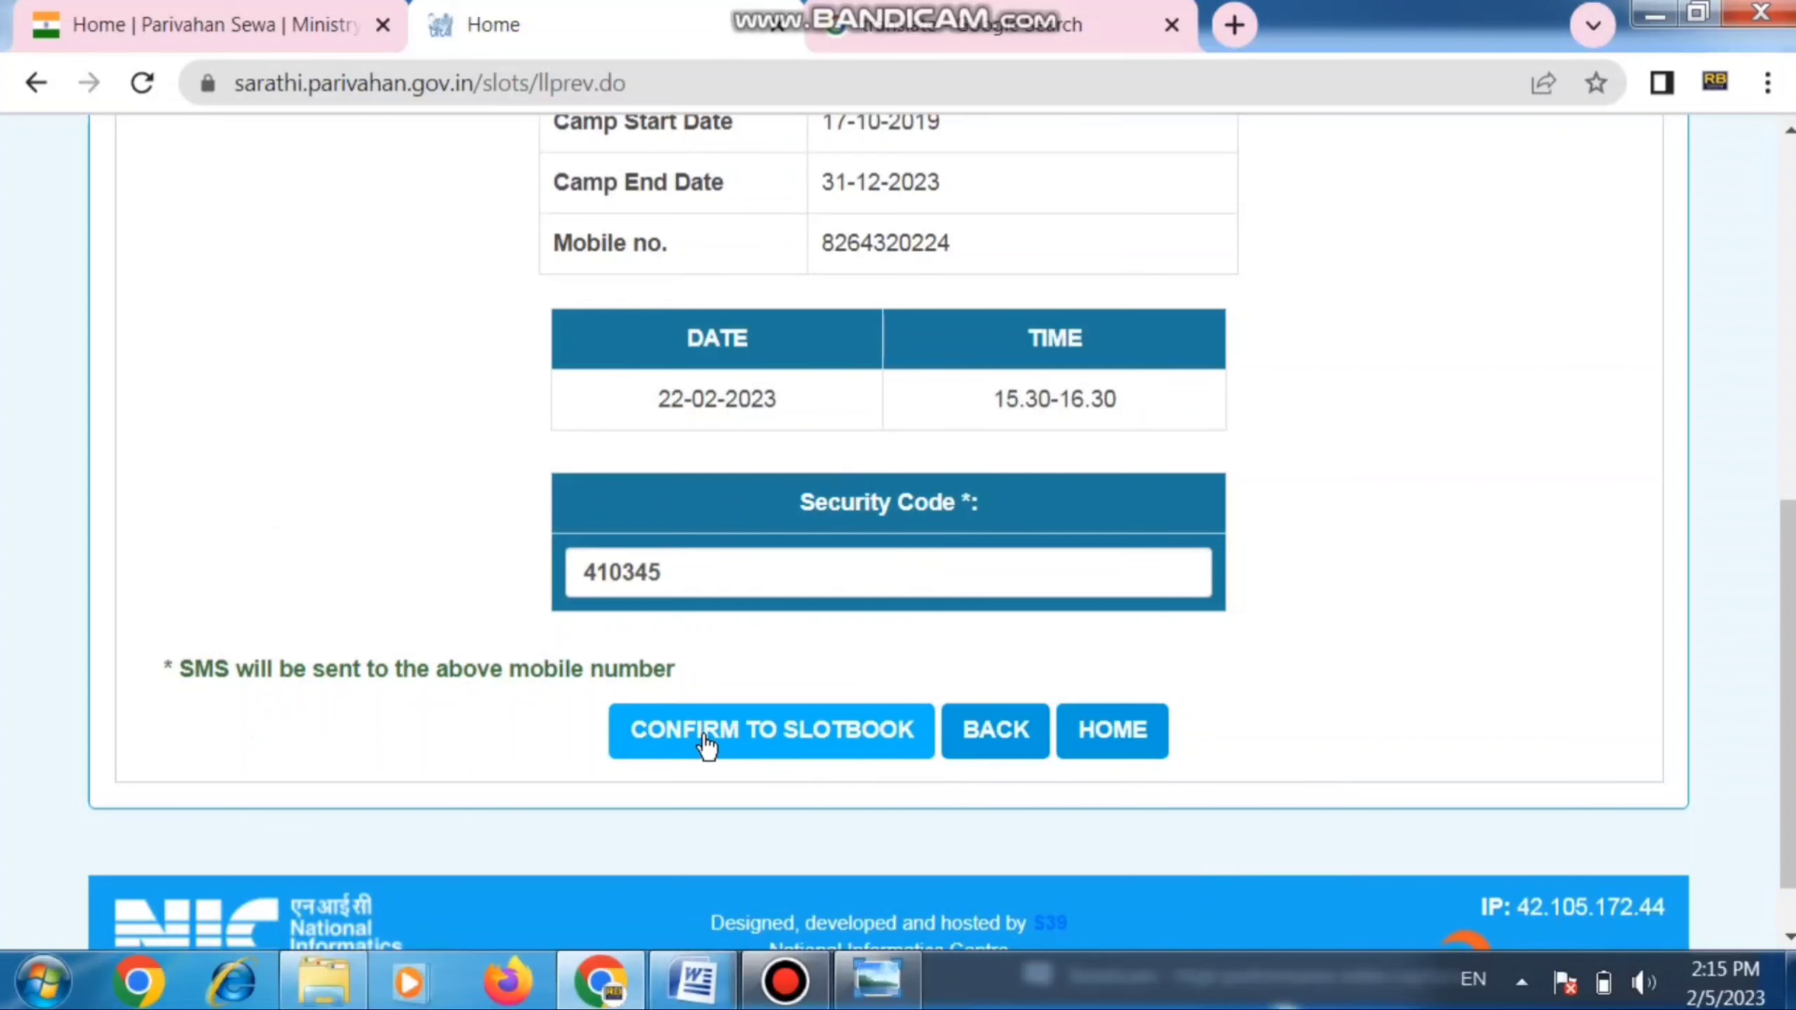
# Confirm the 22-02-2023 learner licence test slot booking
pyautogui.click(704, 736)
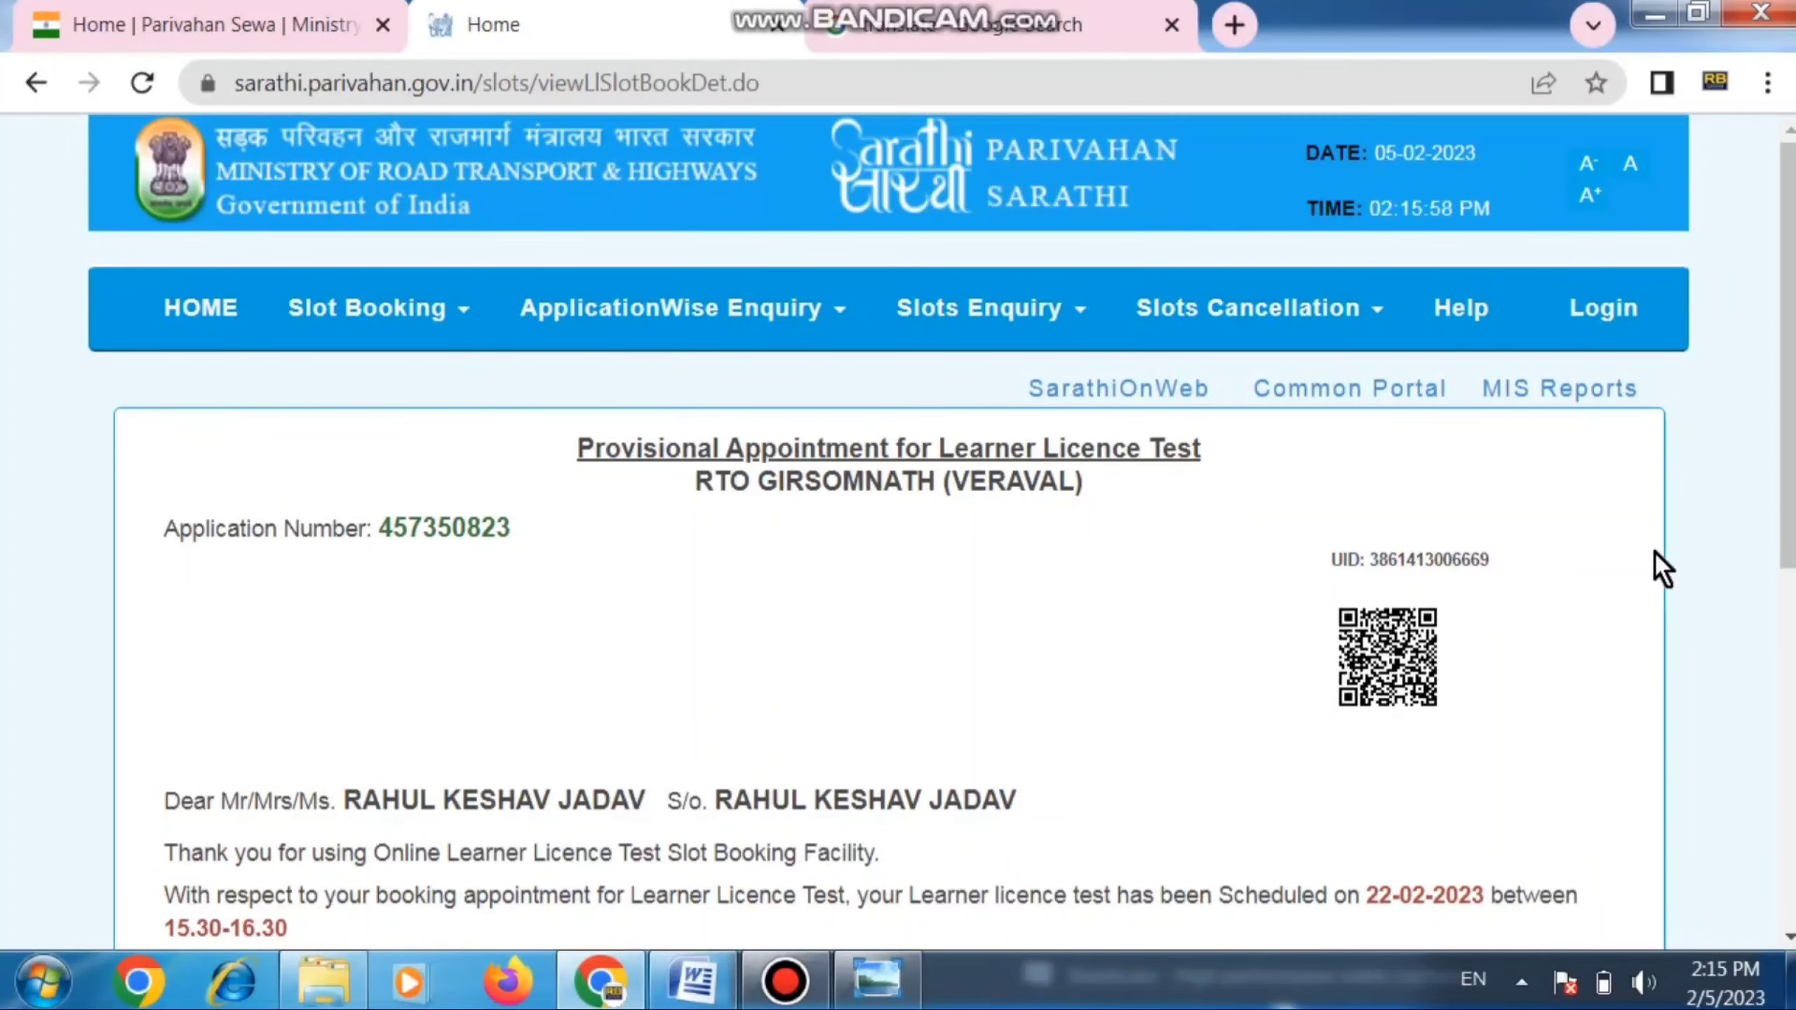
pyautogui.scroll(-5, 898, 531)
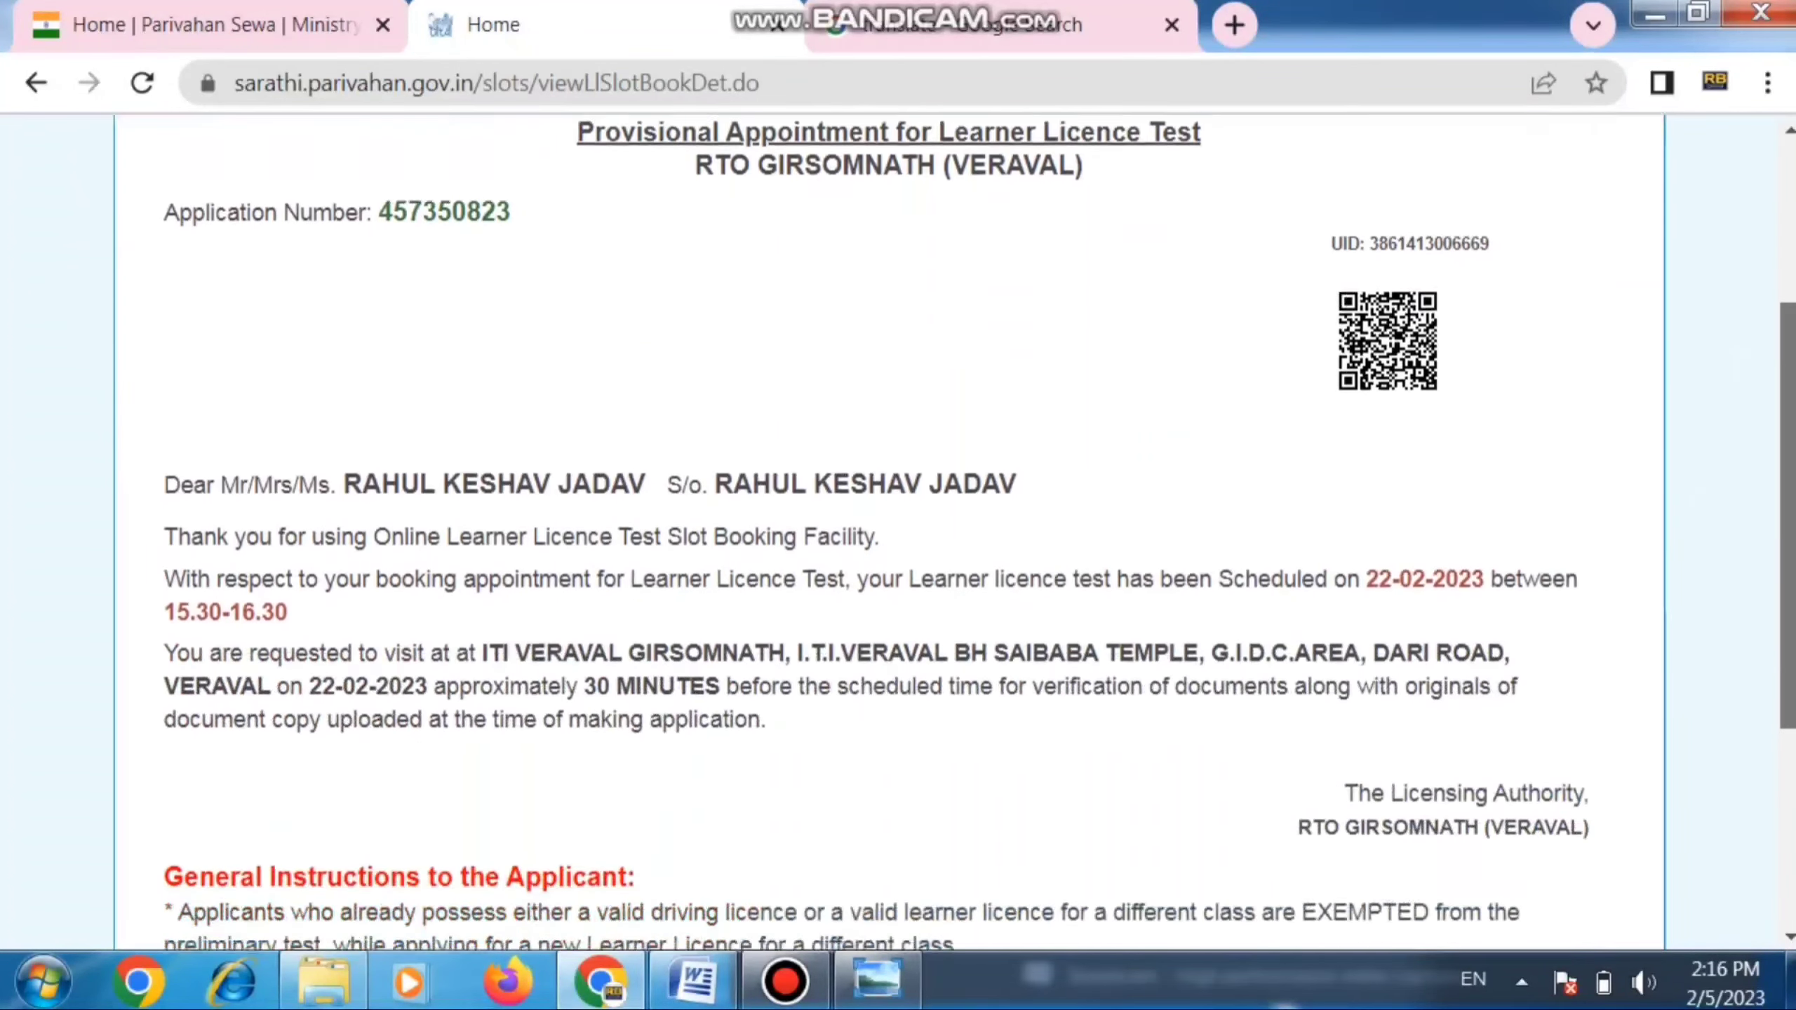
pyautogui.scroll(-1, 898, 530)
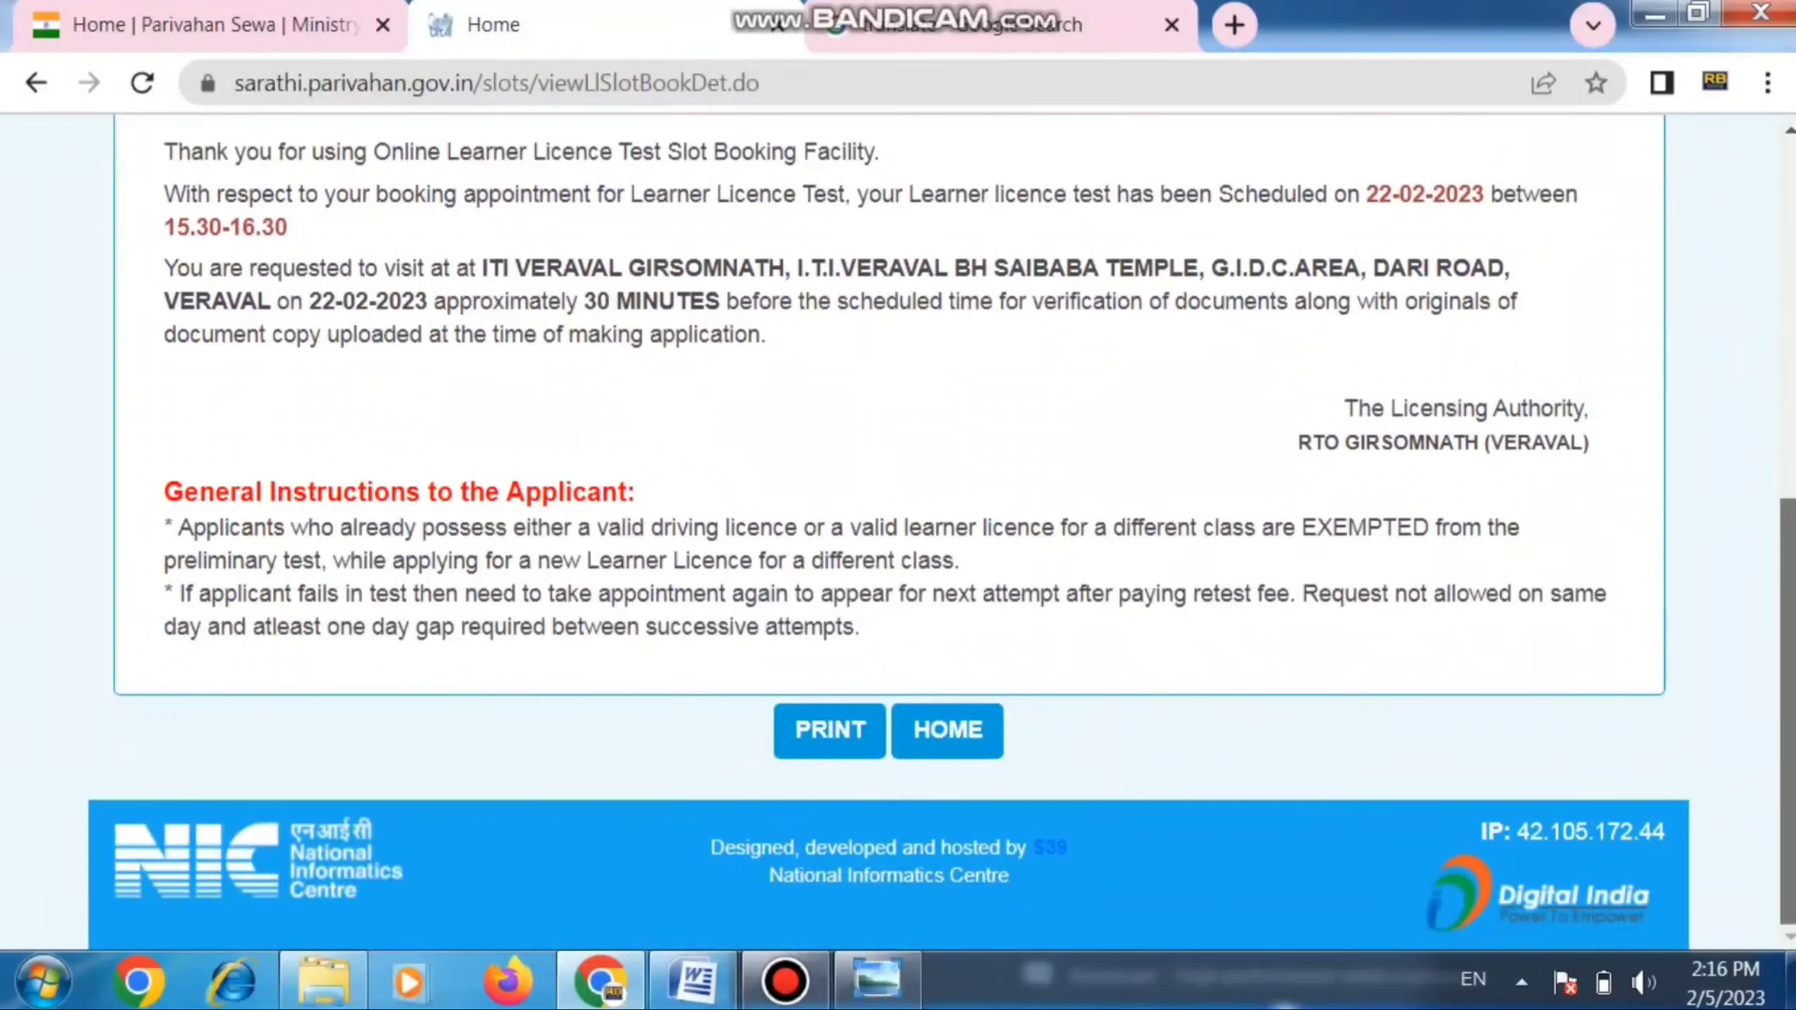
# Open the appointment letter as a PDF and download it under the name 'print'
pyautogui.click(811, 745)
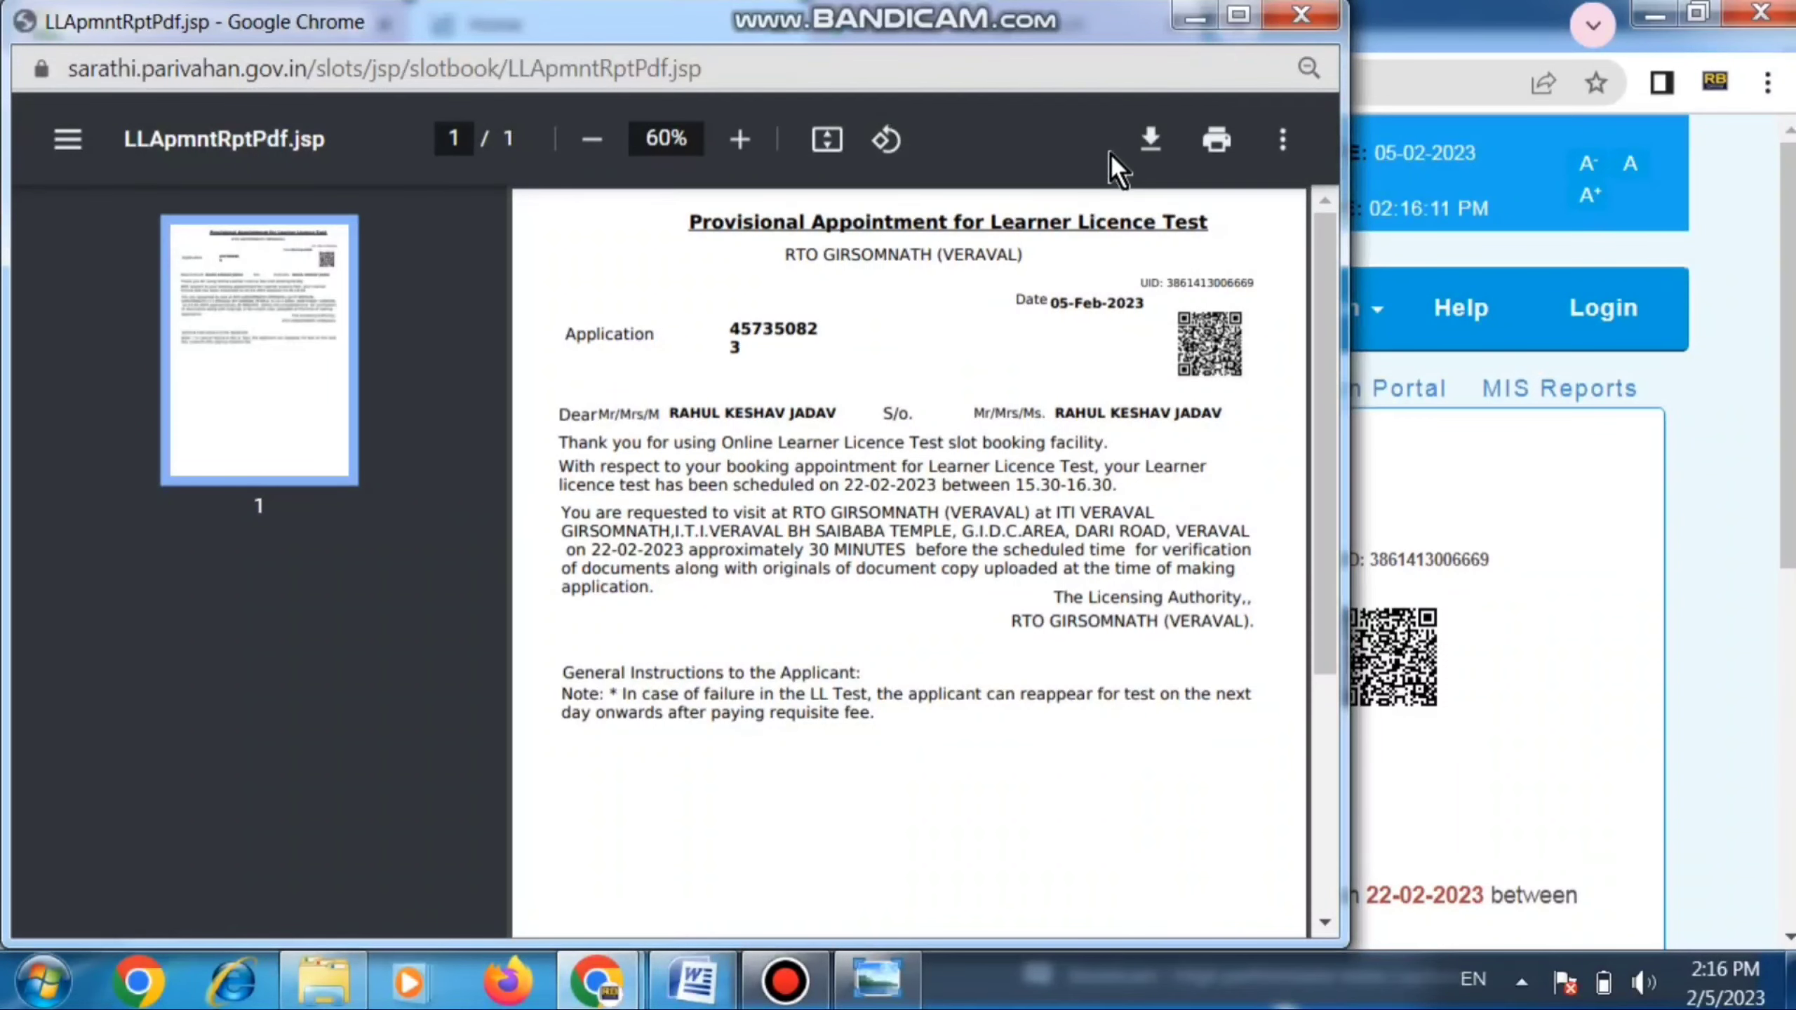
pyautogui.click(1153, 147)
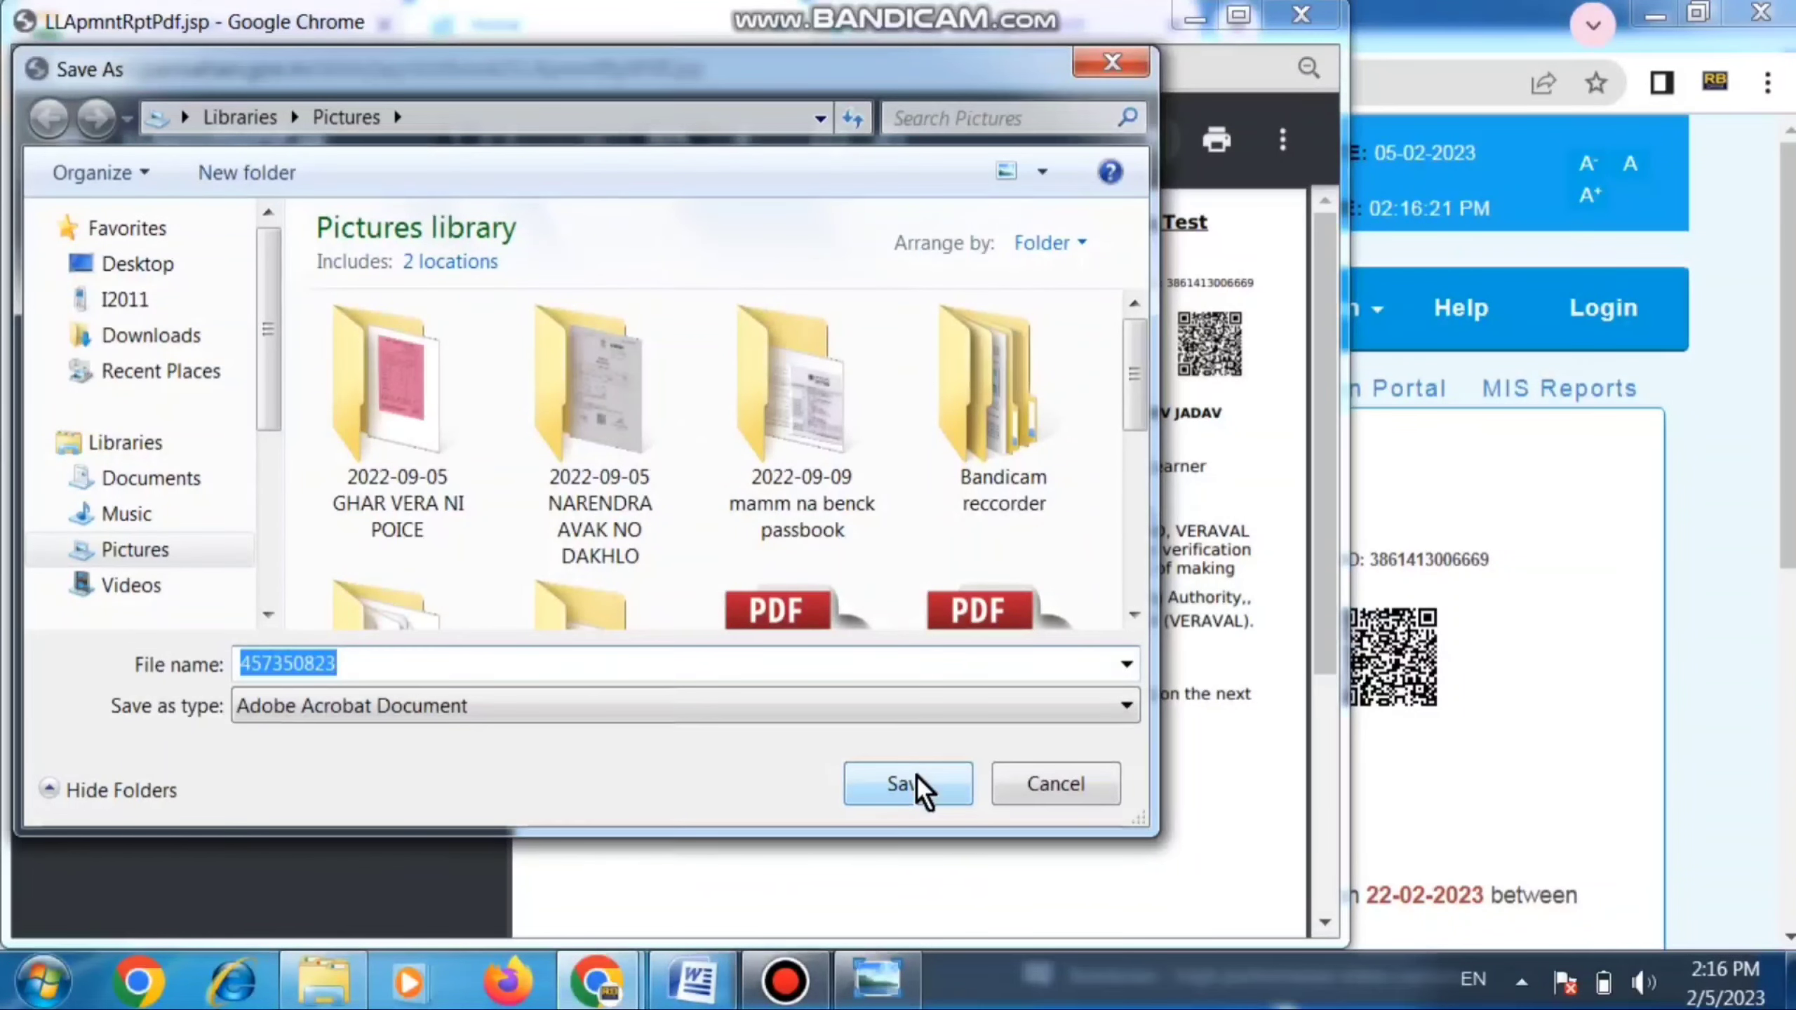
pyautogui.write('print')
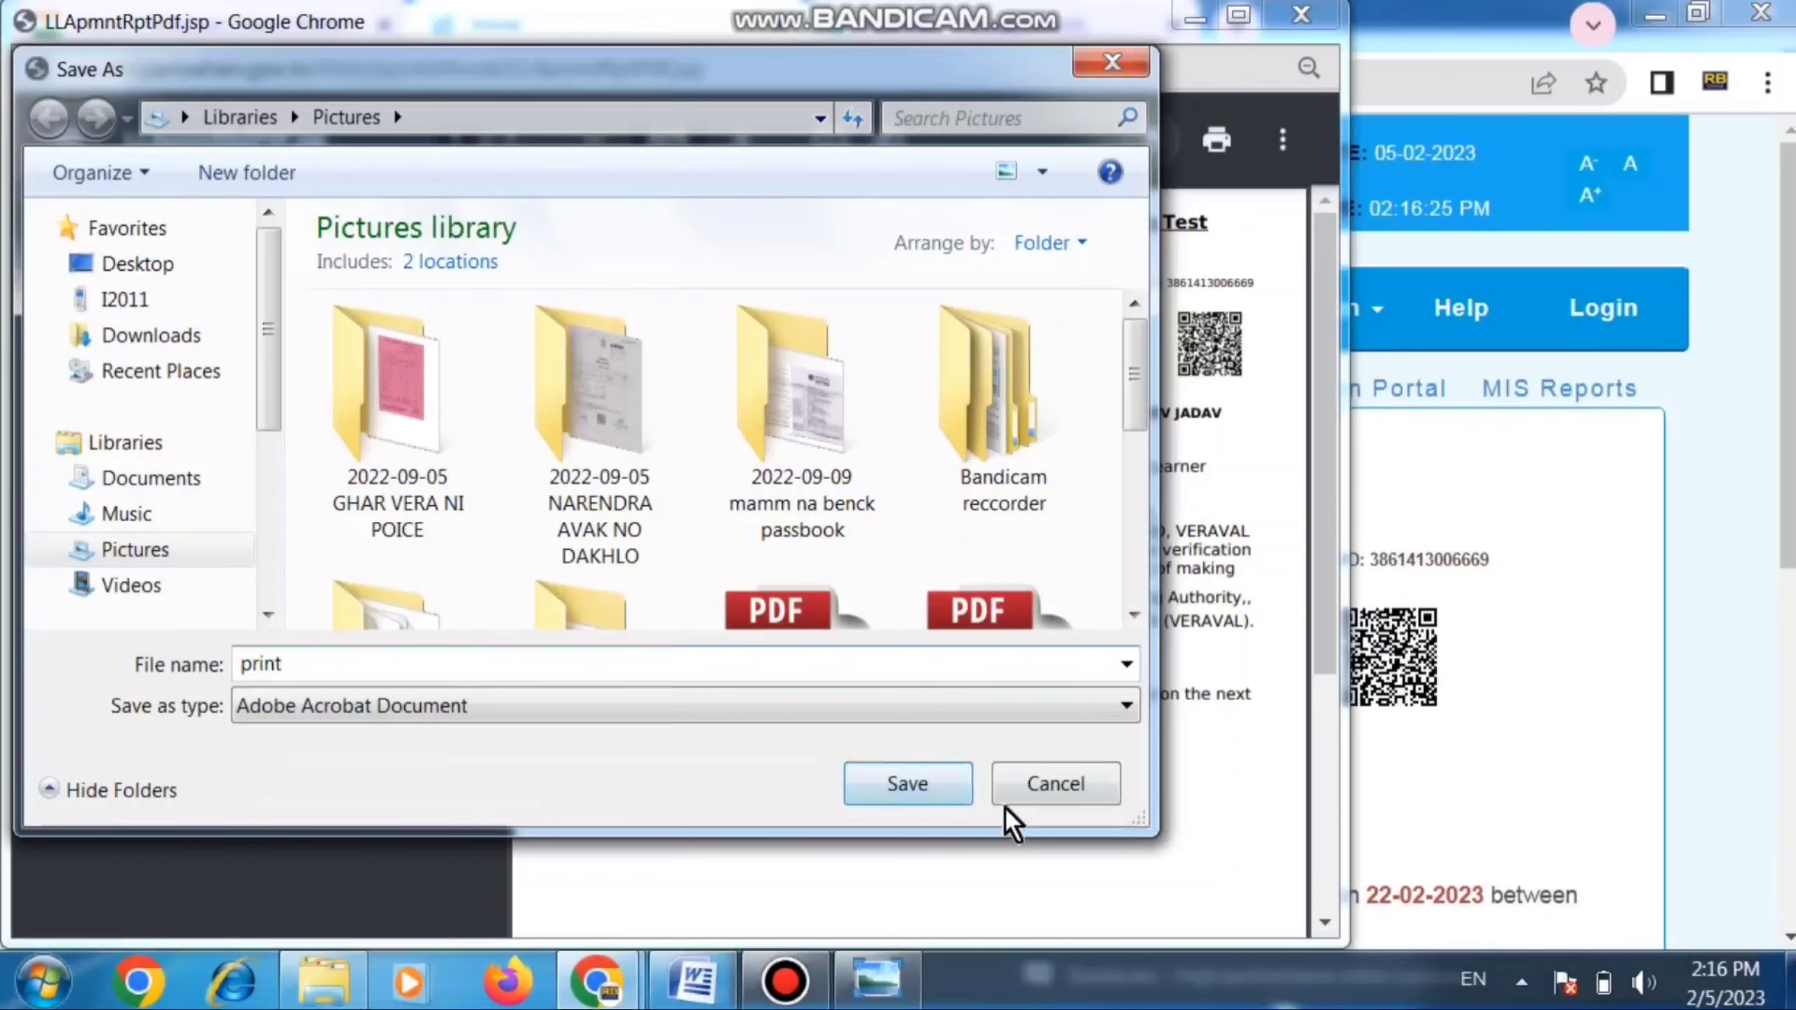
# Save the letter as print.pdf and calculate the 1350.00 application fee
pyautogui.click(949, 783)
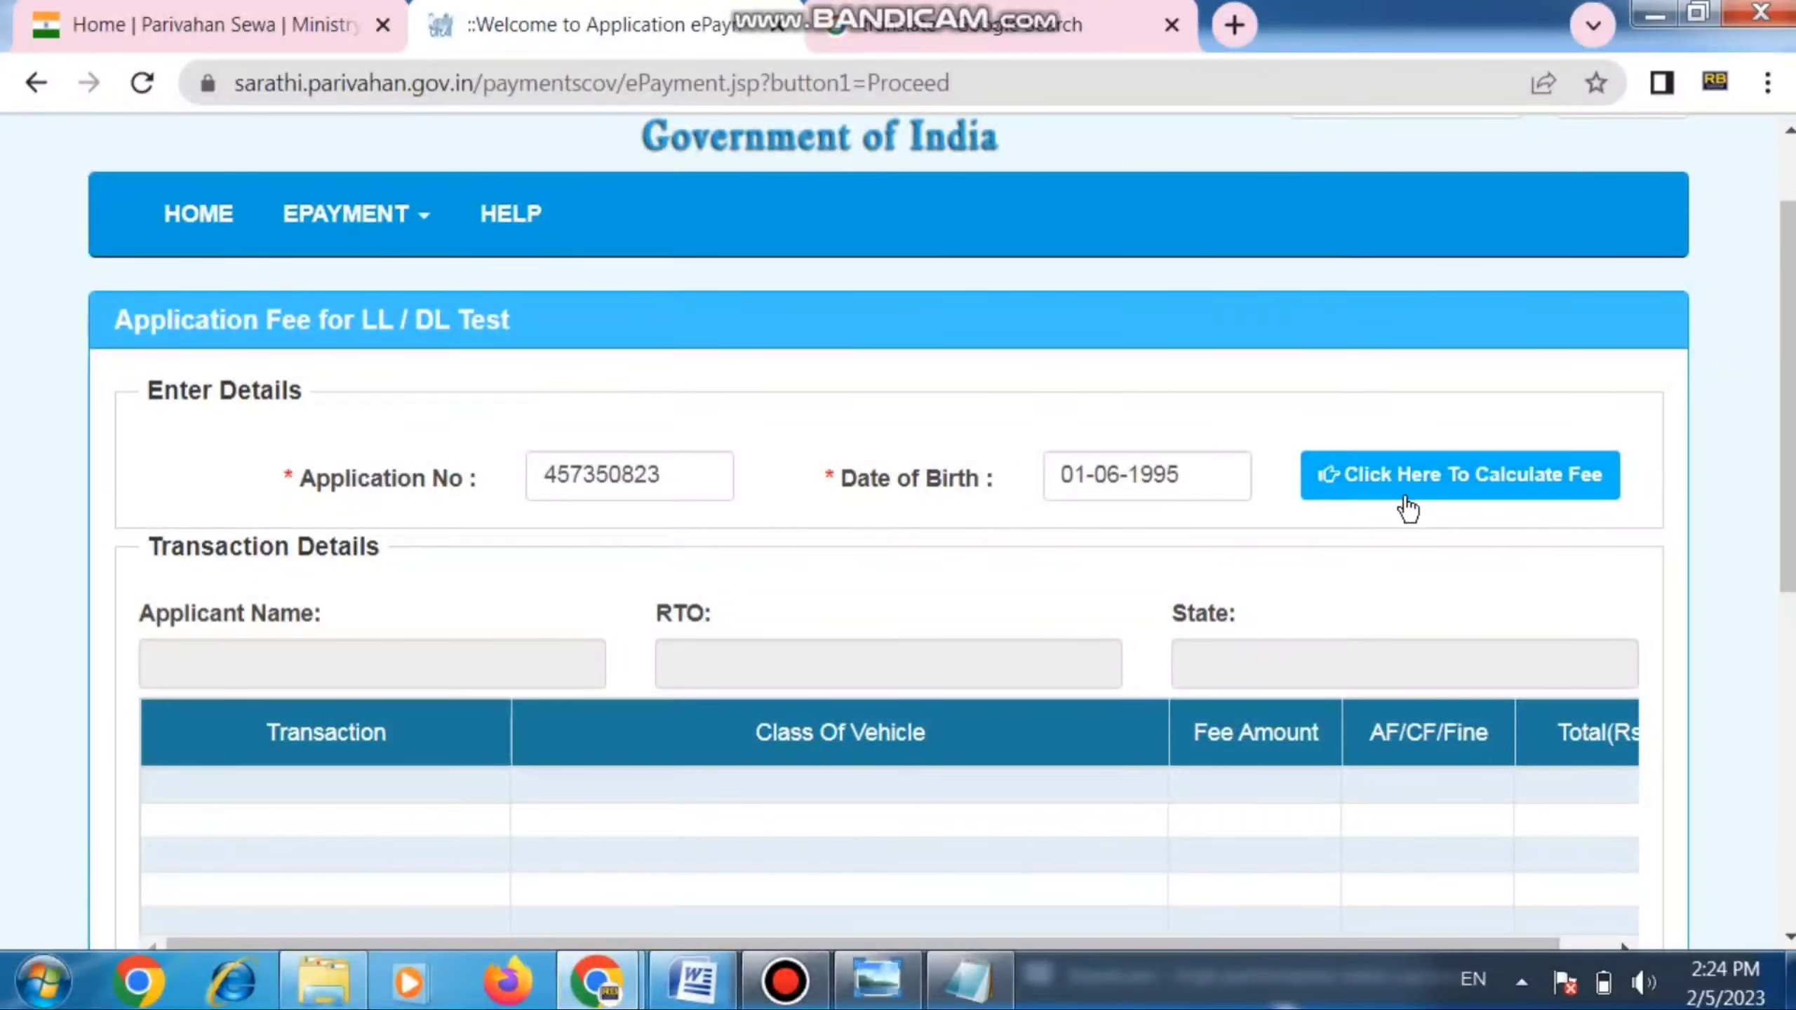
pyautogui.click(1437, 478)
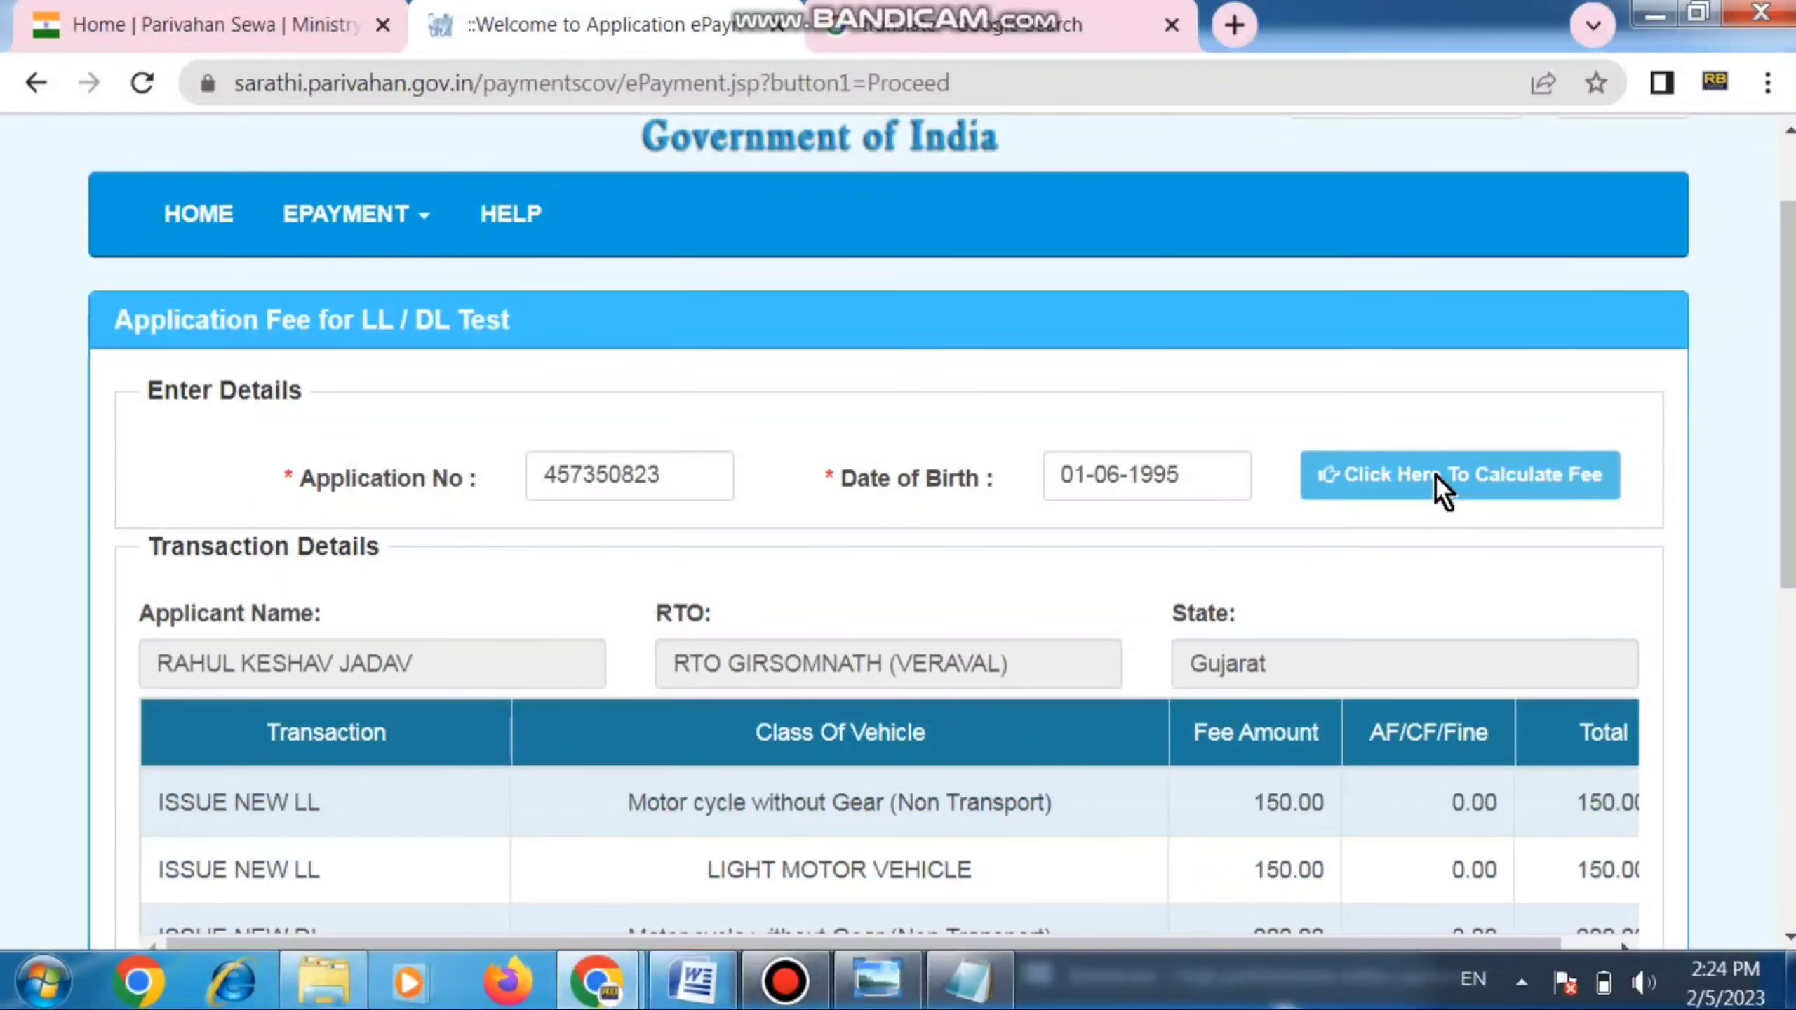
pyautogui.moveTo(1789, 374); pyautogui.dragTo(1790, 530)
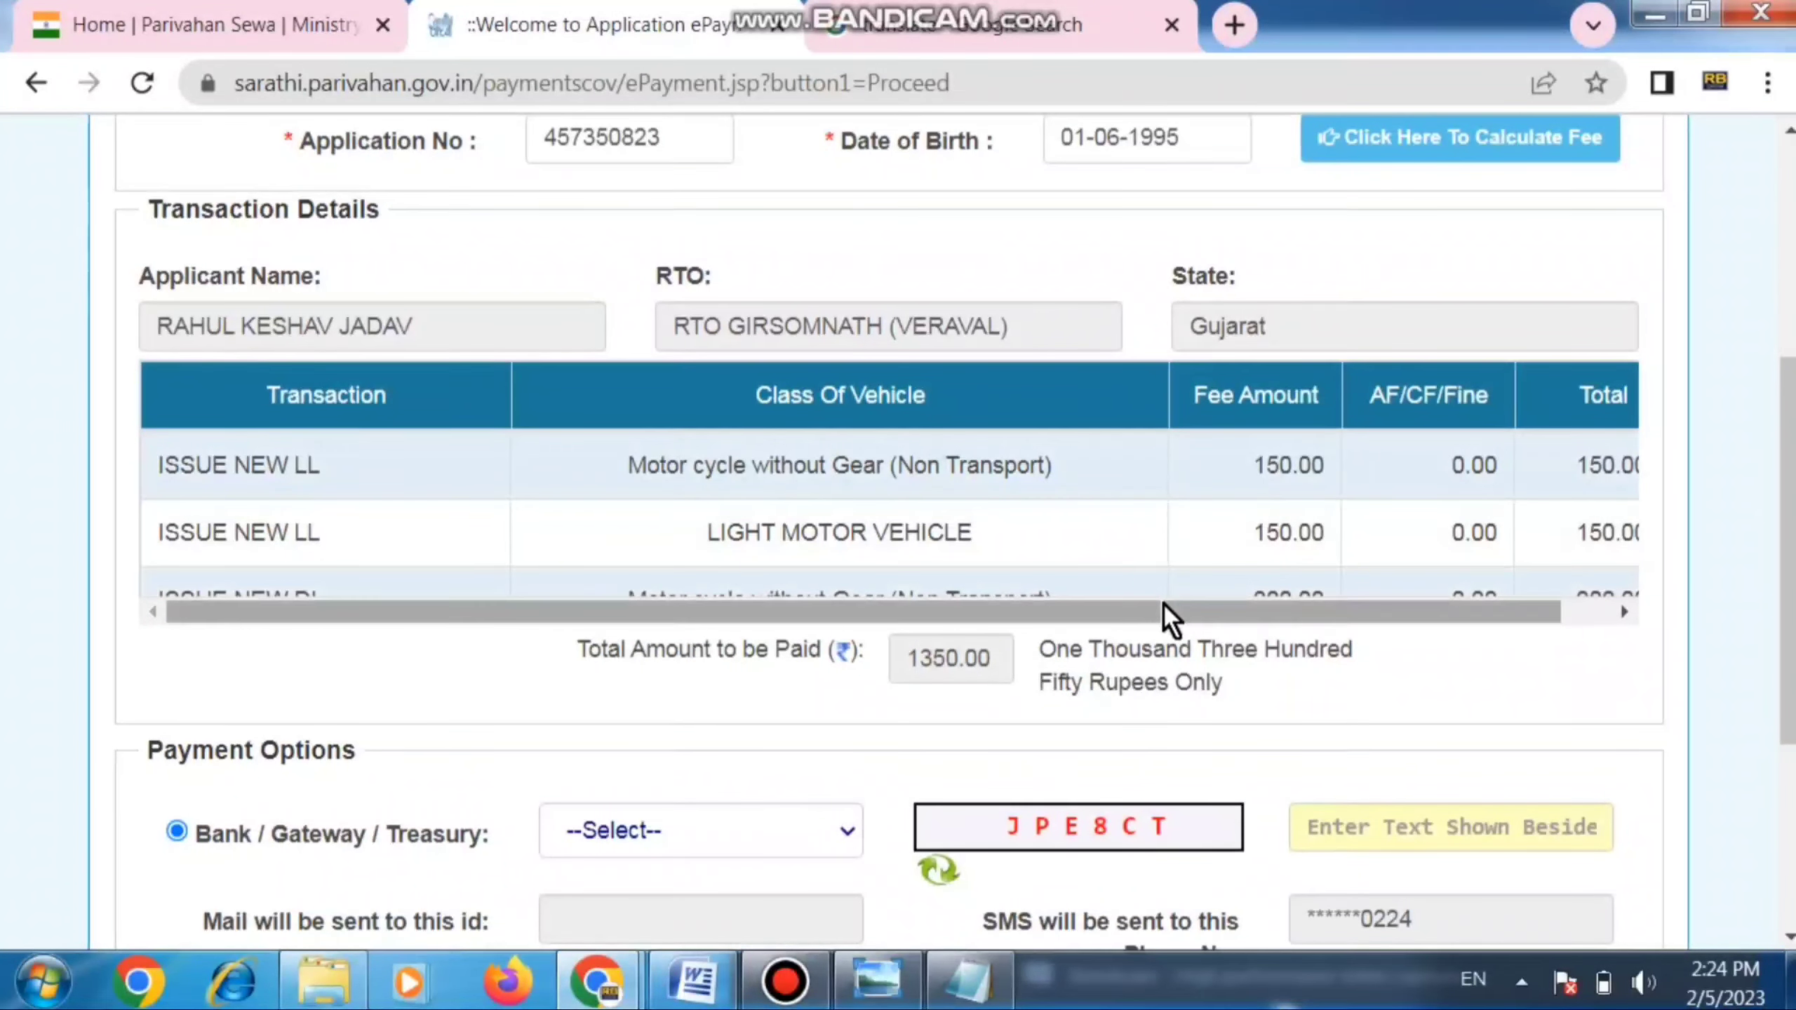
pyautogui.moveTo(1162, 602); pyautogui.dragTo(1415, 604)
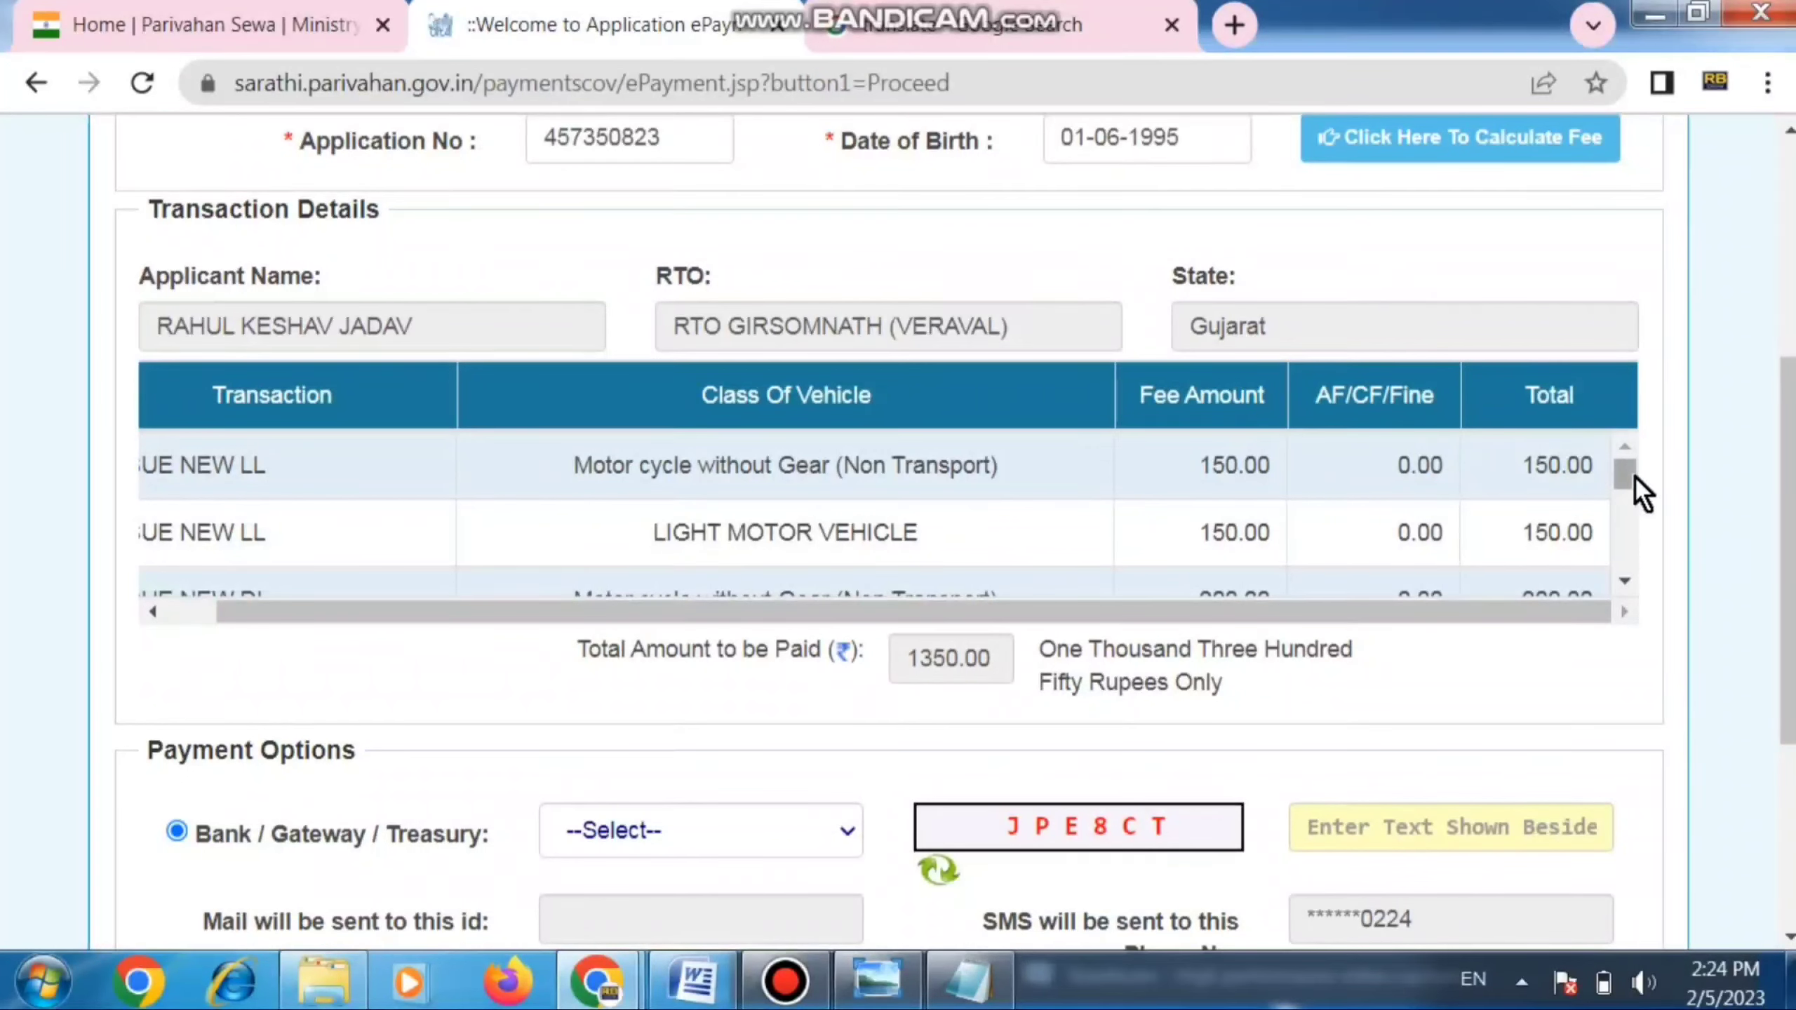
pyautogui.moveTo(1634, 475); pyautogui.dragTo(1633, 499)
pyautogui.moveTo(1633, 512); pyautogui.dragTo(1633, 568)
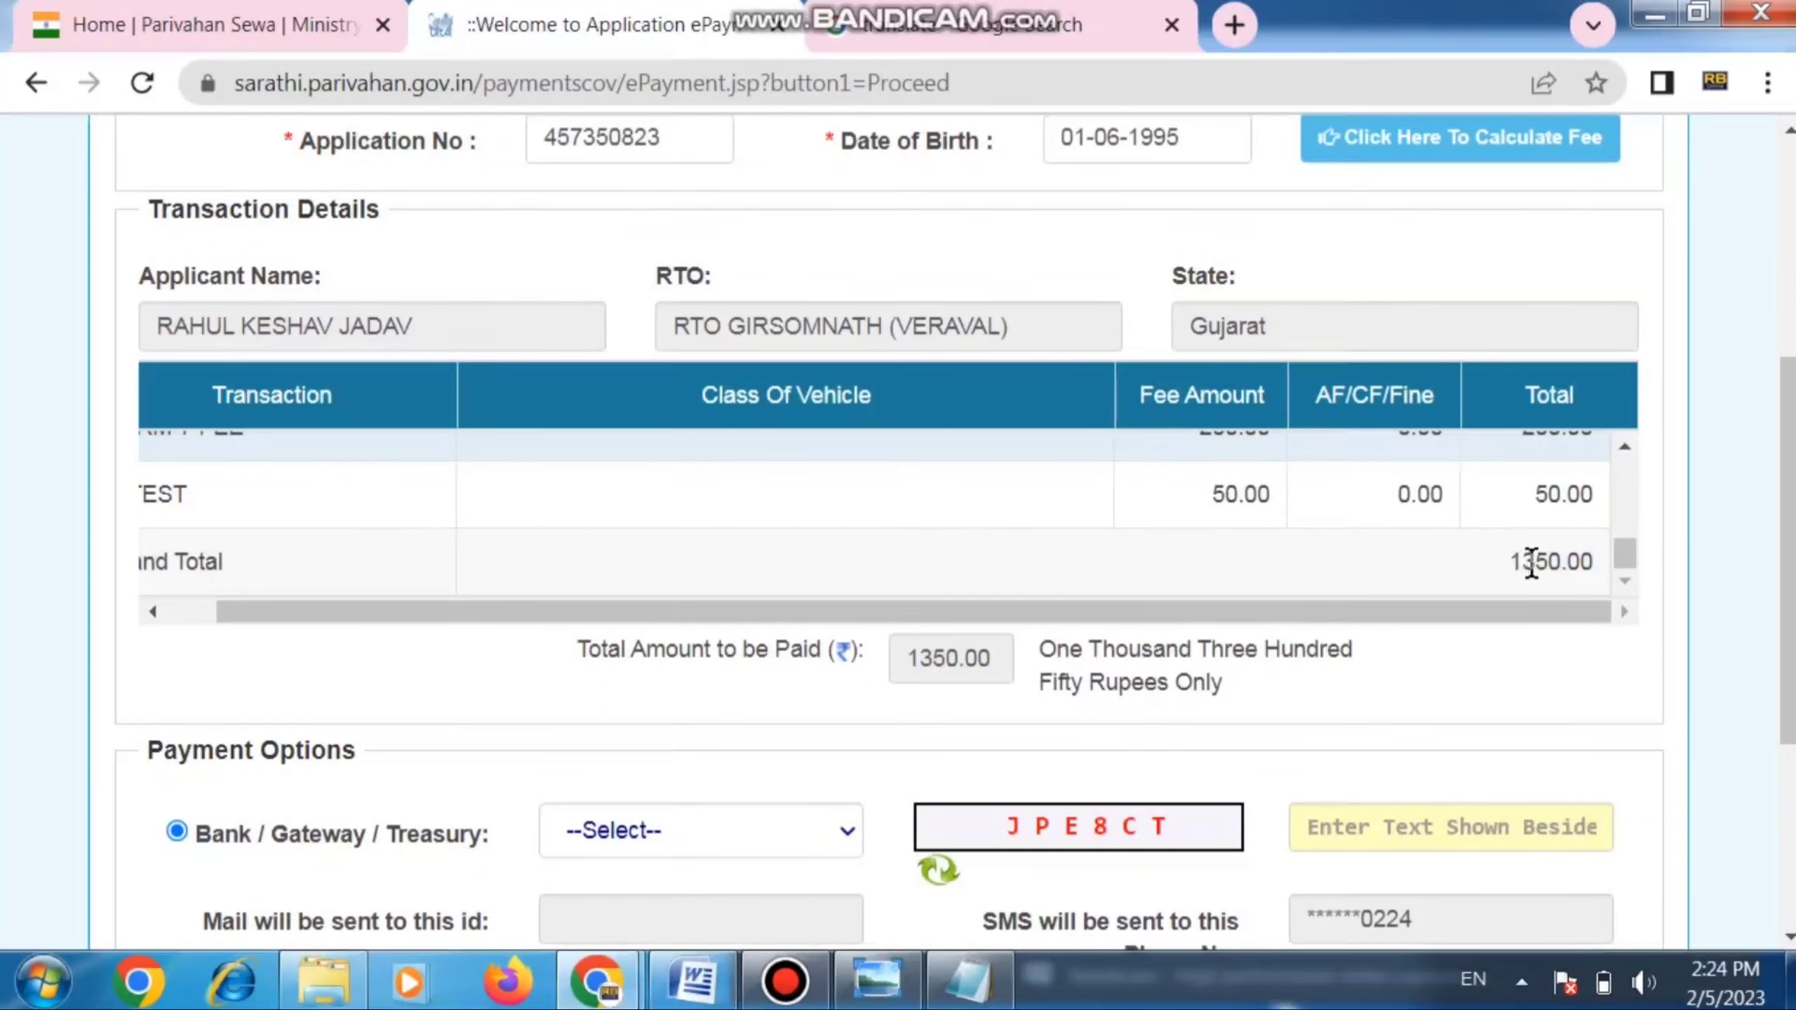
pyautogui.moveTo(1785, 602); pyautogui.dragTo(1777, 690)
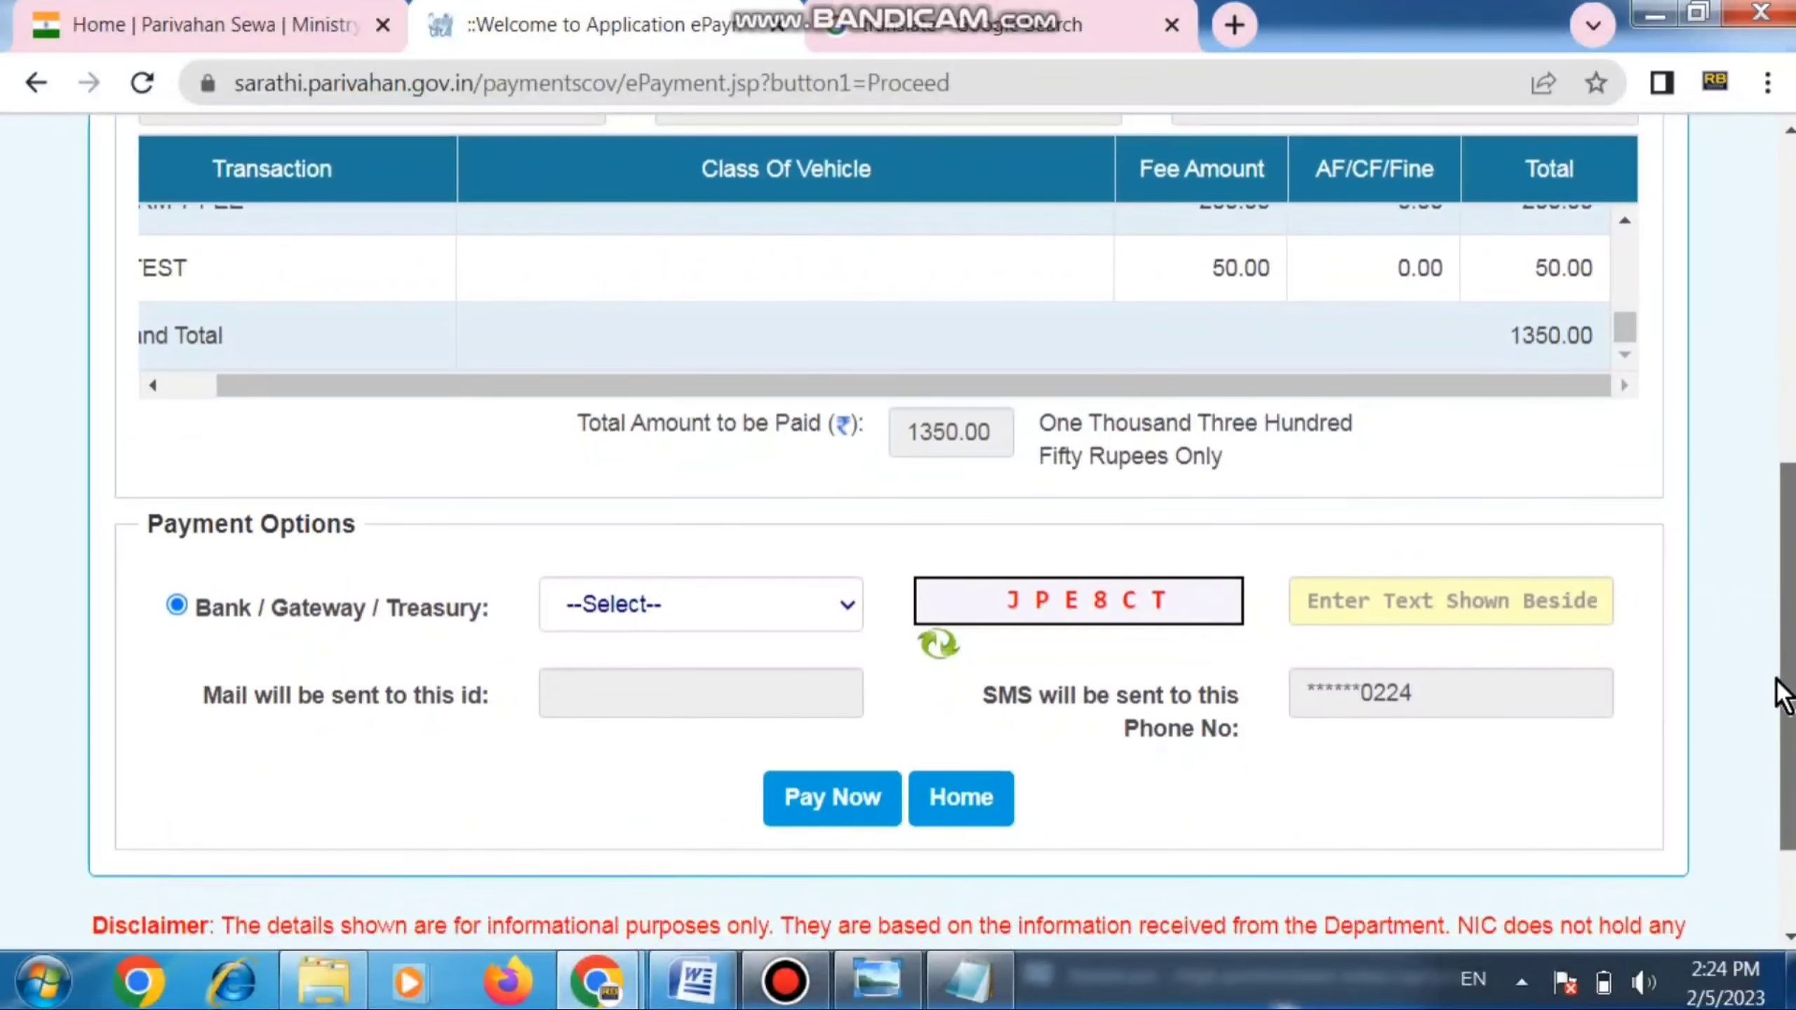
# Choose SBIePay as gateway, enter the captcha, and proceed to the payment page
pyautogui.click(1368, 606)
pyautogui.click(611, 601)
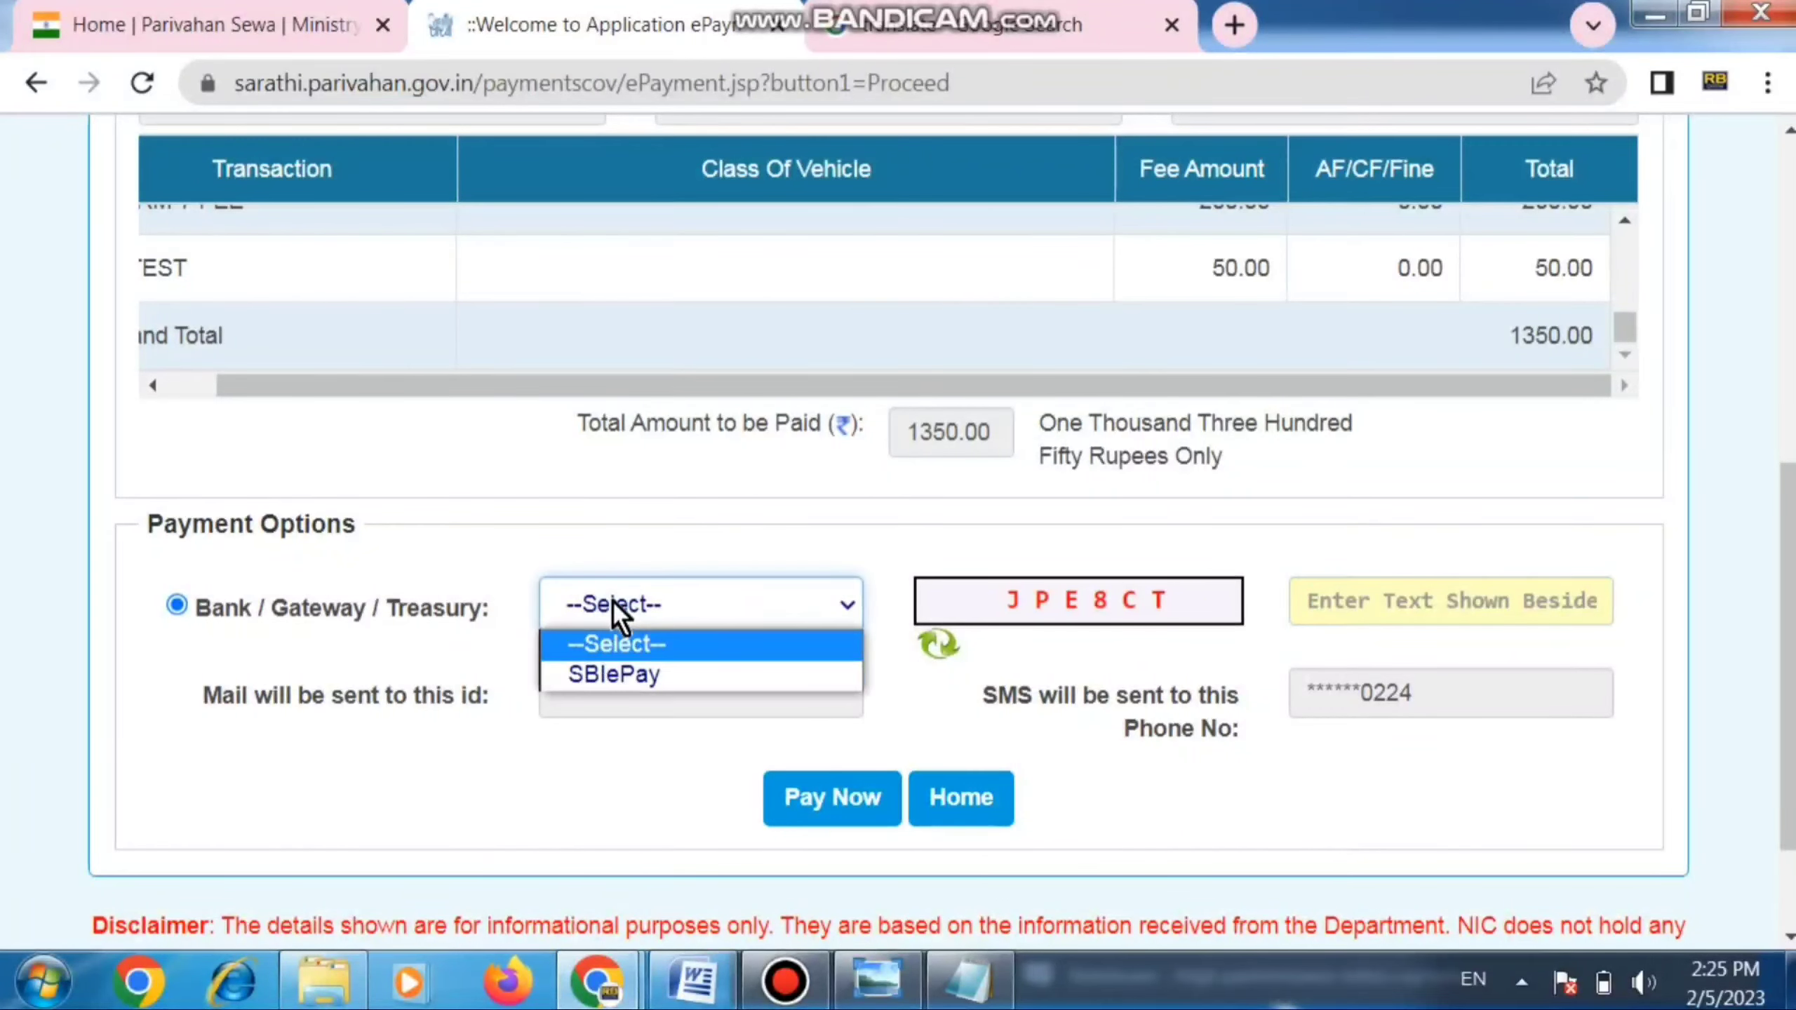
pyautogui.click(635, 676)
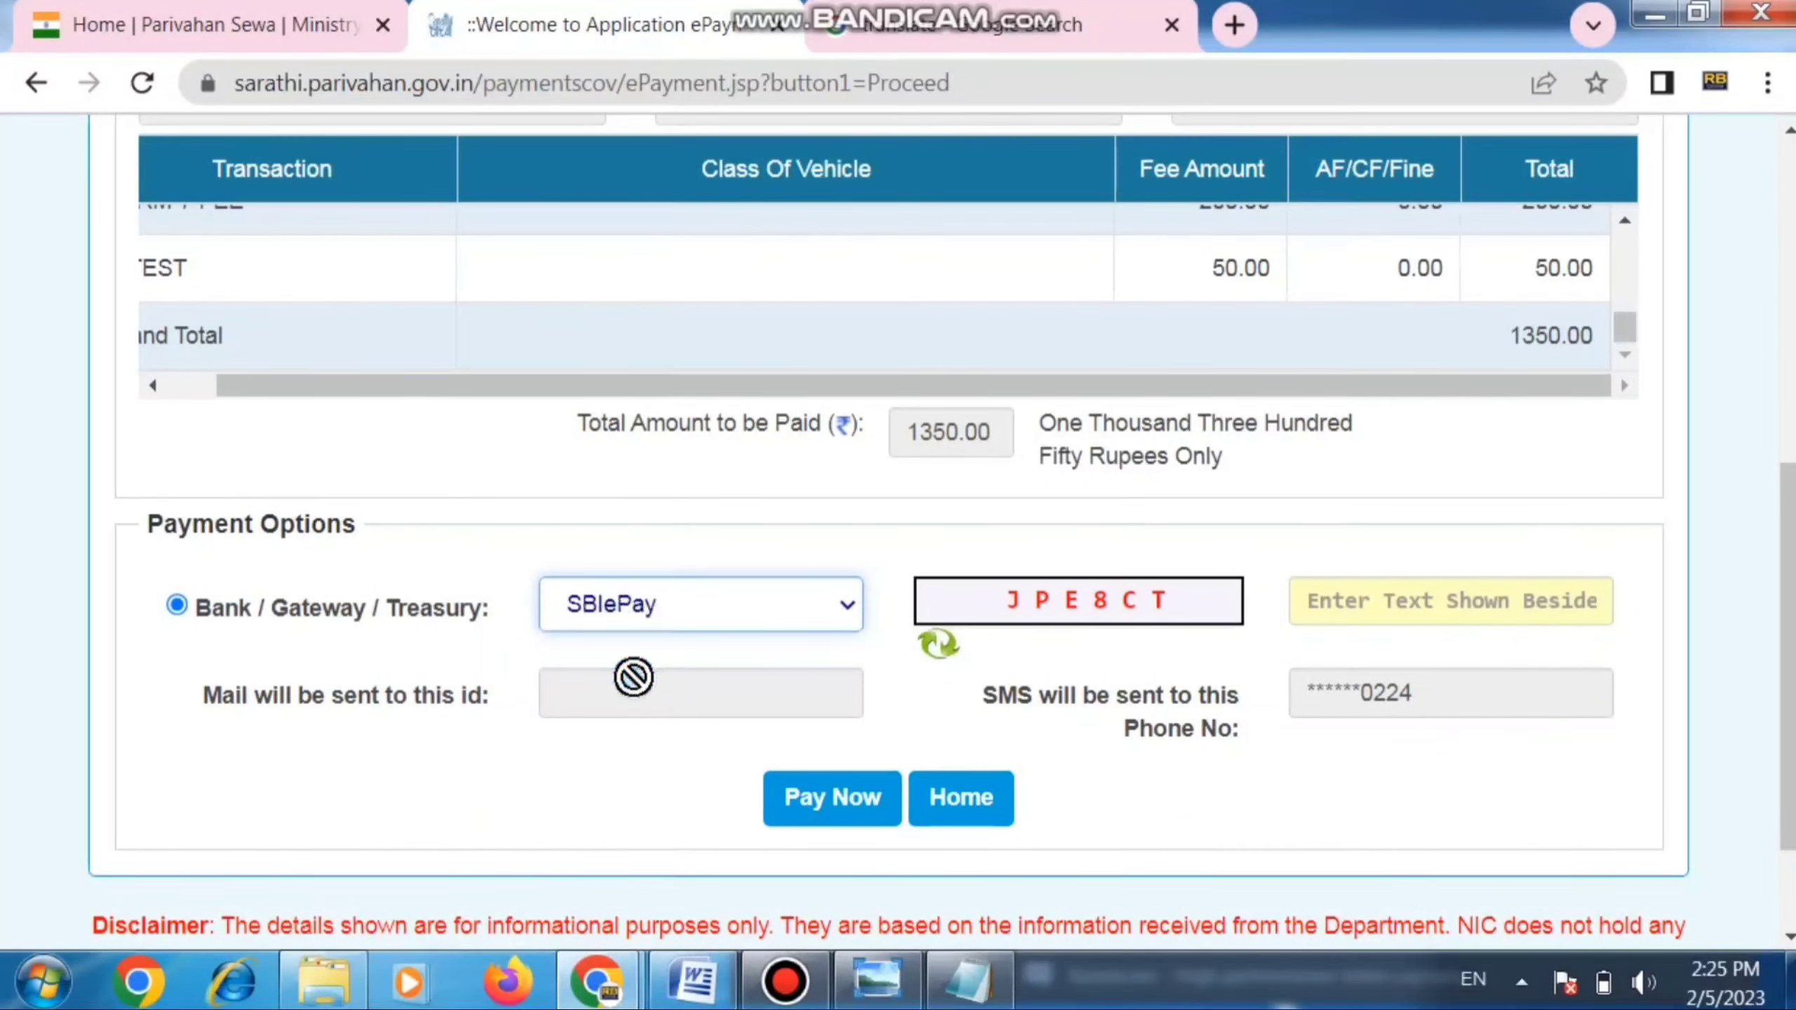
pyautogui.click(1352, 606)
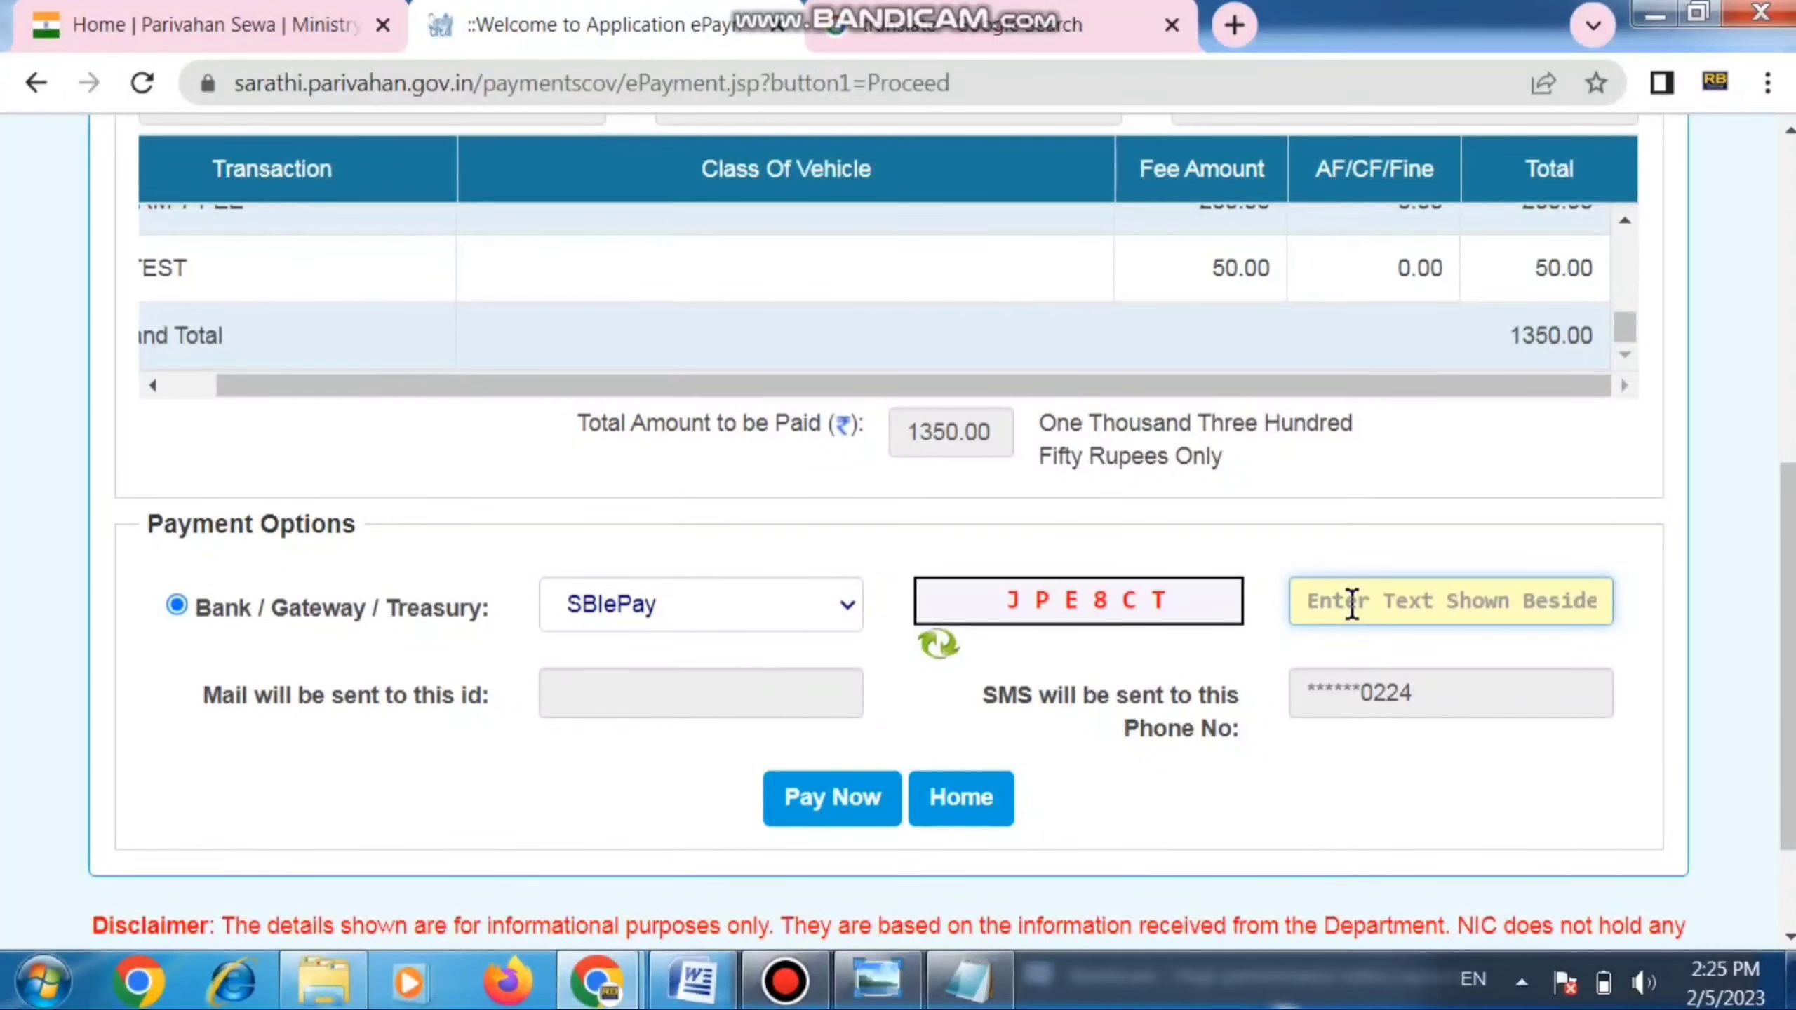
pyautogui.write('JP')
pyautogui.press('BackSpace')
pyautogui.press('BackSpace')
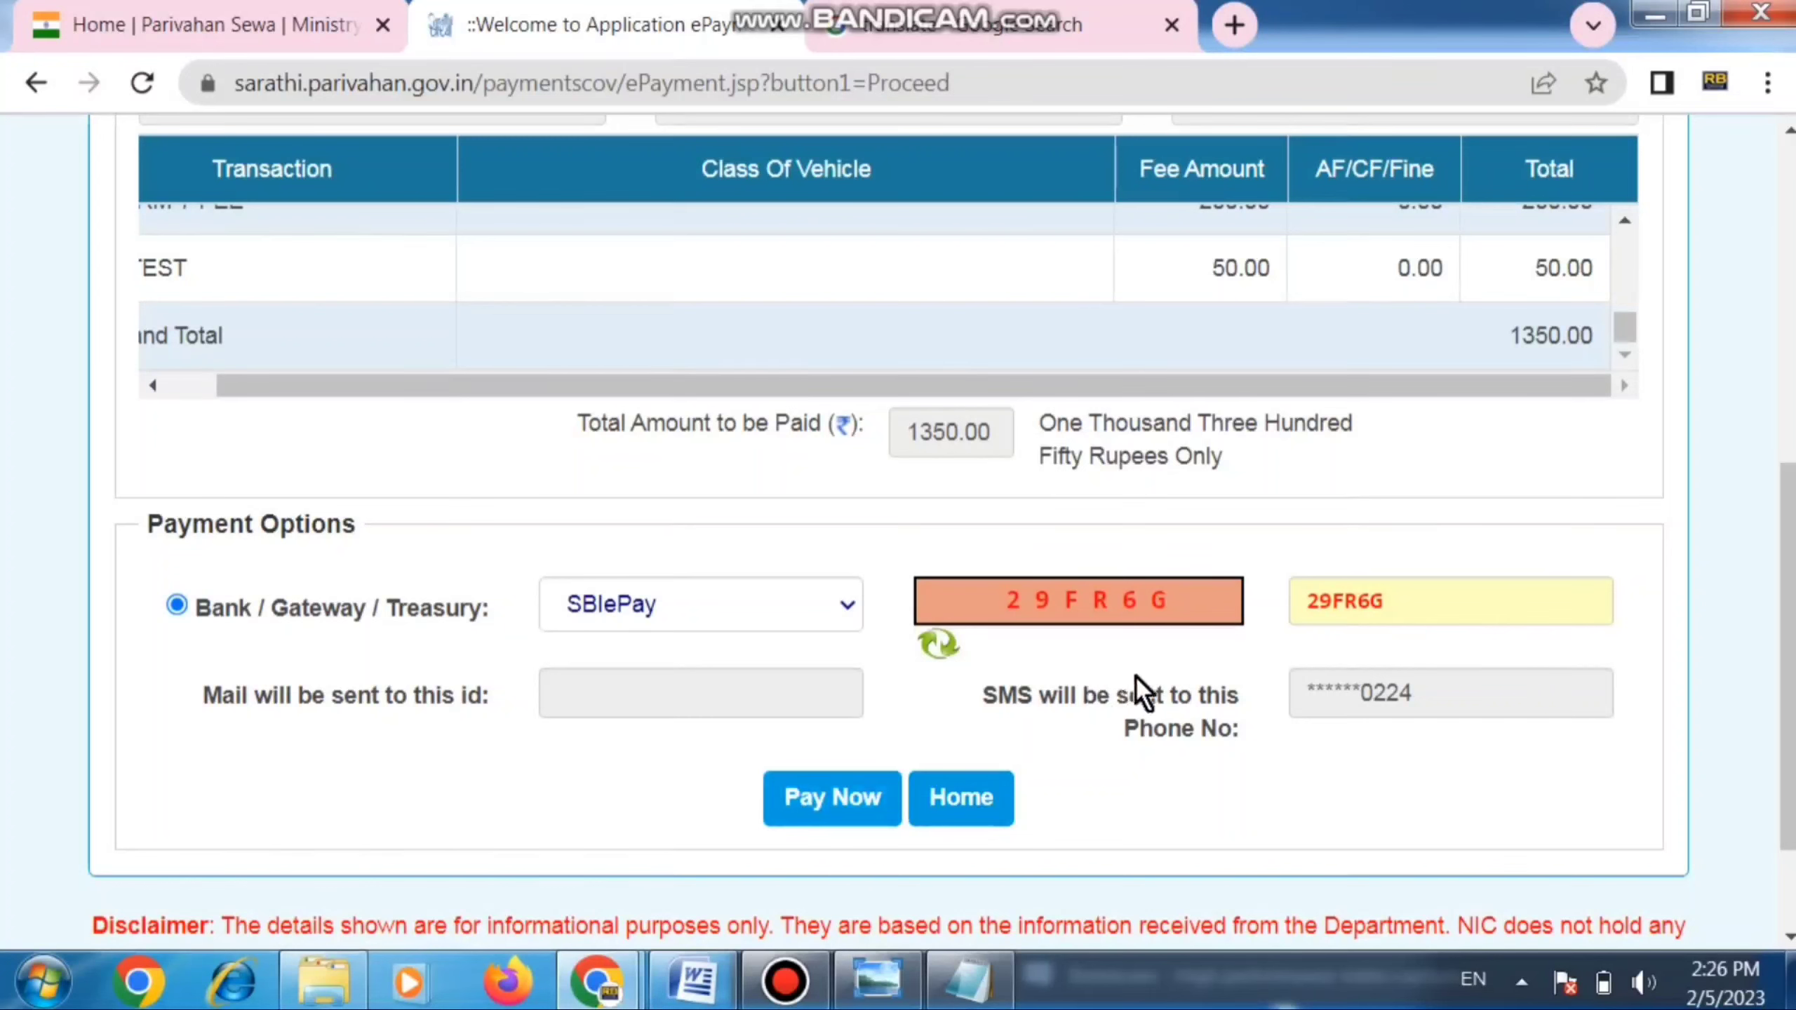
pyautogui.click(831, 796)
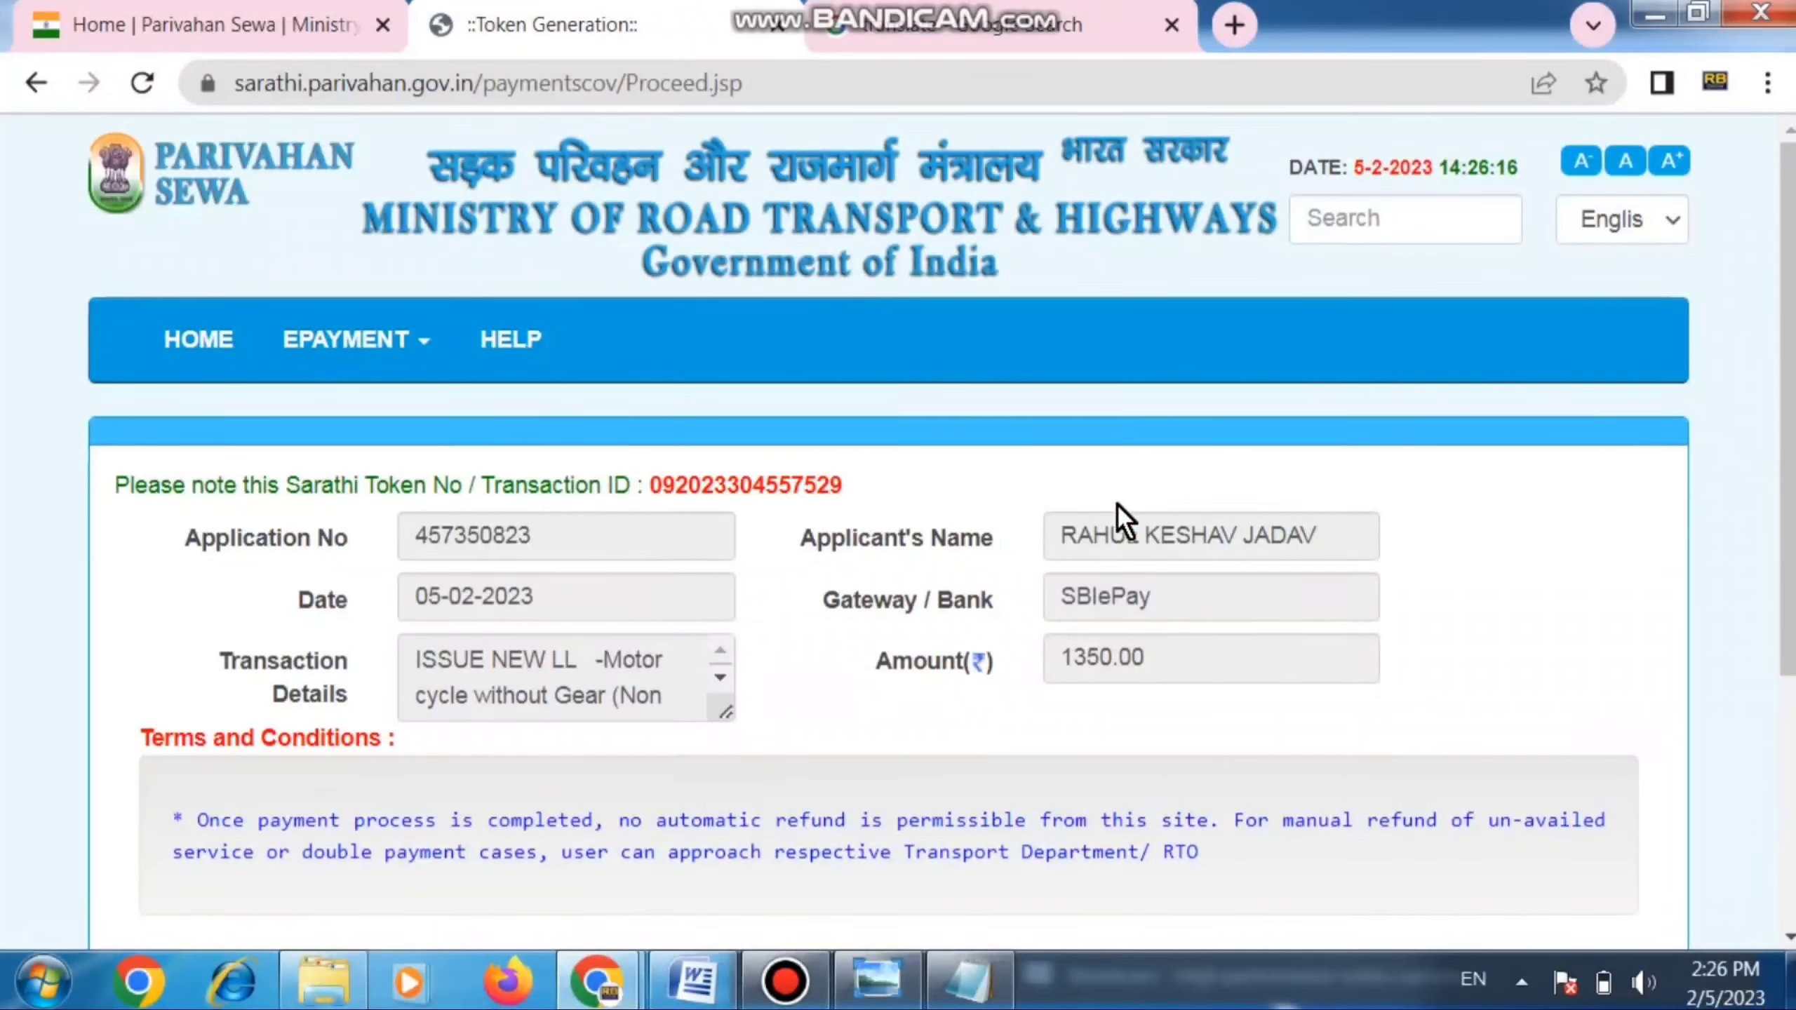
pyautogui.moveTo(1791, 526); pyautogui.dragTo(1791, 694)
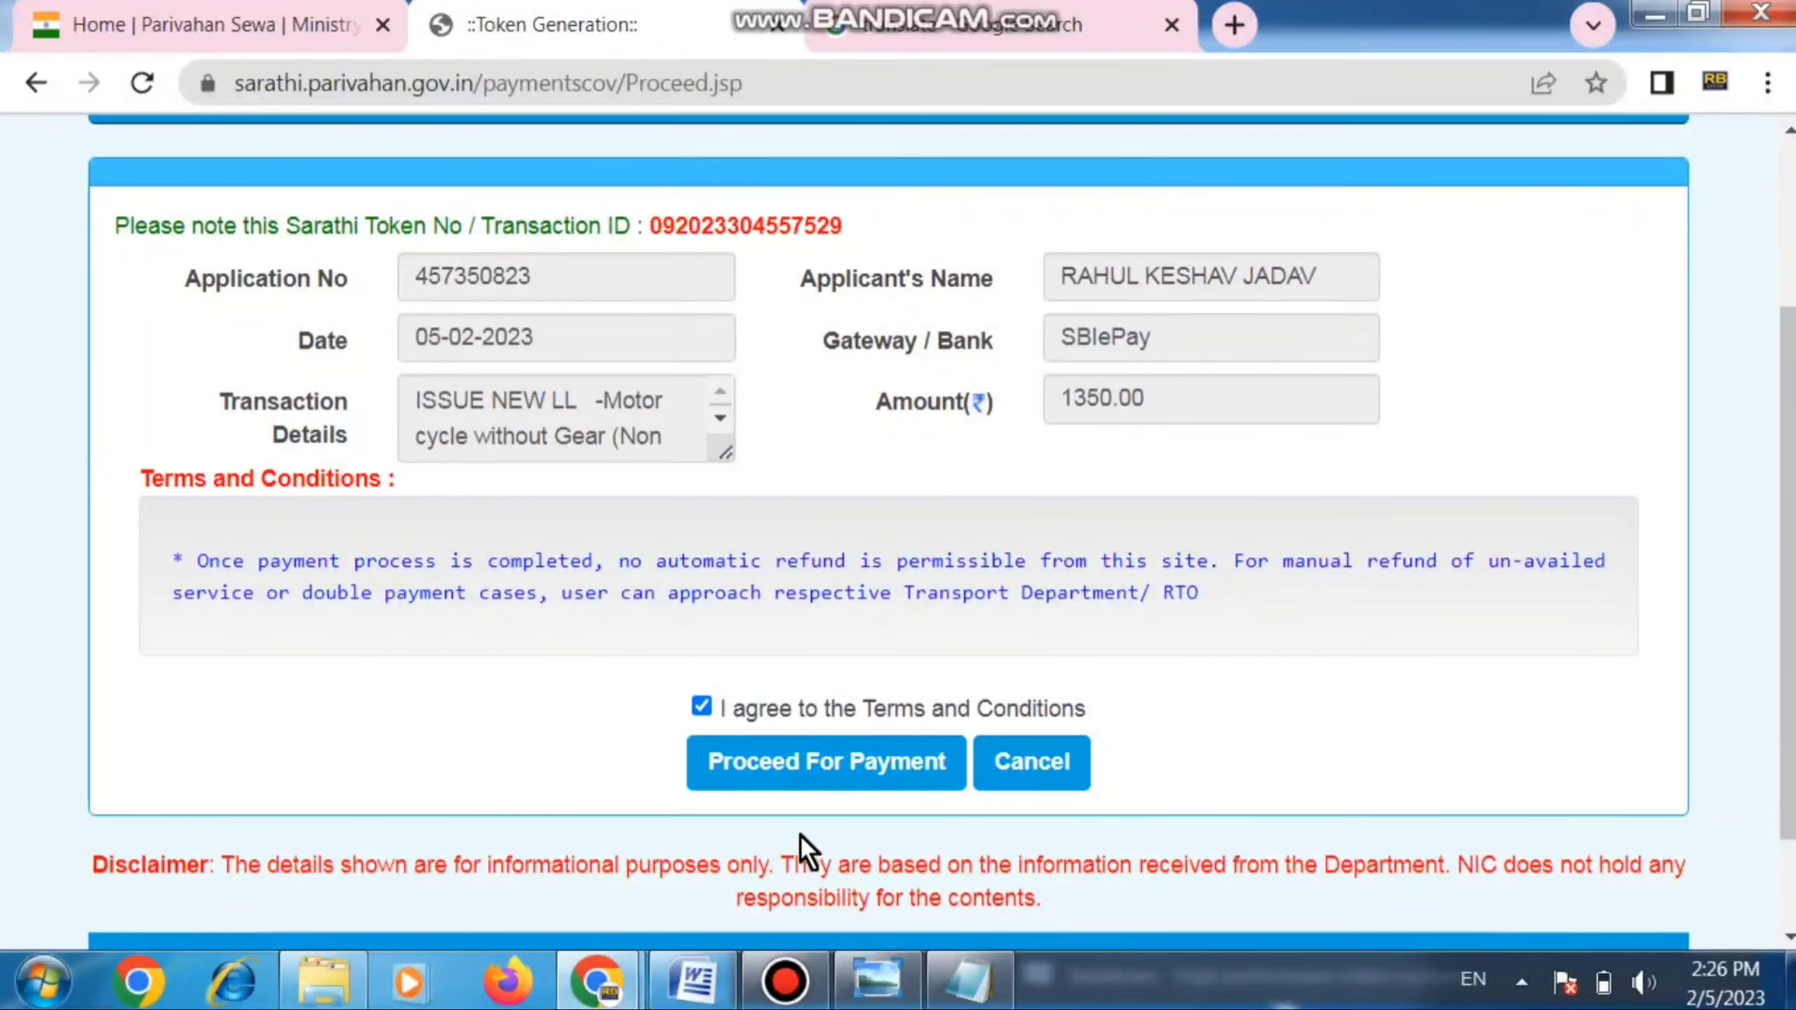
pyautogui.click(739, 766)
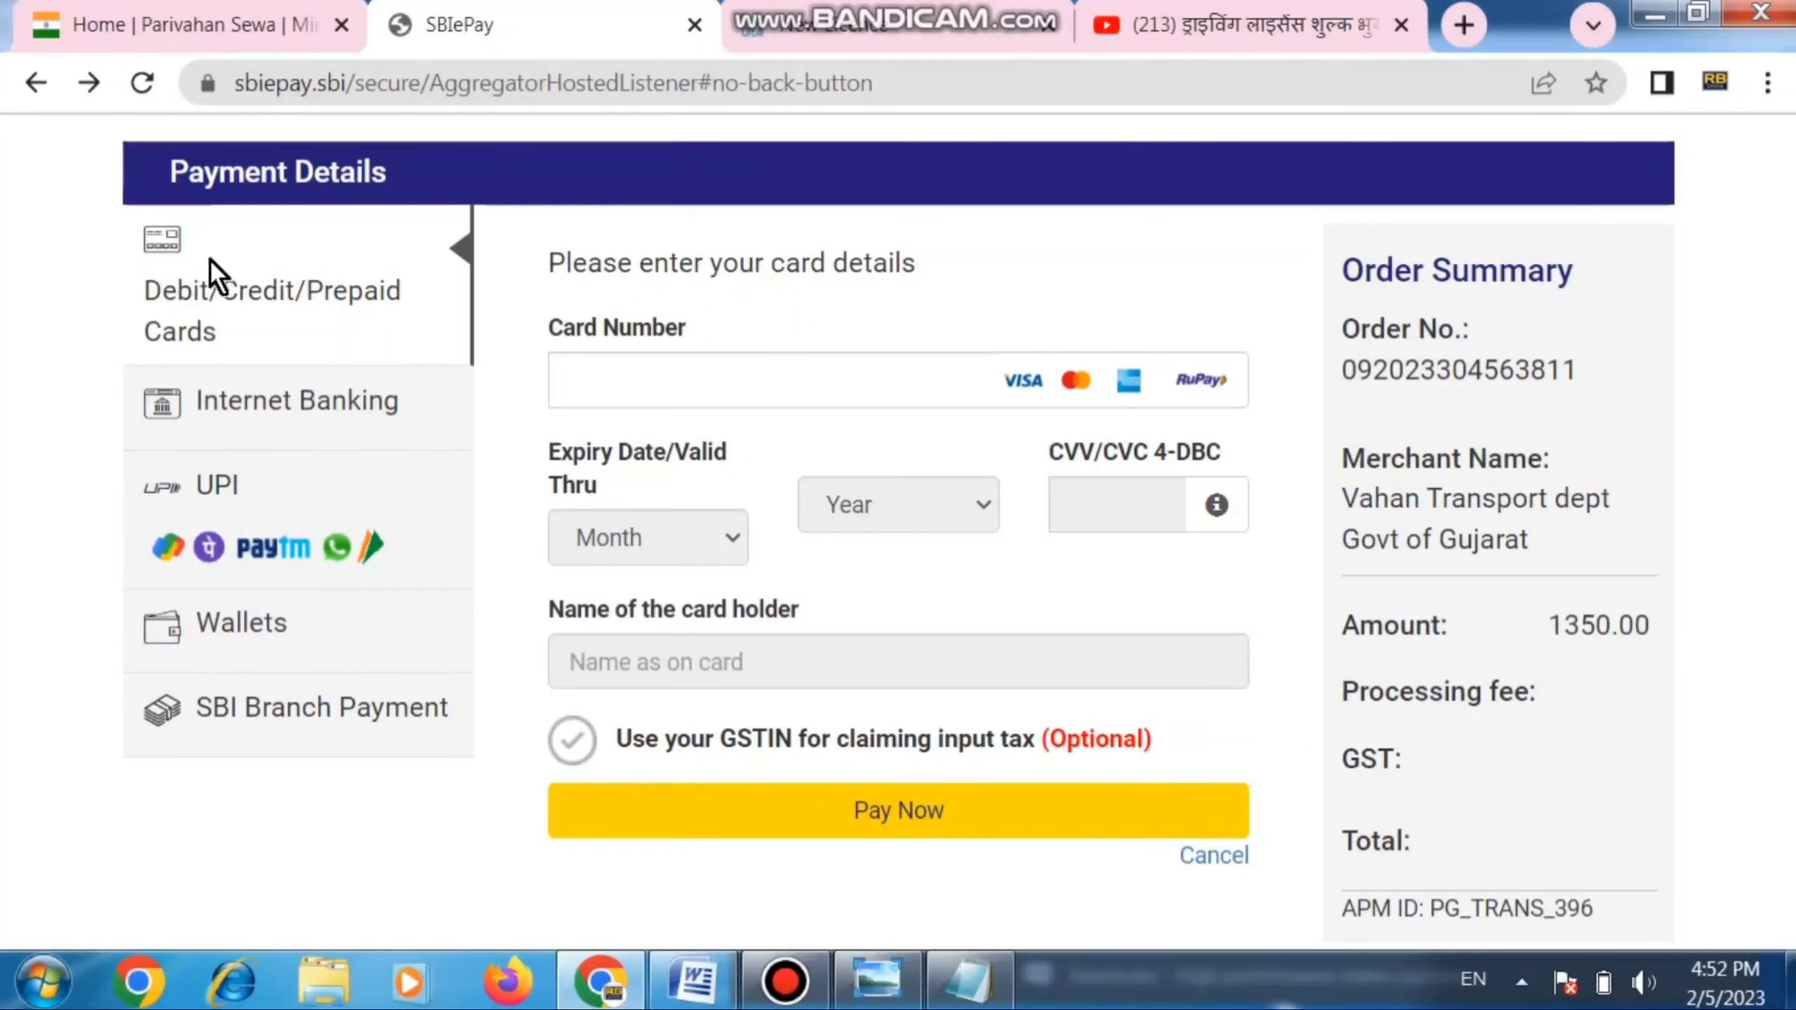
# Enter the card number in the SBIePay card form
pyautogui.click(606, 367)
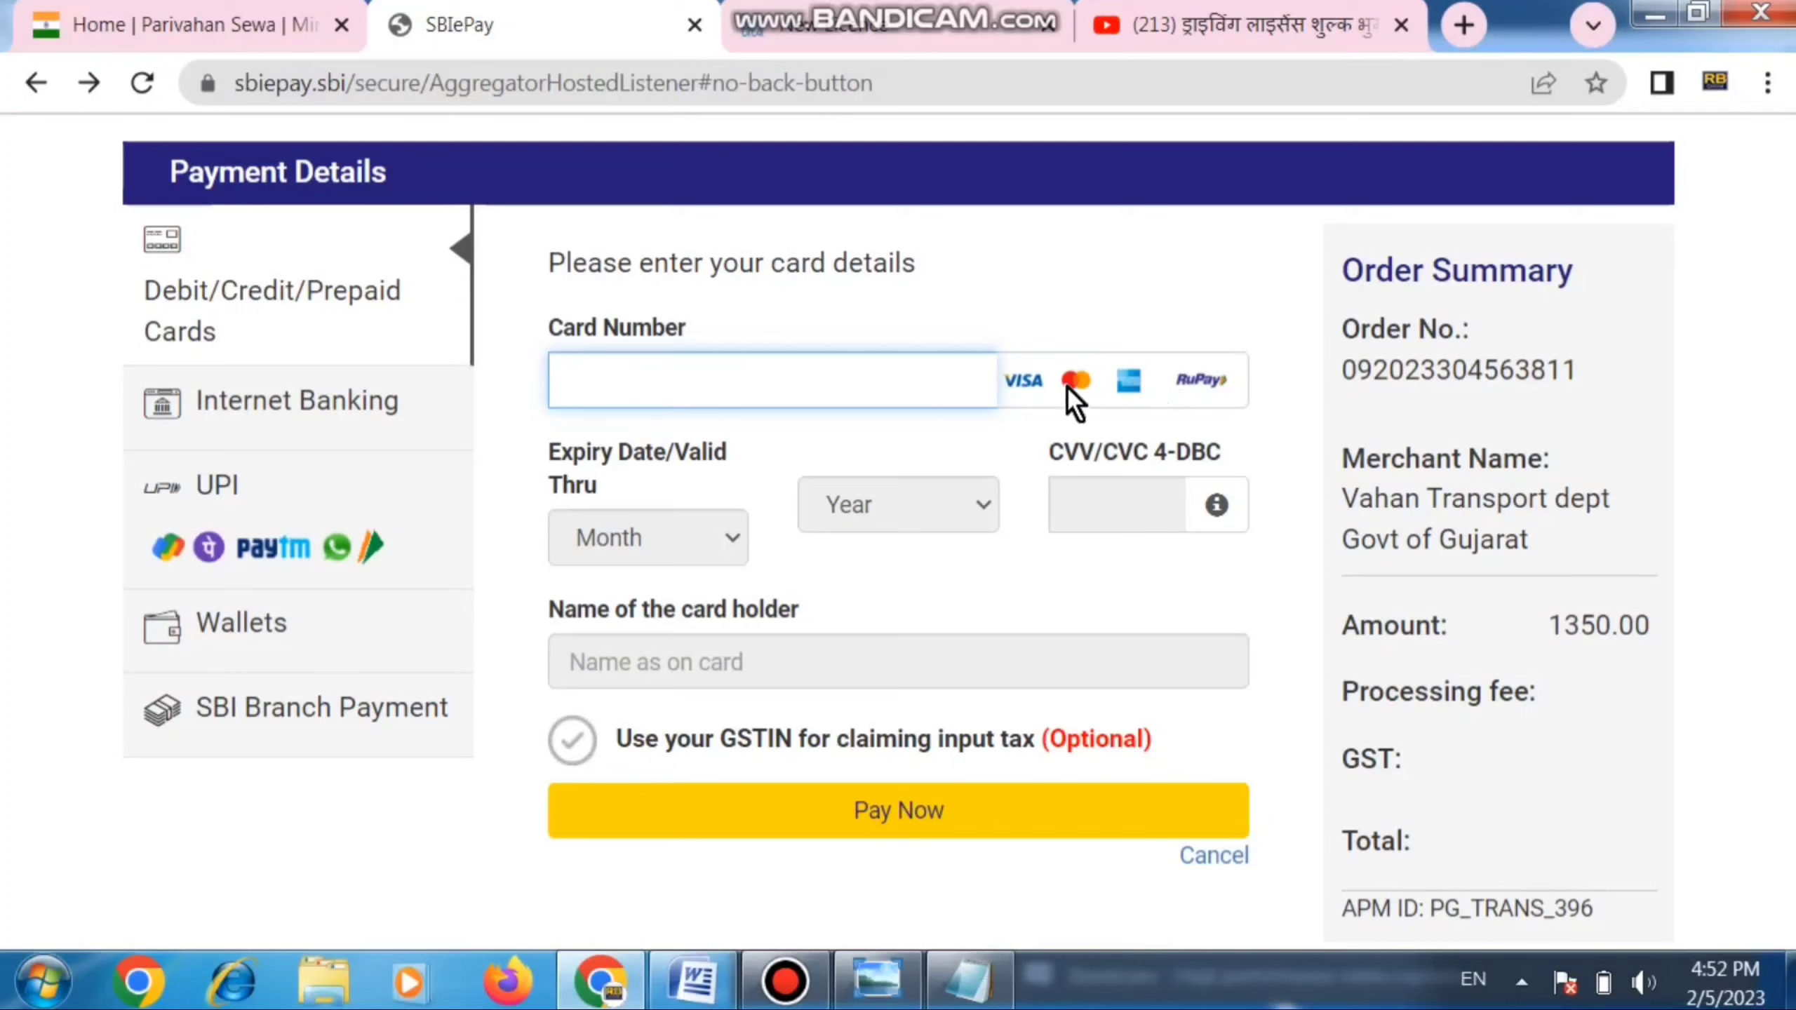
pyautogui.click(1029, 385)
pyautogui.click(785, 981)
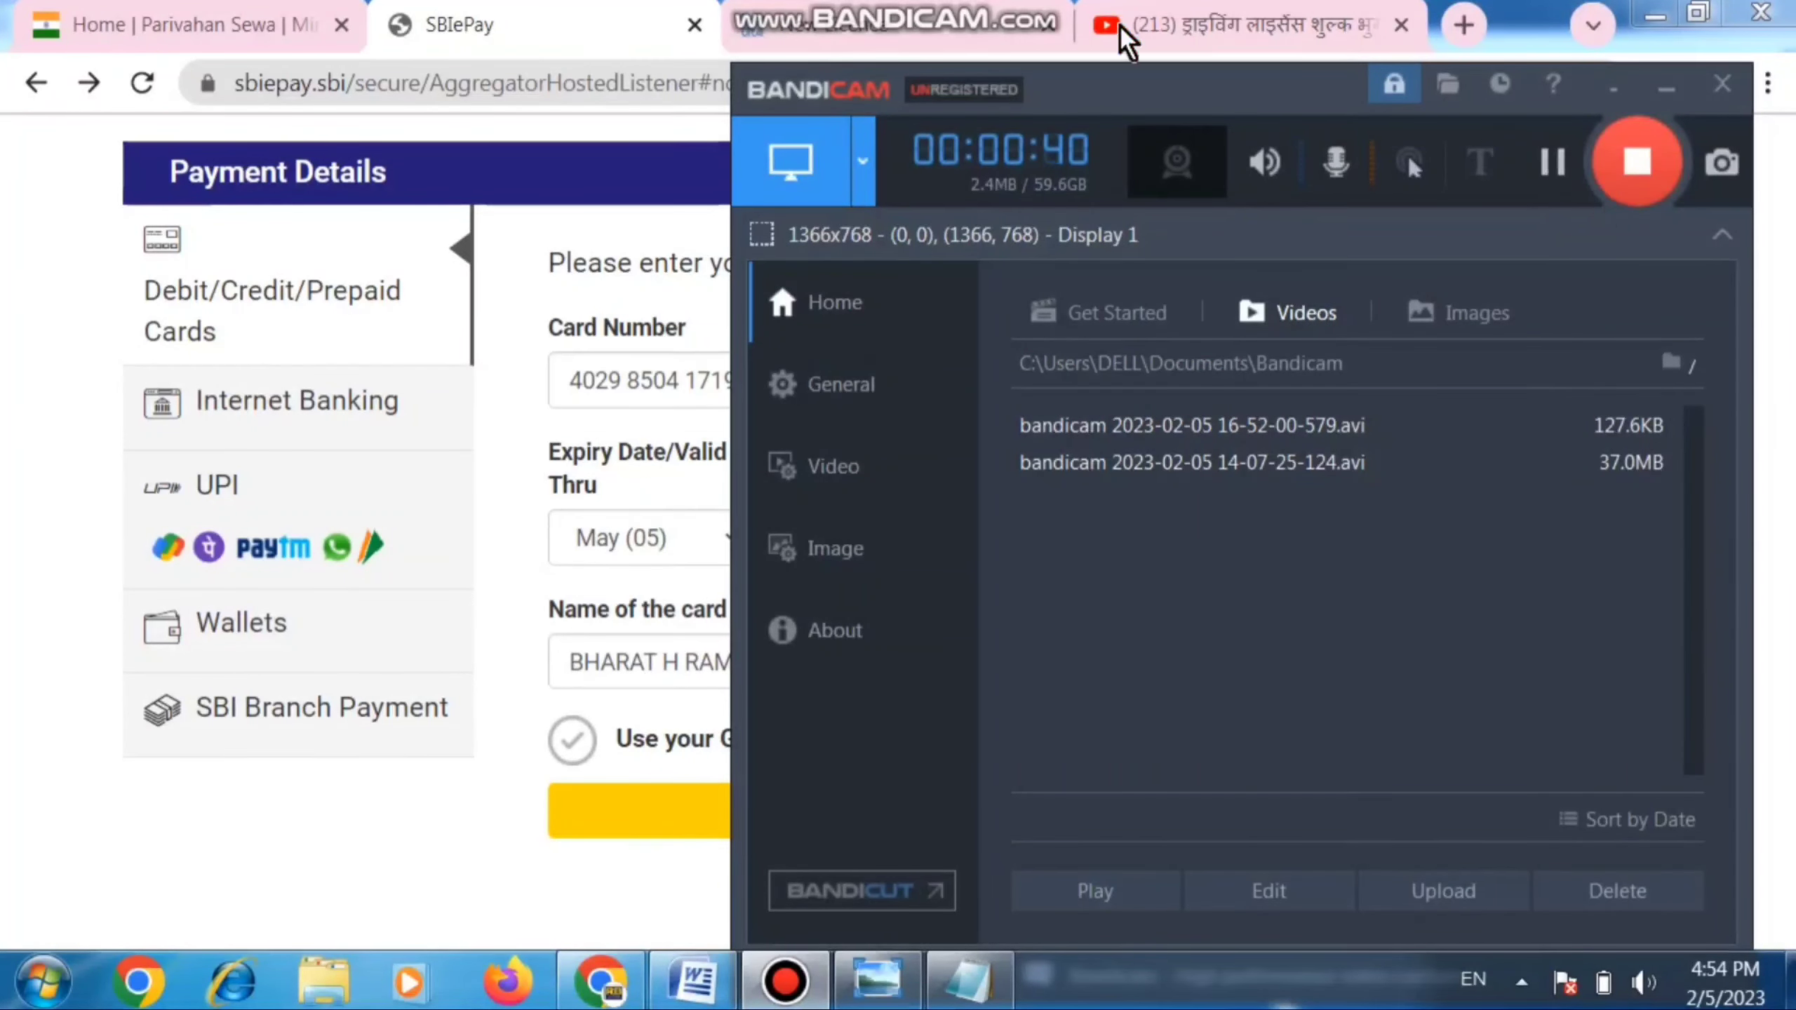
pyautogui.click(491, 557)
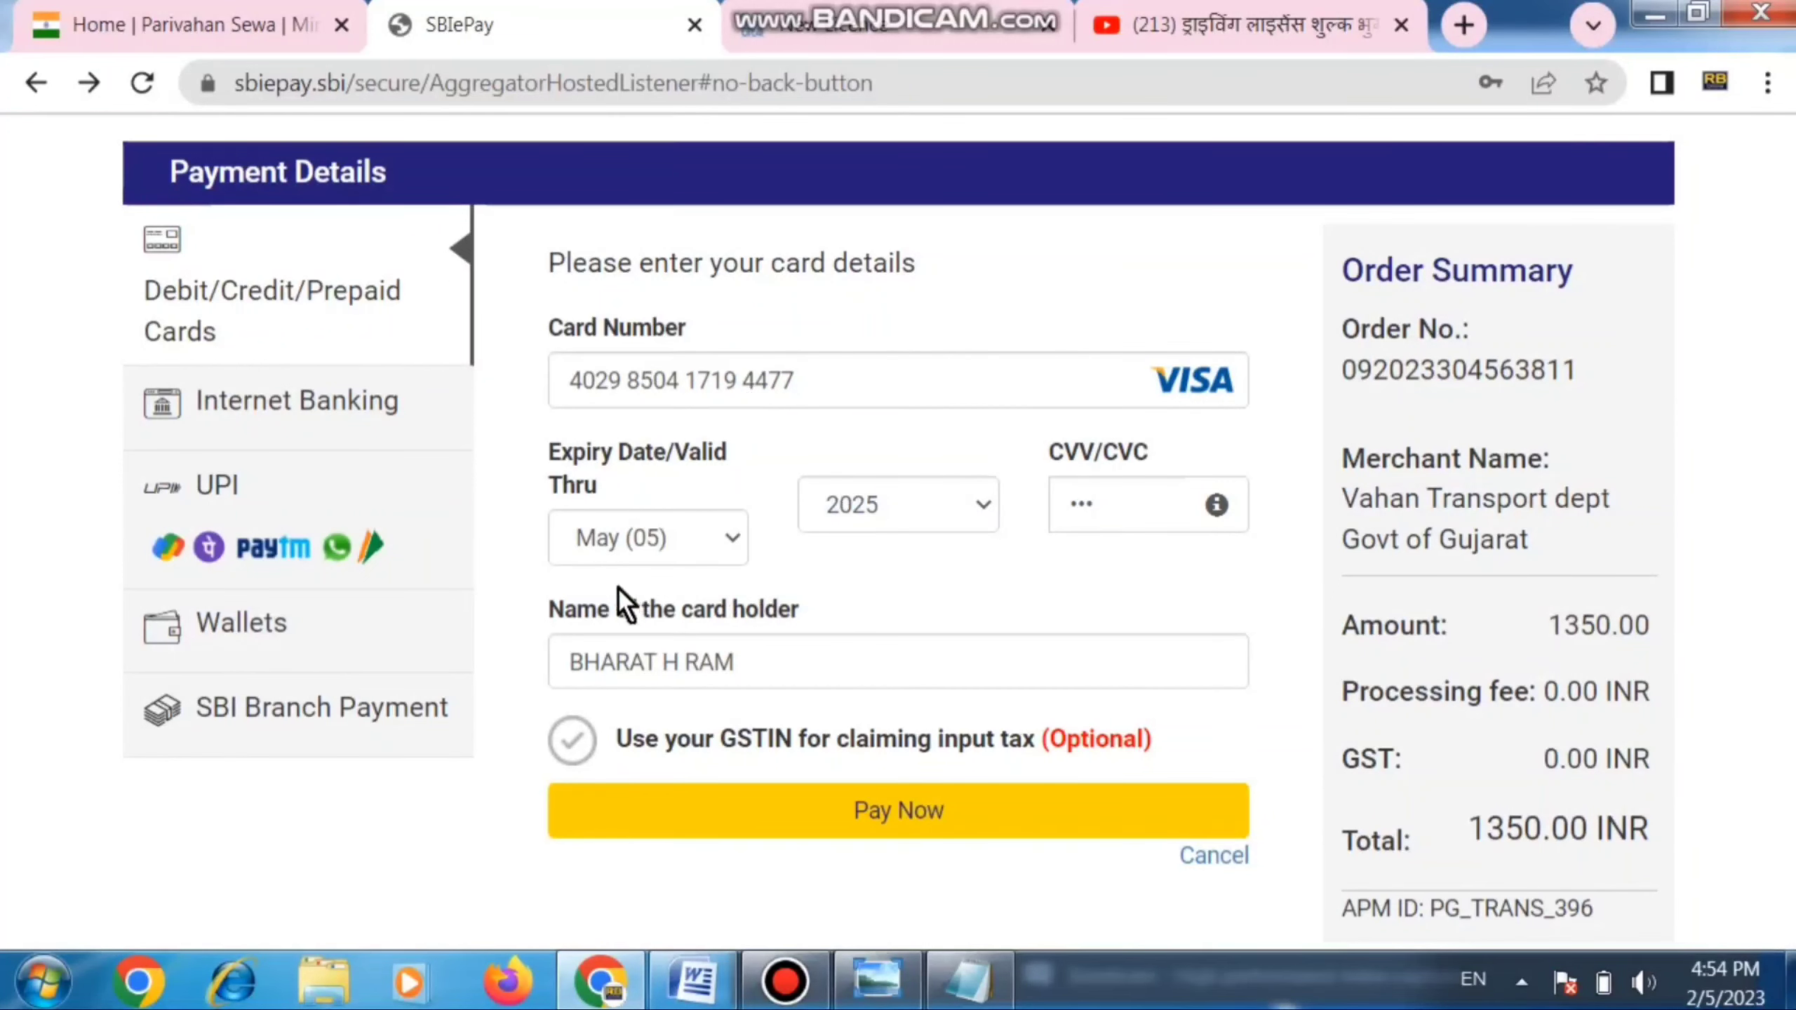
# Set the card expiry to May (05) 2025 and fill in the cardholder's name
pyautogui.click(645, 559)
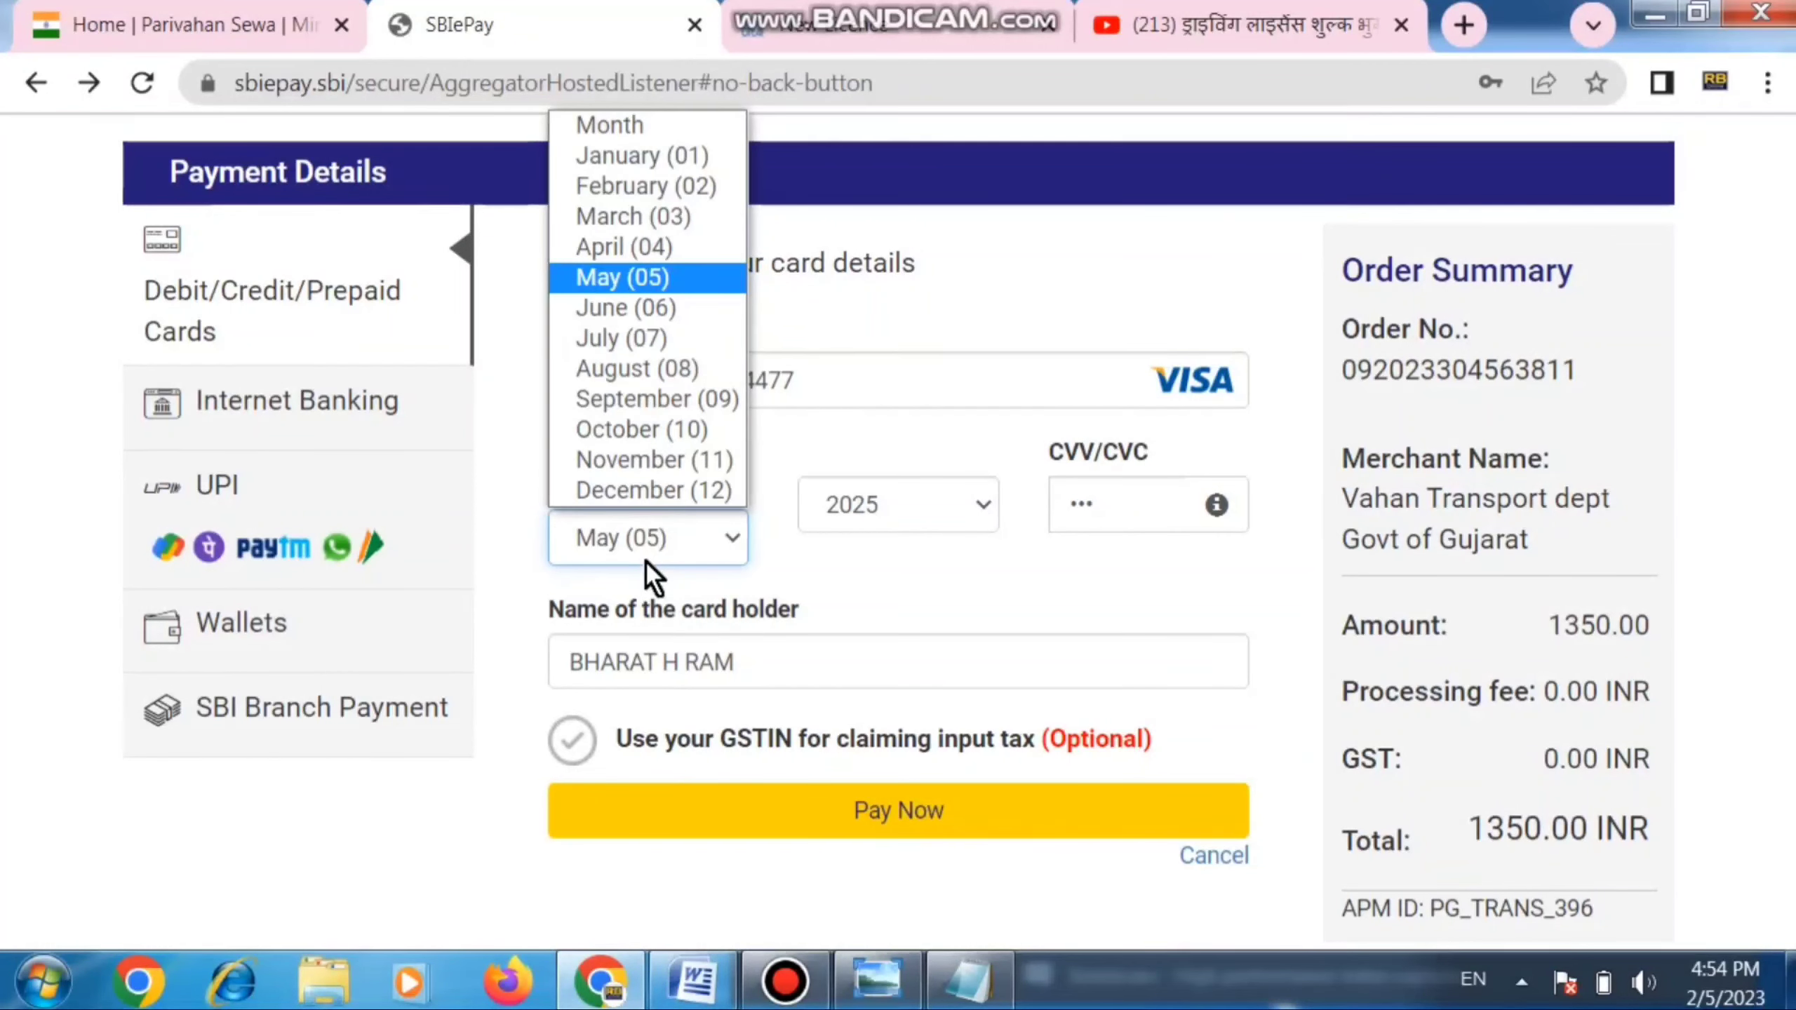
pyautogui.click(646, 560)
pyautogui.click(930, 524)
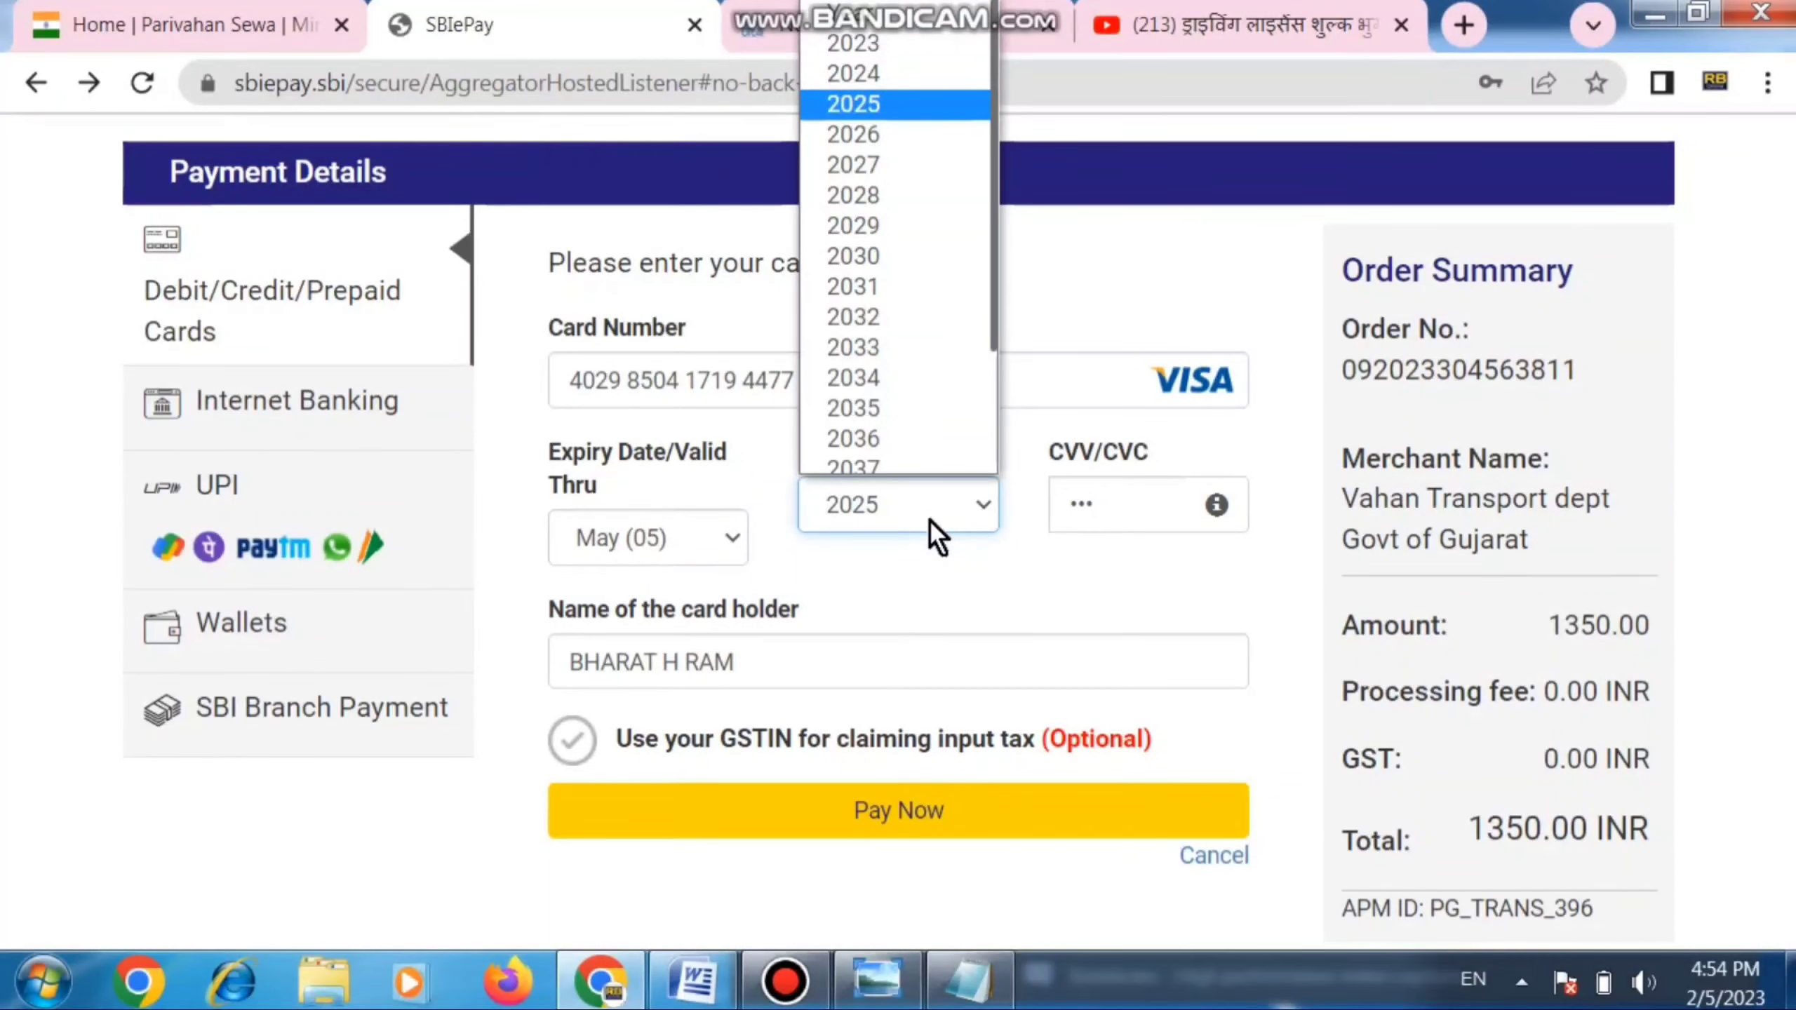
pyautogui.click(938, 537)
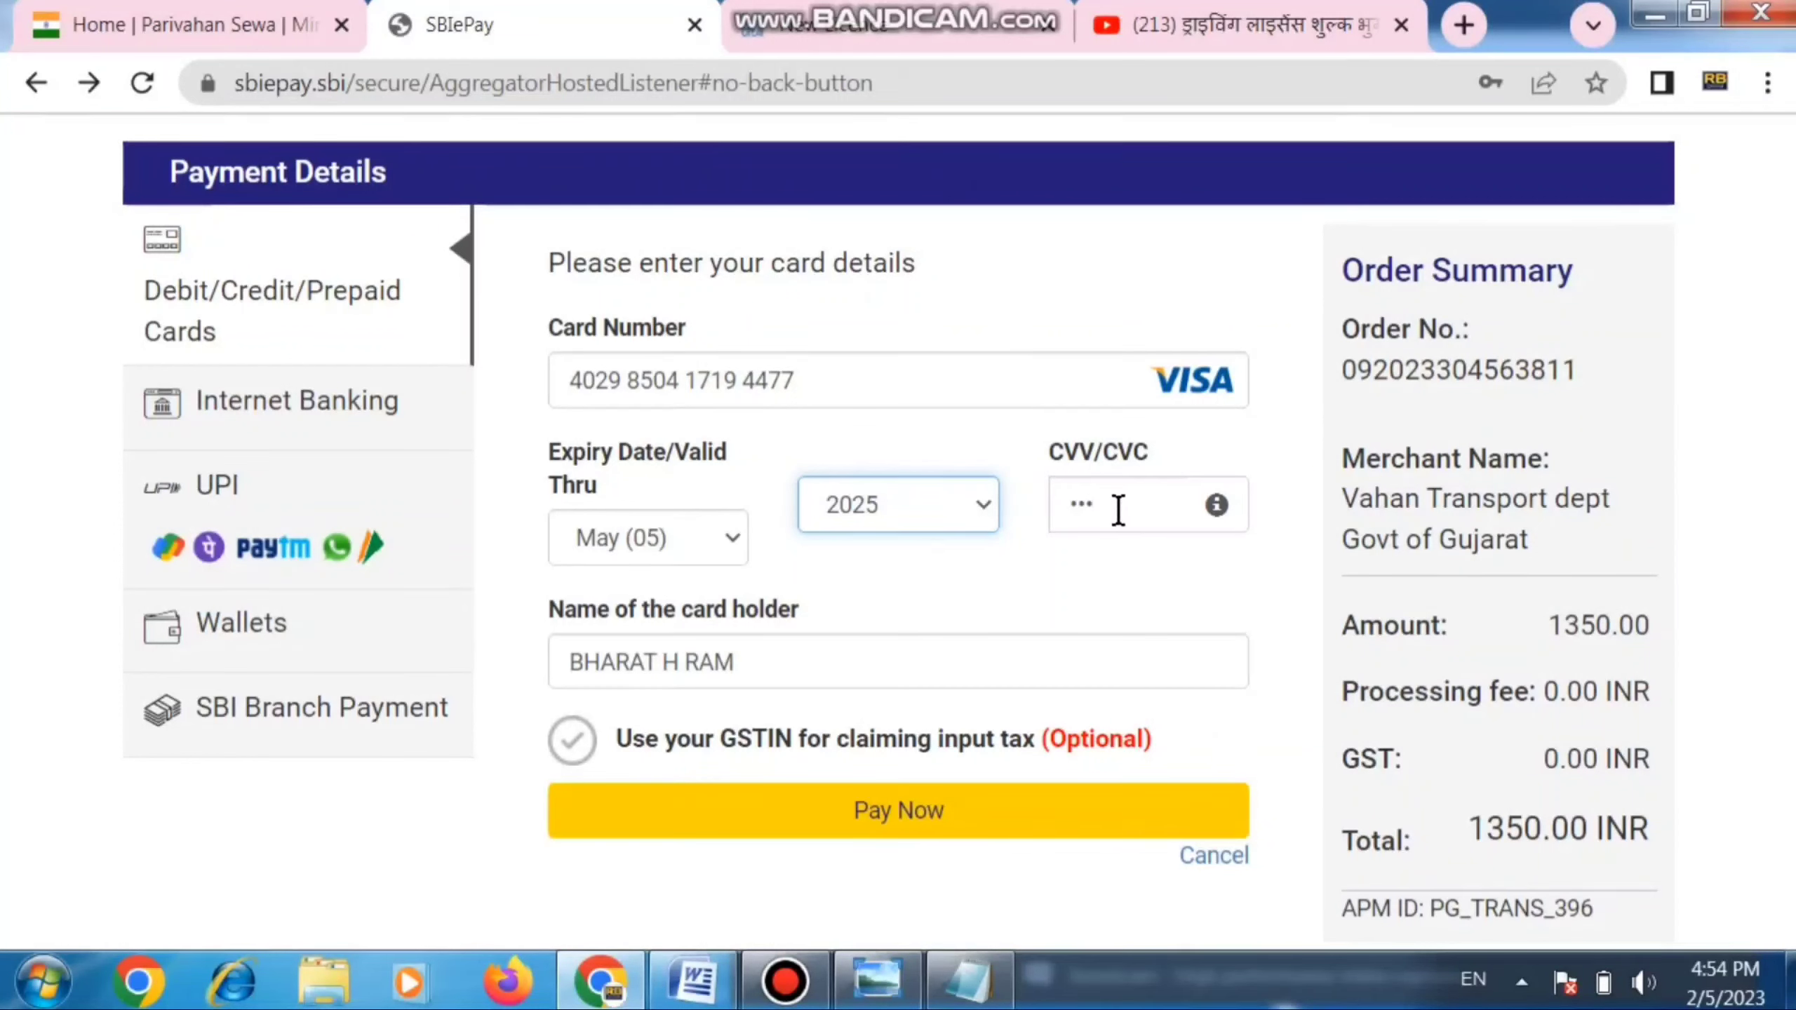
pyautogui.click(749, 653)
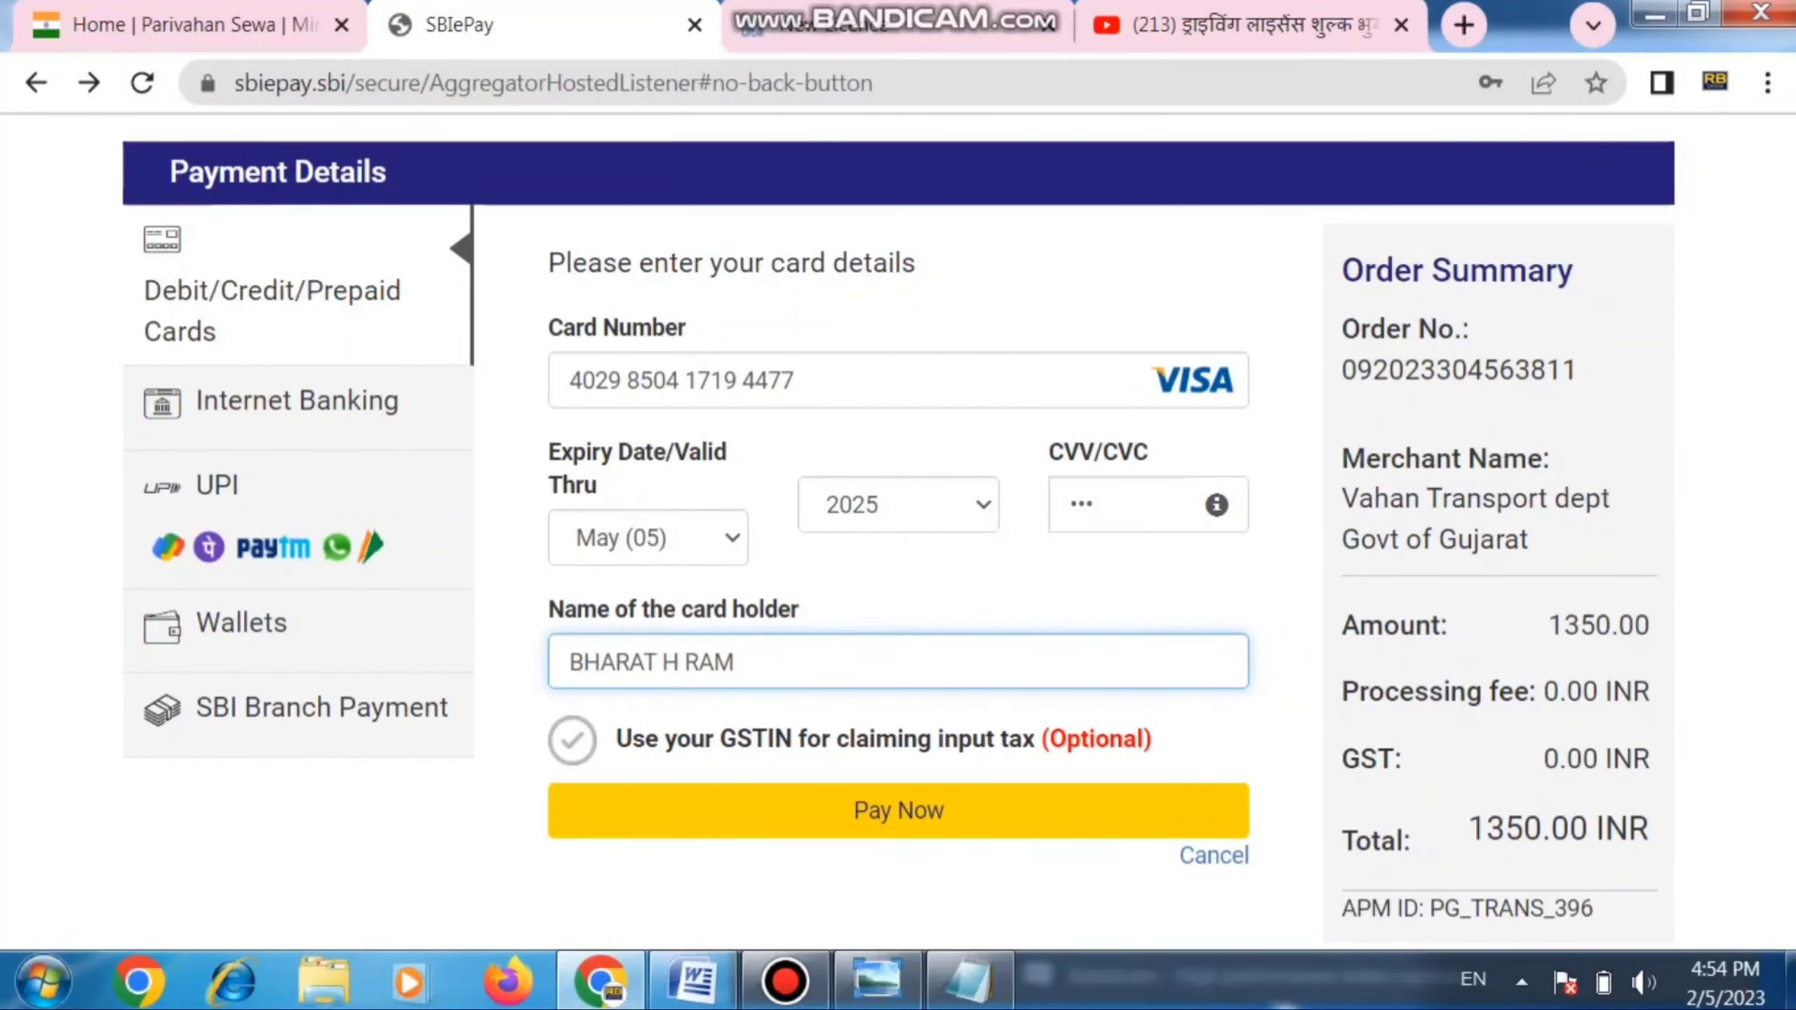
pyautogui.scroll(-2, 898, 530)
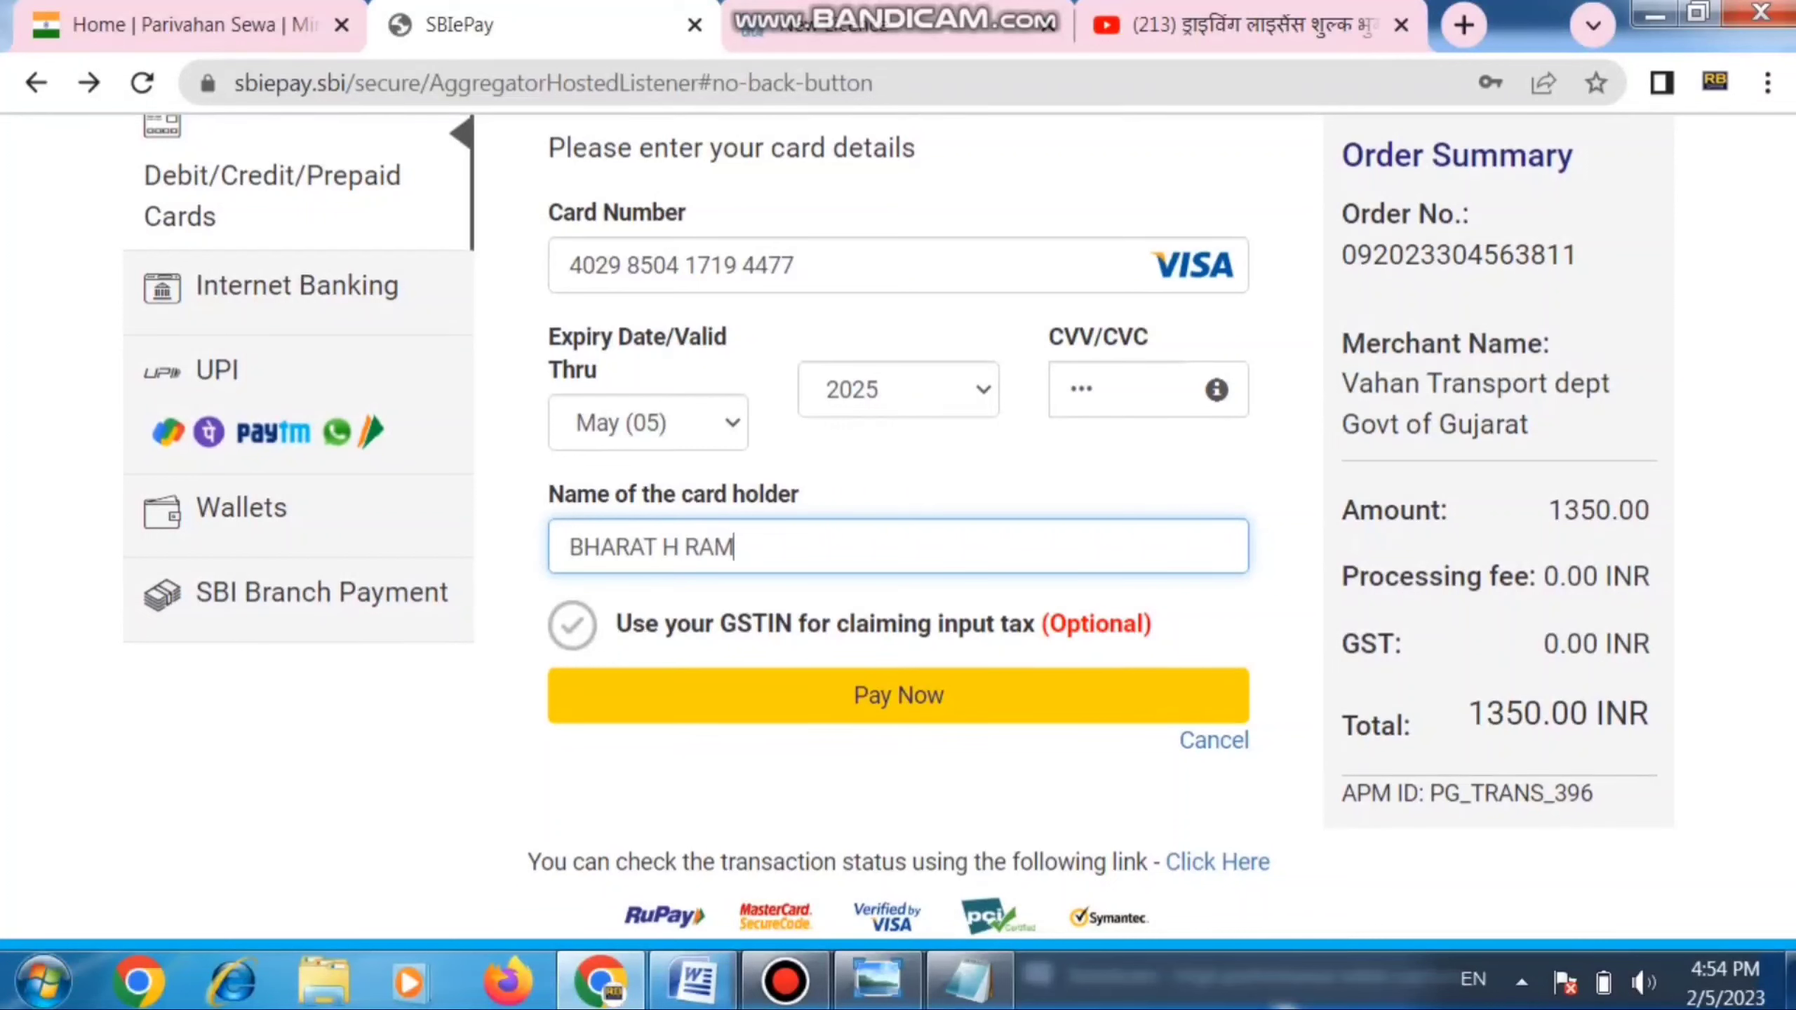